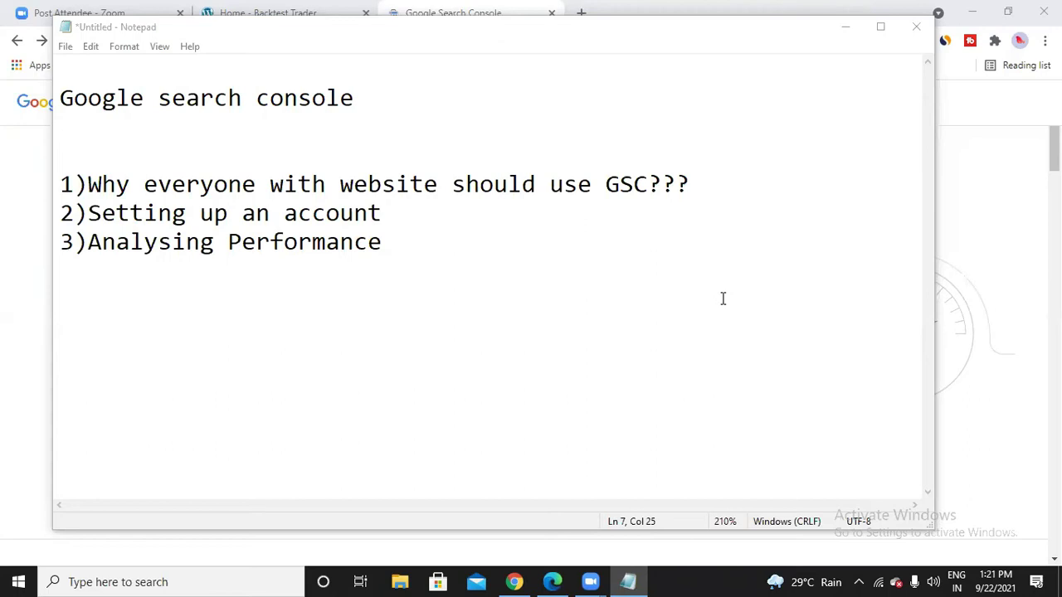
# - Review the three agenda points listed under the Google search console heading in the notes
pyautogui.moveTo(88, 213); pyautogui.dragTo(398, 208)
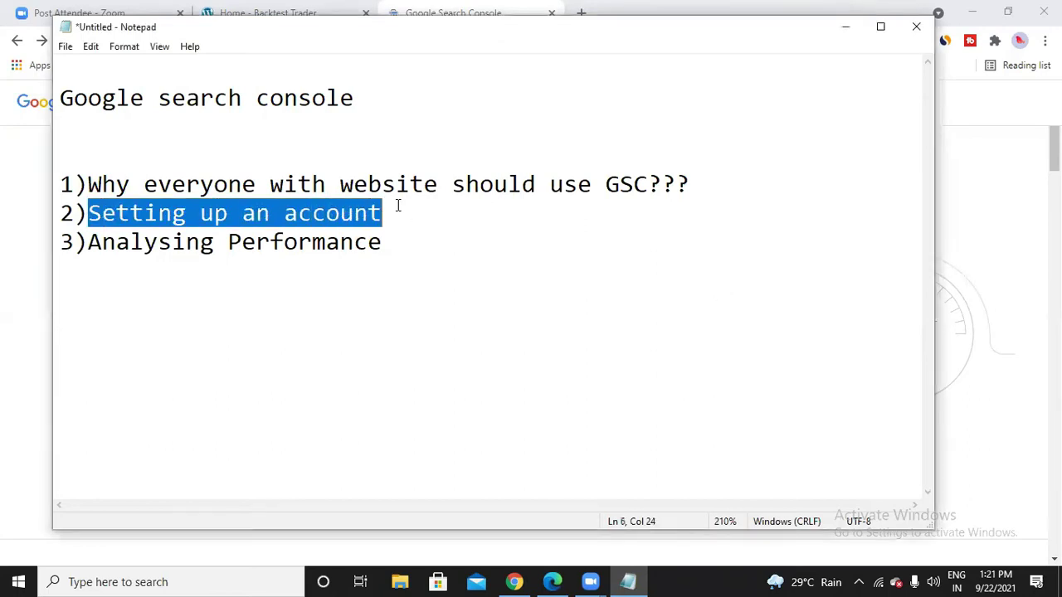
pyautogui.click(397, 206)
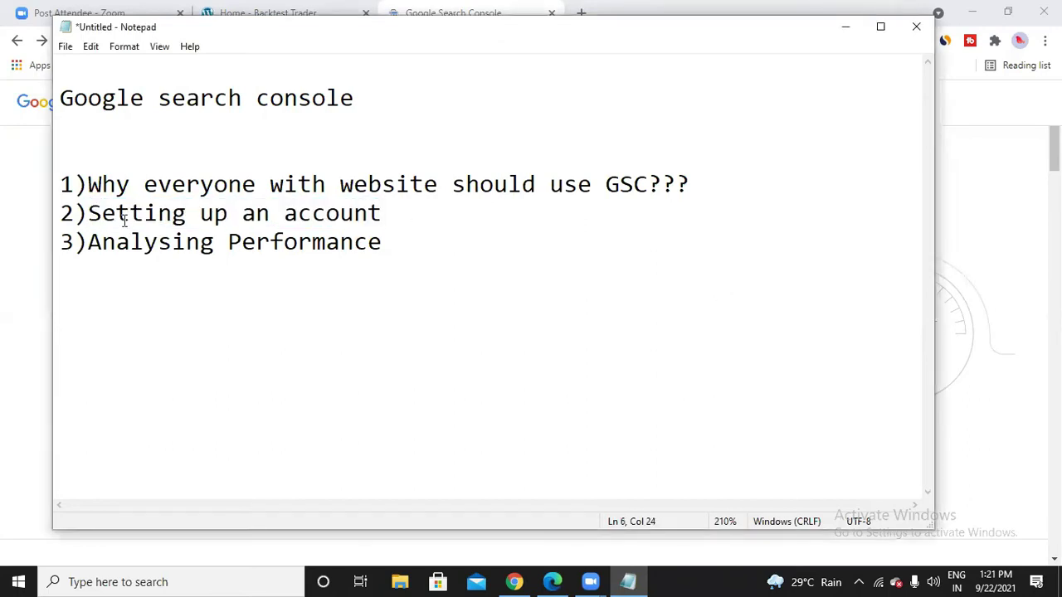
pyautogui.moveTo(88, 245); pyautogui.dragTo(393, 247)
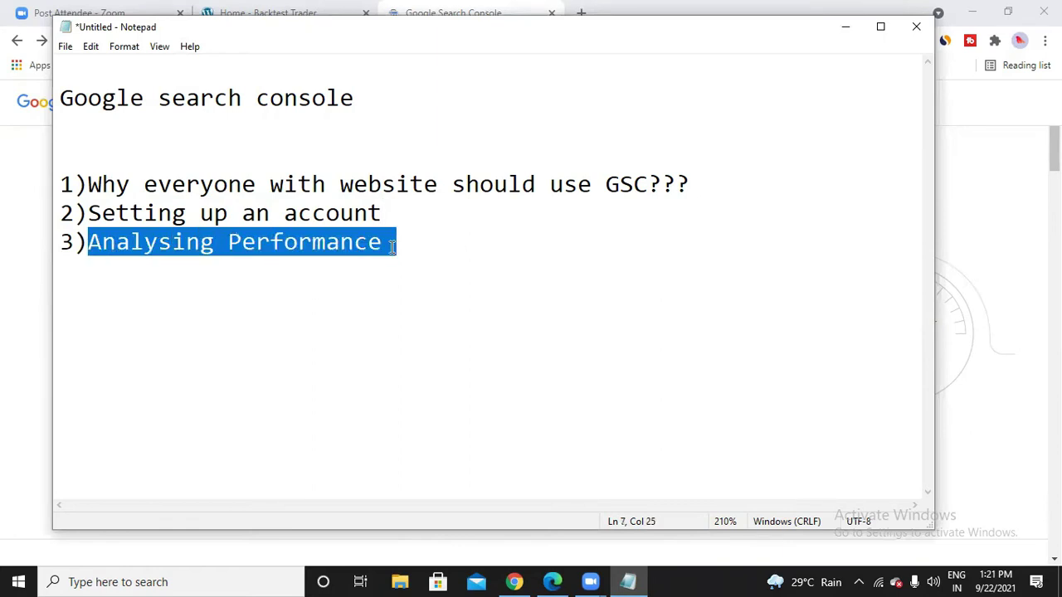
pyautogui.click(413, 264)
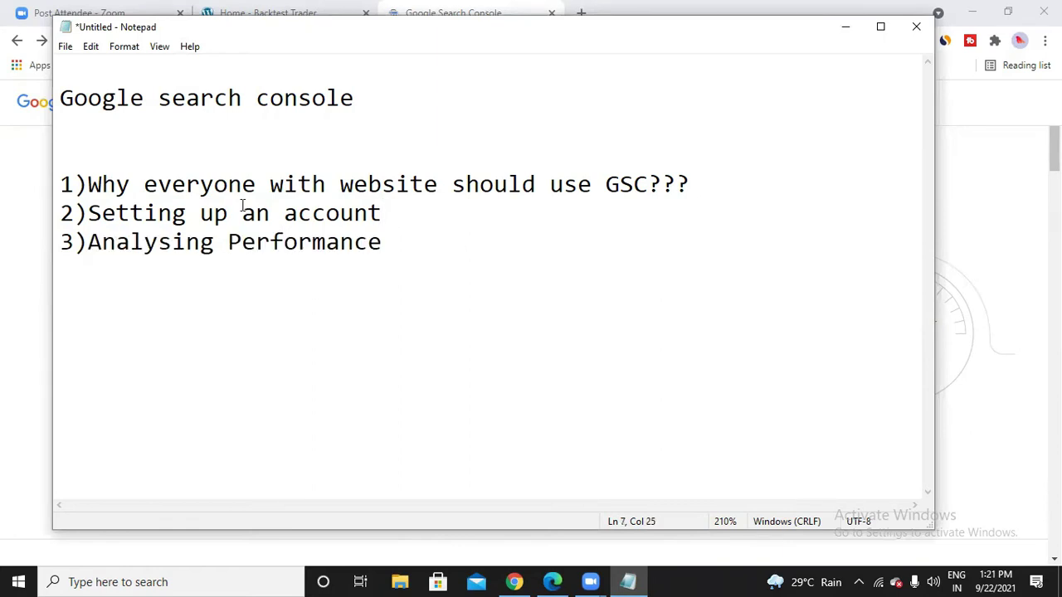
pyautogui.moveTo(88, 182); pyautogui.dragTo(694, 181)
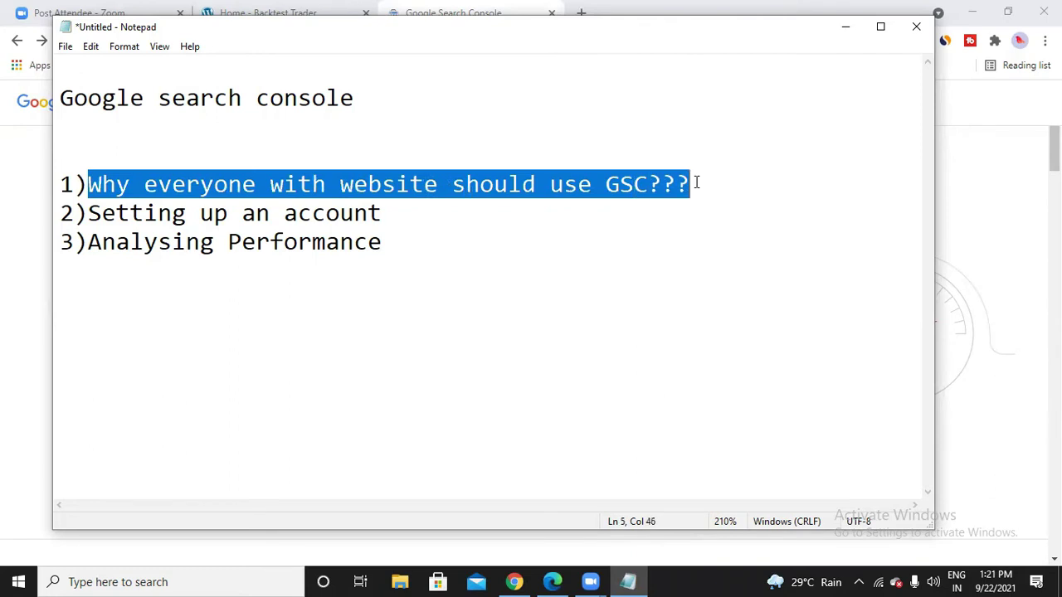
pyautogui.click(697, 253)
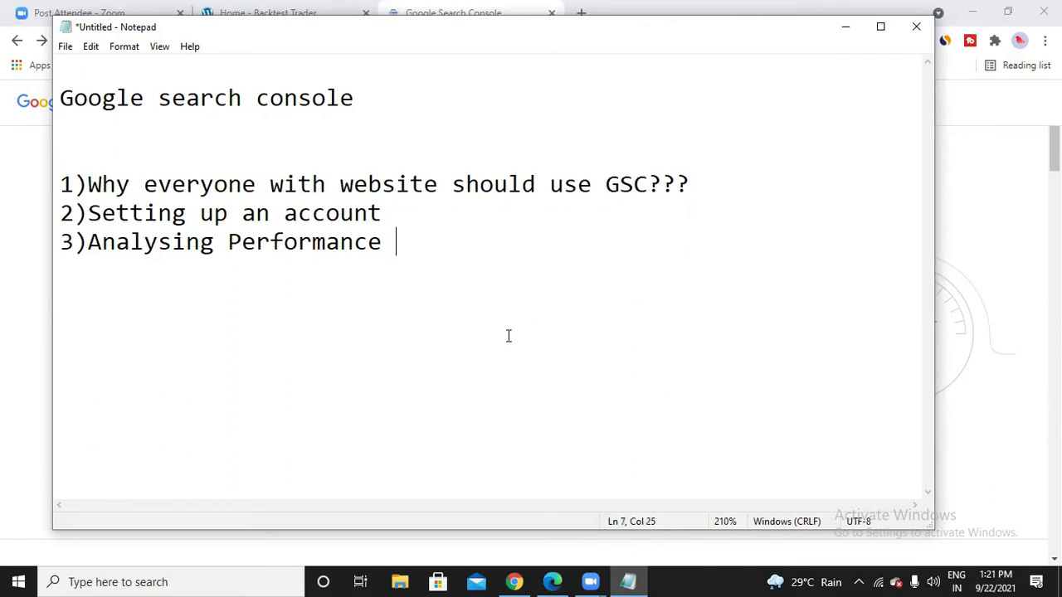
pyautogui.click(79, 294)
pyautogui.click(691, 184)
# - Switch to Chrome, add an empty browser tab, and enter Google Search Console from its about page
pyautogui.press('super+Down')
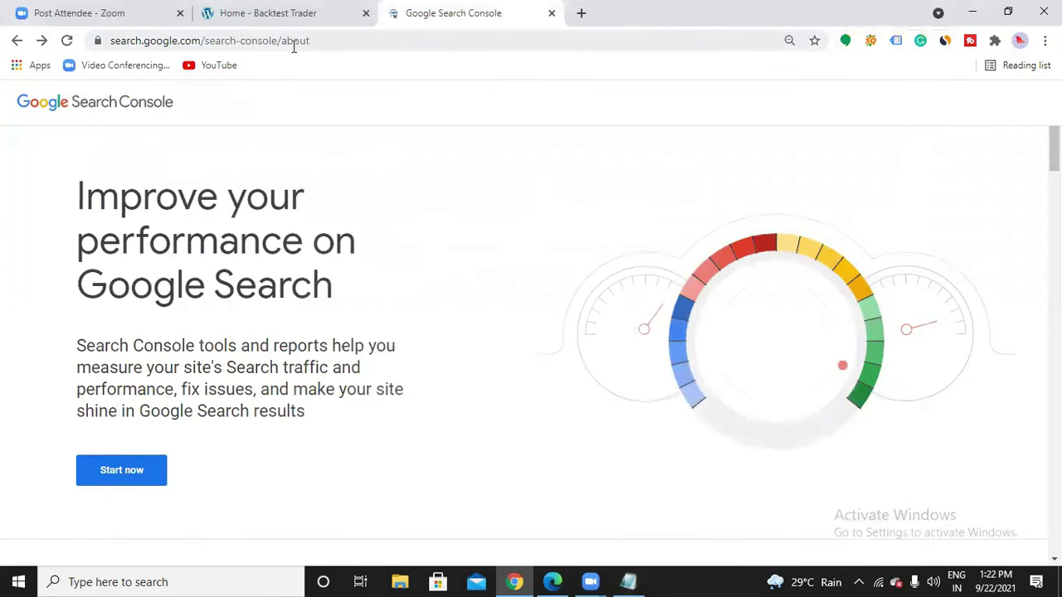
pyautogui.click(581, 15)
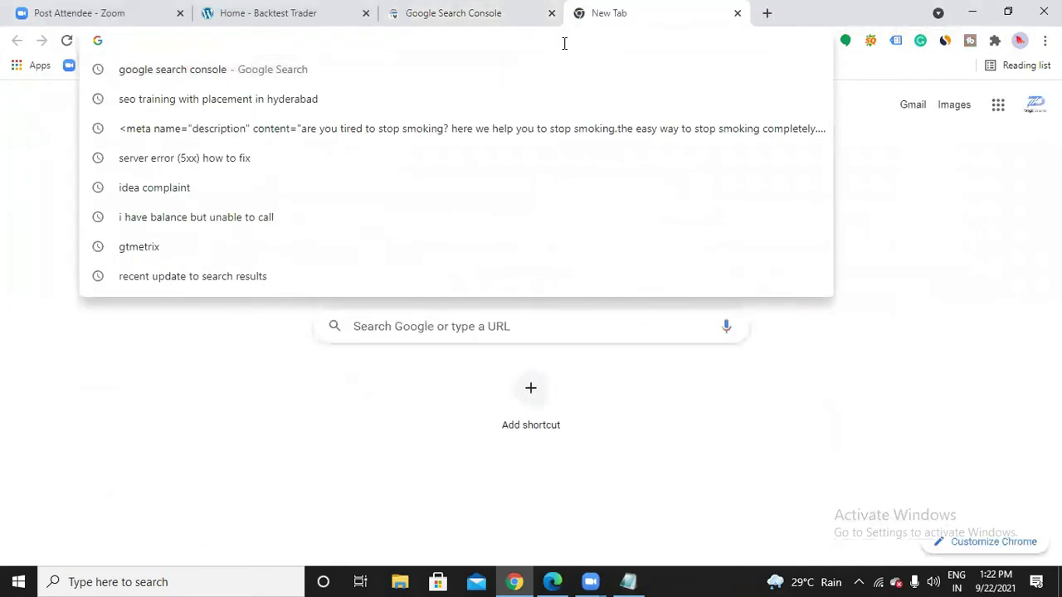
pyautogui.click(479, 20)
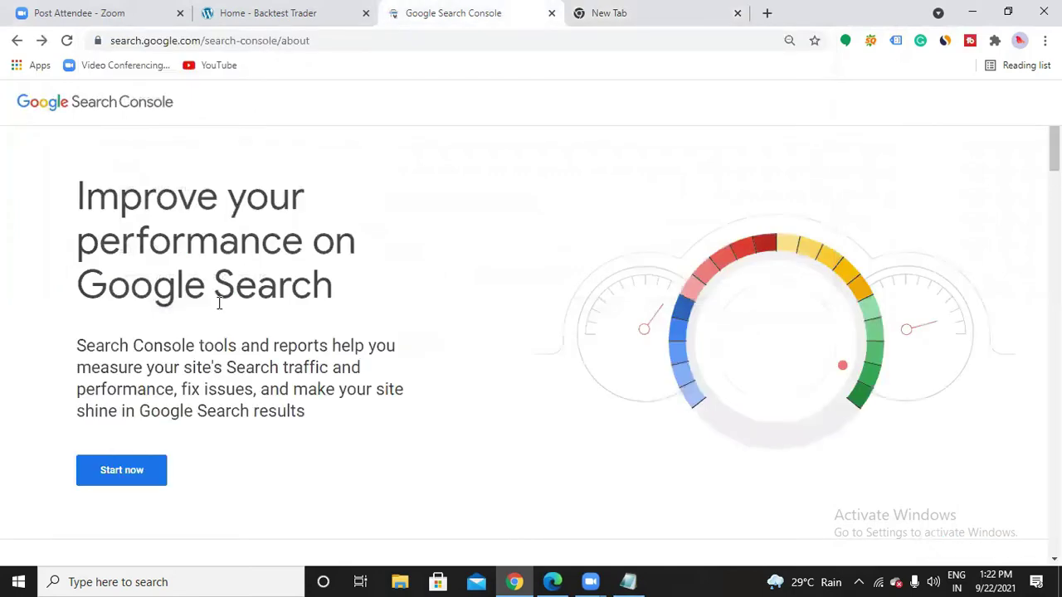
pyautogui.moveTo(147, 42); pyautogui.dragTo(339, 41)
pyautogui.click(340, 41)
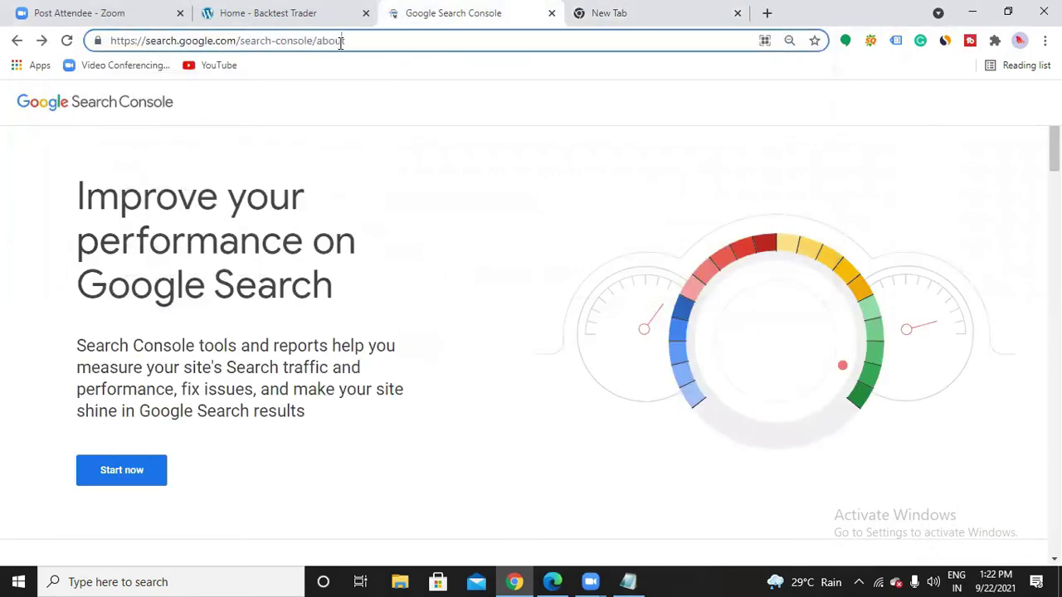
pyautogui.click(122, 471)
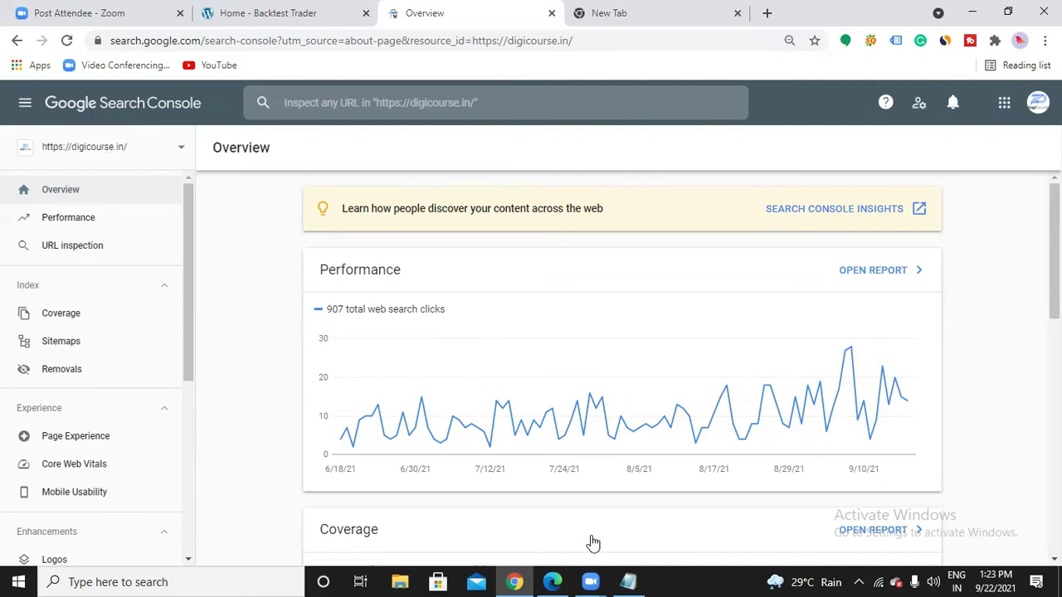
# - Switch to Notepad and insert six blank lines below the "2)Setting up an account" line
pyautogui.hotkey('alt', 'Tab')
pyautogui.click(477, 213)
pyautogui.press('Return')
pyautogui.press('Return')
pyautogui.press('Return')
pyautogui.press('Return')
pyautogui.press('Return')
pyautogui.press('Return')
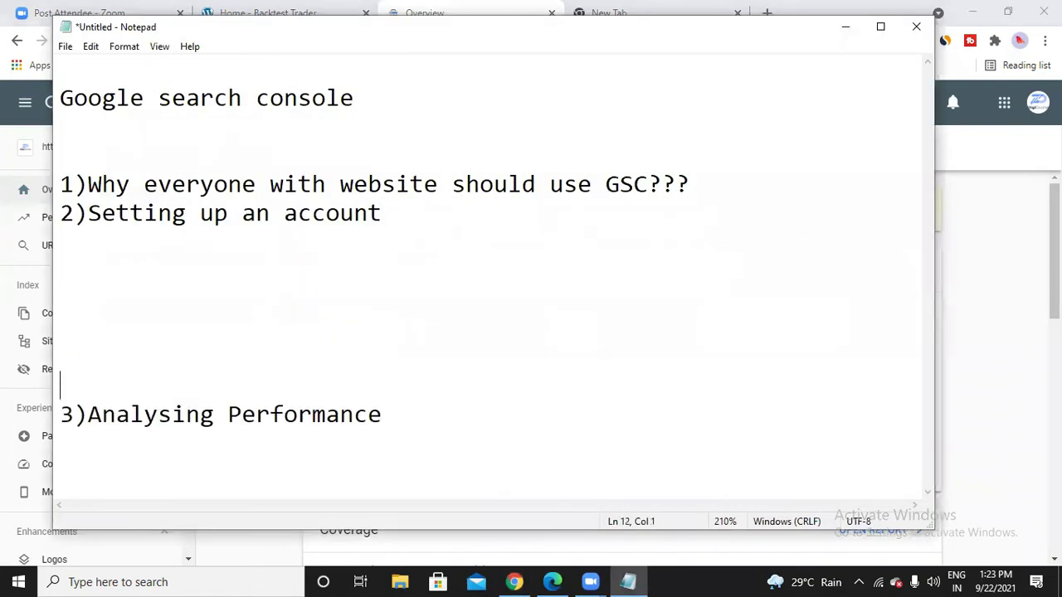
pyautogui.click(177, 245)
pyautogui.click(847, 27)
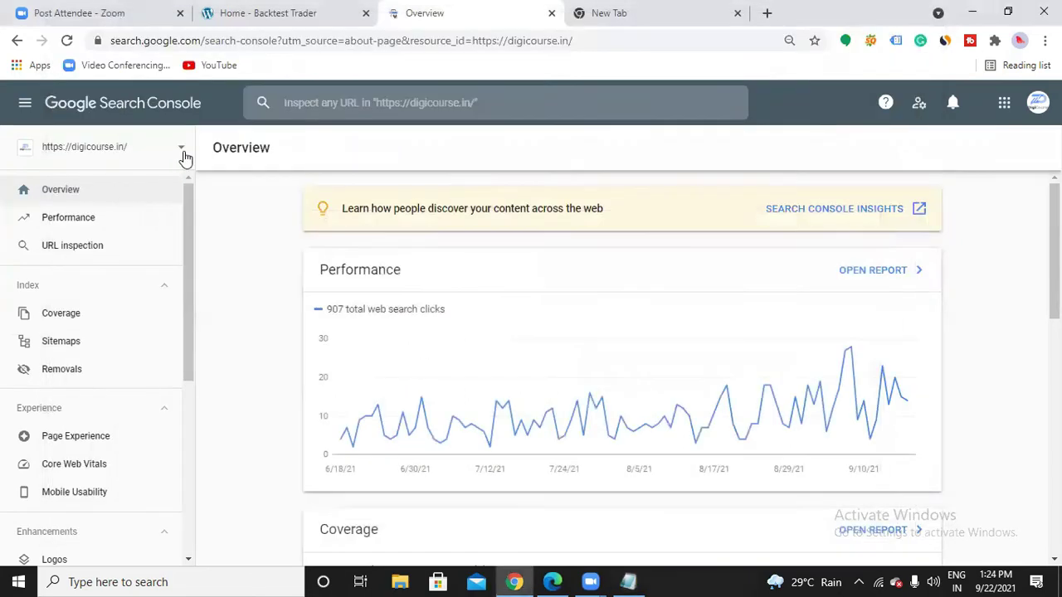
pyautogui.click(185, 151)
pyautogui.click(103, 504)
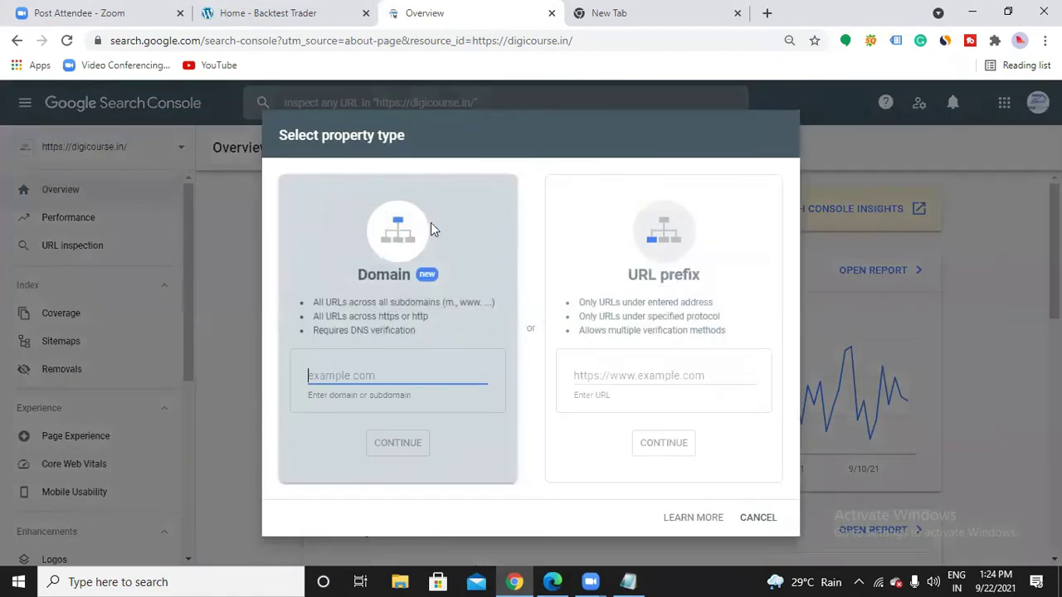
pyautogui.click(213, 174)
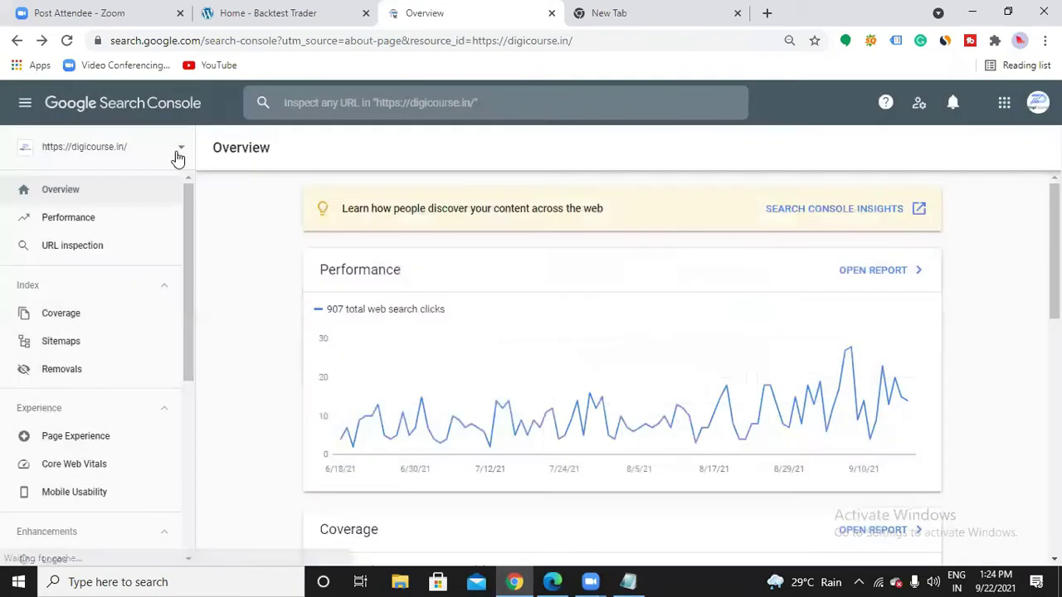
# - Look through the list of existing Search Console properties and start adding a new property
pyautogui.click(179, 152)
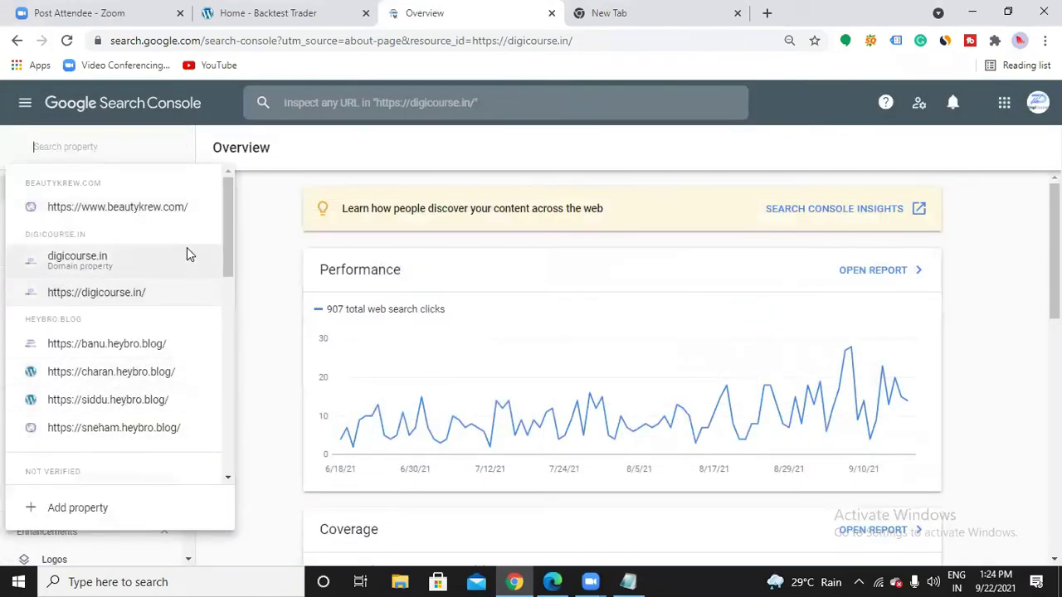
pyautogui.scroll(-4, 182, 296)
pyautogui.scroll(5, 178, 307)
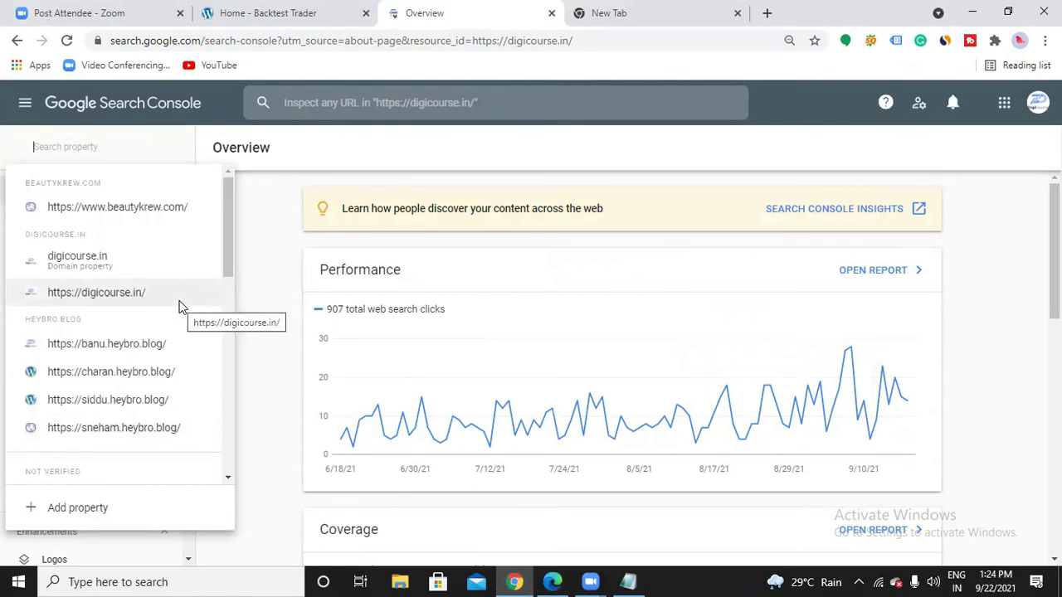
pyautogui.scroll(-1, 182, 307)
pyautogui.click(78, 508)
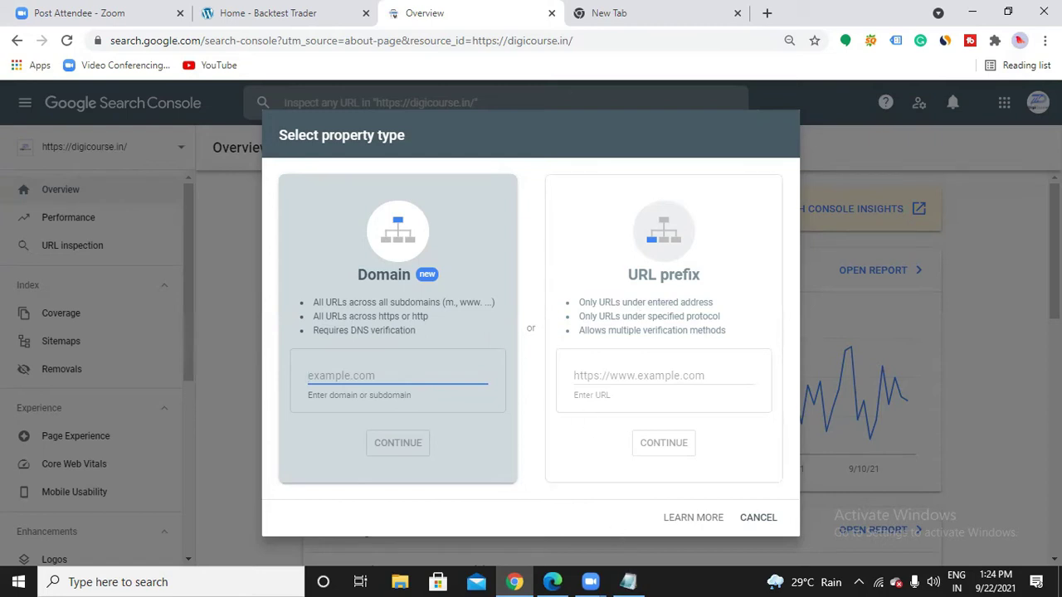
# - In Notepad, add the lines "Domain........" and "ULR Prefix" below the account setup point
pyautogui.hotkey('alt', 'Tab')
pyautogui.write('Domain')
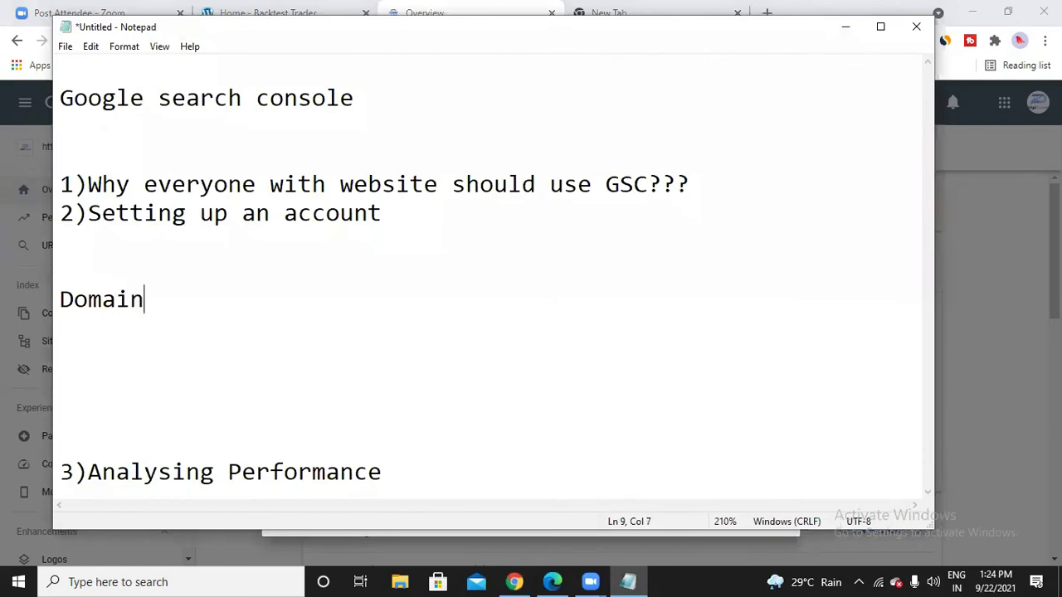
pyautogui.press('Return')
pyautogui.press('Return')
pyautogui.write('U')
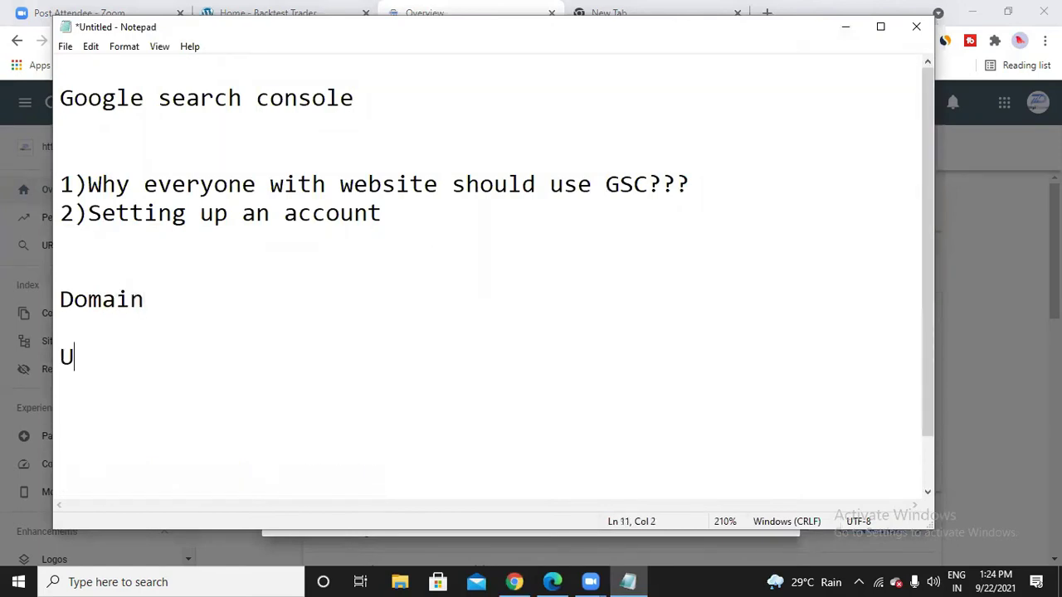
pyautogui.write('LR Prefix')
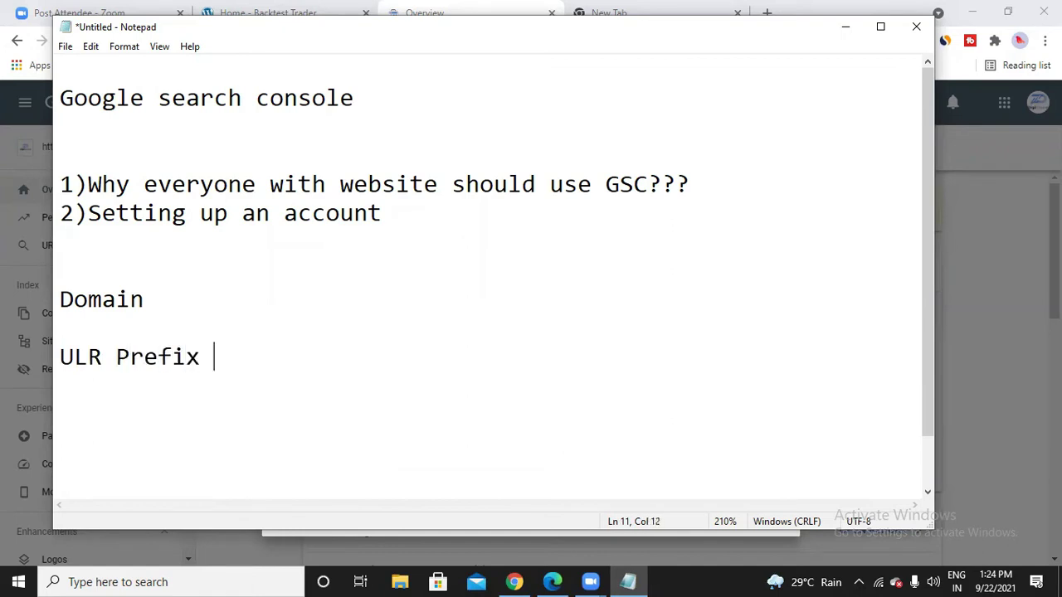
pyautogui.click(289, 293)
pyautogui.write('........')
pyautogui.click(834, 28)
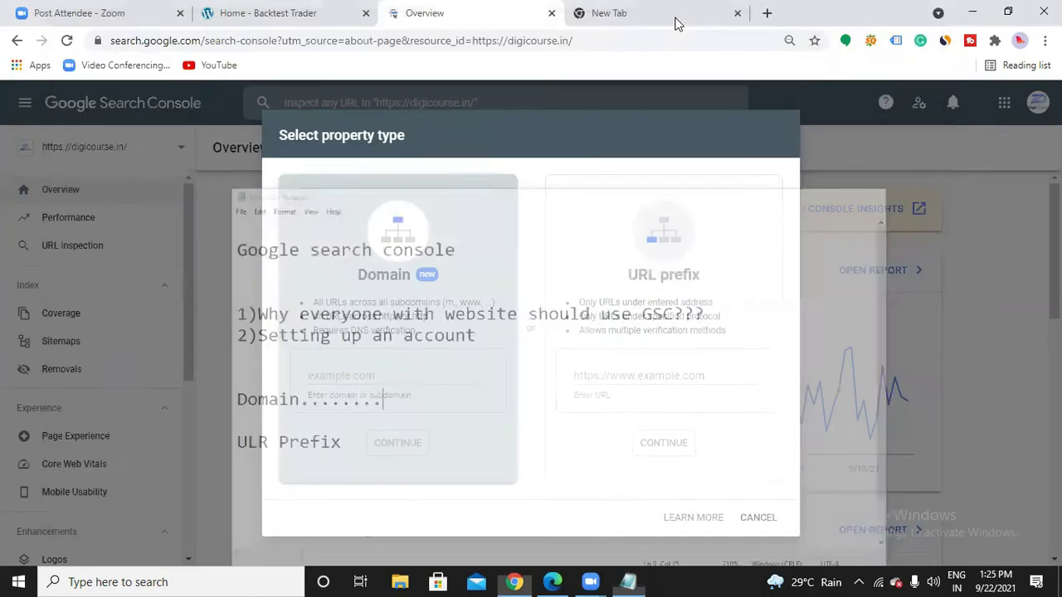
# - Load the NDTV website in Chrome's empty tab and examine the https part of its full address
pyautogui.click(676, 24)
pyautogui.click(668, 38)
pyautogui.write('ndtv')
pyautogui.press('Return')
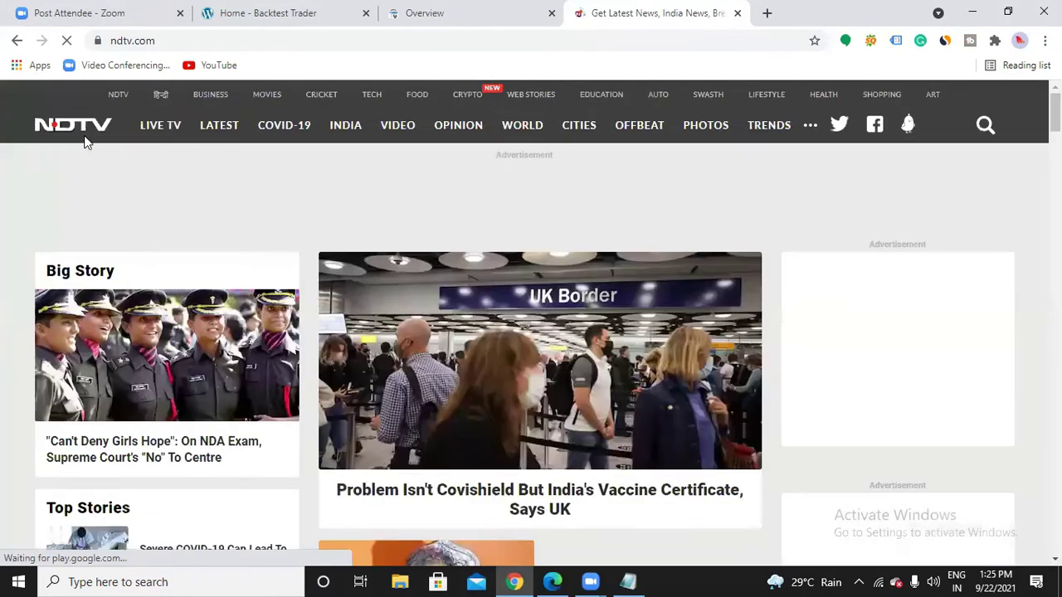
pyautogui.click(120, 40)
pyautogui.click(175, 40)
pyautogui.moveTo(145, 40); pyautogui.dragTo(110, 39)
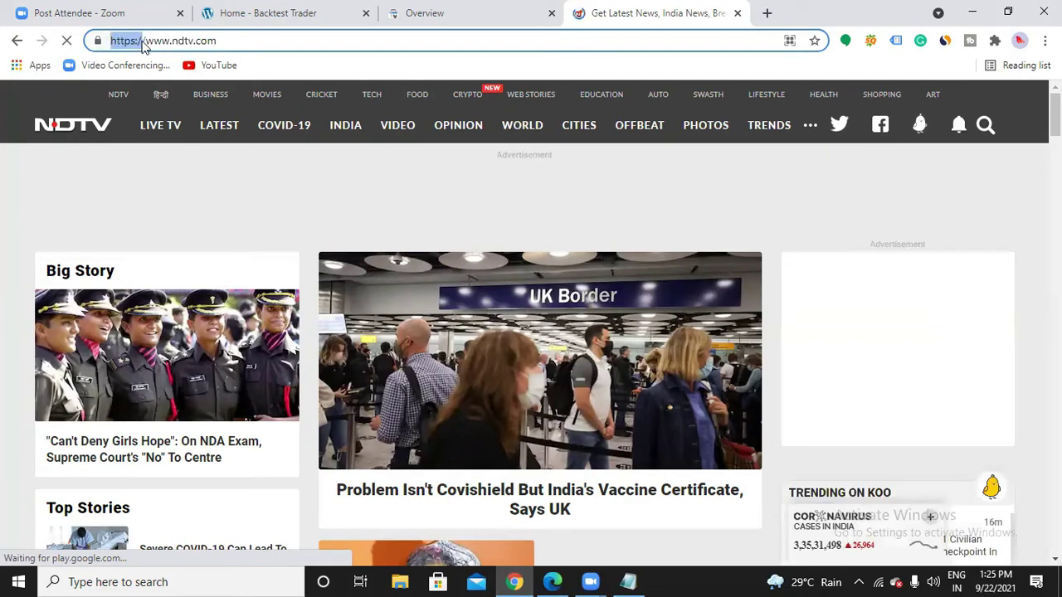
pyautogui.click(142, 40)
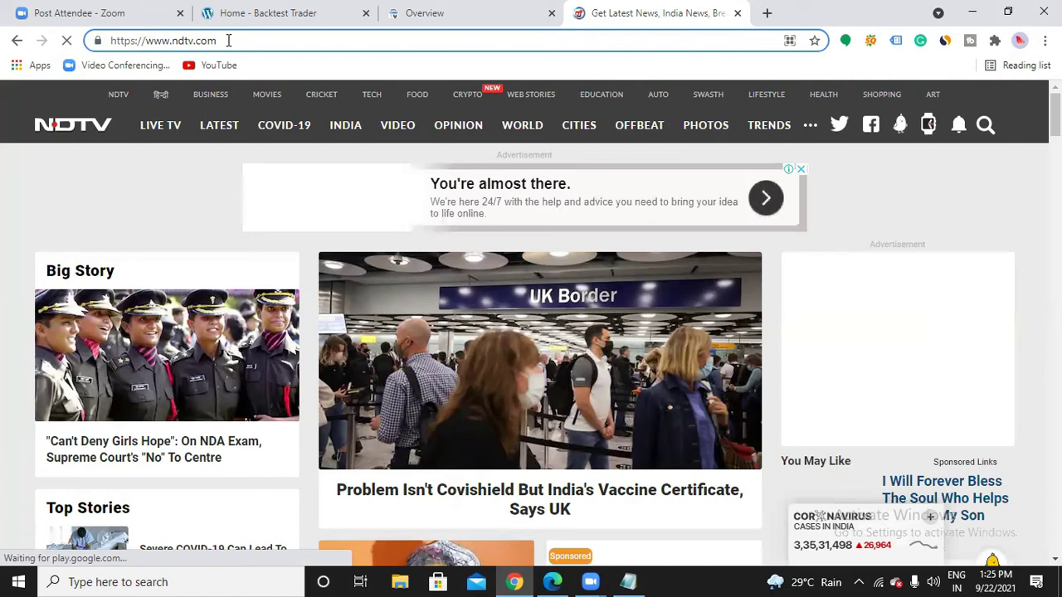
# - Open NDTV's Cricket section in a new tab and switch to it
pyautogui.rightClick(327, 98)
pyautogui.click(342, 105)
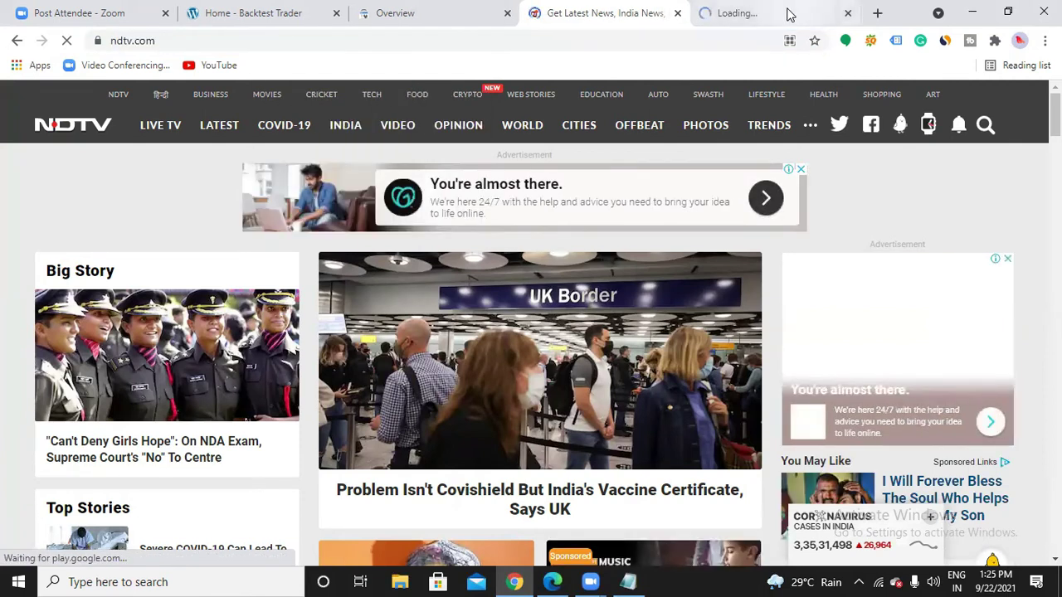
pyautogui.click(789, 14)
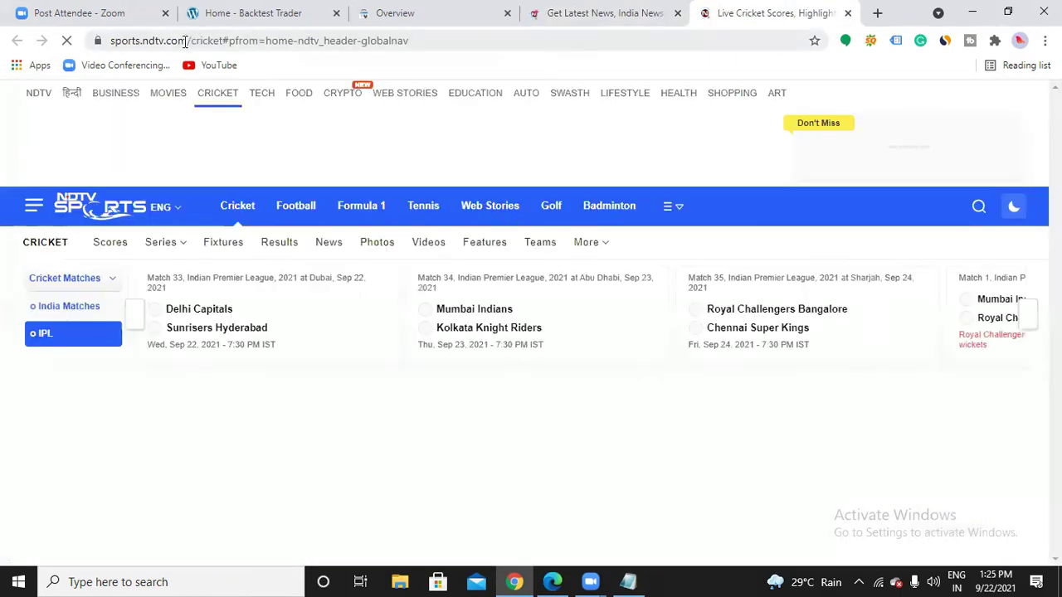
# - Examine the sports.ndtv.com subdomain in the cricket page's address and compare it with the main ndtv.com site
pyautogui.moveTo(184, 40); pyautogui.dragTo(115, 40)
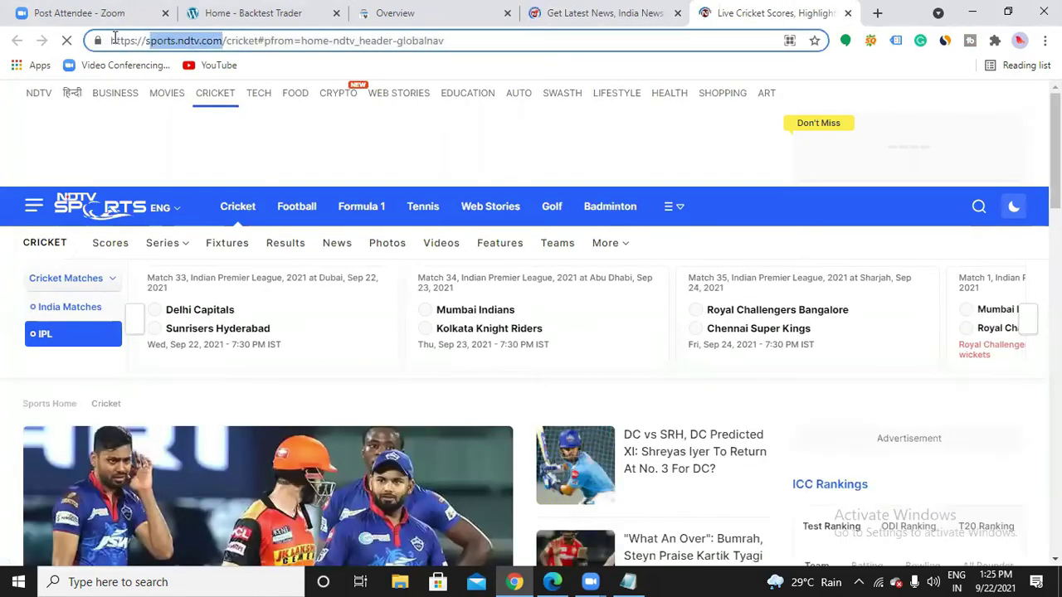
pyautogui.click(163, 41)
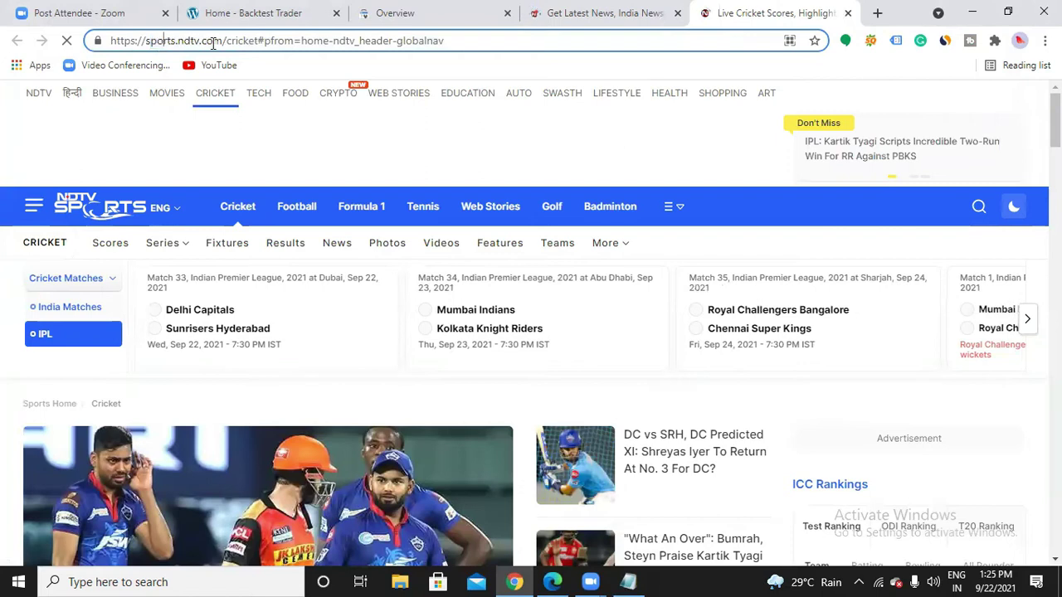
pyautogui.moveTo(226, 40); pyautogui.dragTo(122, 40)
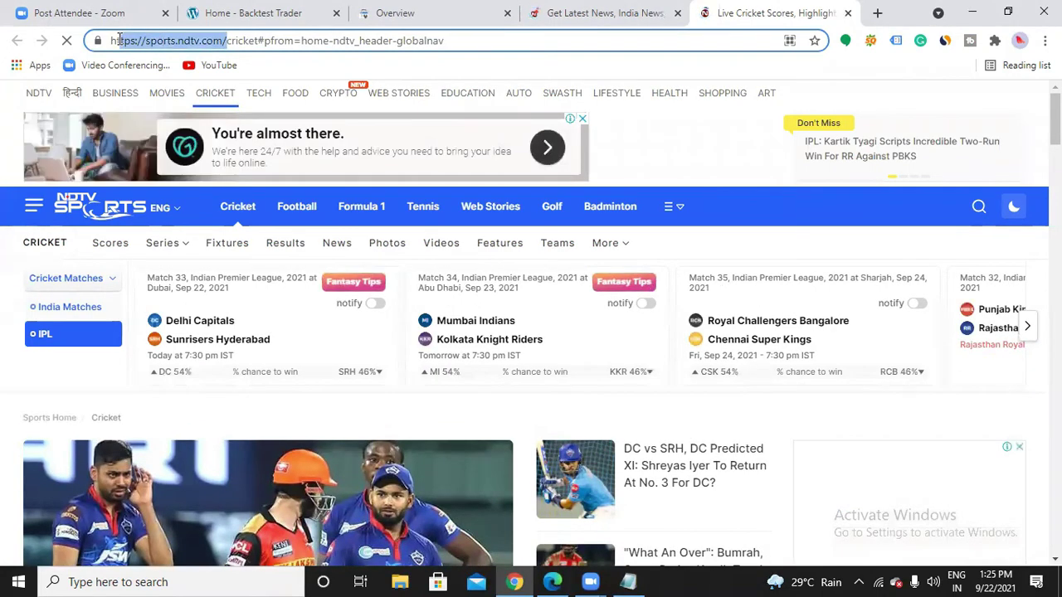
pyautogui.moveTo(119, 40); pyautogui.dragTo(111, 40)
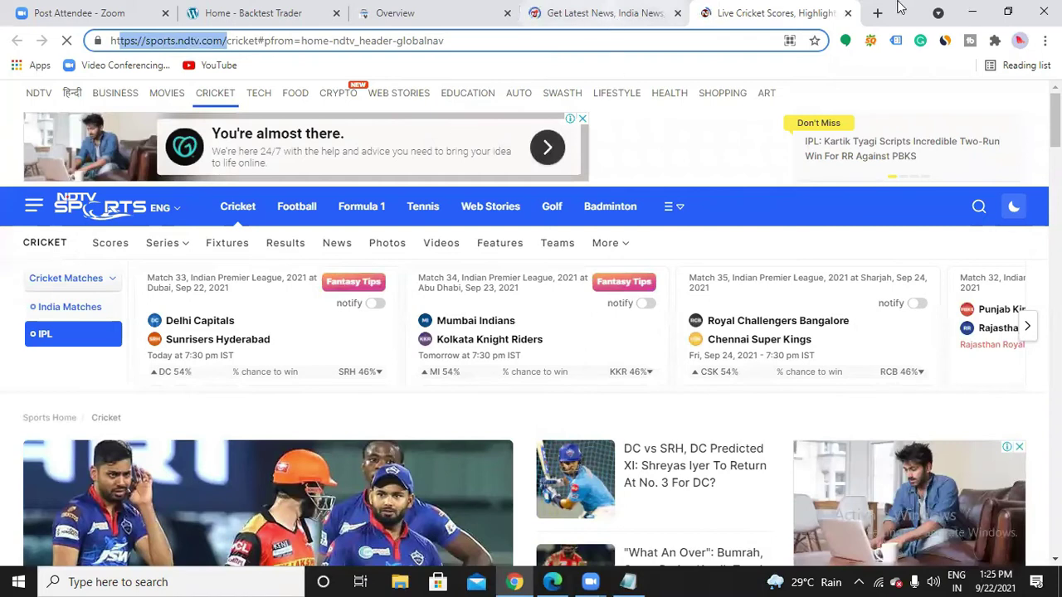
pyautogui.click(610, 13)
pyautogui.click(768, 15)
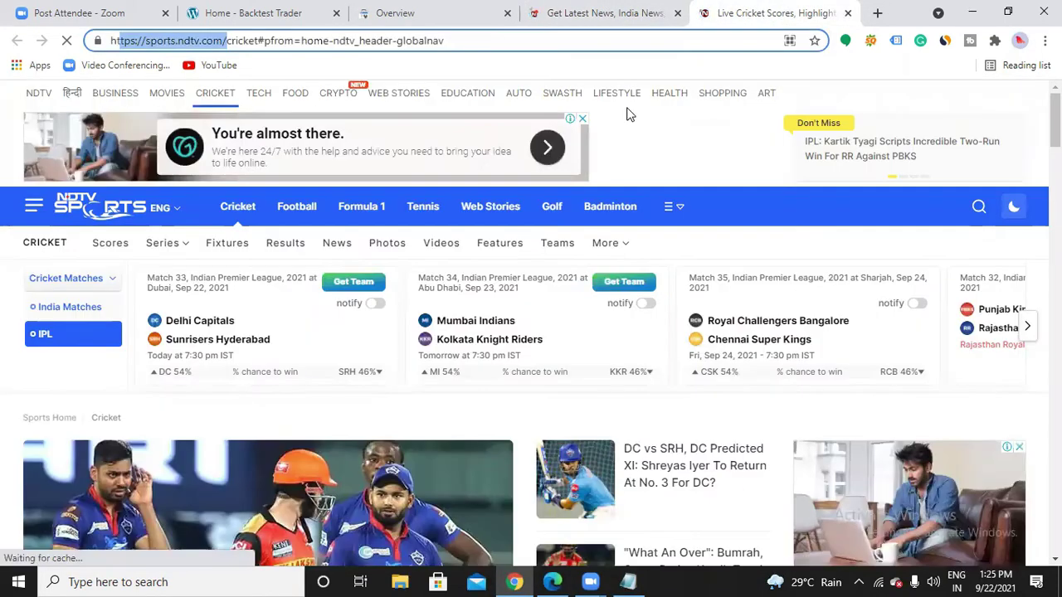
pyautogui.click(593, 11)
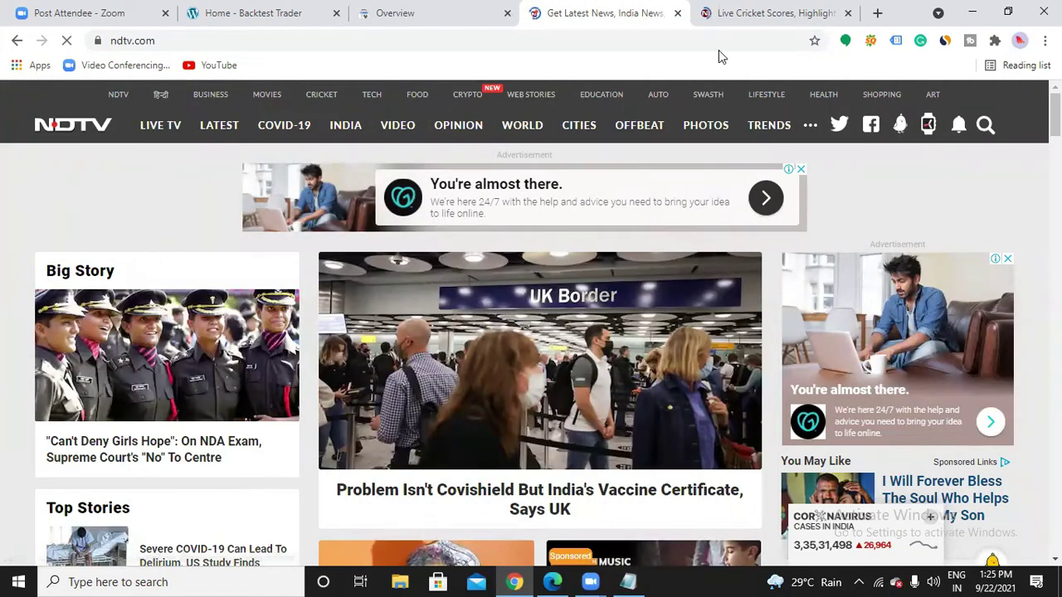
pyautogui.click(767, 17)
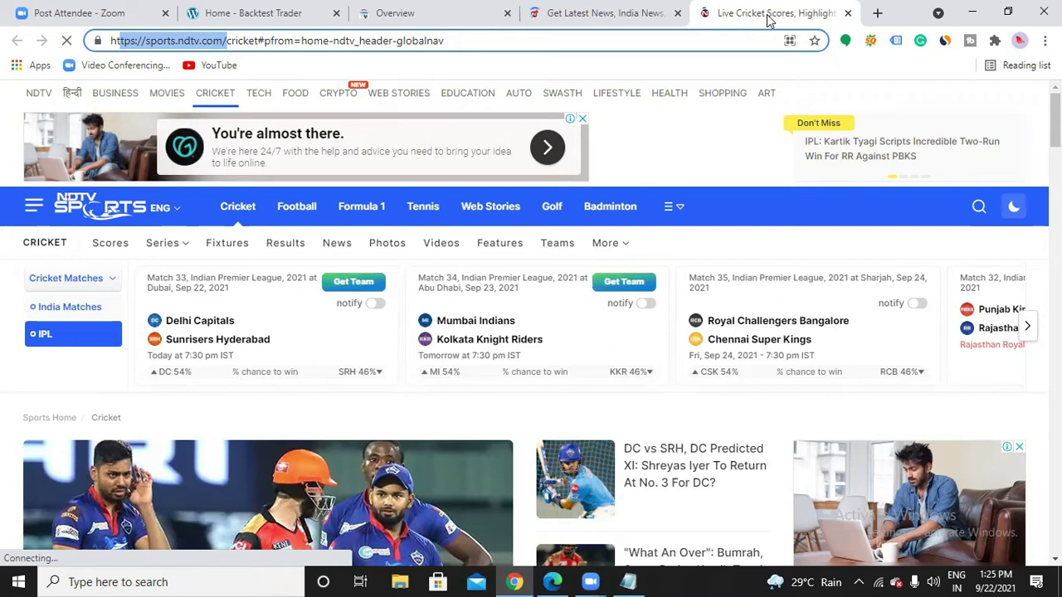
pyautogui.click(637, 25)
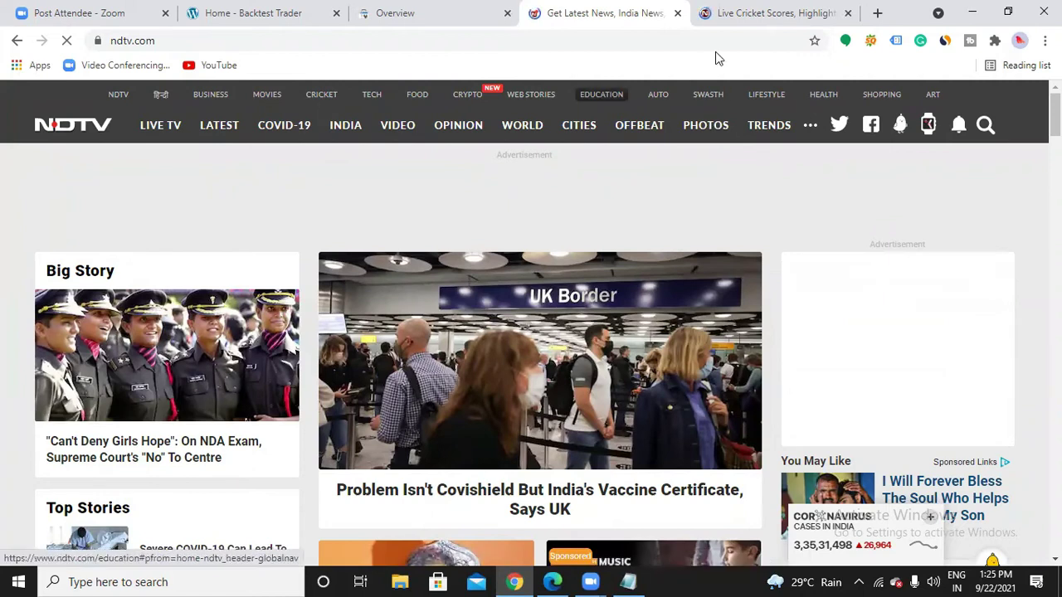
# - Compare the addresses of the NDTV home page and its cricket page across their two tabs
pyautogui.click(780, 15)
pyautogui.click(614, 15)
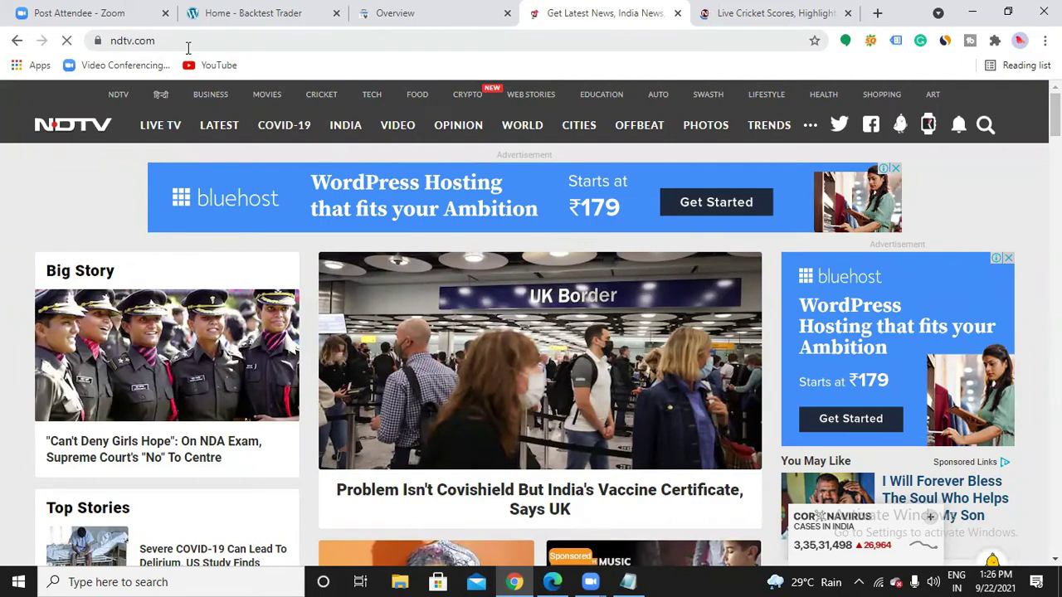
pyautogui.click(705, 24)
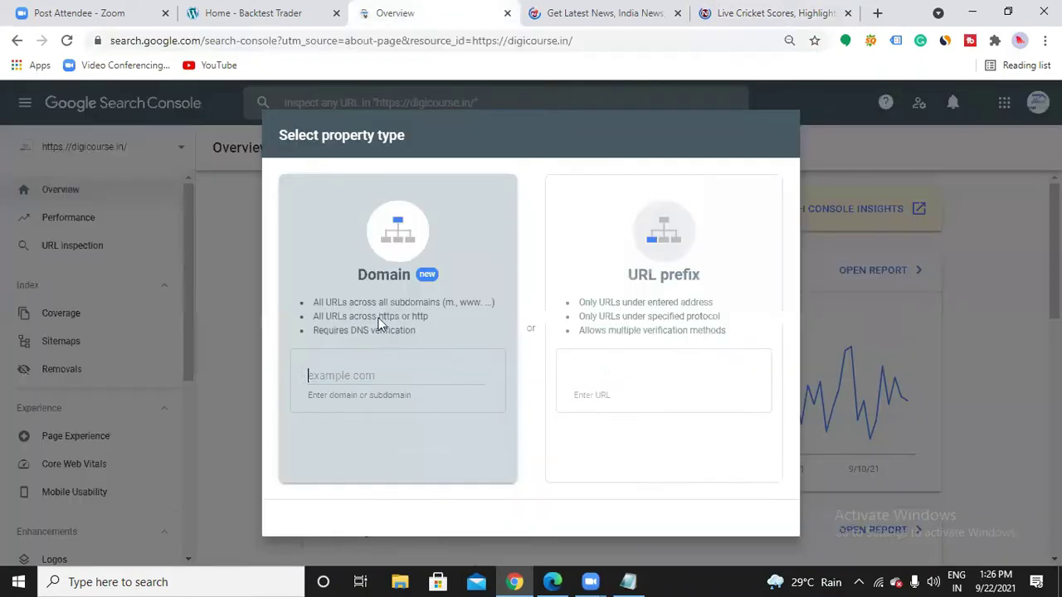
# - Return to the Search Console tab and enter ndtv.com as the Domain property
pyautogui.click(411, 13)
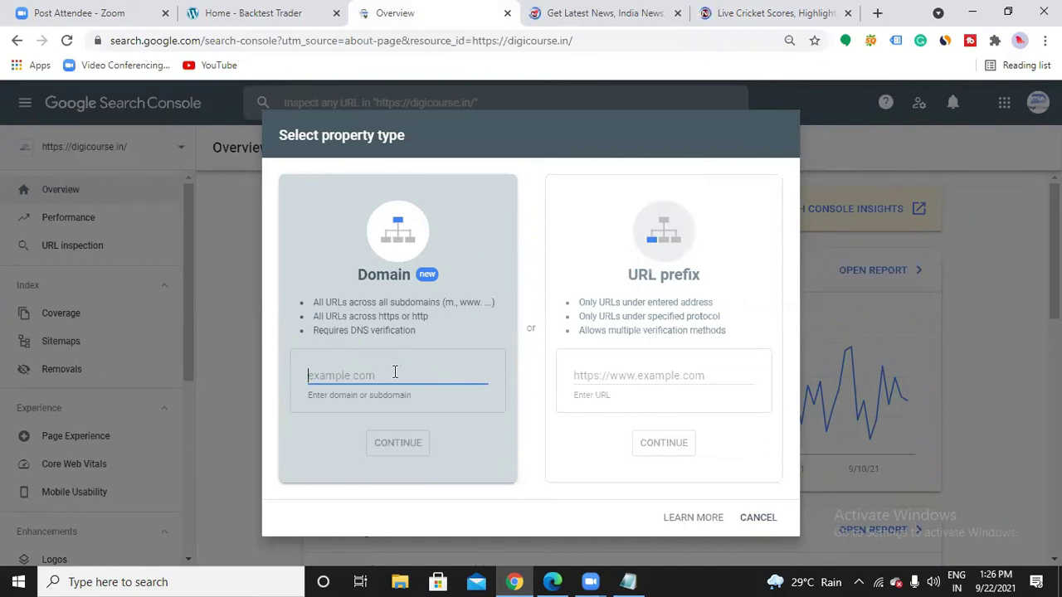
pyautogui.write('n')
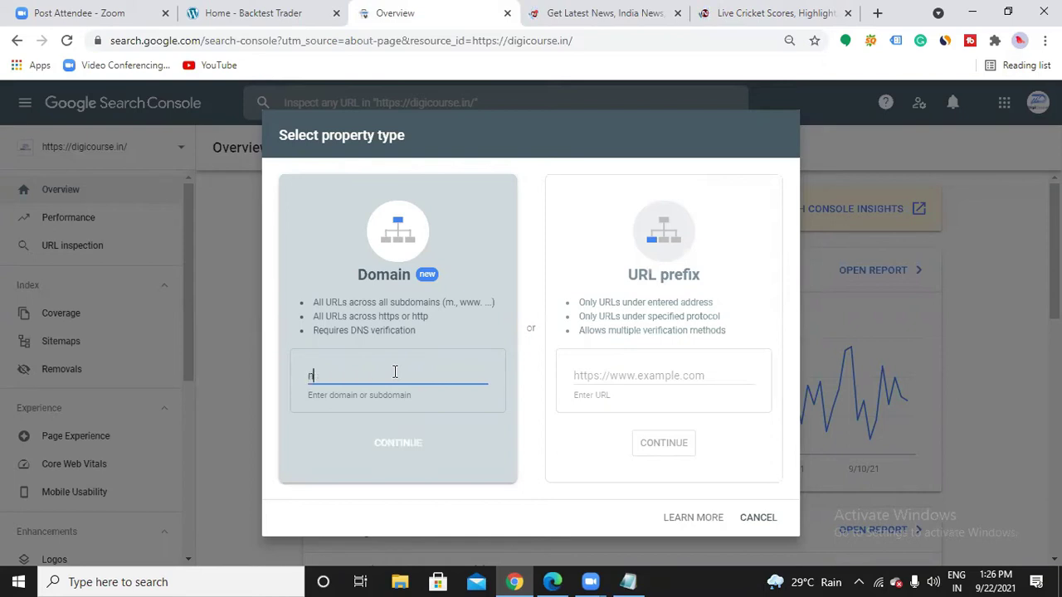
pyautogui.write('dtv.com')
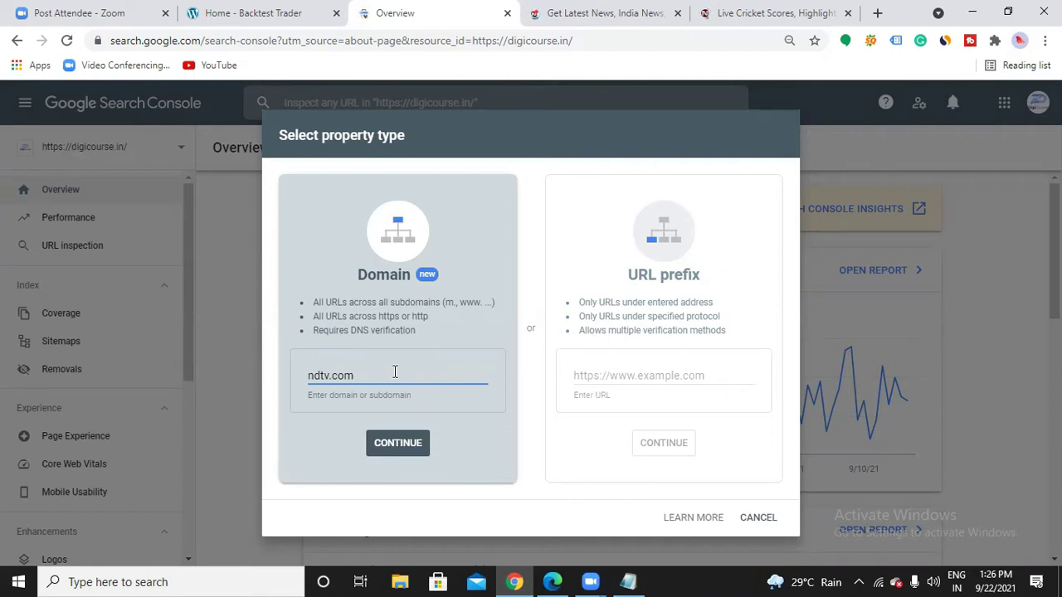
# - Clear the example domain name from the Domain property field
pyautogui.press('BackSpace')
pyautogui.press('BackSpace')
pyautogui.press('BackSpace')
pyautogui.press('BackSpace')
pyautogui.press('BackSpace')
pyautogui.press('BackSpace')
pyautogui.press('BackSpace')
pyautogui.press('BackSpace')
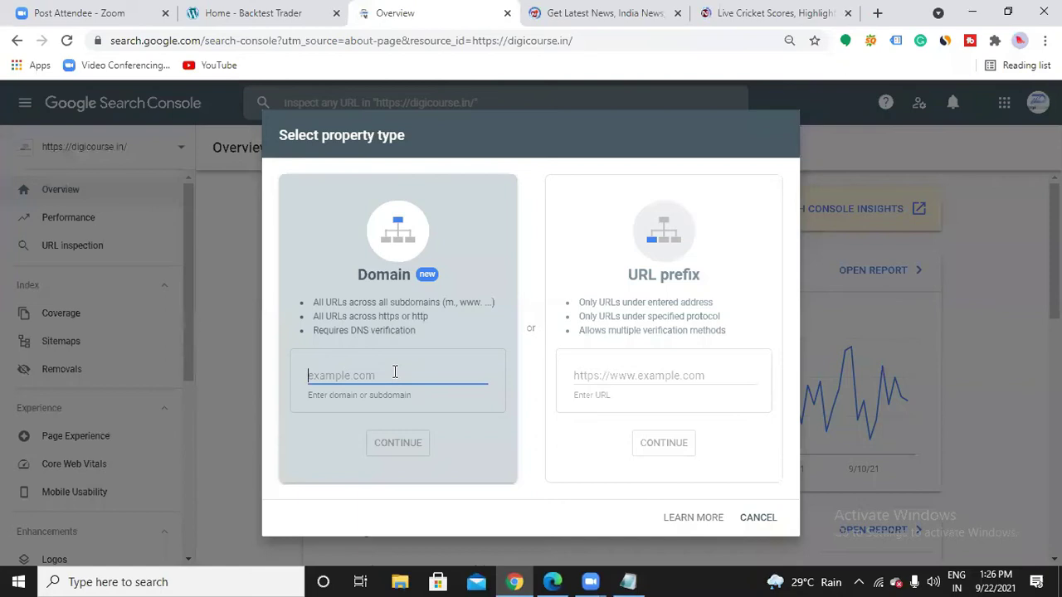
pyautogui.click(617, 373)
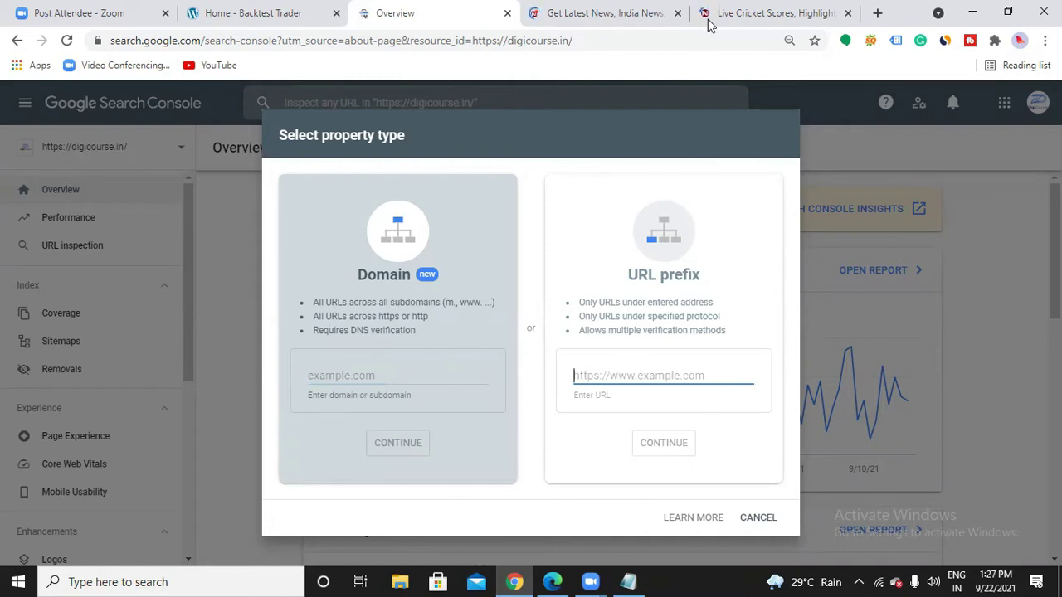
pyautogui.click(621, 15)
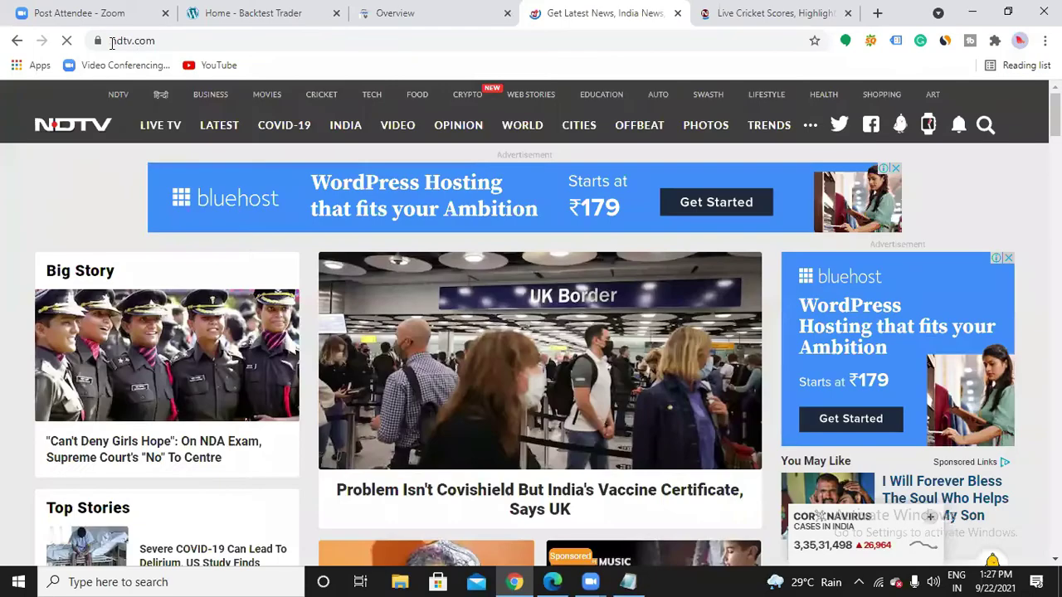
pyautogui.click(112, 43)
pyautogui.hotkey('ctrl', 'c')
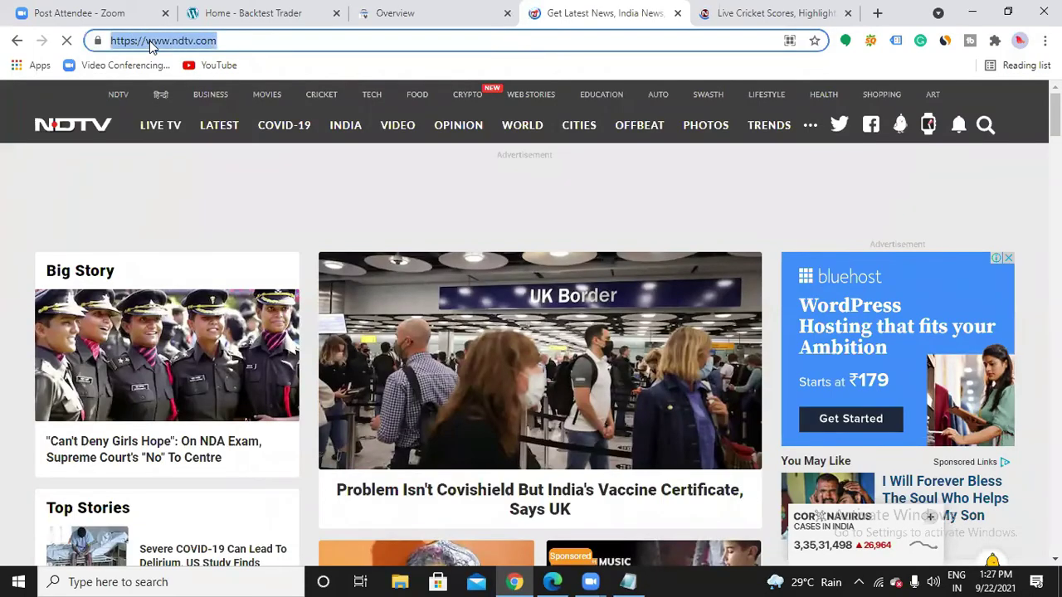
pyautogui.click(442, 13)
pyautogui.hotkey('ctrl', 'v')
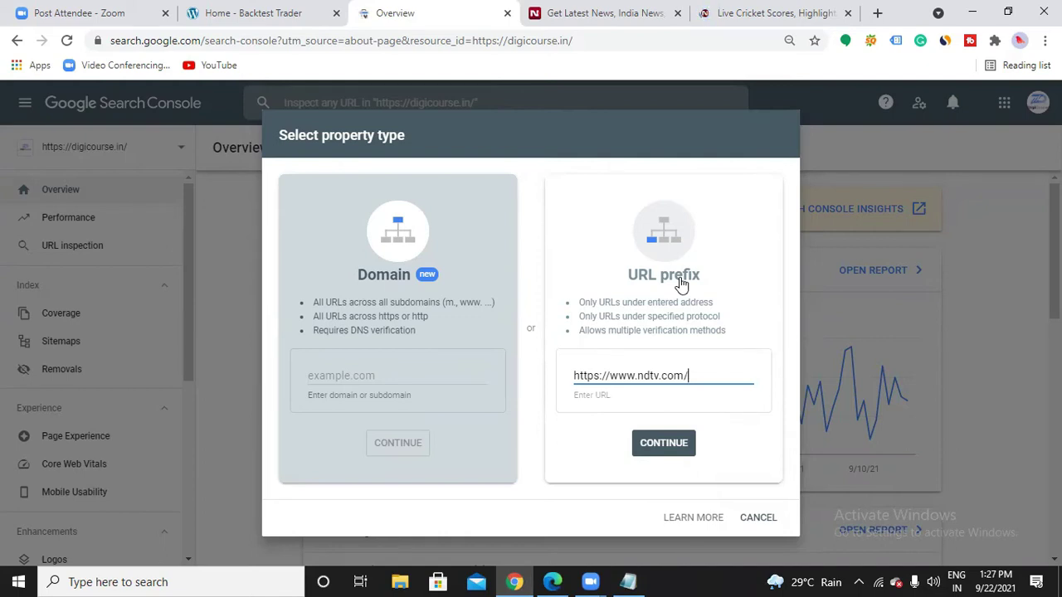
# - Clear the NDTV address from the URL prefix field
pyautogui.click(366, 375)
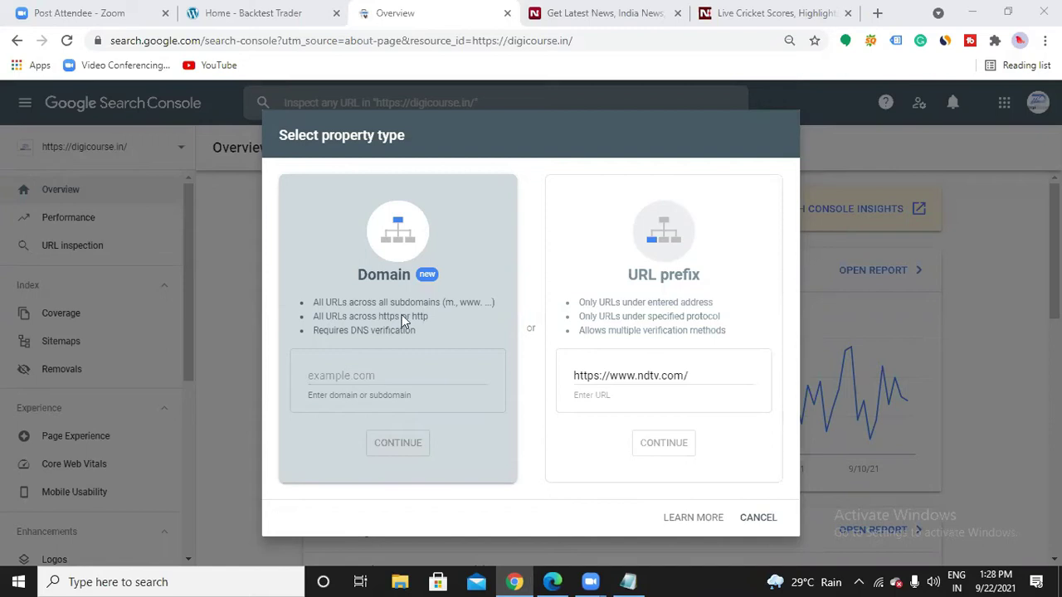
pyautogui.click(691, 376)
pyautogui.press('BackSpace')
pyautogui.press('BackSpace')
pyautogui.press('BackSpace')
pyautogui.press('BackSpace')
pyautogui.press('BackSpace')
pyautogui.press('BackSpace')
pyautogui.press('BackSpace')
pyautogui.press('BackSpace')
pyautogui.press('BackSpace')
pyautogui.press('BackSpace')
pyautogui.press('BackSpace')
pyautogui.press('BackSpace')
pyautogui.press('BackSpace')
pyautogui.press('BackSpace')
pyautogui.press('BackSpace')
pyautogui.press('BackSpace')
pyautogui.press('BackSpace')
pyautogui.press('BackSpace')
pyautogui.press('BackSpace')
pyautogui.press('BackSpace')
pyautogui.press('BackSpace')
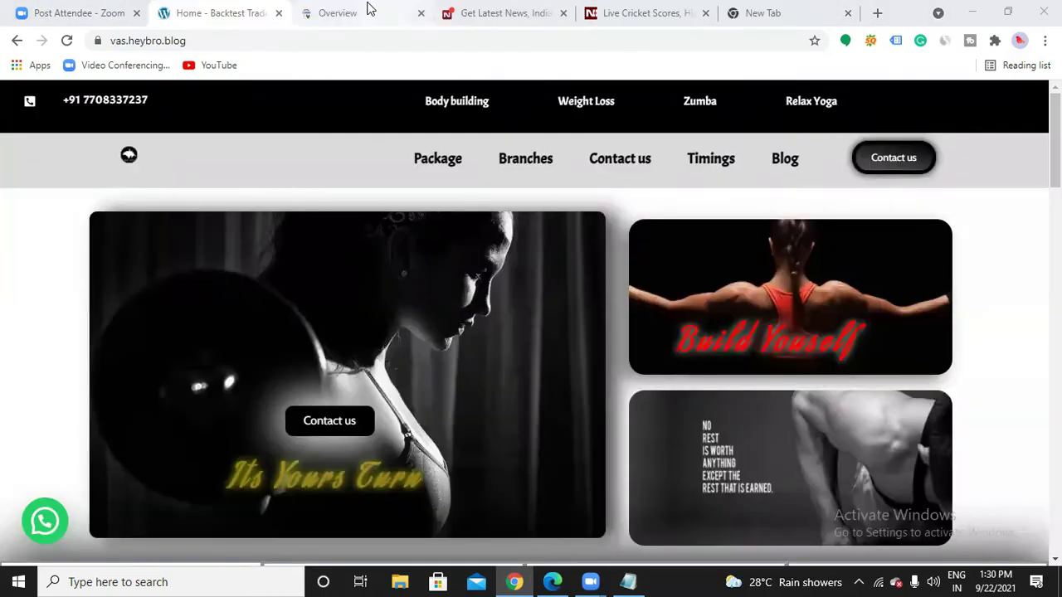
pyautogui.click(368, 10)
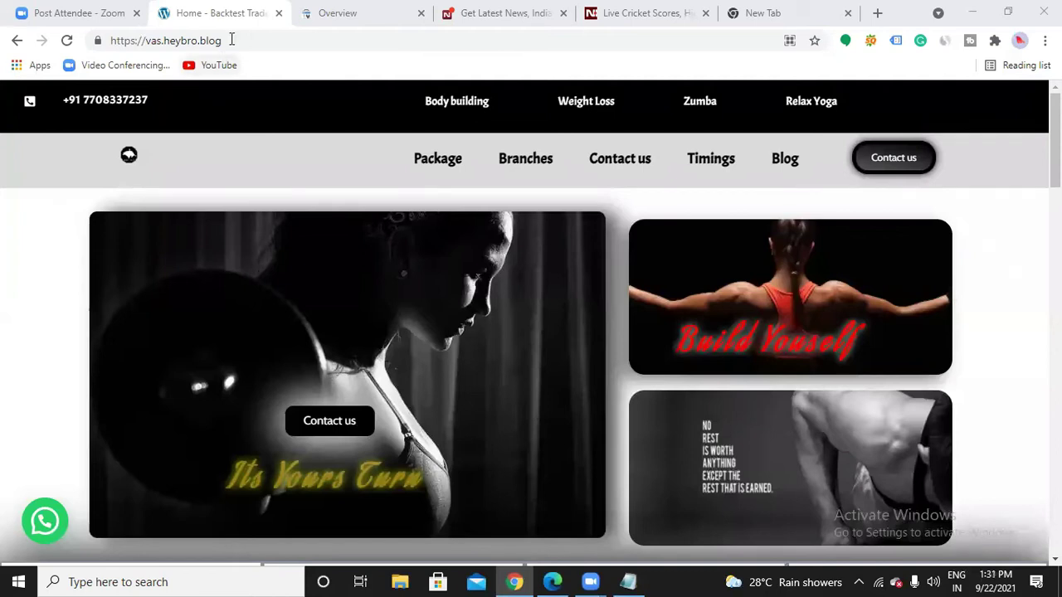
pyautogui.click(159, 40)
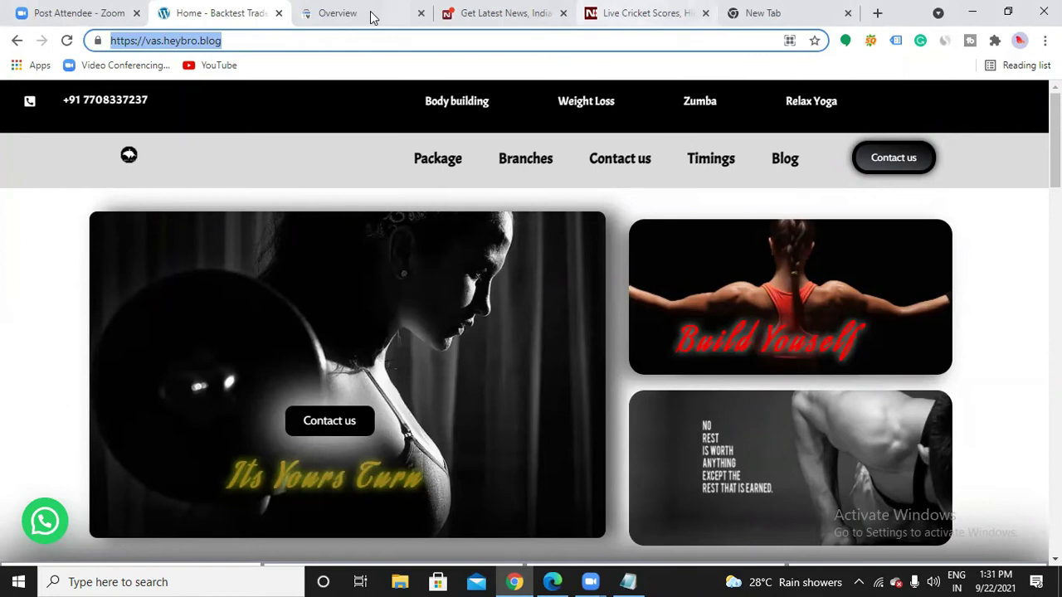
pyautogui.hotkey('ctrl', 'c')
pyautogui.hotkey('ctrl', 'Tab')
pyautogui.hotkey('ctrl', 'v')
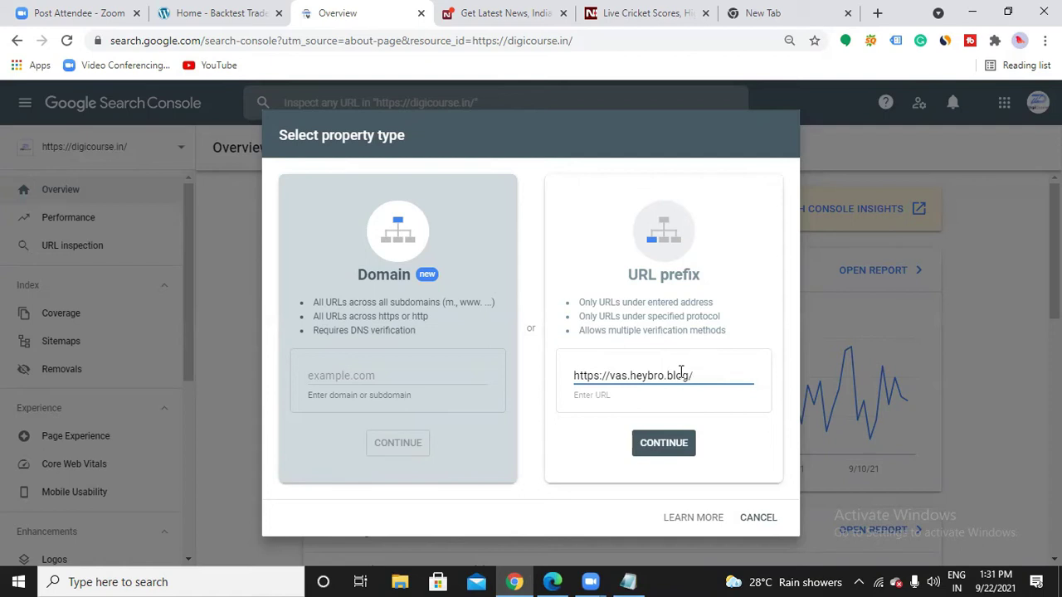
pyautogui.click(660, 444)
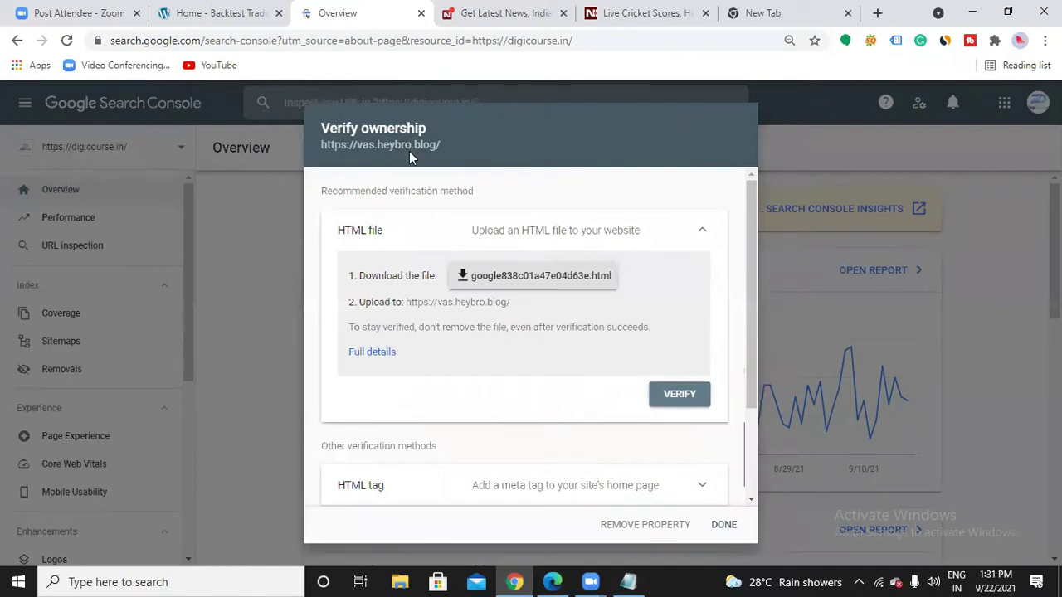
# - Examine the HTML file and HTML tag ownership verification methods, collapsing each one after viewing
pyautogui.click(703, 232)
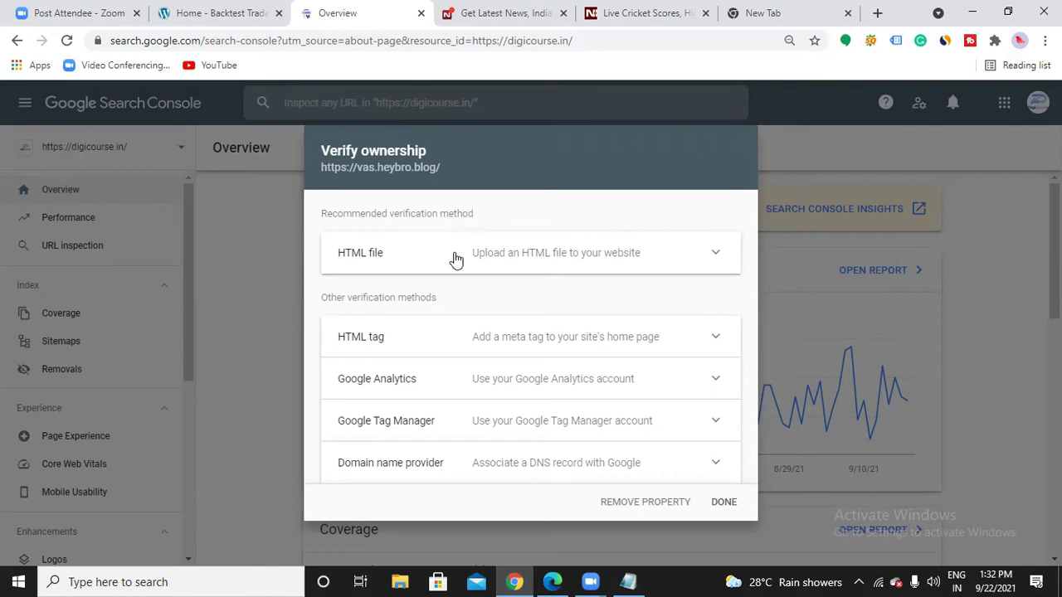
pyautogui.click(544, 258)
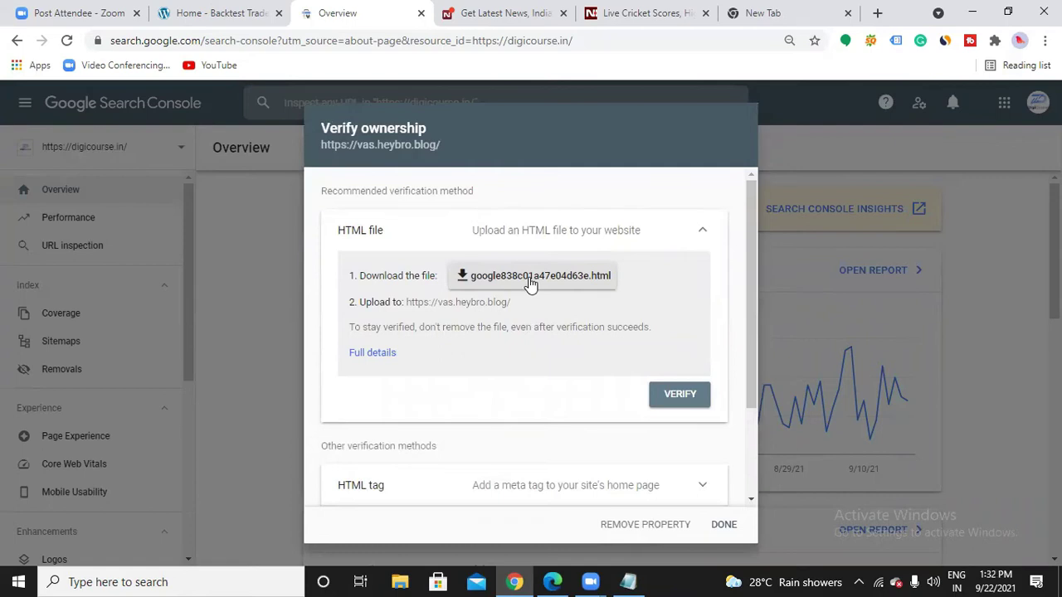
pyautogui.click(701, 232)
pyautogui.click(613, 342)
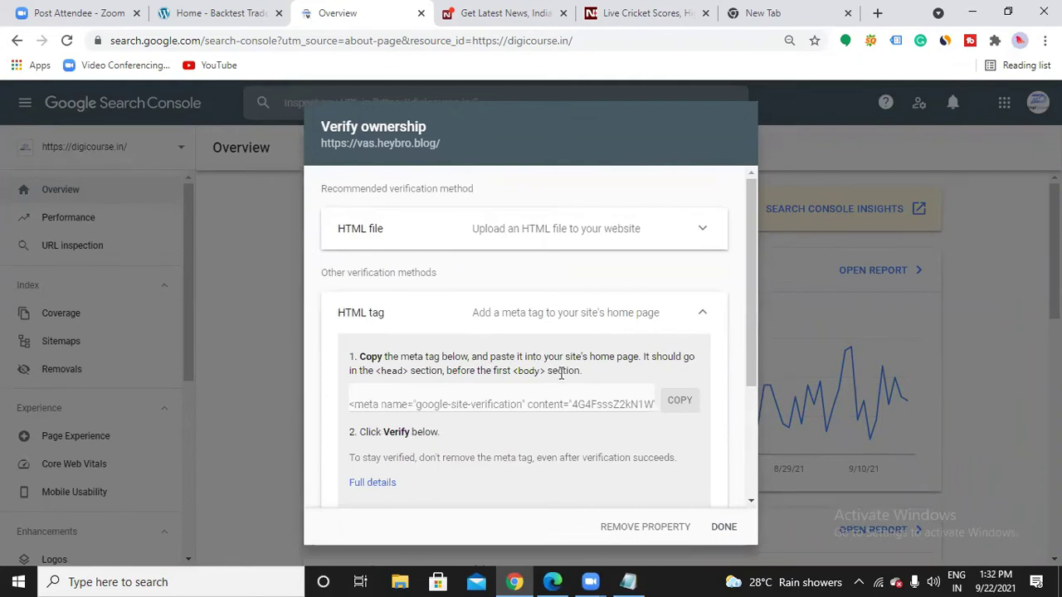
pyautogui.click(698, 316)
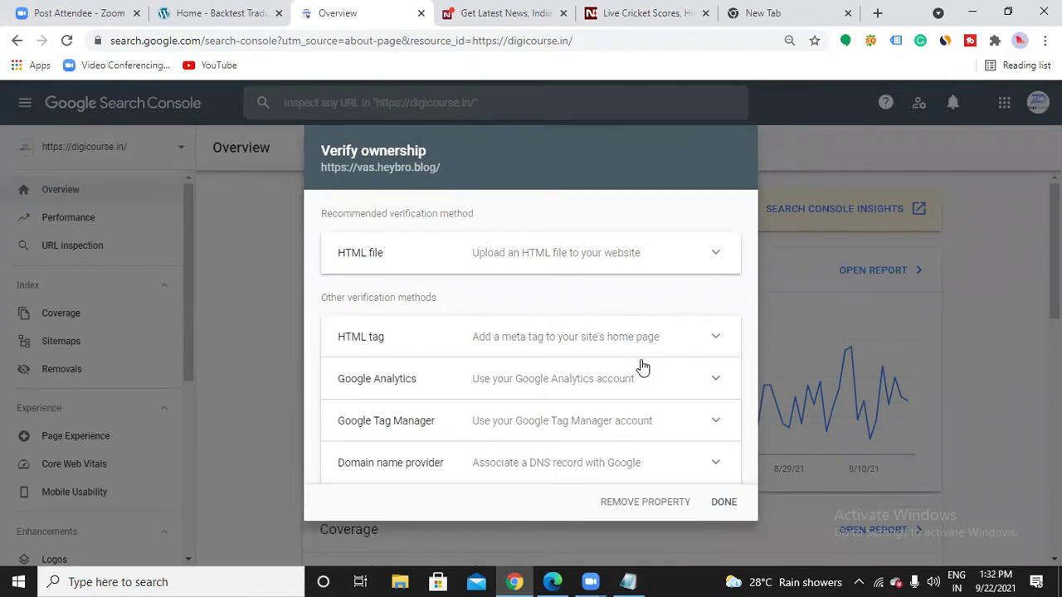
# - Examine the Google Analytics, Google Tag Manager and Domain name provider verification methods, collapsing each one after viewing
pyautogui.click(634, 381)
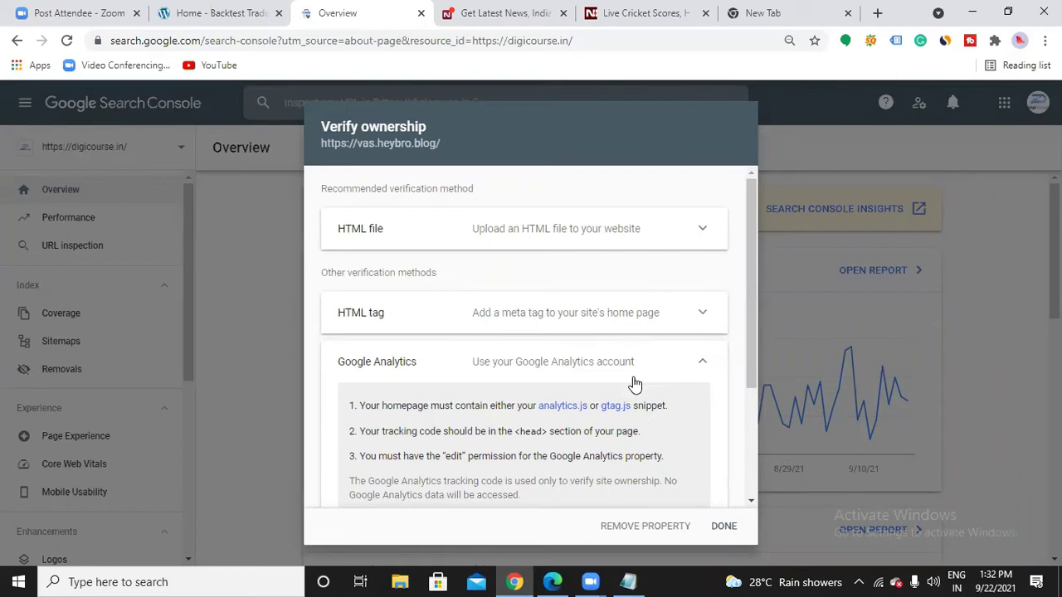
pyautogui.click(701, 363)
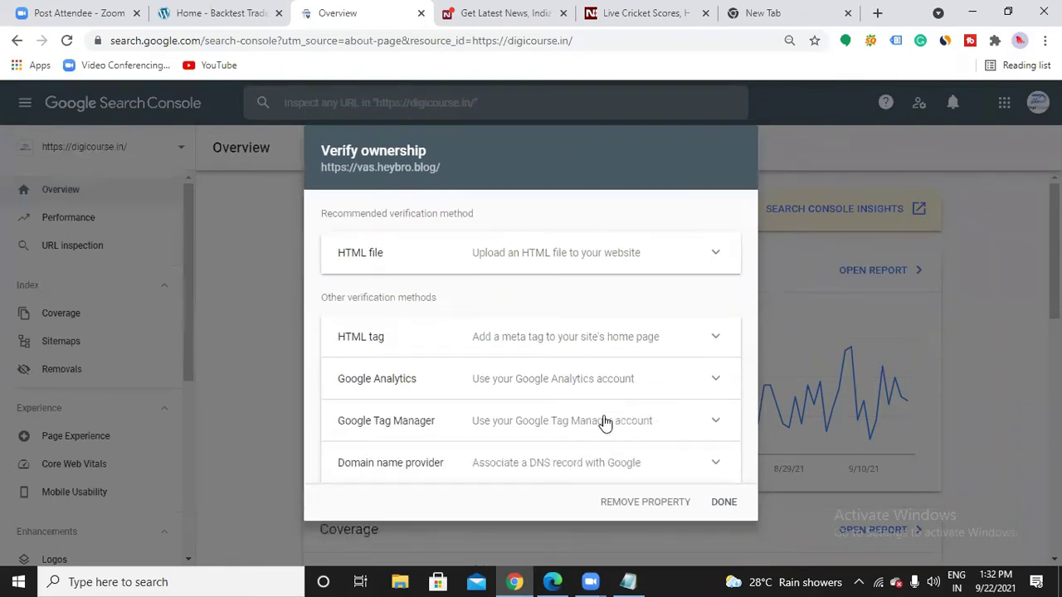
pyautogui.click(605, 422)
pyautogui.click(655, 415)
pyautogui.click(535, 465)
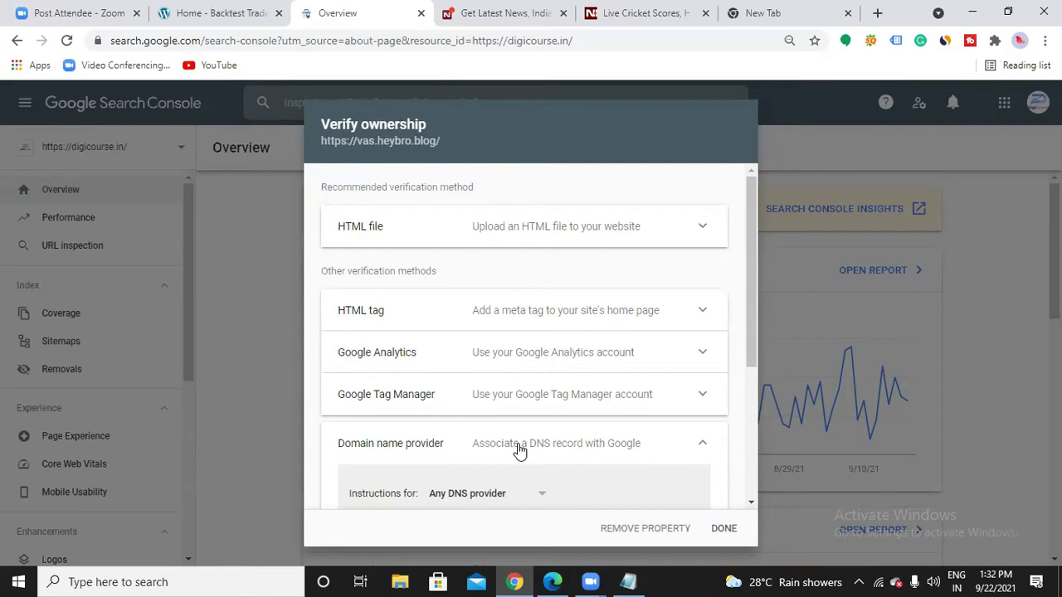
pyautogui.click(704, 448)
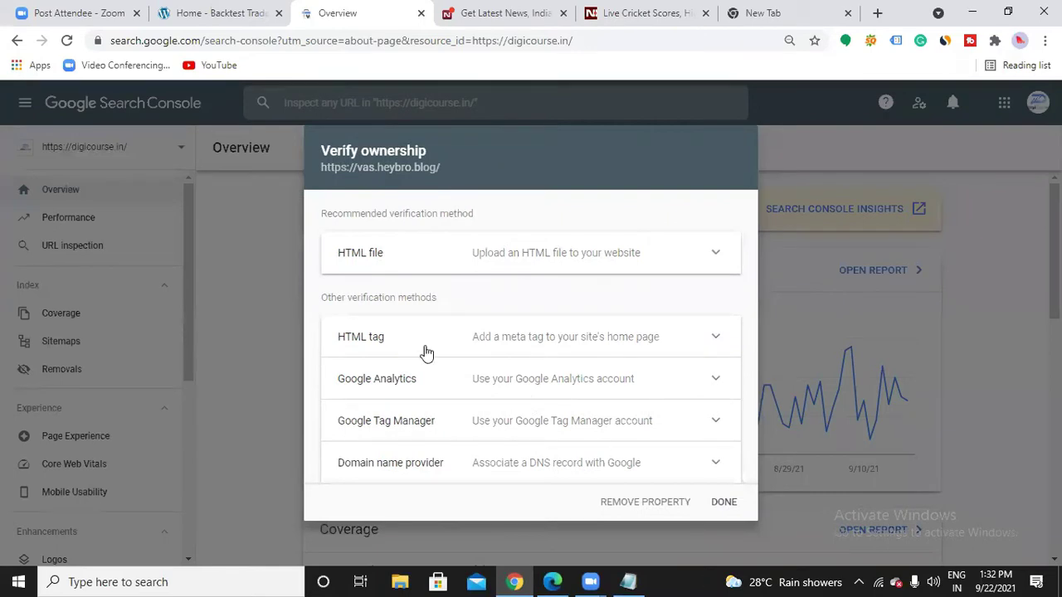
# - Copy the meta tag from the HTML tag verification method and highlight the <head> placement in its instructions
pyautogui.click(513, 346)
pyautogui.moveTo(351, 329); pyautogui.dragTo(624, 328)
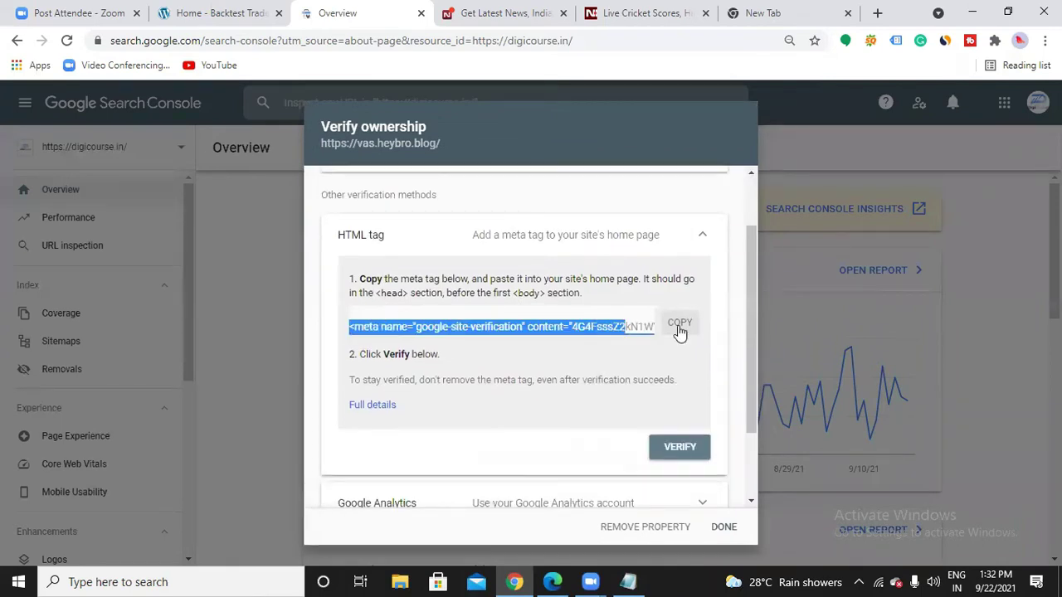
pyautogui.click(679, 330)
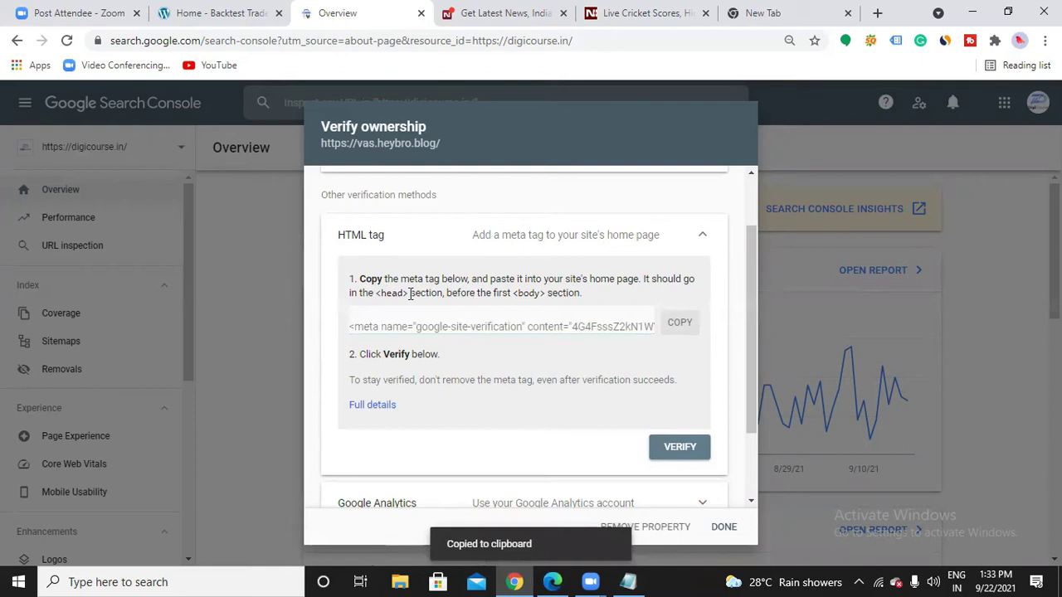
pyautogui.moveTo(374, 293); pyautogui.dragTo(411, 294)
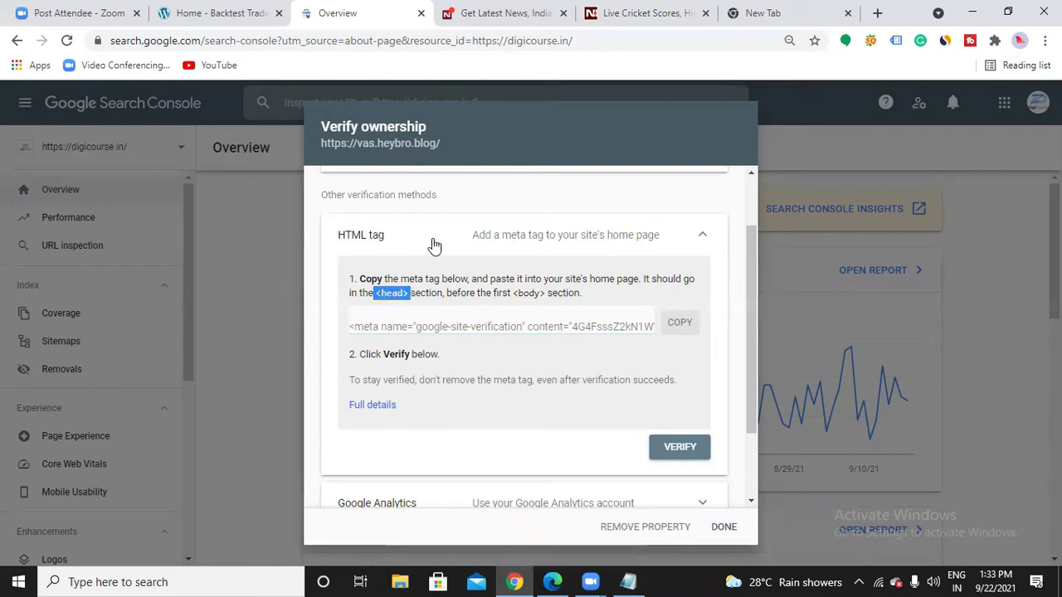
pyautogui.click(418, 318)
# - Switch to Notepad and add the line "Yoast" below "ULR Prefix", leaving blank lines after it
pyautogui.hotkey('alt', 'Tab')
pyautogui.write('st')
pyautogui.press('Return')
pyautogui.press('Return')
pyautogui.press('Return')
pyautogui.write('Ra')
pyautogui.press('BackSpace')
pyautogui.press('BackSpace')
pyautogui.press('BackSpace')
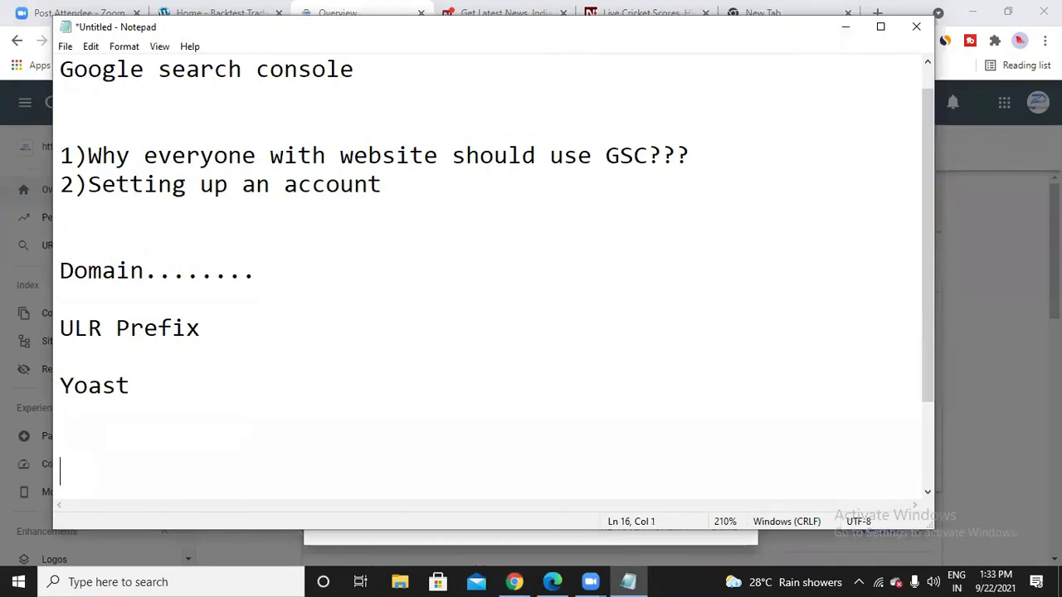
# - Add the lines "Rank math" and "HFCM" below "Yoast", separated by blank lines
pyautogui.write('Rank math')
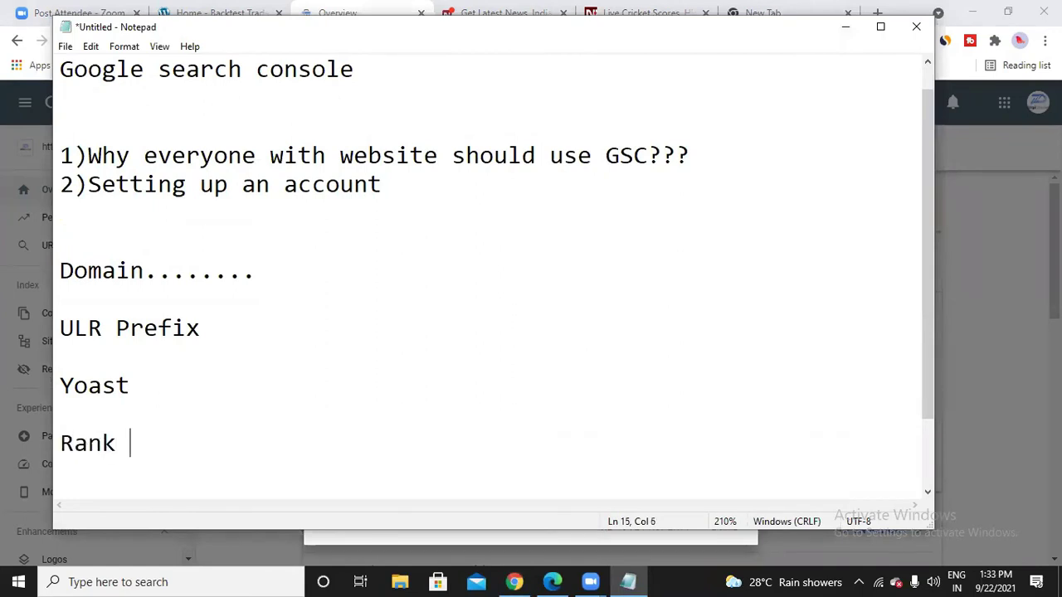
pyautogui.press('Return')
pyautogui.press('Return')
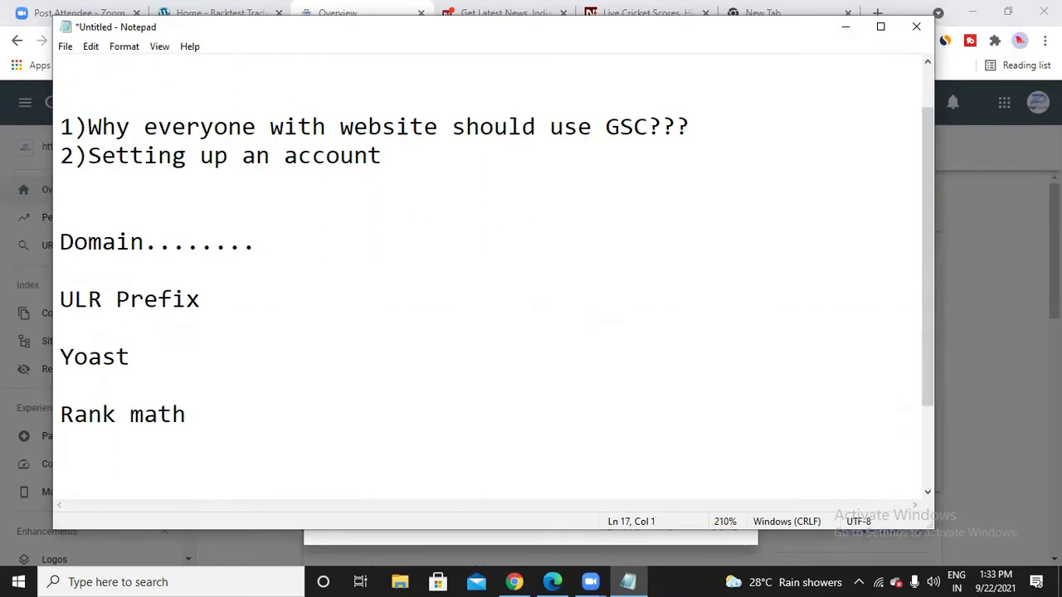
pyautogui.write('HFCM')
pyautogui.press('Return')
pyautogui.press('Return')
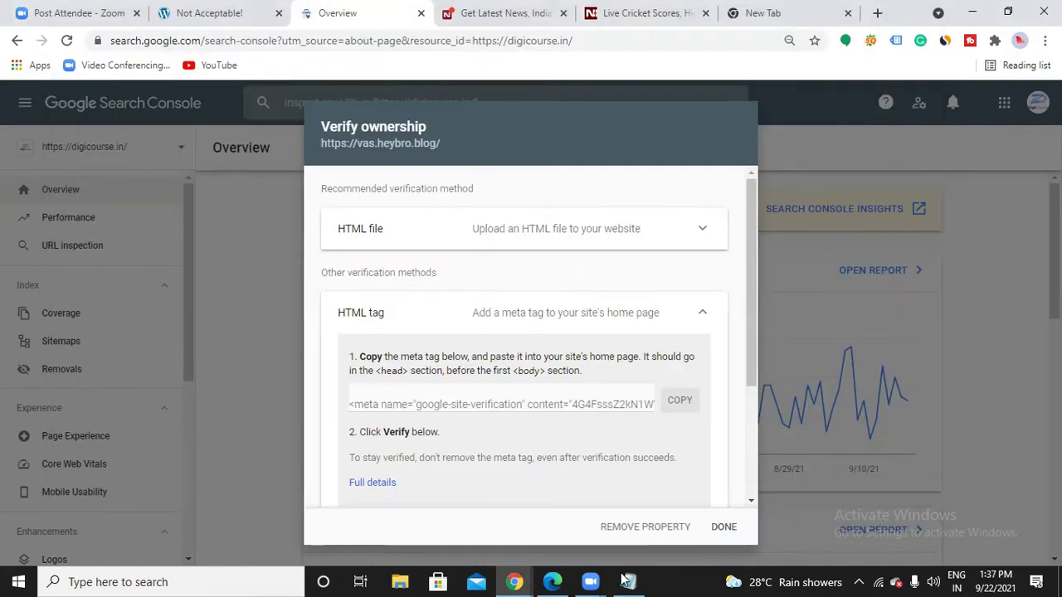
# - Reopen the Notepad notes and point out the Yoast, HFCM and Rank math lines
pyautogui.hotkey('alt', 'Tab')
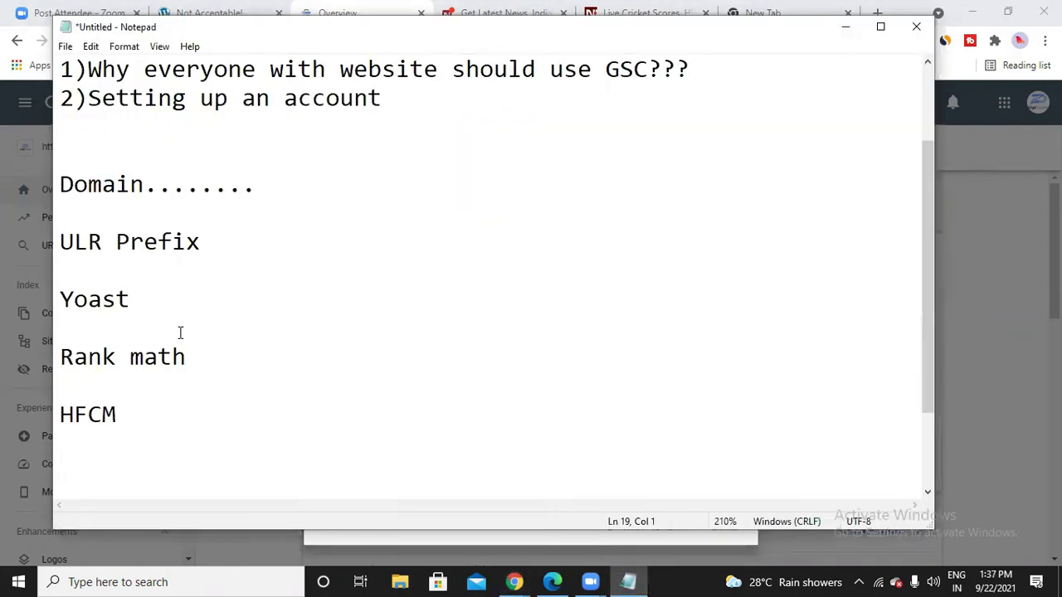
pyautogui.moveTo(61, 356)
pyautogui.mouseDown()
pyautogui.moveTo(178, 357)
pyautogui.moveTo(219, 370)
pyautogui.moveTo(194, 358)
pyautogui.moveTo(60, 357)
pyautogui.mouseUp()
pyautogui.click(139, 308)
pyautogui.click(145, 405)
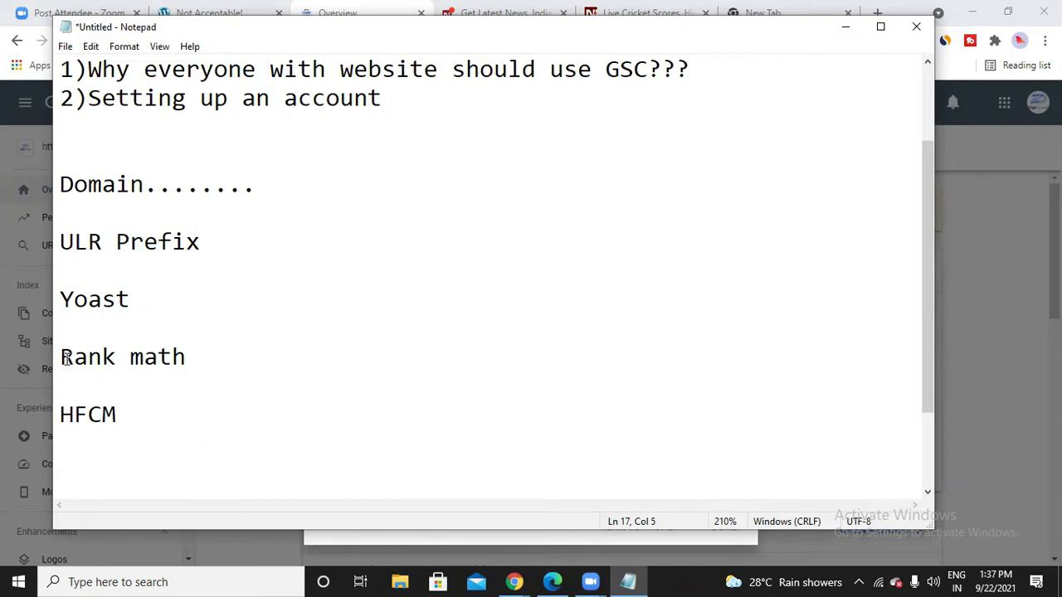
pyautogui.moveTo(66, 357); pyautogui.dragTo(197, 358)
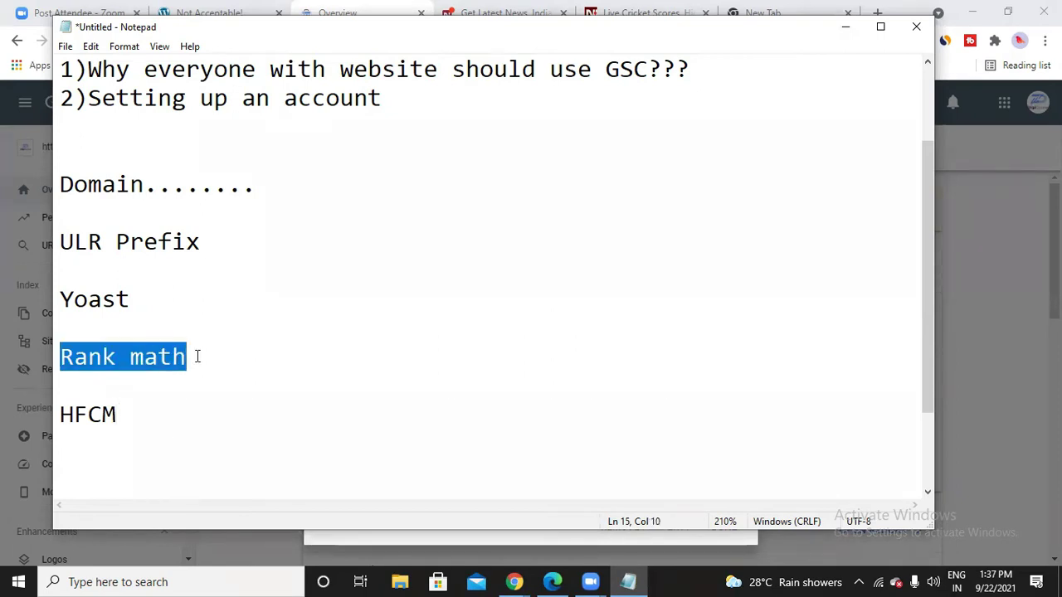
pyautogui.click(197, 357)
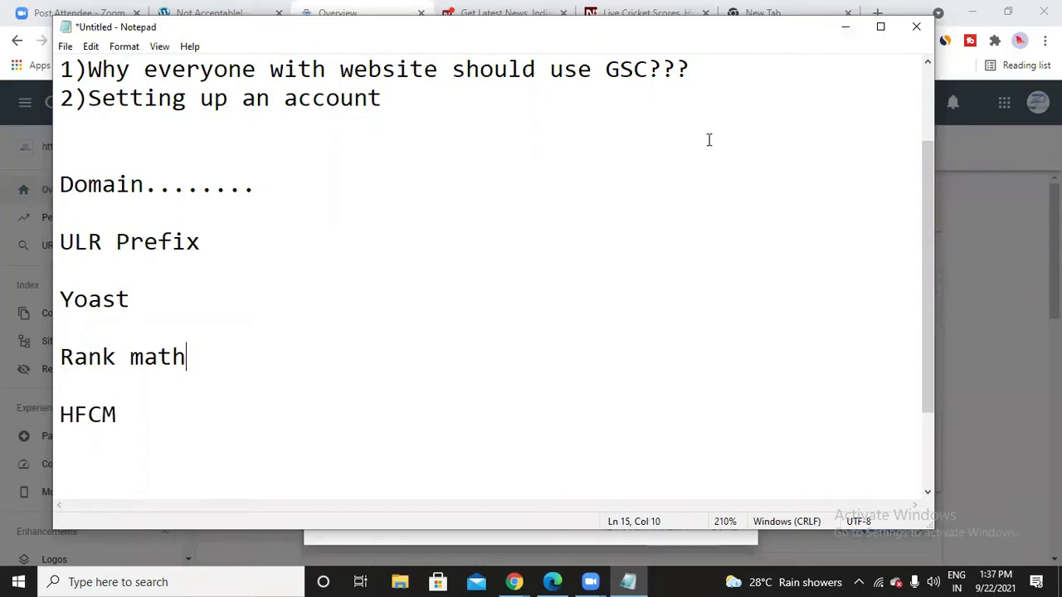
# - Switch to the WordPress admin of vas.heybro.blog and open Rank Math's General Settings
pyautogui.click(846, 28)
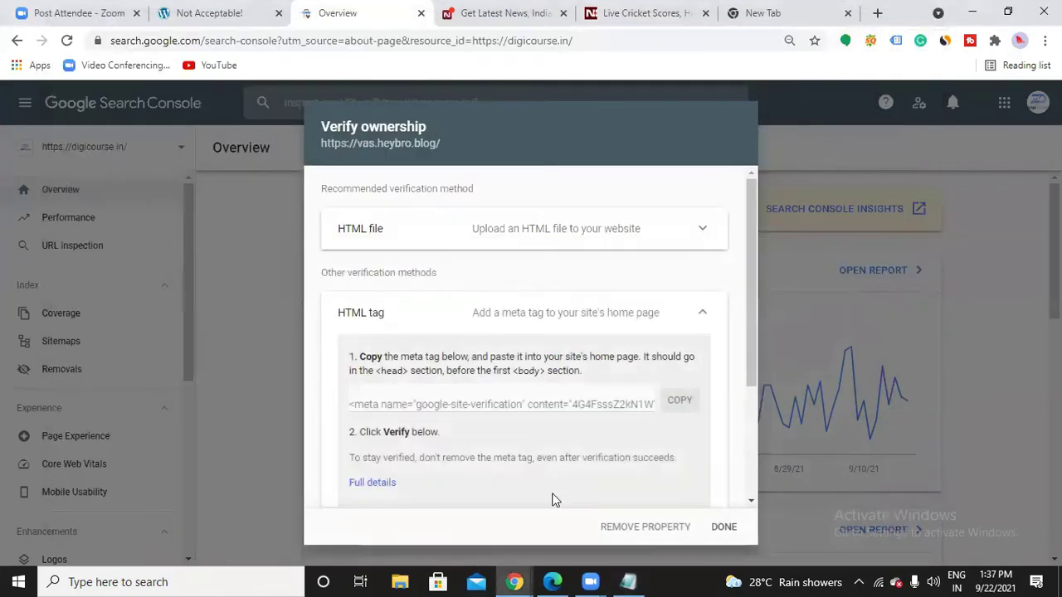
pyautogui.hotkey('alt', 'Tab')
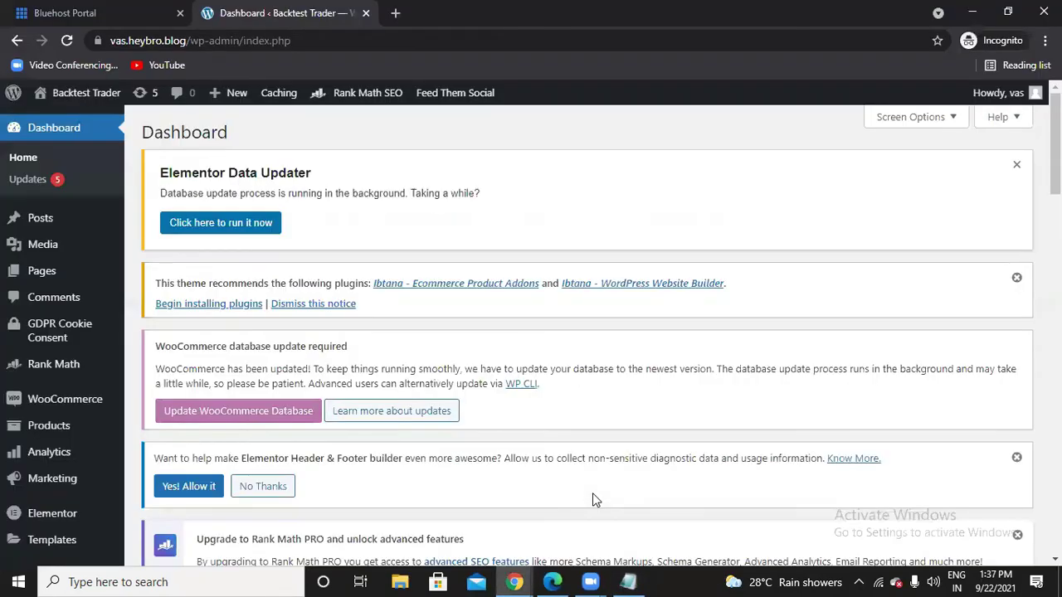
pyautogui.click(519, 580)
pyautogui.click(568, 489)
pyautogui.scroll(-1, 66, 299)
pyautogui.moveTo(66, 293)
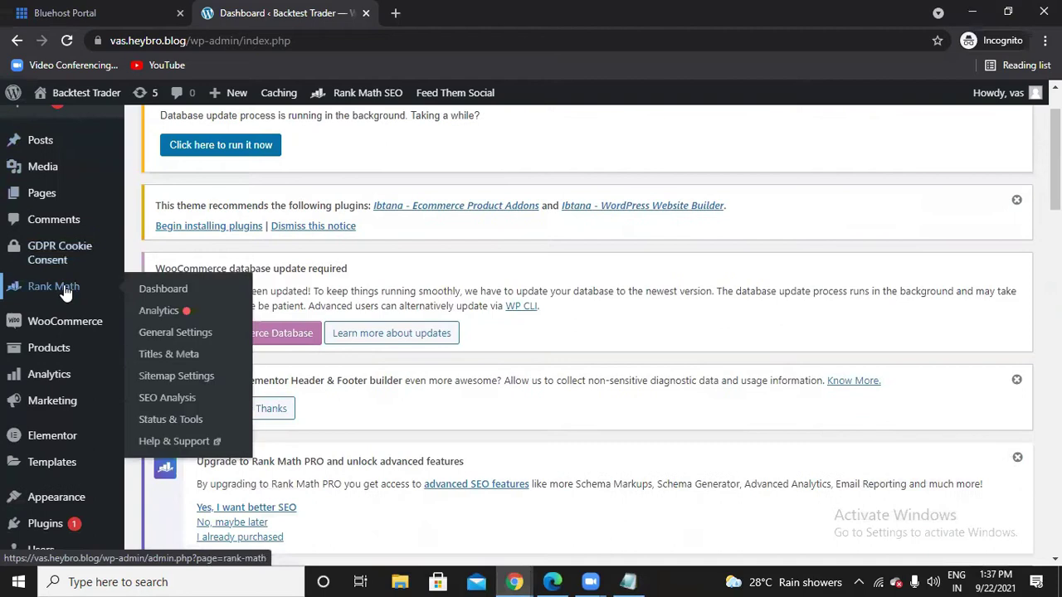
pyautogui.click(165, 336)
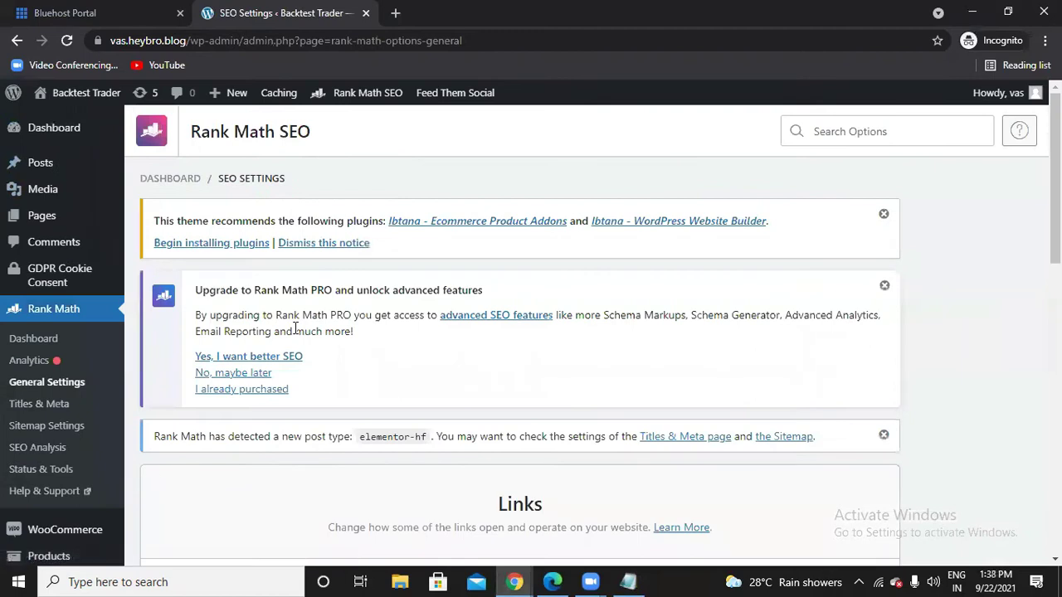
# - Open Rank Math's Webmaster Tools settings and highlight the "HTML code or ID" hint for Google Search Console
pyautogui.scroll(-2, 296, 336)
pyautogui.scroll(-2, 296, 336)
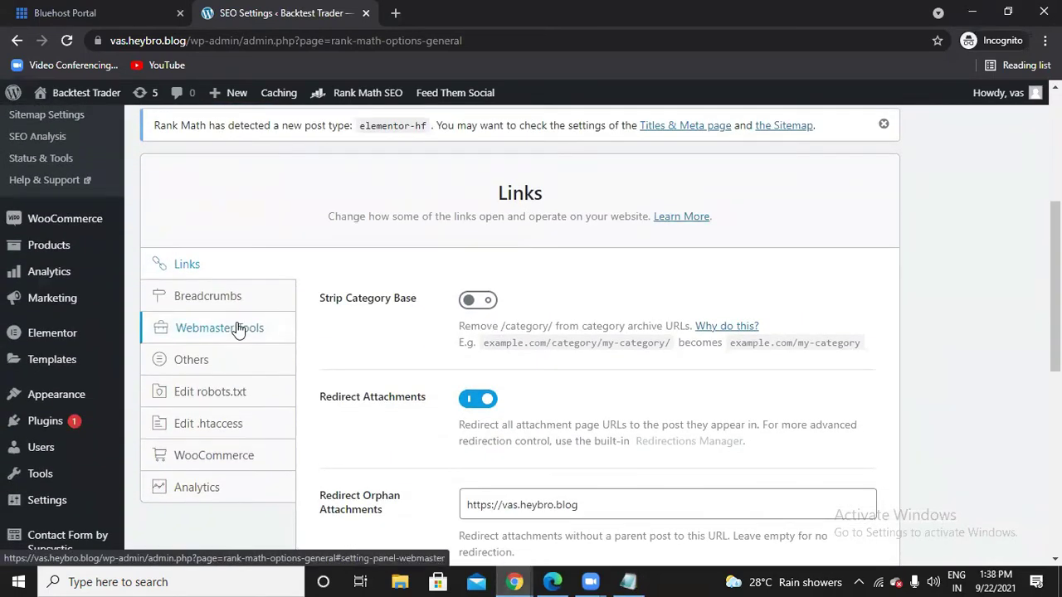
pyautogui.click(238, 330)
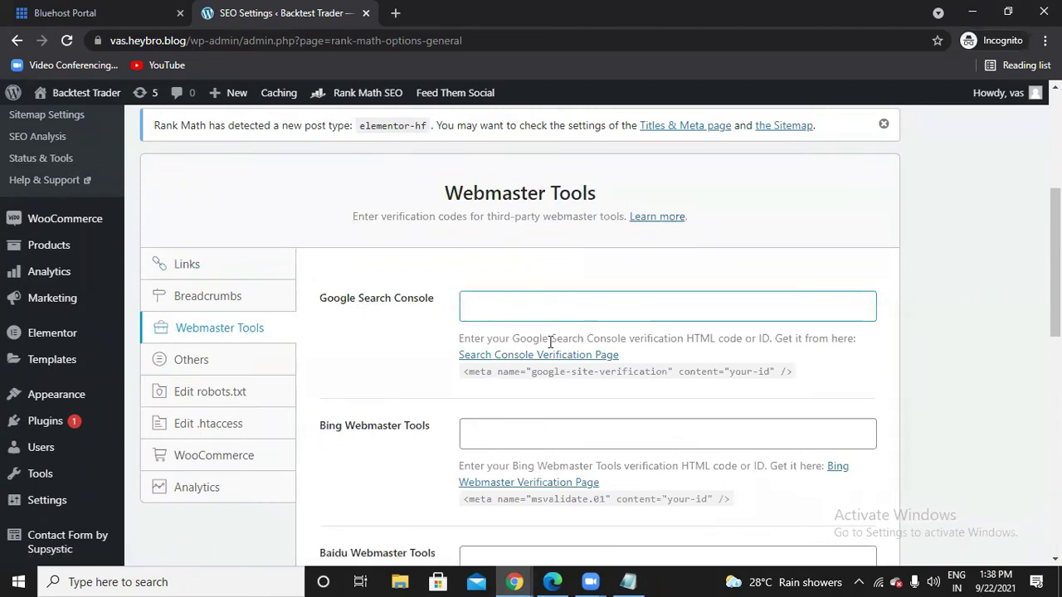
pyautogui.moveTo(687, 338); pyautogui.dragTo(770, 339)
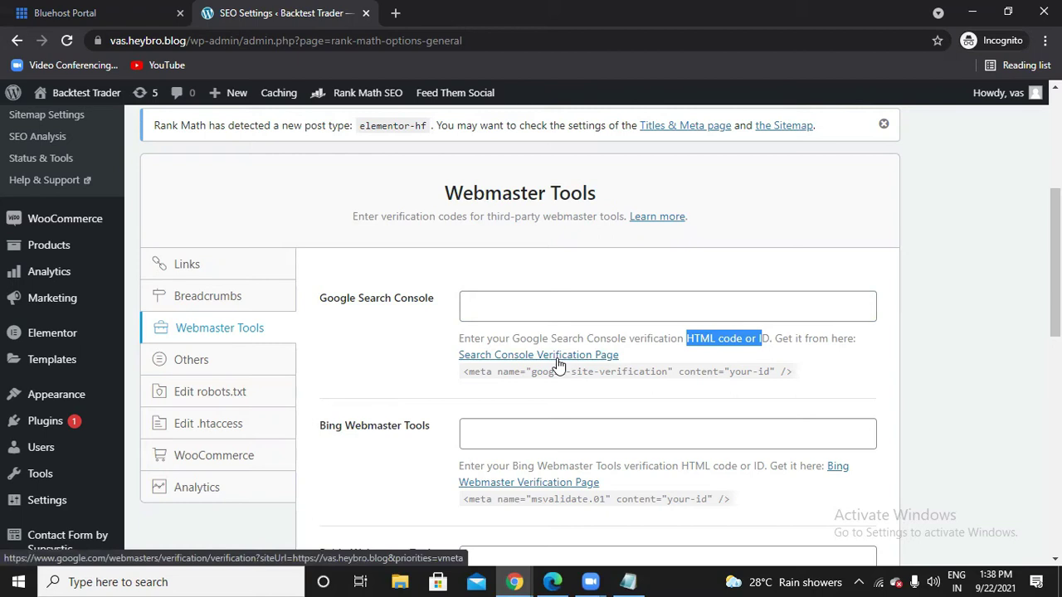
# - Paste the copied verification meta tag as the Google Search Console code and save the Webmaster Tools settings
pyautogui.click(550, 312)
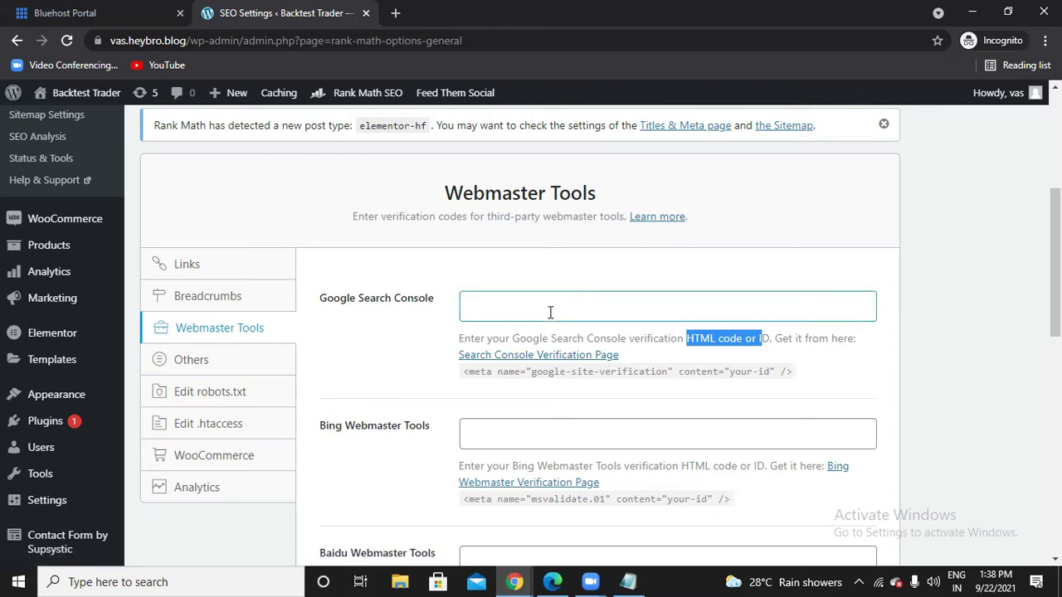
pyautogui.click(550, 312)
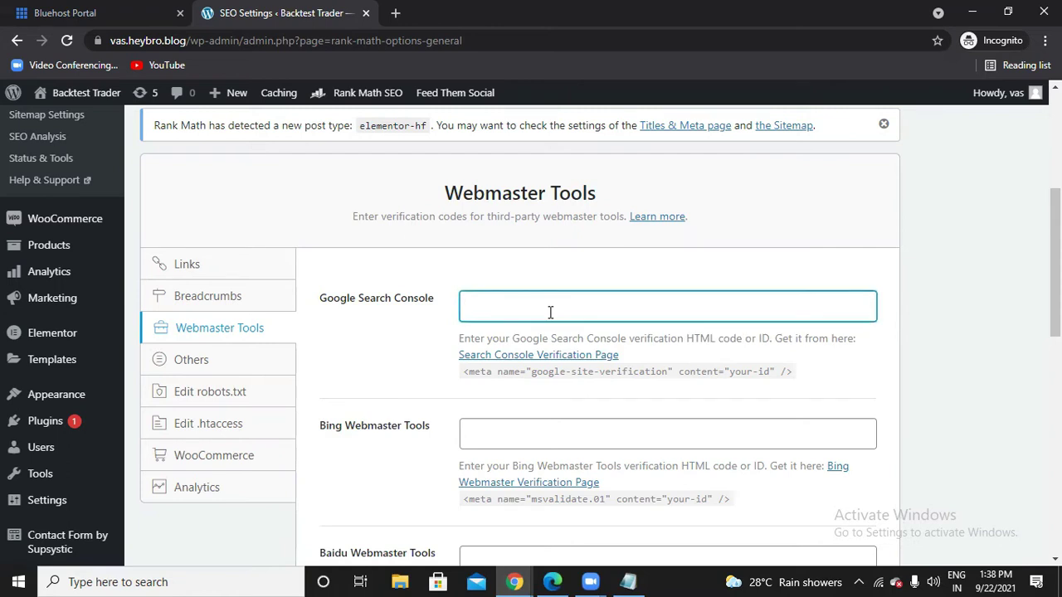
pyautogui.hotkey('ctrl', 'v')
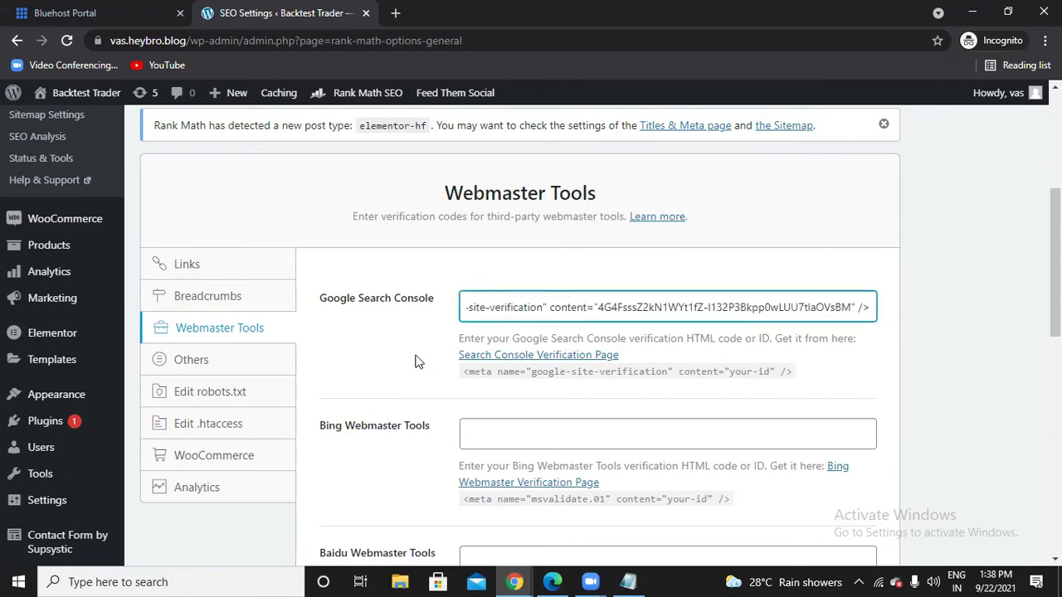
pyautogui.scroll(-1, 415, 362)
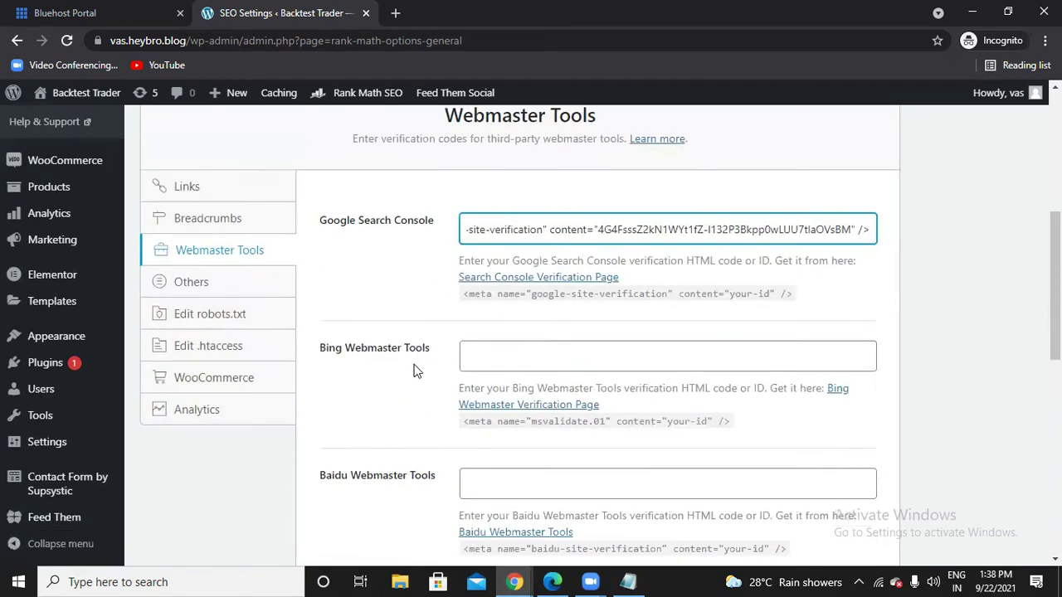
pyautogui.scroll(-3, 413, 363)
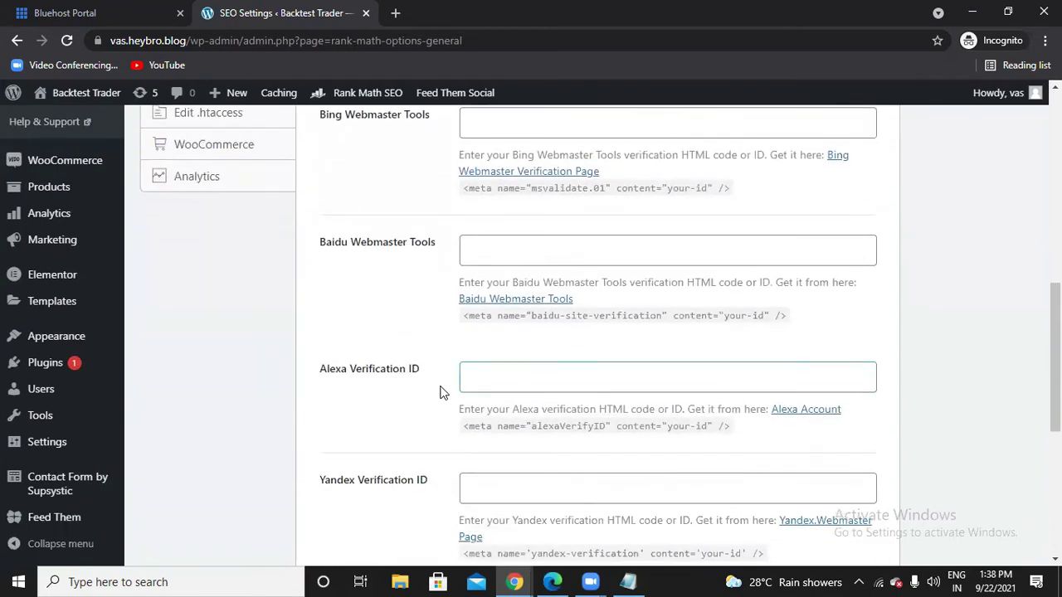
pyautogui.scroll(-1, 440, 392)
pyautogui.scroll(-4, 813, 445)
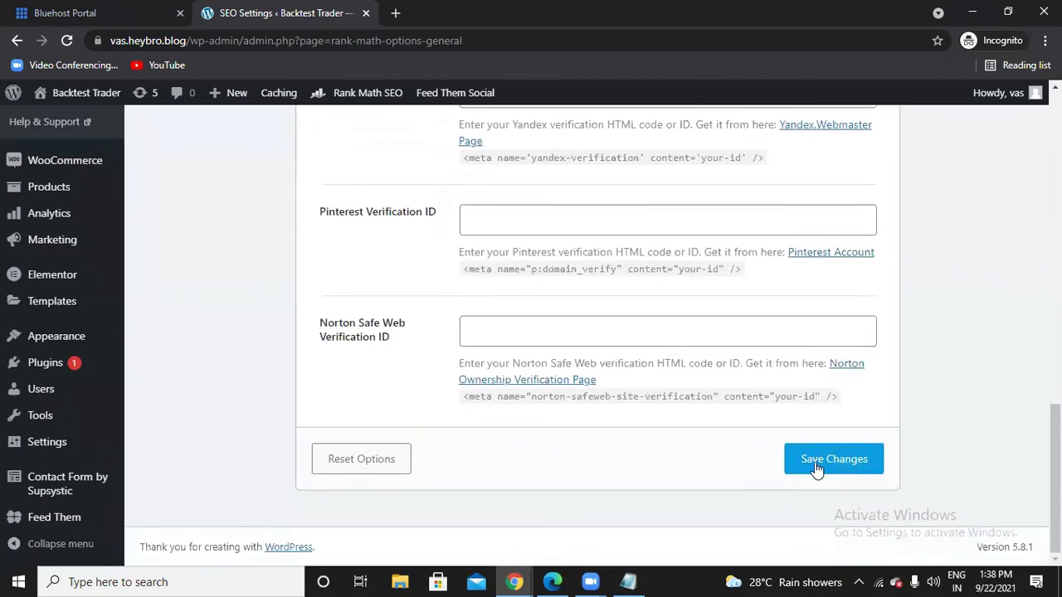
pyautogui.click(817, 470)
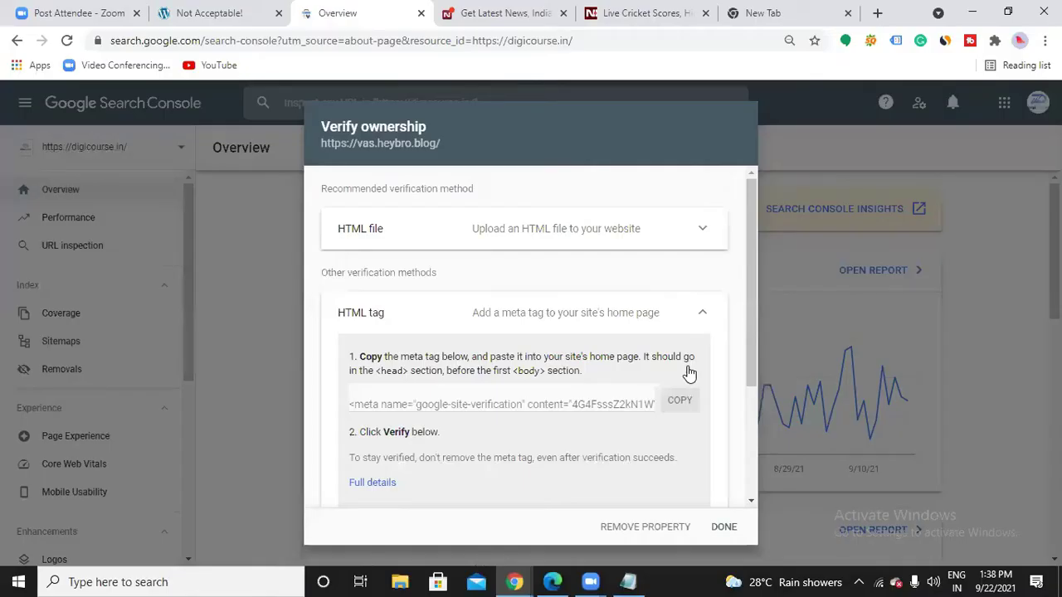
pyautogui.scroll(-2, 687, 370)
pyautogui.click(687, 371)
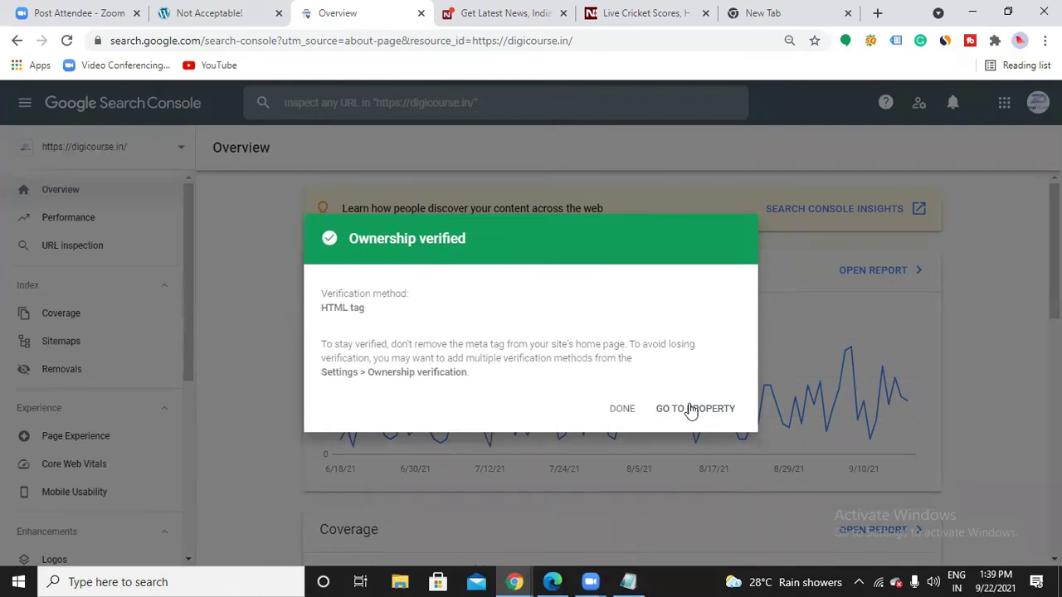
pyautogui.click(690, 411)
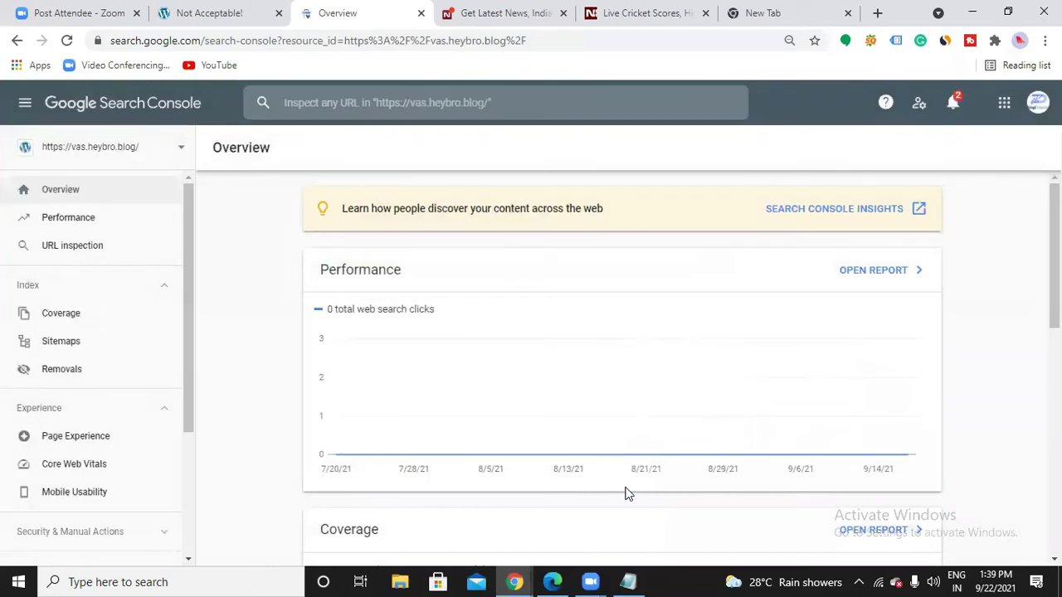
# - Reopen the Notepad notes and point out "Why everyone with website should use GSC???" and "Setting up an account"
pyautogui.click(624, 580)
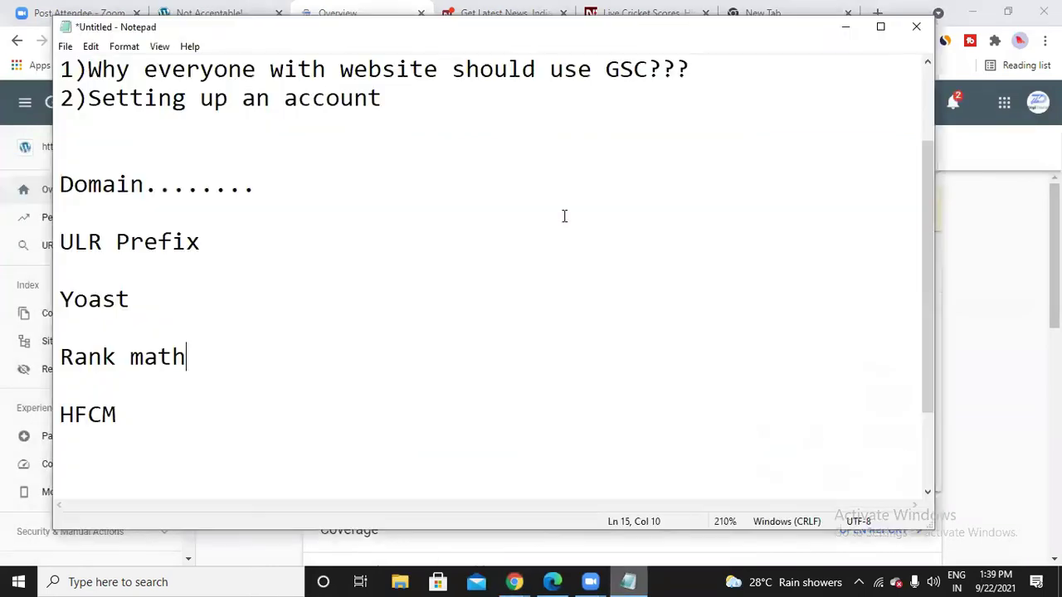
pyautogui.scroll(1, 565, 216)
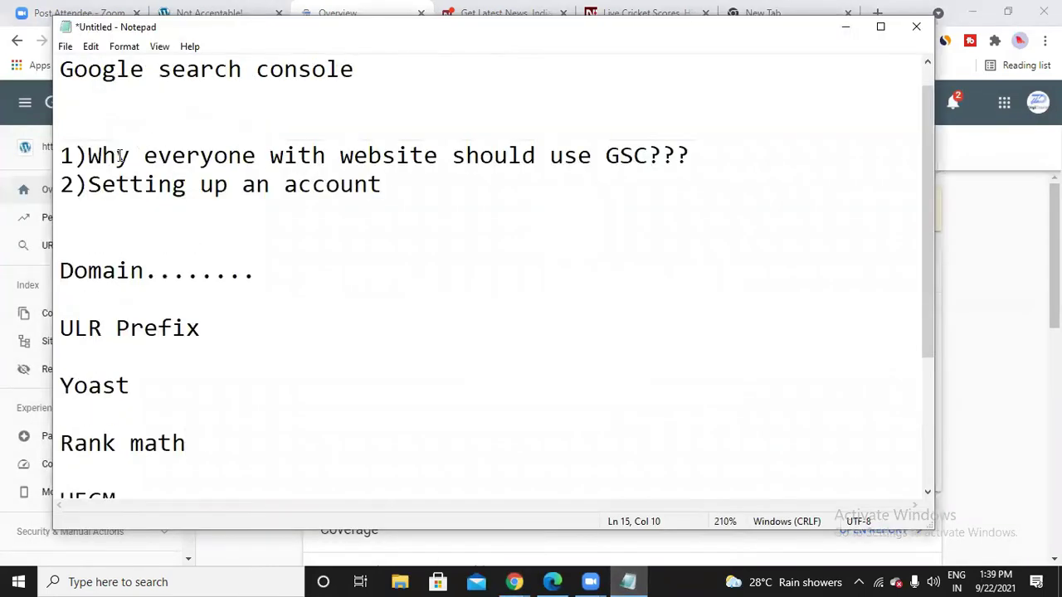
pyautogui.moveTo(87, 157); pyautogui.dragTo(532, 147)
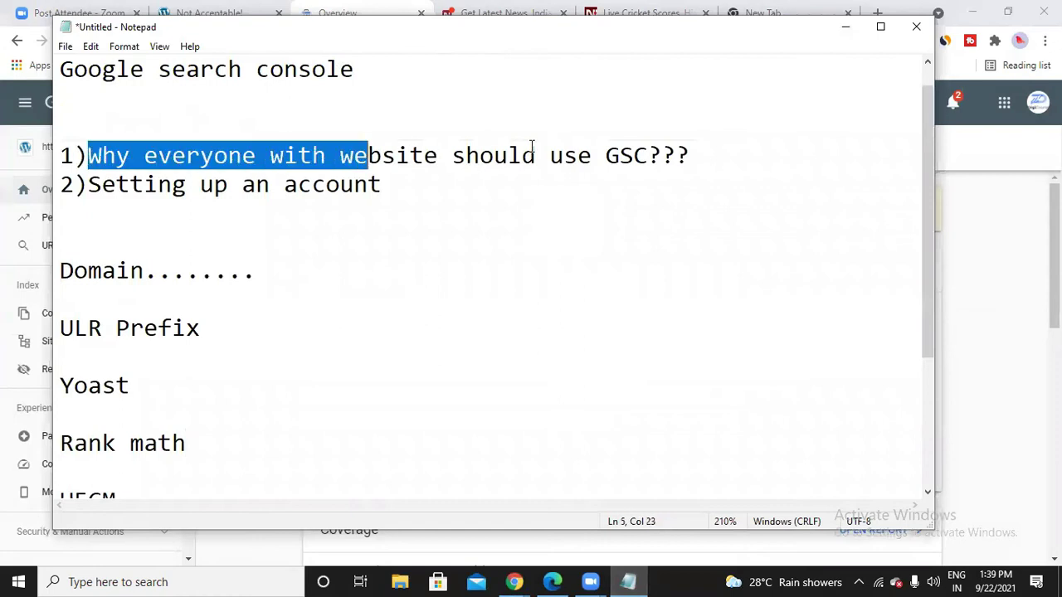
pyautogui.click(701, 146)
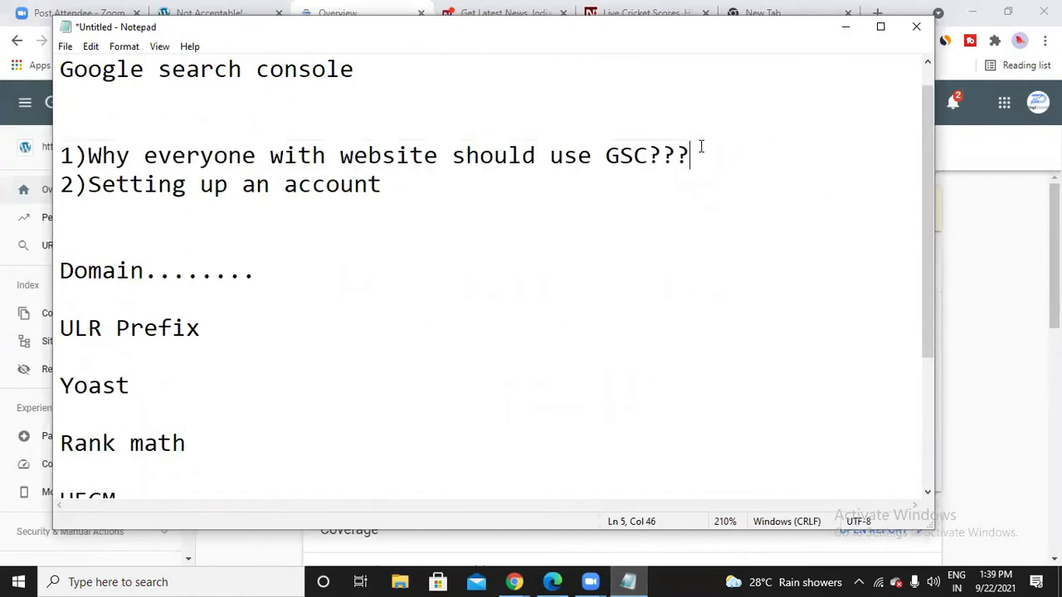
pyautogui.moveTo(88, 185); pyautogui.dragTo(393, 208)
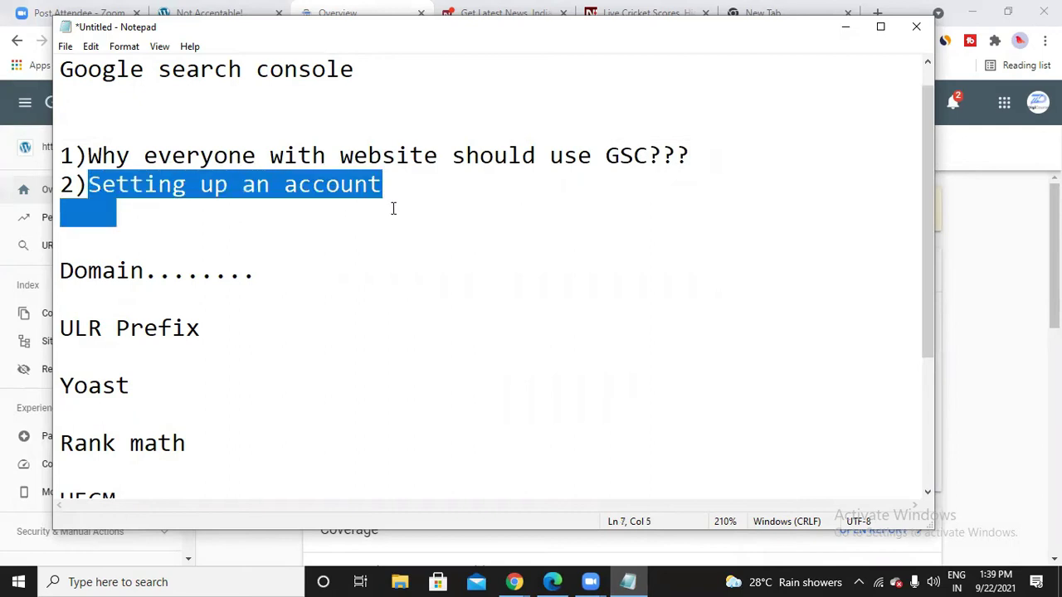
pyautogui.click(360, 224)
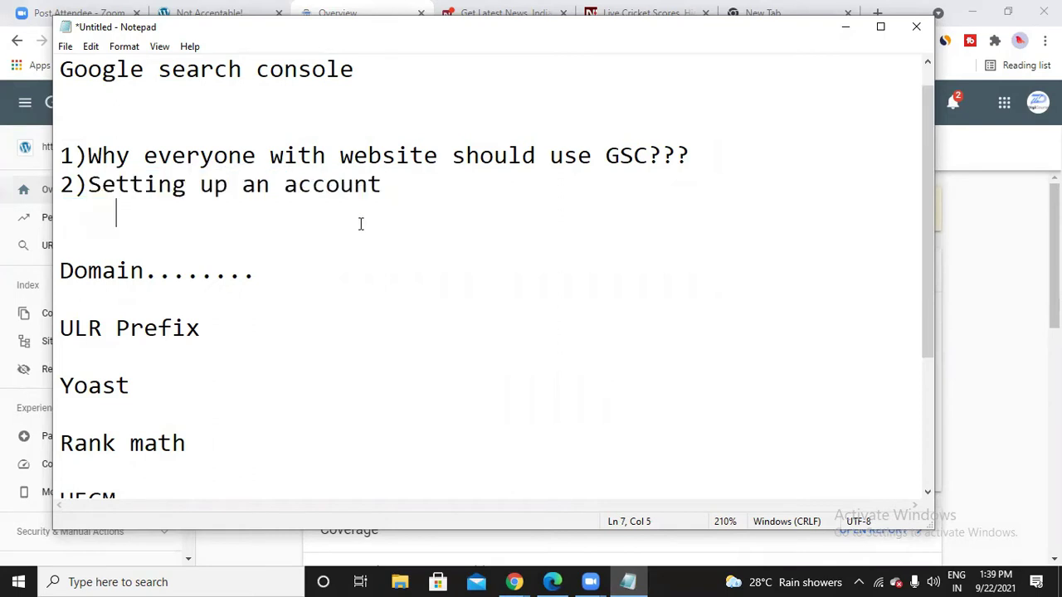
# - Remove the blank lines between "HFCM" and "3)Analysing Performance" in the notes
pyautogui.scroll(-2, 360, 224)
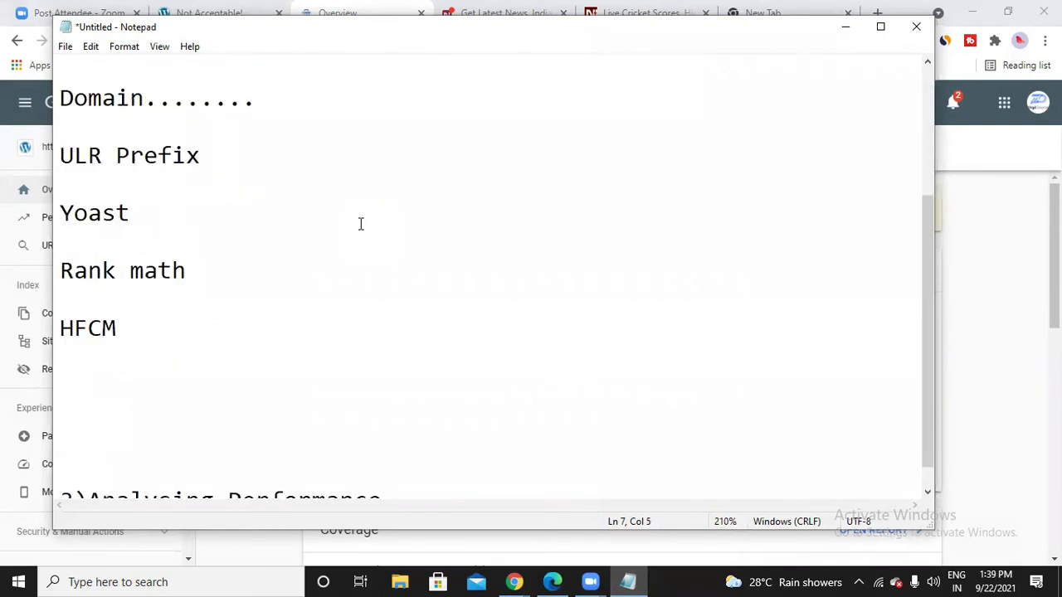
pyautogui.scroll(-1, 360, 224)
pyautogui.click(223, 434)
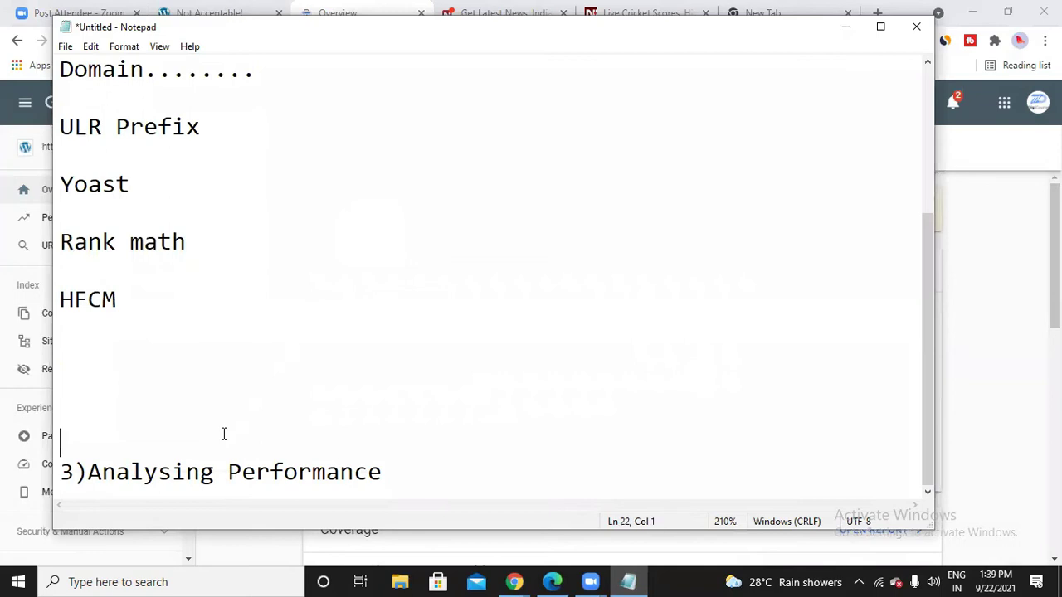
pyautogui.press('BackSpace')
pyautogui.press('BackSpace')
pyautogui.press('BackSpace')
pyautogui.press('BackSpace')
pyautogui.press('BackSpace')
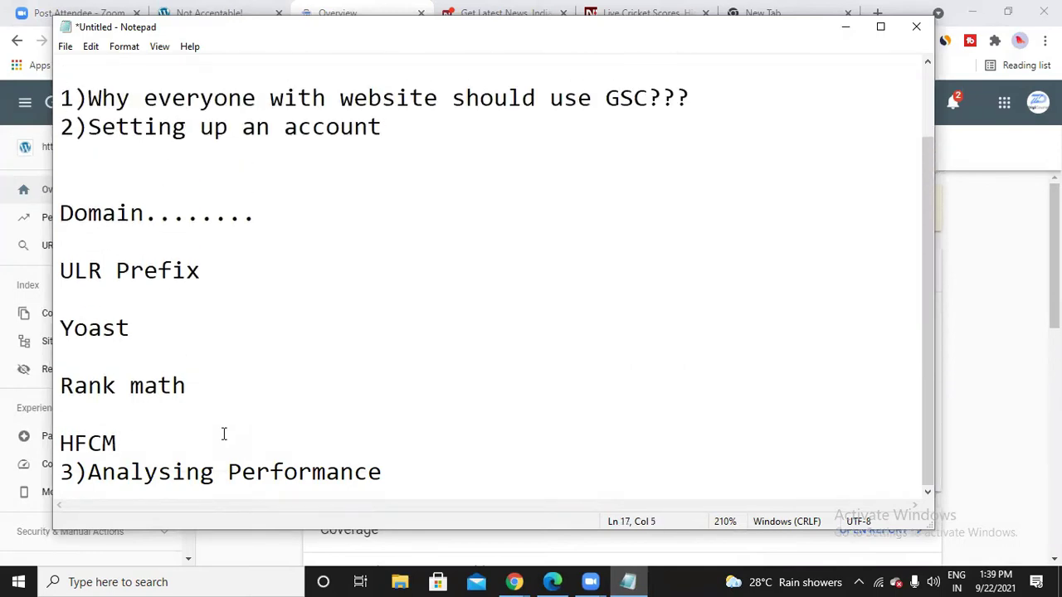
# - Add several blank lines below "3)Analysing Performance" and place the text cursor on the second one
pyautogui.click(432, 490)
pyautogui.press('Return')
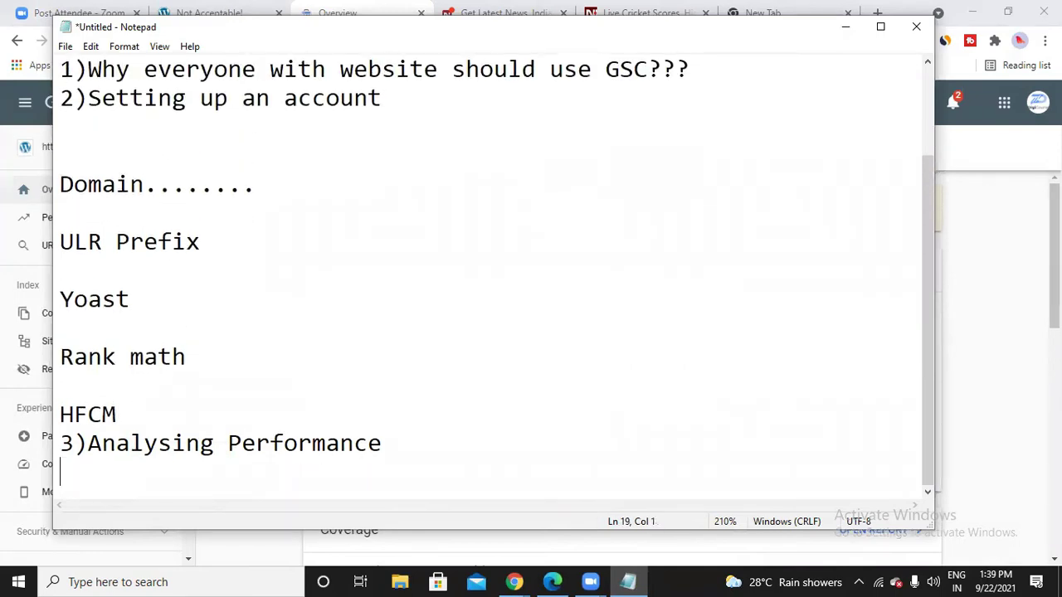
pyautogui.press('Return')
pyautogui.press('Return')
pyautogui.press('Return')
pyautogui.press('Return')
pyautogui.press('Return')
pyautogui.click(125, 348)
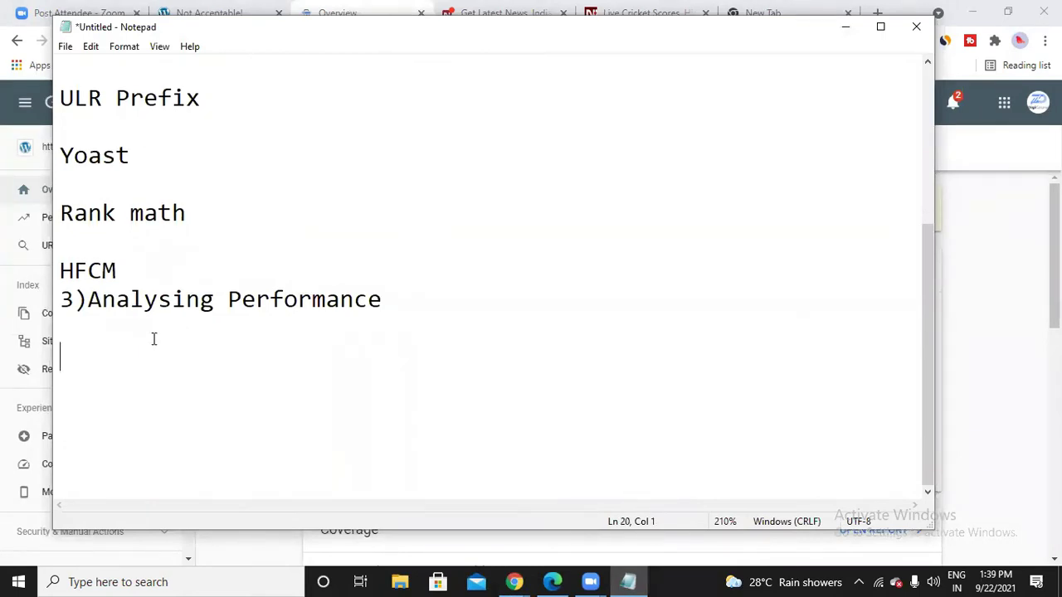
# - Return to Search Console and look through the performance, coverage, experience and enhancements sections of the vas.heybro.blog overview
pyautogui.click(846, 27)
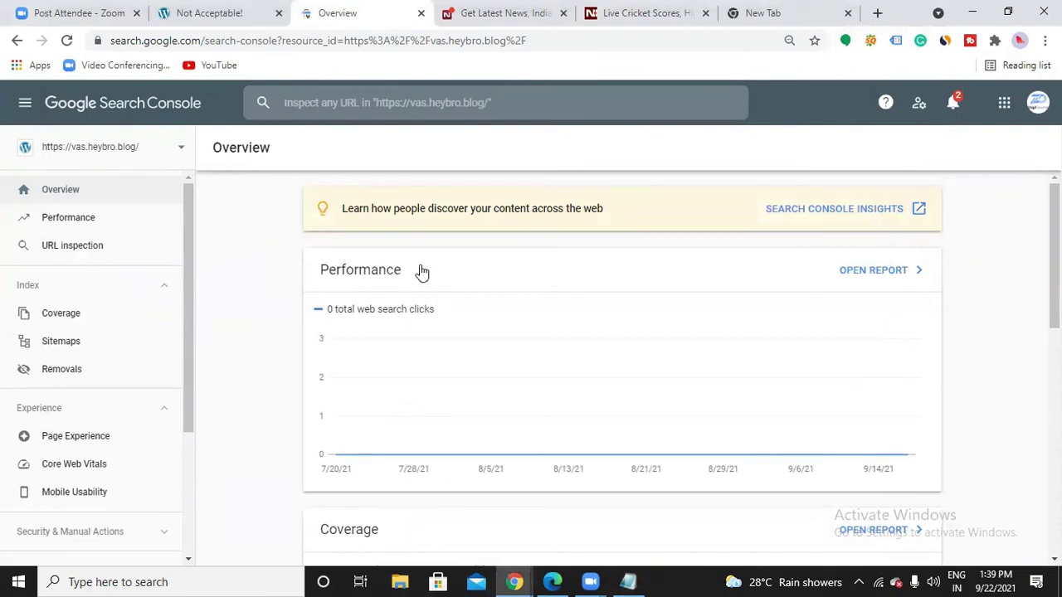
pyautogui.scroll(-3, 421, 271)
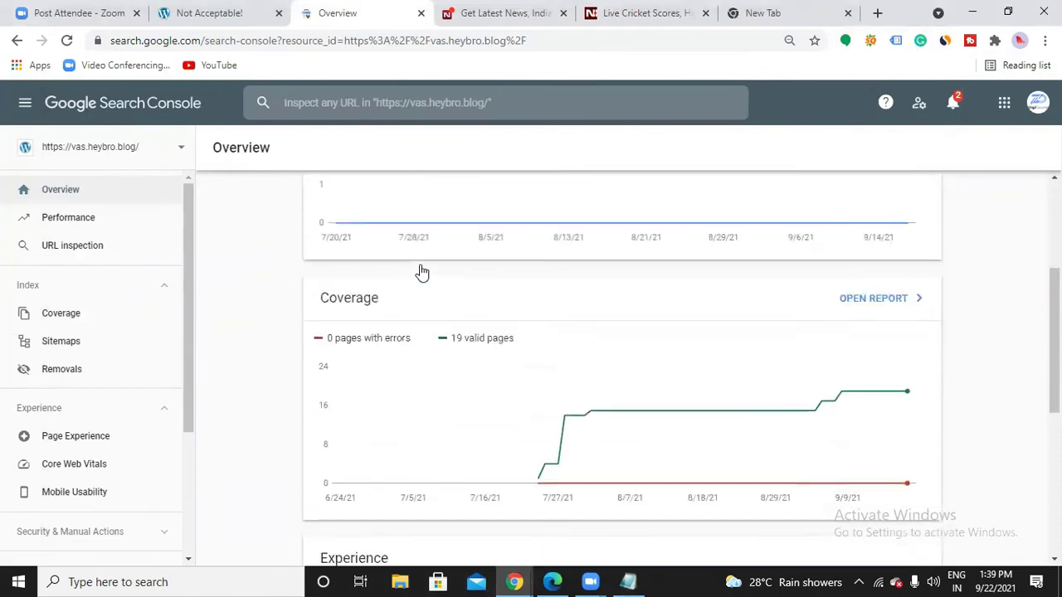
pyautogui.scroll(3, 422, 271)
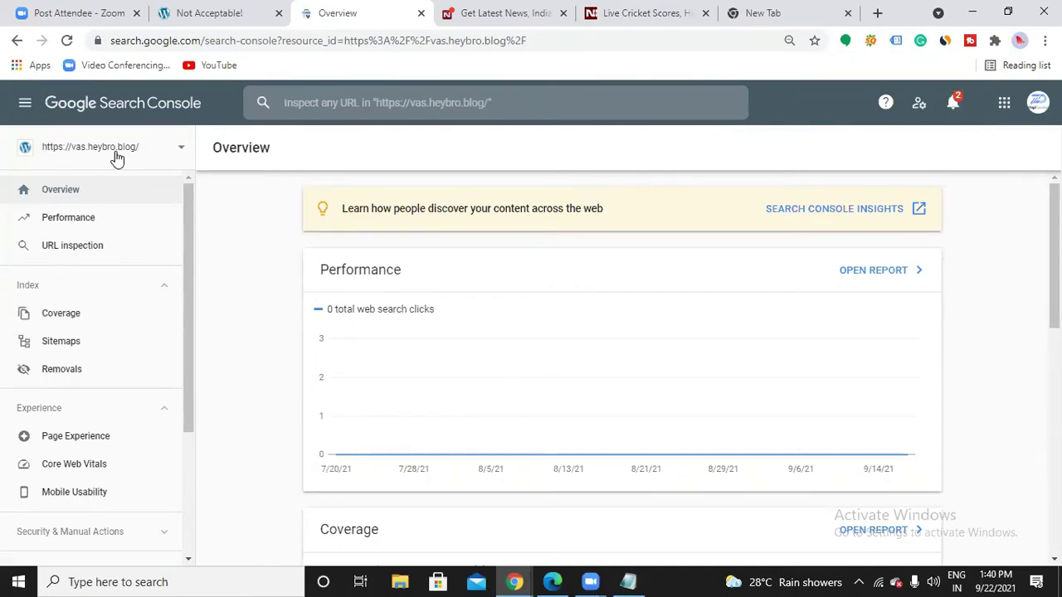
pyautogui.scroll(-8, 600, 252)
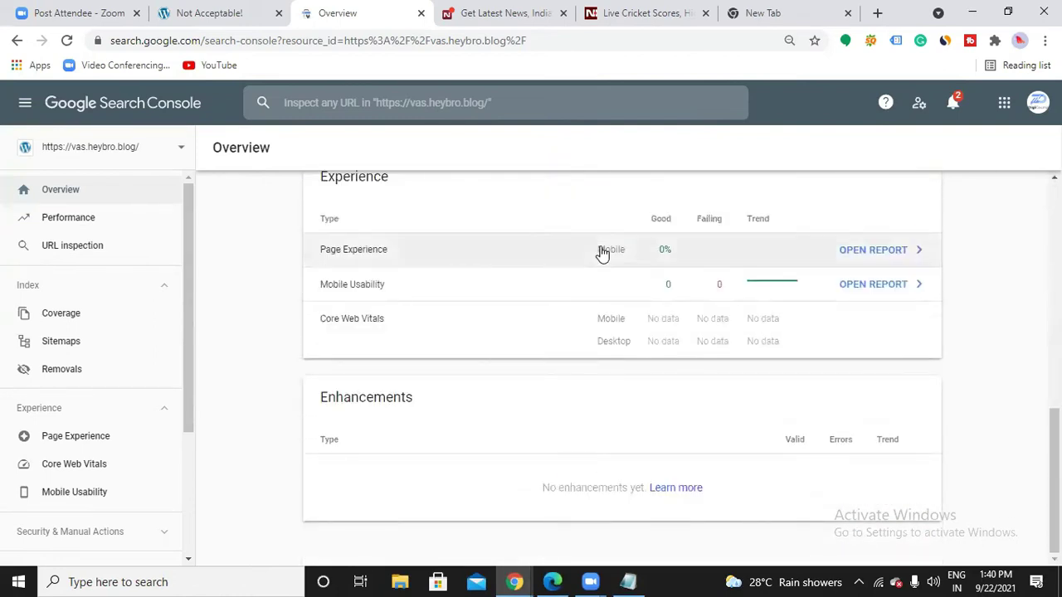
pyautogui.scroll(8, 601, 252)
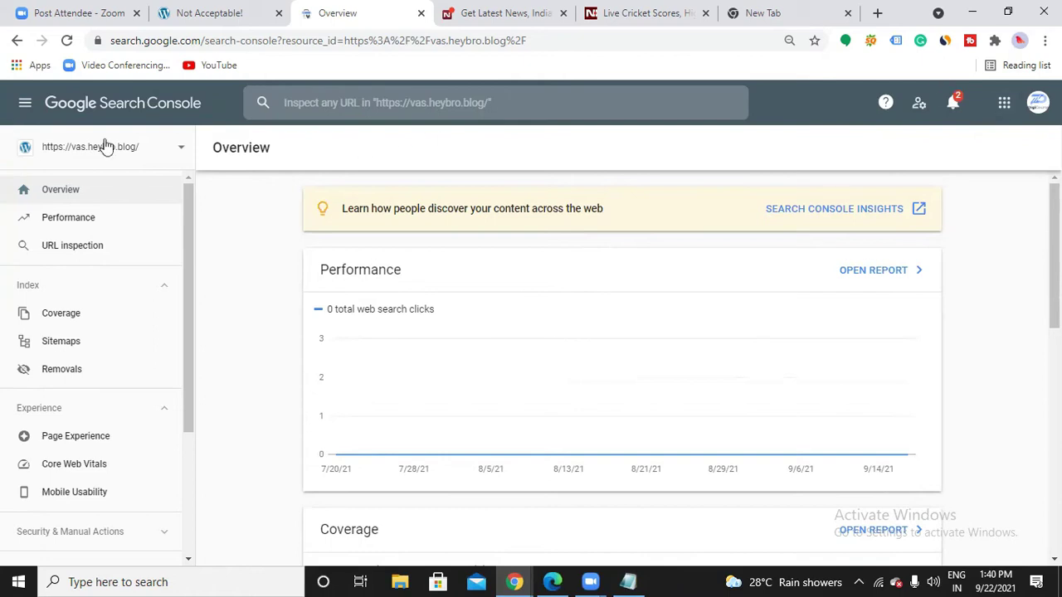
pyautogui.click(181, 150)
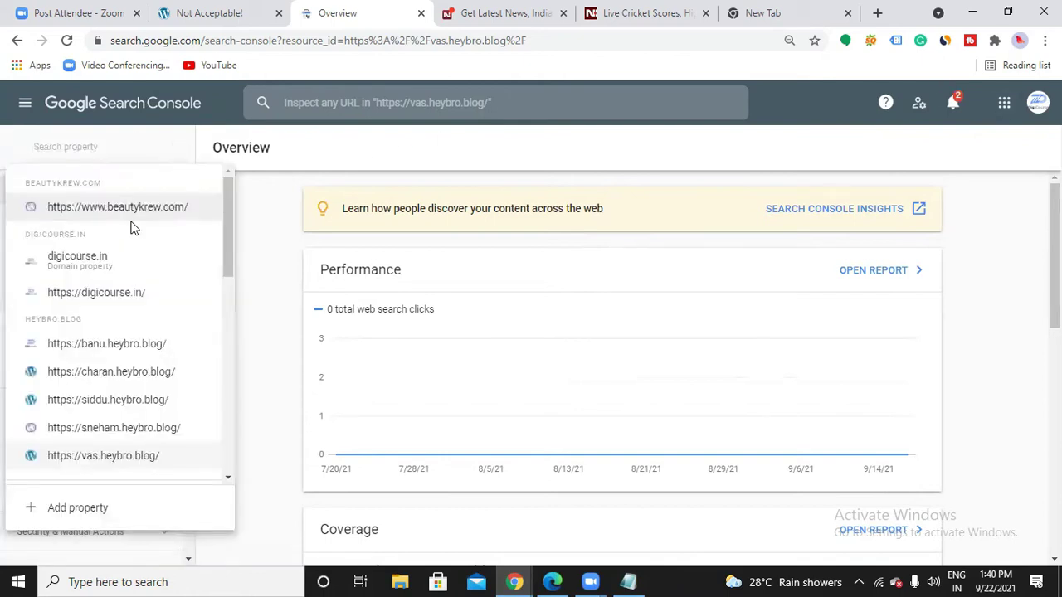
pyautogui.click(121, 294)
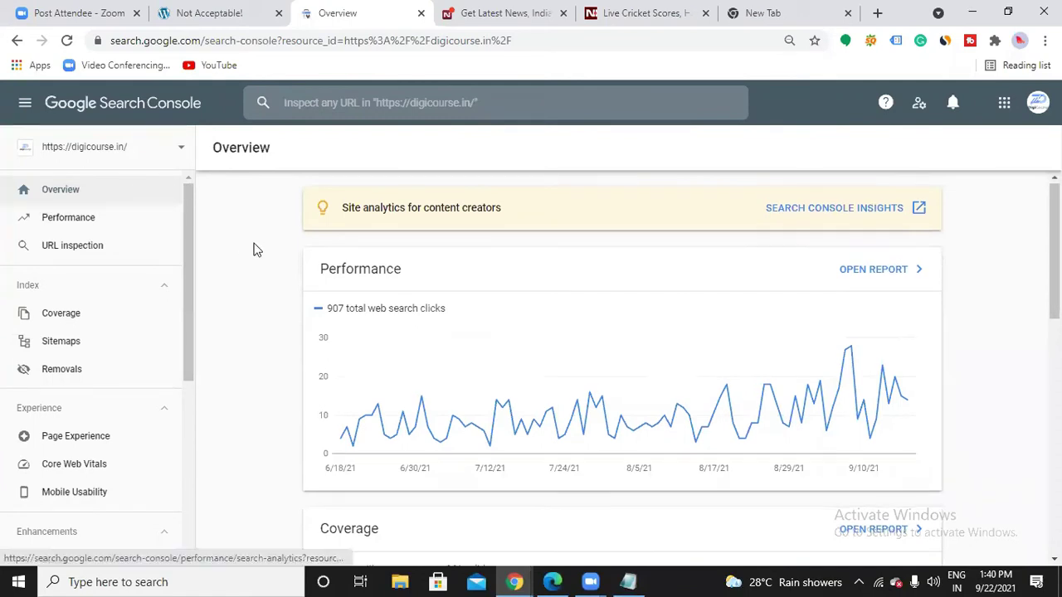
pyautogui.scroll(-5, 282, 257)
pyautogui.scroll(5, 347, 325)
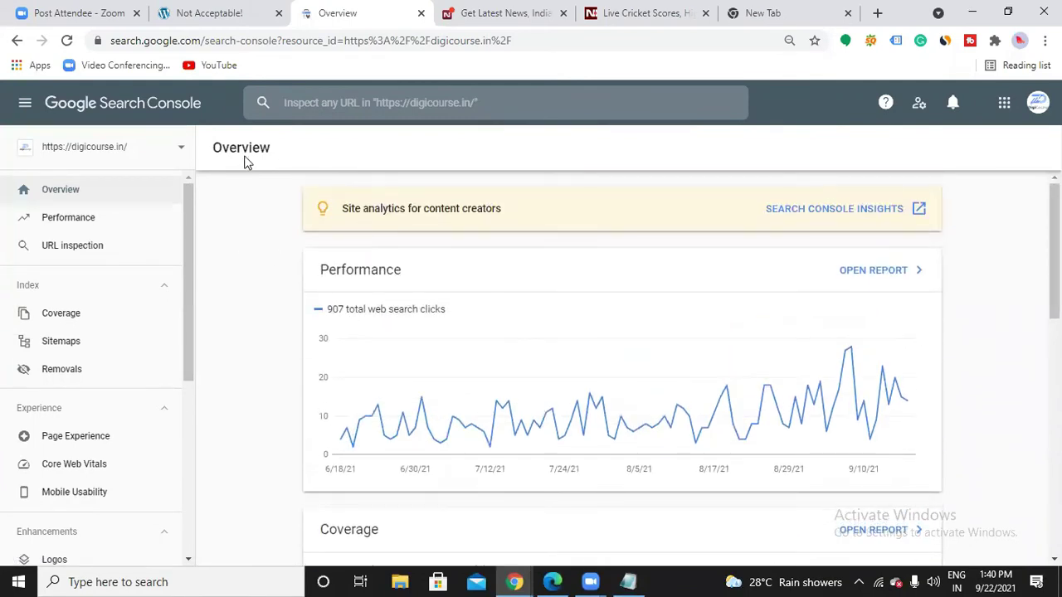
# - Open the performance report for digicourse.in and view its date range options without changing them
pyautogui.click(88, 219)
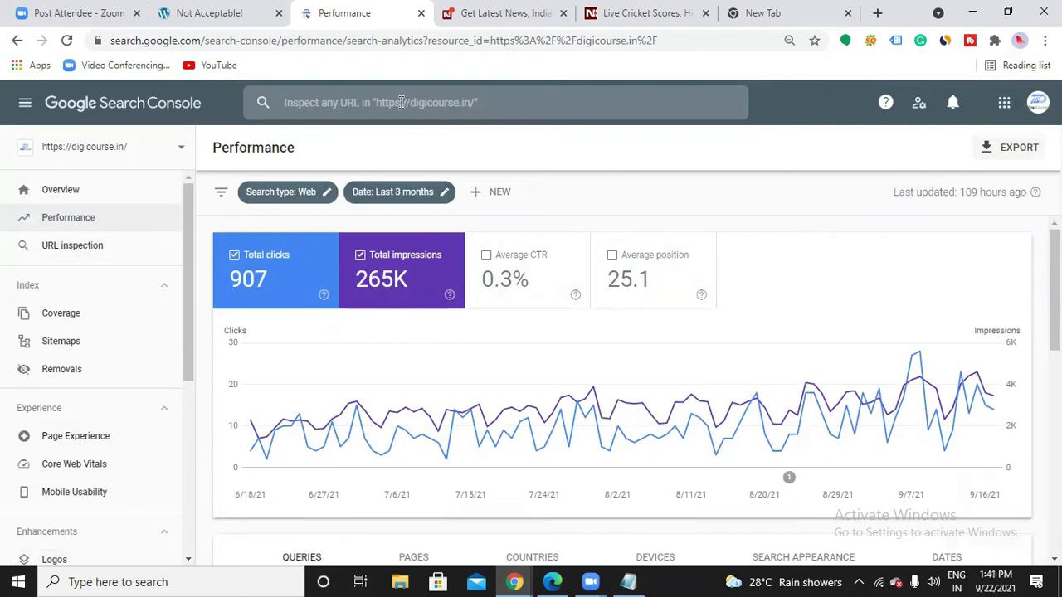
pyautogui.click(447, 195)
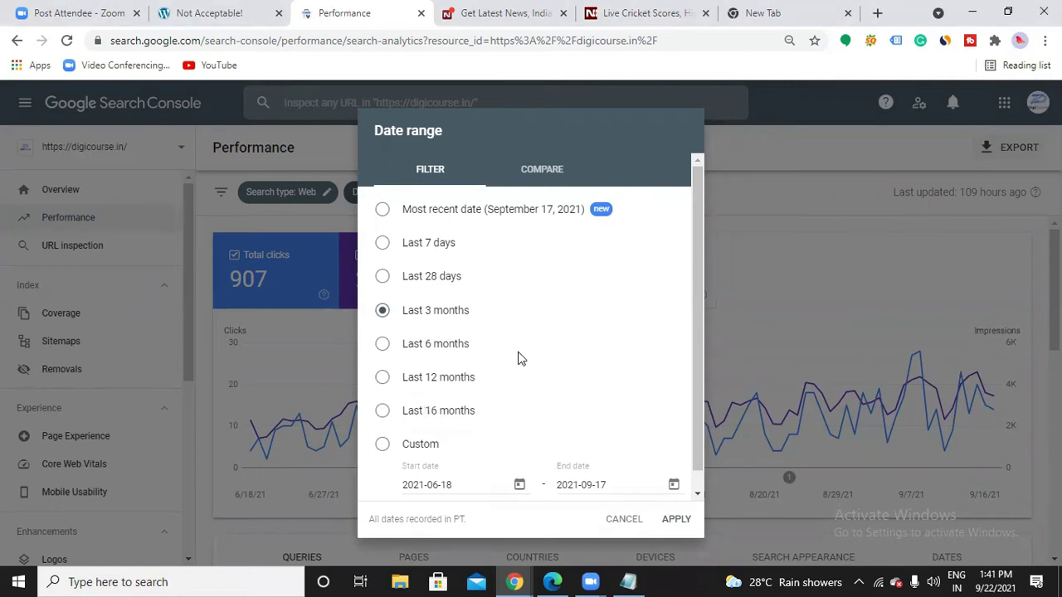
pyautogui.click(730, 241)
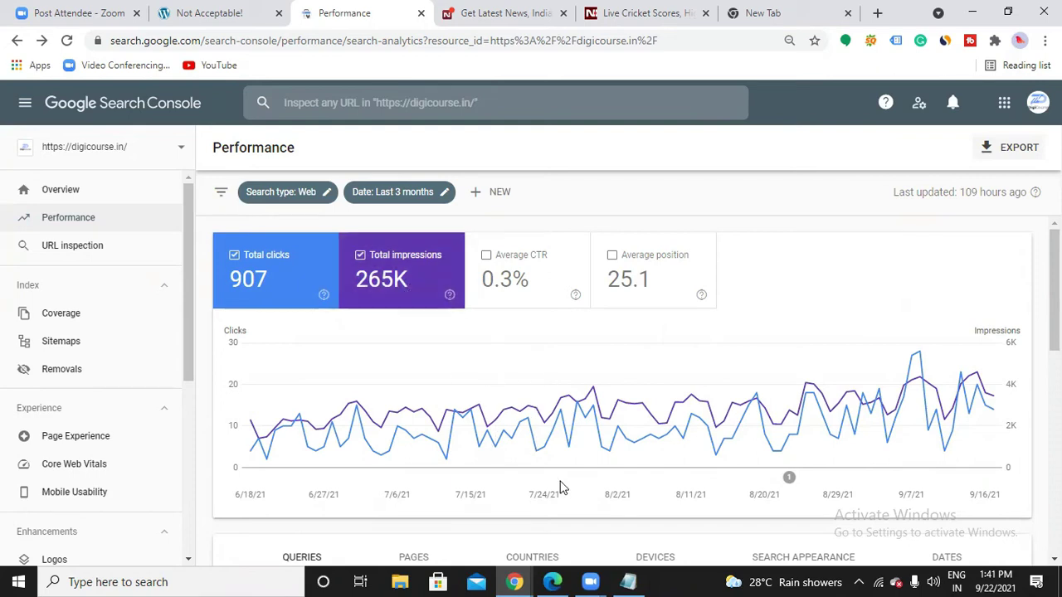
# - In the notes, add the lines "imression....when your website appears in search results" and "click.....when some" below "3)Analysing Performance"
pyautogui.click(628, 582)
pyautogui.click(200, 405)
pyautogui.write('imression....when your e')
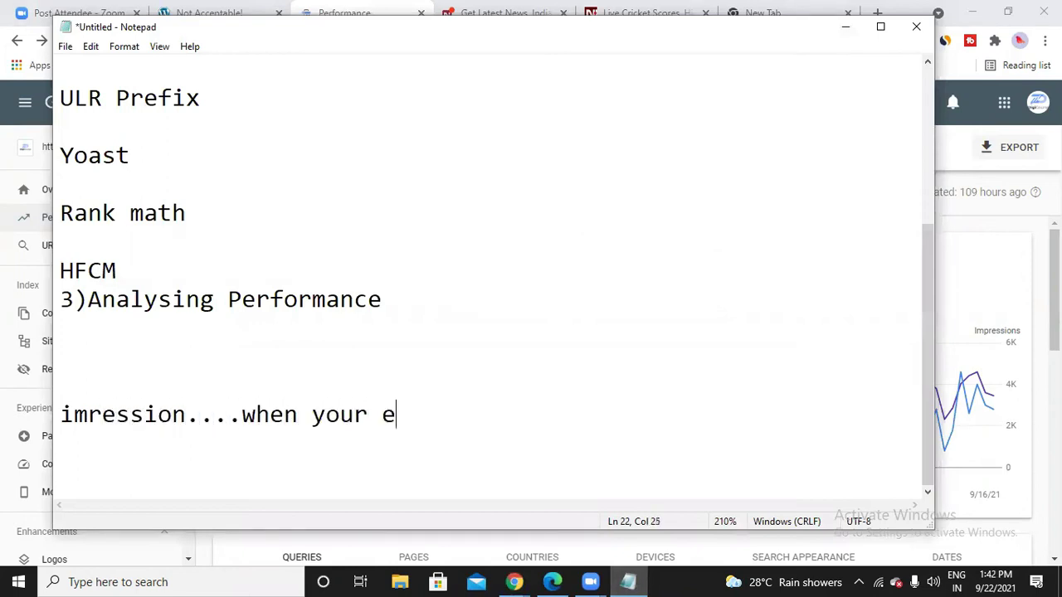
pyautogui.press('BackSpace')
pyautogui.write('websi')
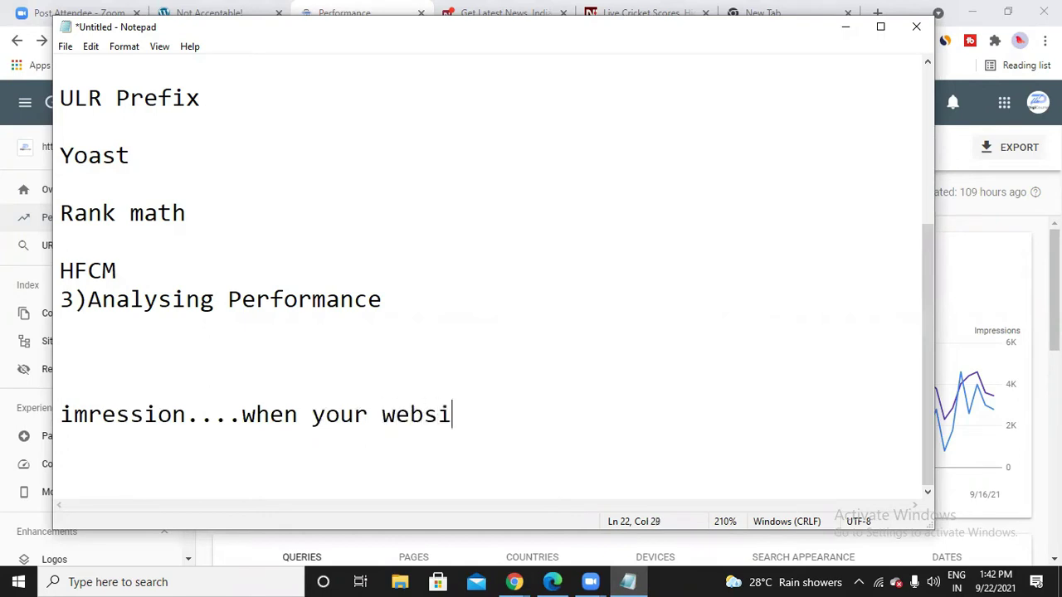
pyautogui.write('te appears in search results')
pyautogui.press('Return')
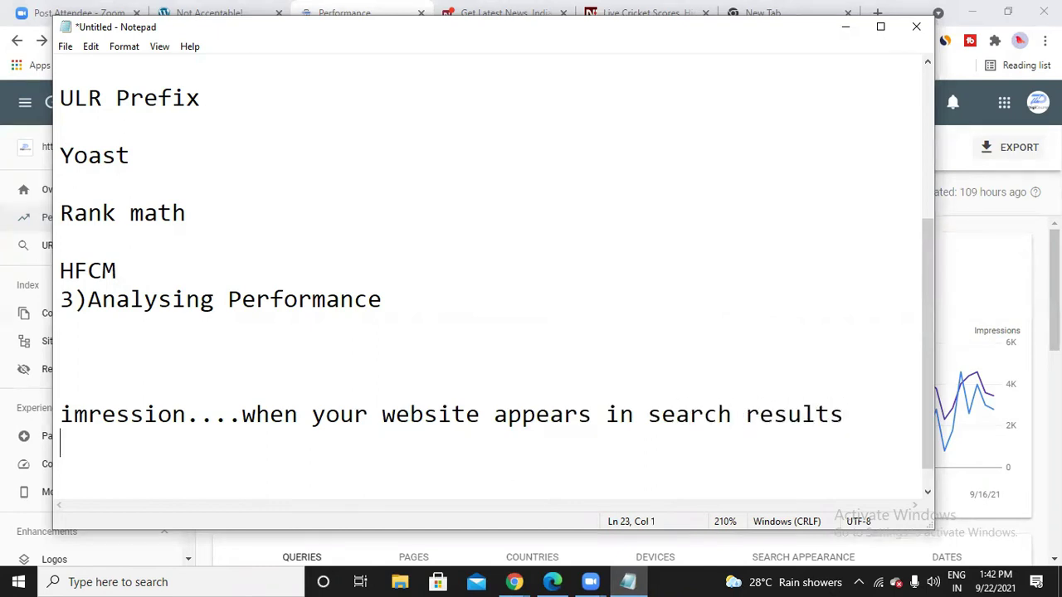
pyautogui.write('click.....when some')
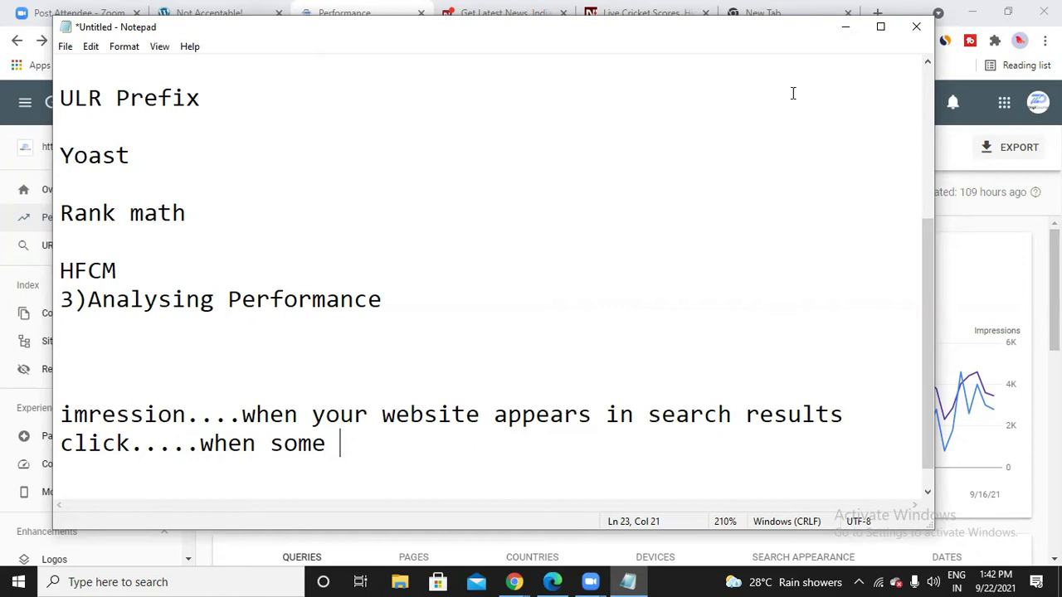
# - Show Average CTR on the performance chart and add the line "CTR...Click through rate....no of click/no of impress*100" to the notes
pyautogui.click(838, 30)
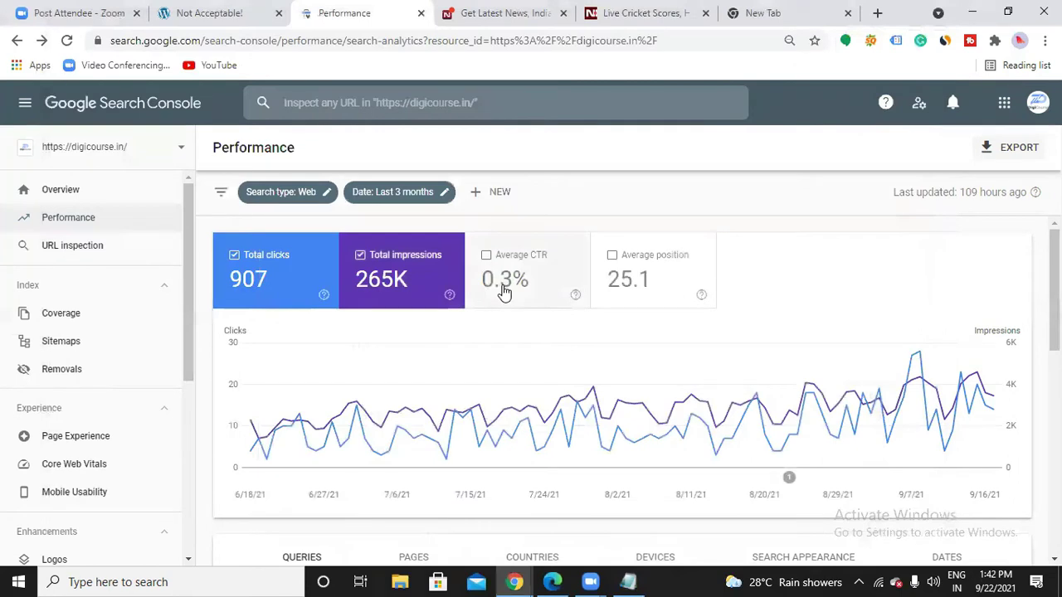
pyautogui.click(523, 288)
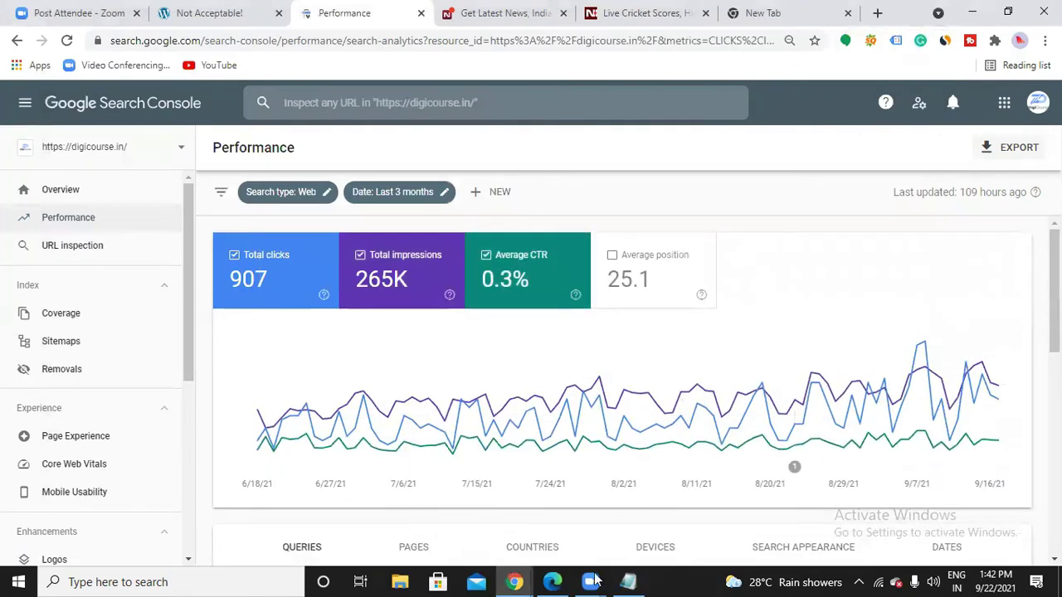
pyautogui.click(628, 582)
pyautogui.press('Return')
pyautogui.write('CTR...Click')
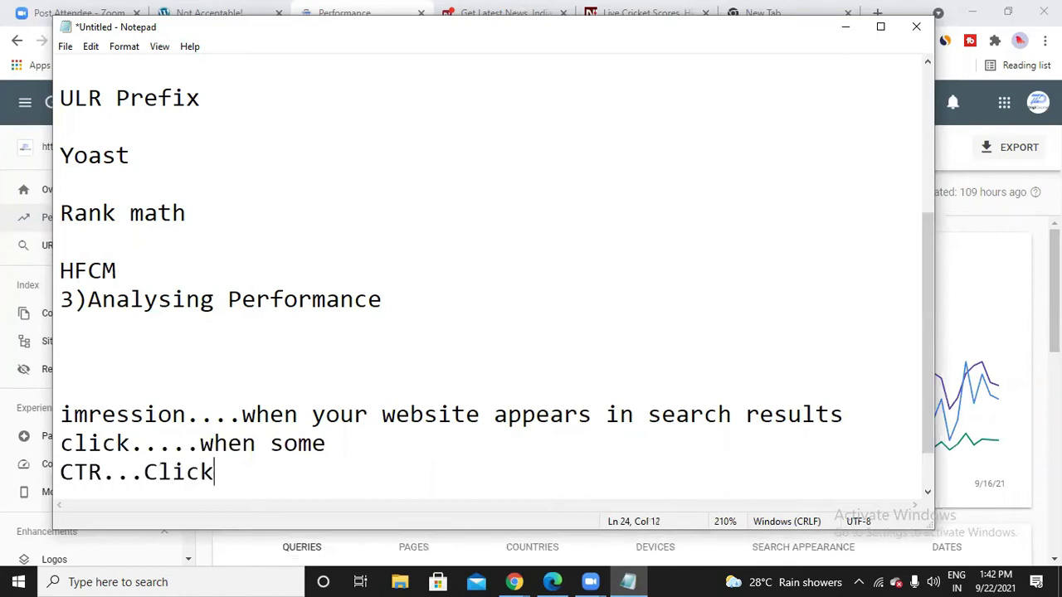
pyautogui.write(' through rate')
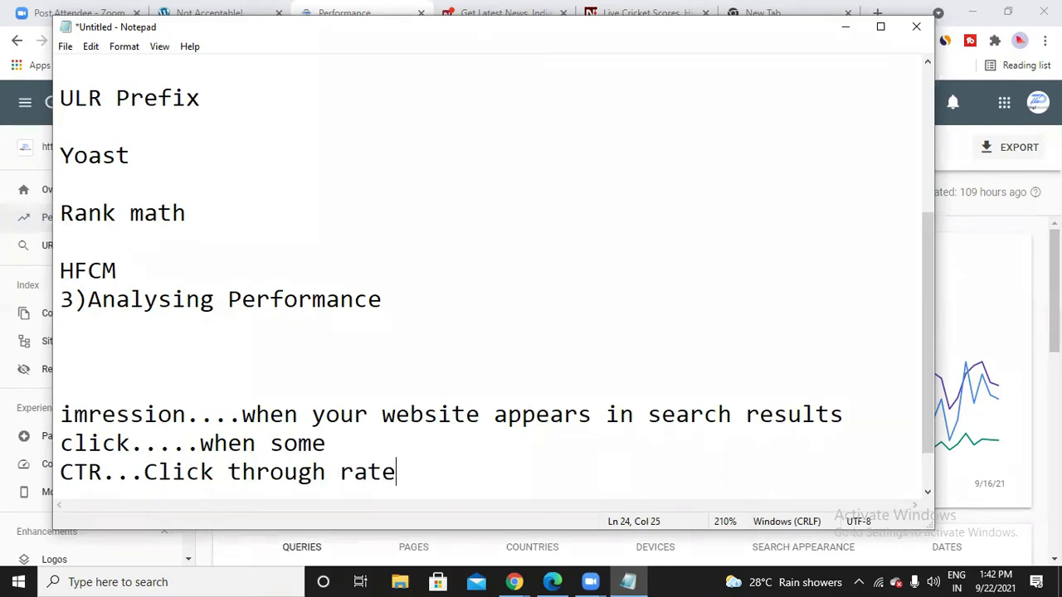
pyautogui.write('....no of click')
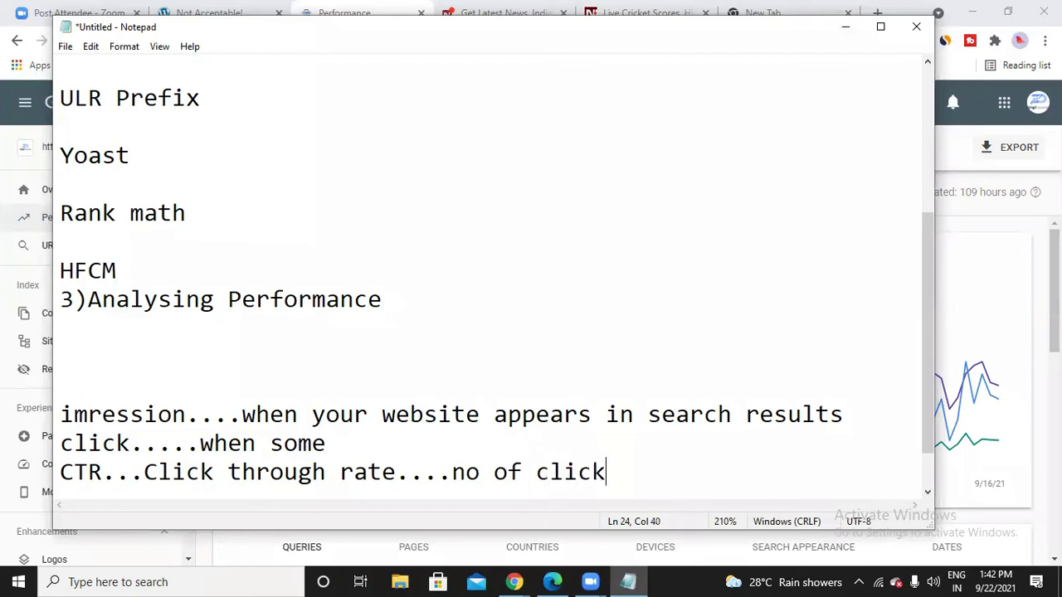
pyautogui.write('/no of')
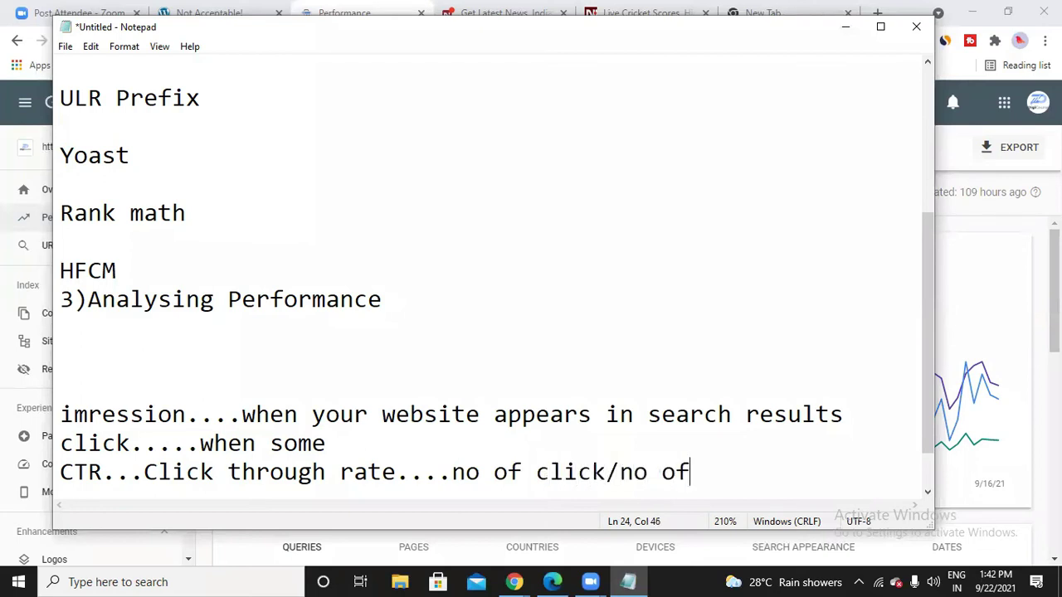
pyautogui.write(' impress')
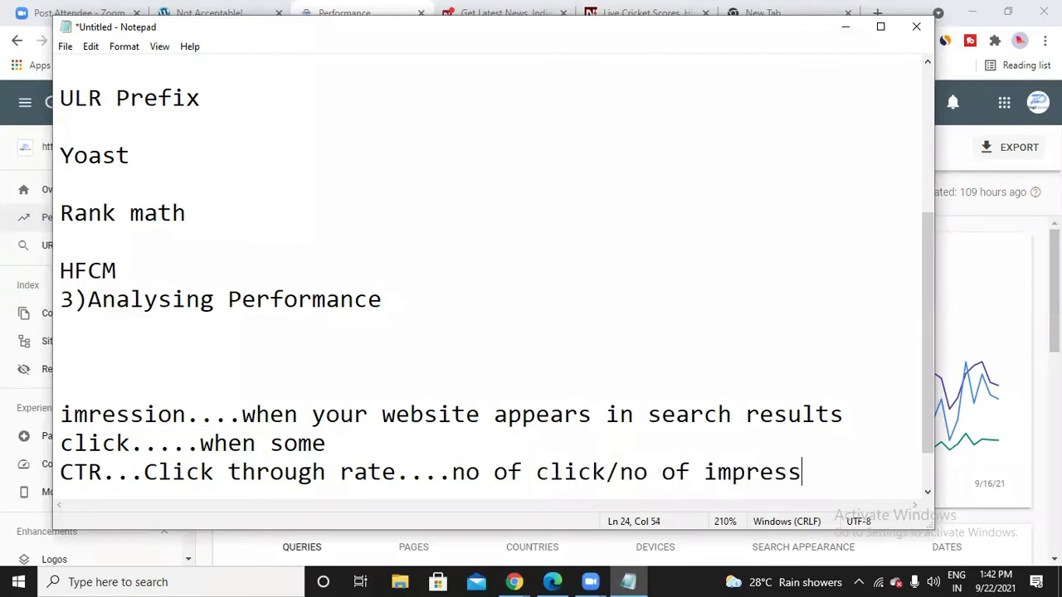
pyautogui.write('*100')
# - Below the CTR line, write a worked example on spaced lines: "100..", "10" and "10/100*100=10%"
pyautogui.press('Return')
pyautogui.press('Return')
pyautogui.press('Return')
pyautogui.press('Return')
pyautogui.press('Return')
pyautogui.press('Return')
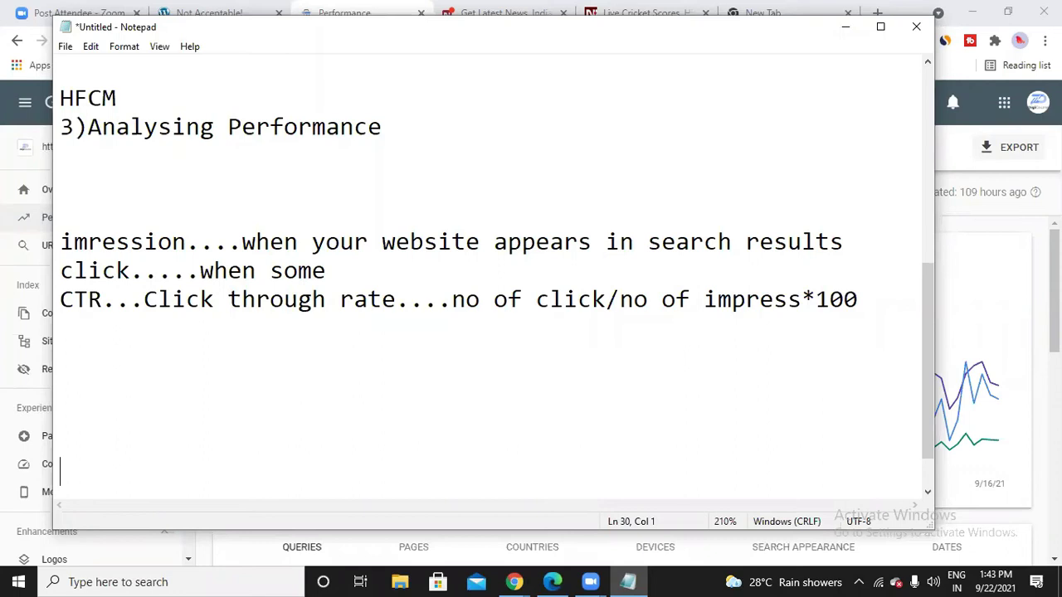
pyautogui.press('BackSpace')
pyautogui.press('BackSpace')
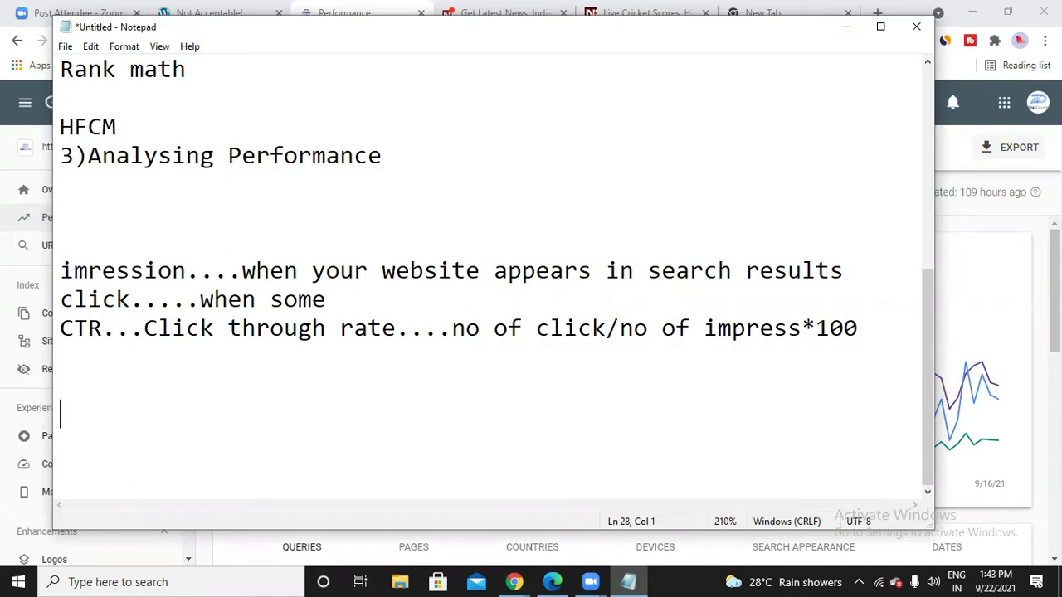
pyautogui.press('BackSpace')
pyautogui.write('100')
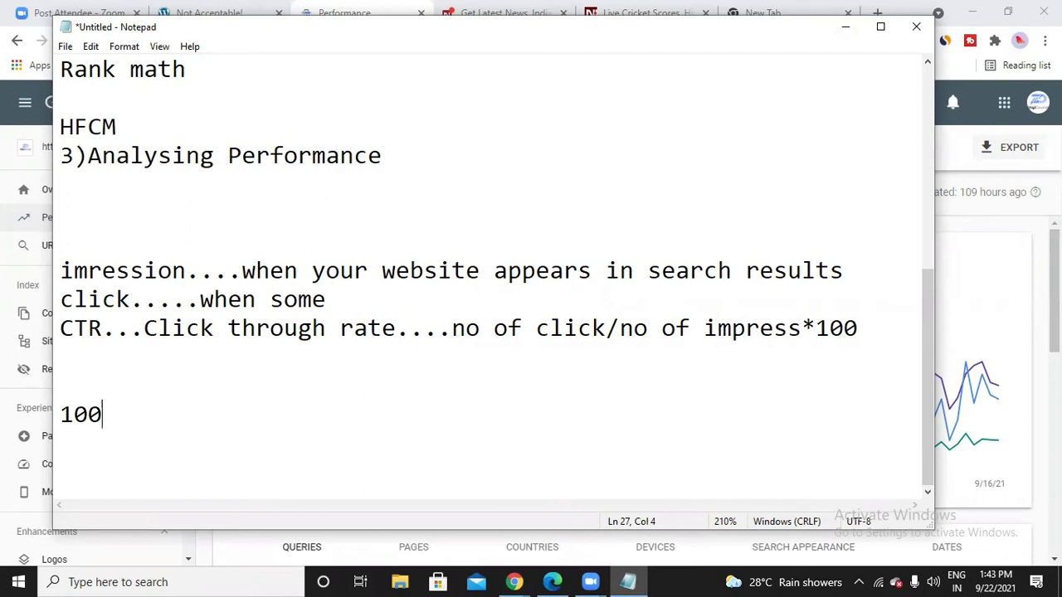
pyautogui.write('..')
pyautogui.press('Return')
pyautogui.press('Return')
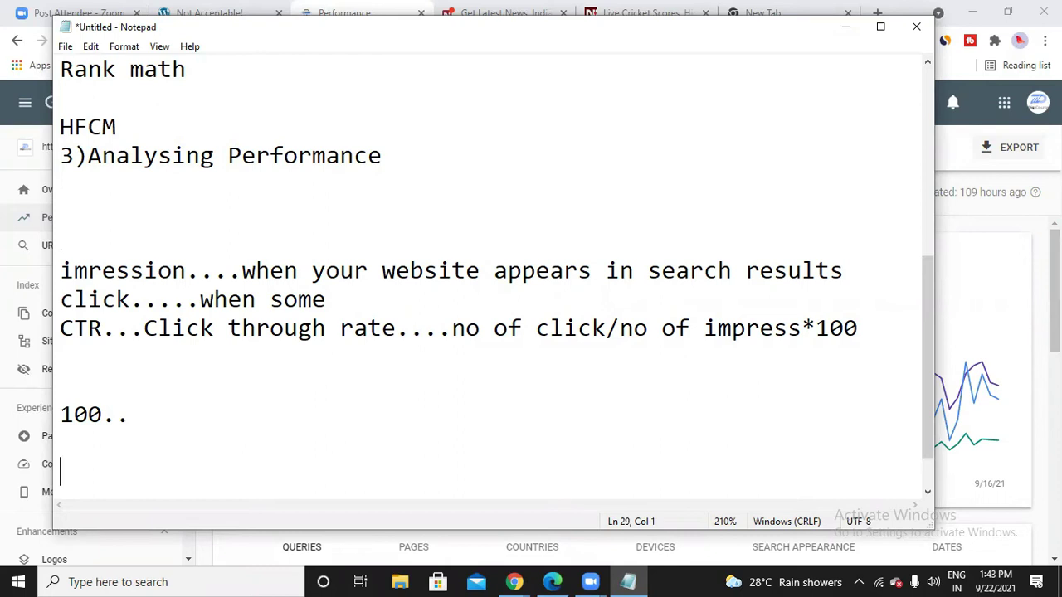
pyautogui.write('10')
pyautogui.press('Return')
pyautogui.press('Return')
pyautogui.write('10/100')
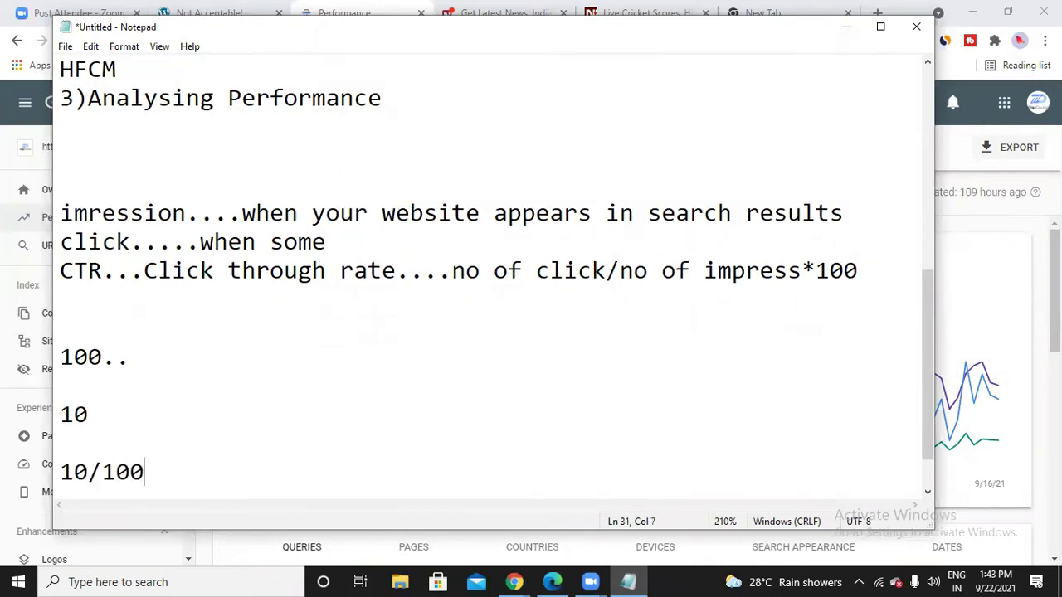
pyautogui.write('*100=10')
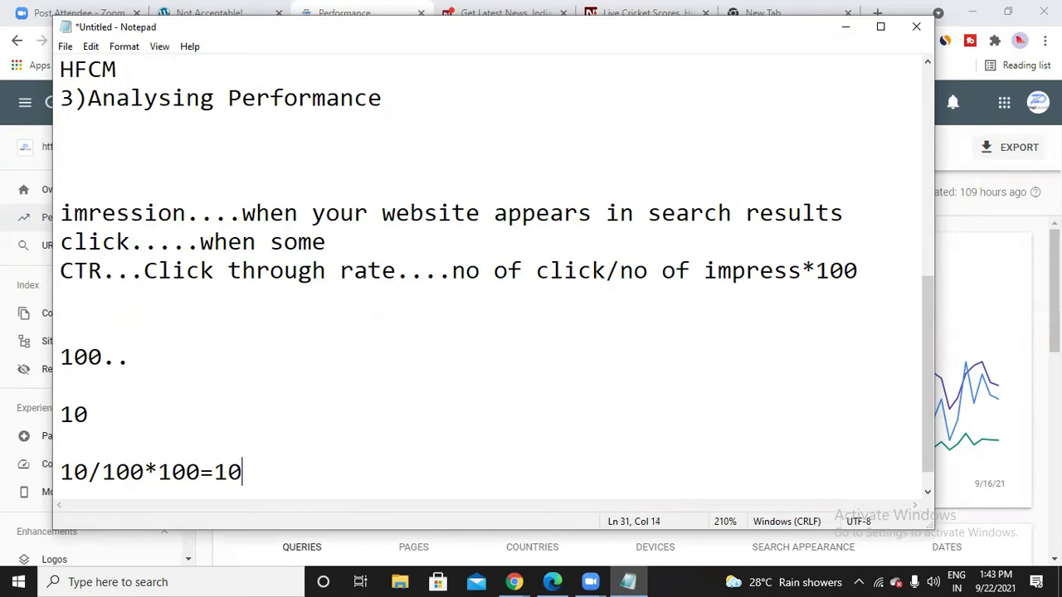
pyautogui.write('%')
# - Return to the Search Console performance report and add Average position to the chart
pyautogui.click(843, 33)
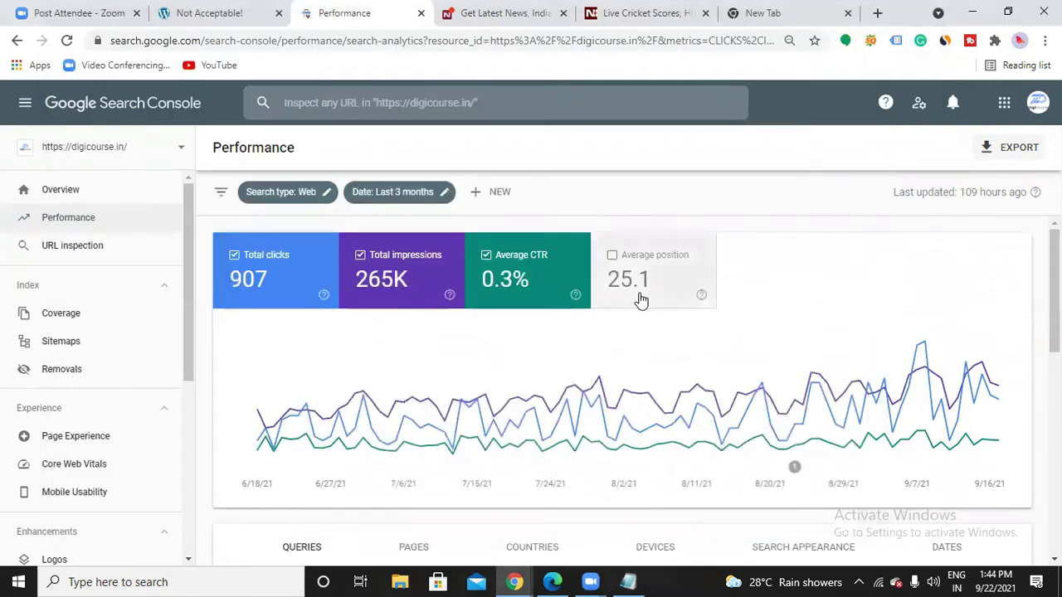
pyautogui.click(639, 301)
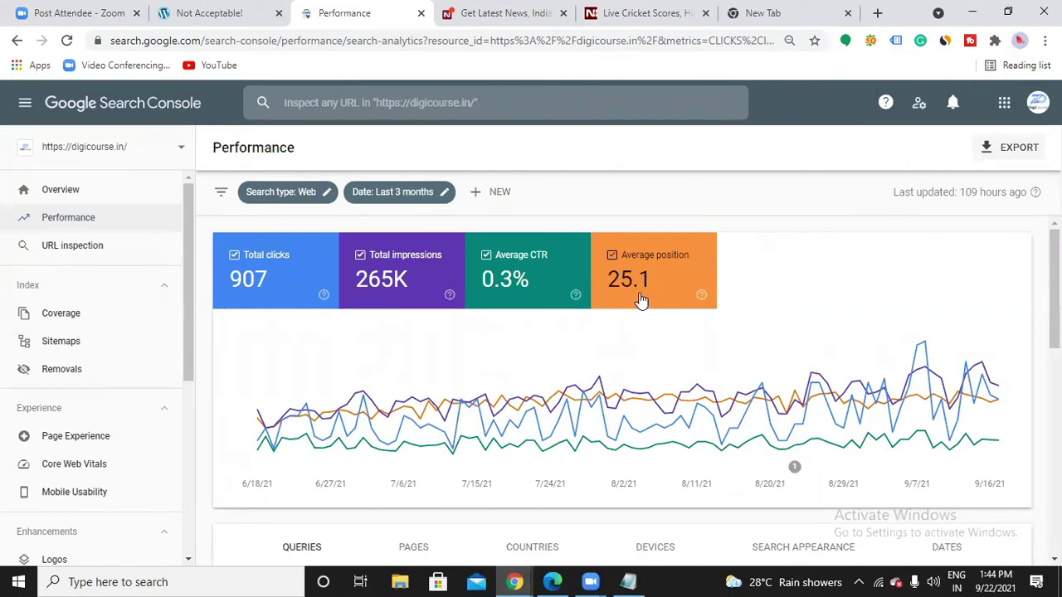
pyautogui.scroll(-1, 640, 301)
pyautogui.scroll(1, 614, 265)
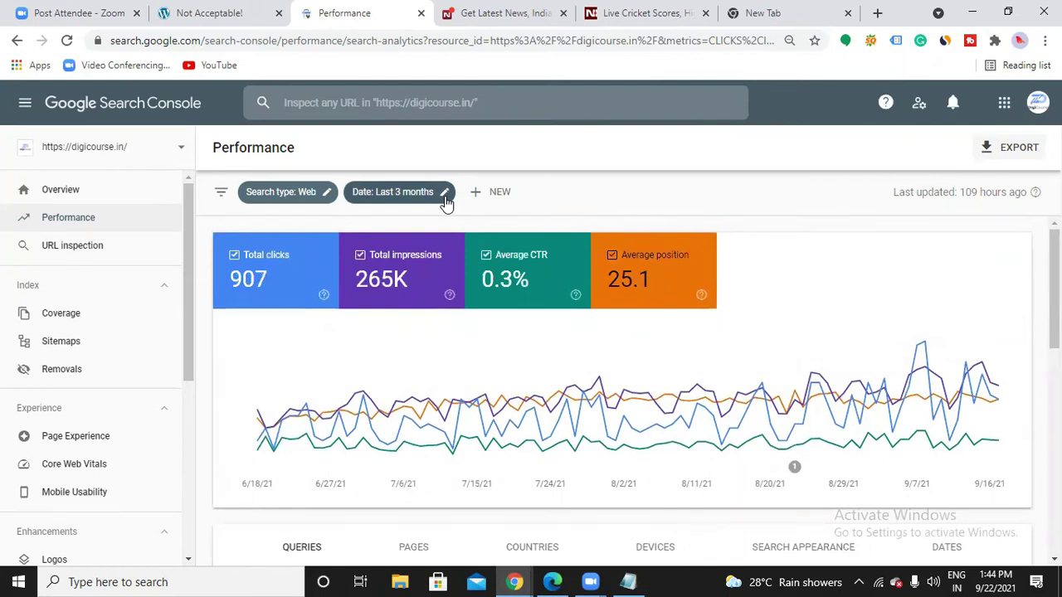
# - Examine the top queries table with its clicks, impressions, CTR and position, including the rows-per-page options and the total number of queries
pyautogui.scroll(-5, 448, 307)
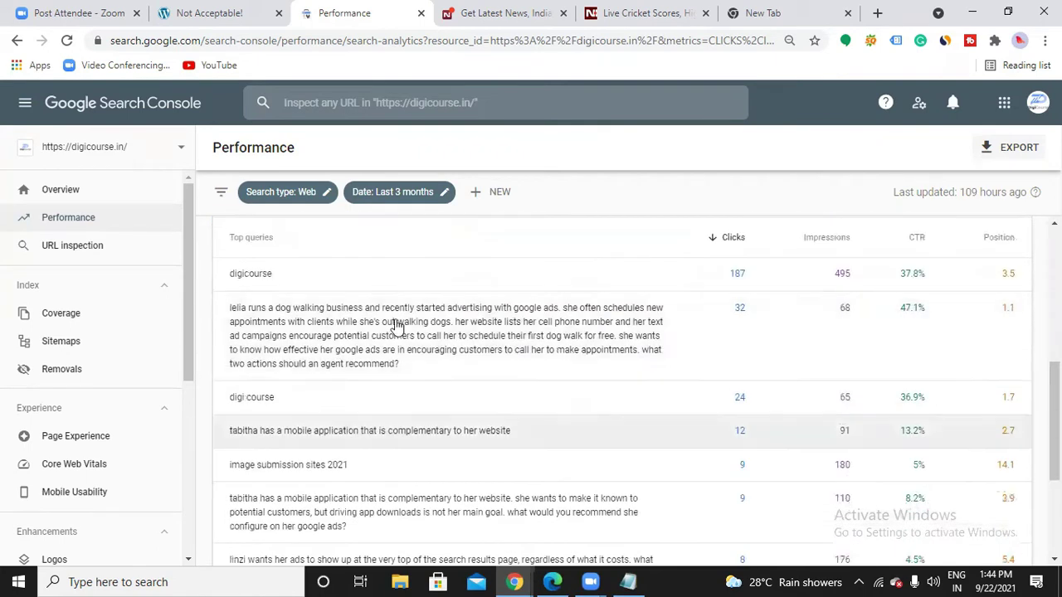
pyautogui.scroll(5, 422, 391)
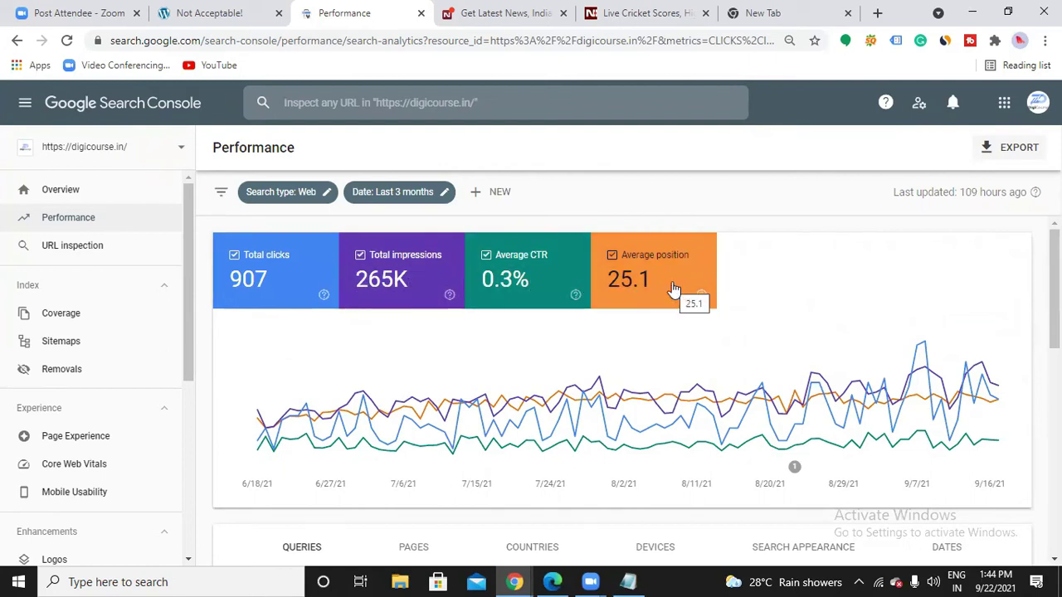
pyautogui.scroll(-4, 673, 297)
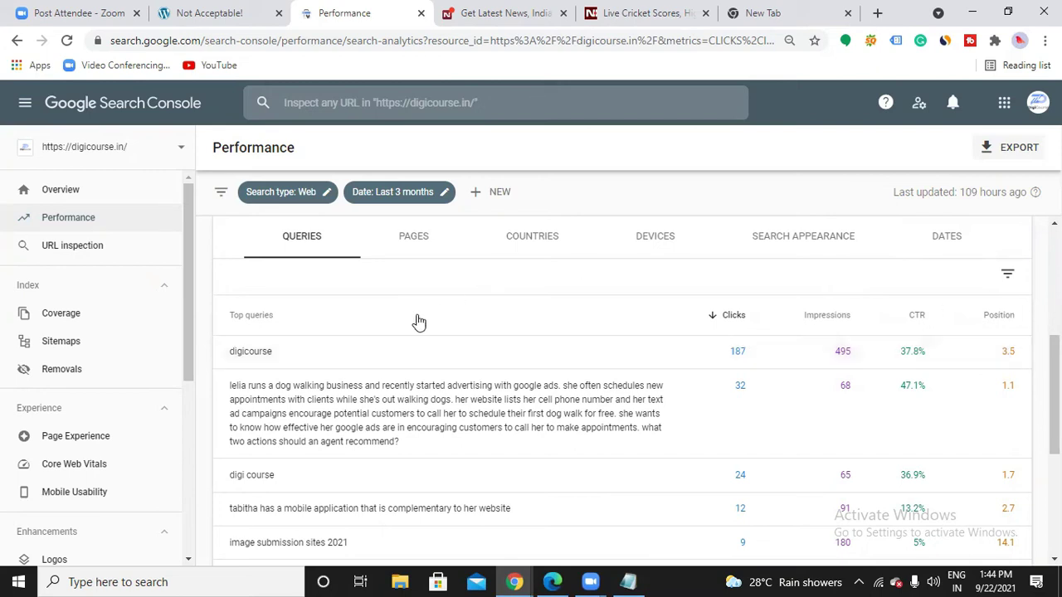
pyautogui.scroll(-1, 297, 427)
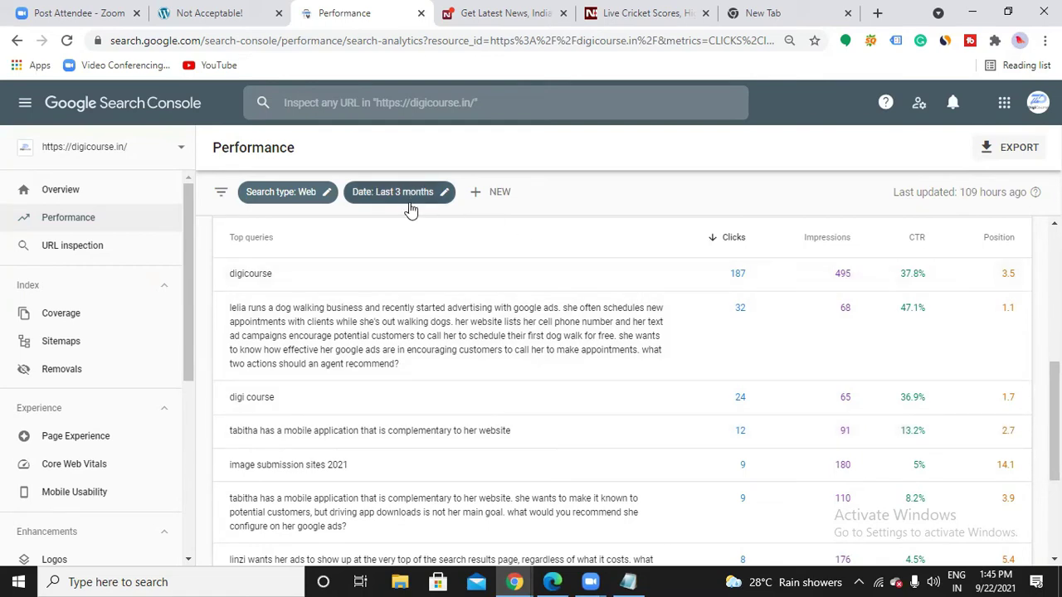
pyautogui.scroll(-1, 410, 362)
pyautogui.scroll(-5, 409, 361)
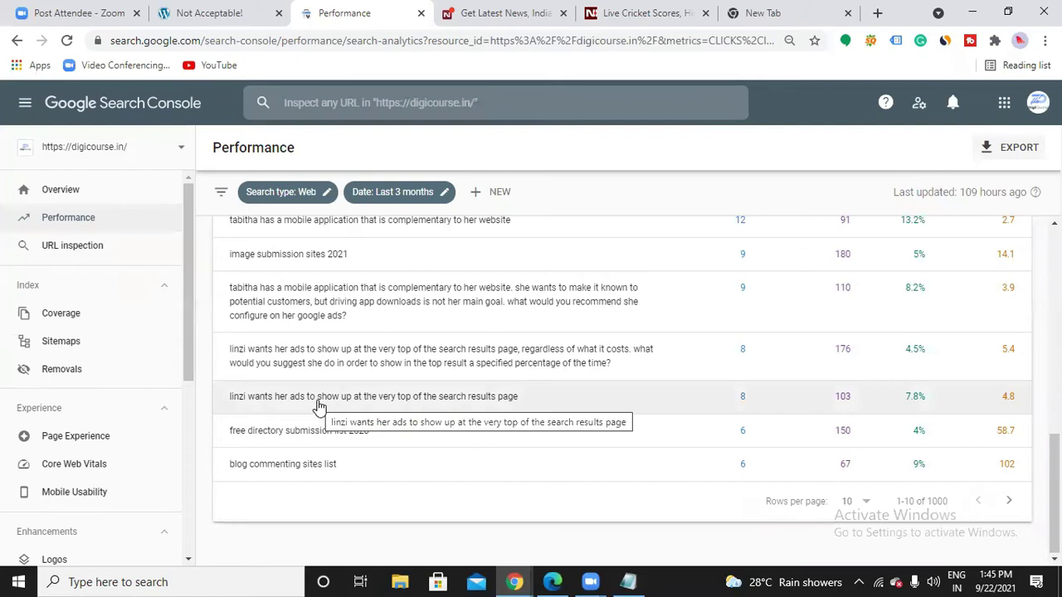
pyautogui.click(864, 501)
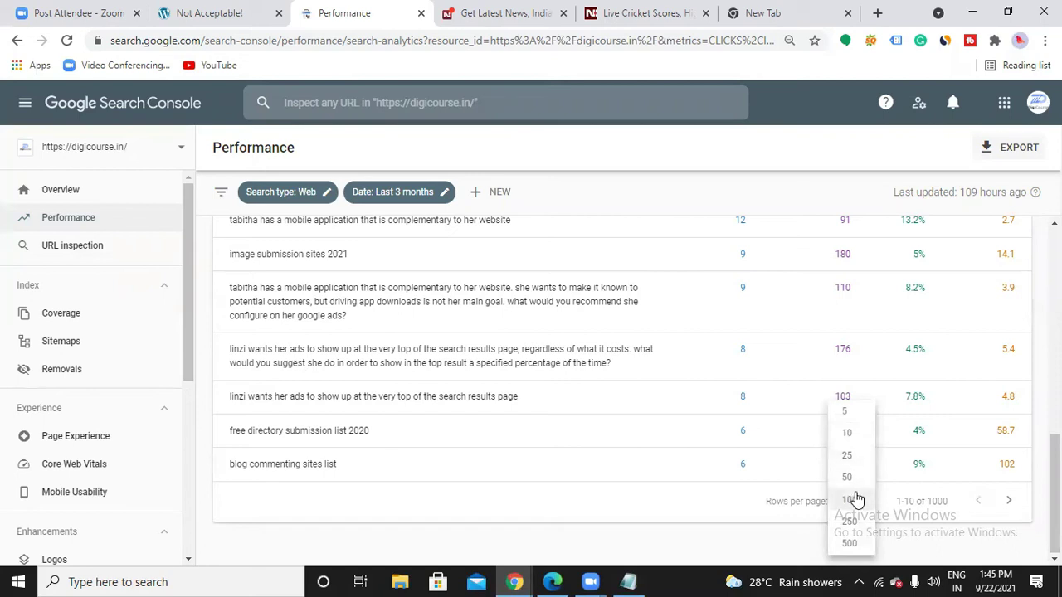
pyautogui.moveTo(931, 502); pyautogui.dragTo(983, 505)
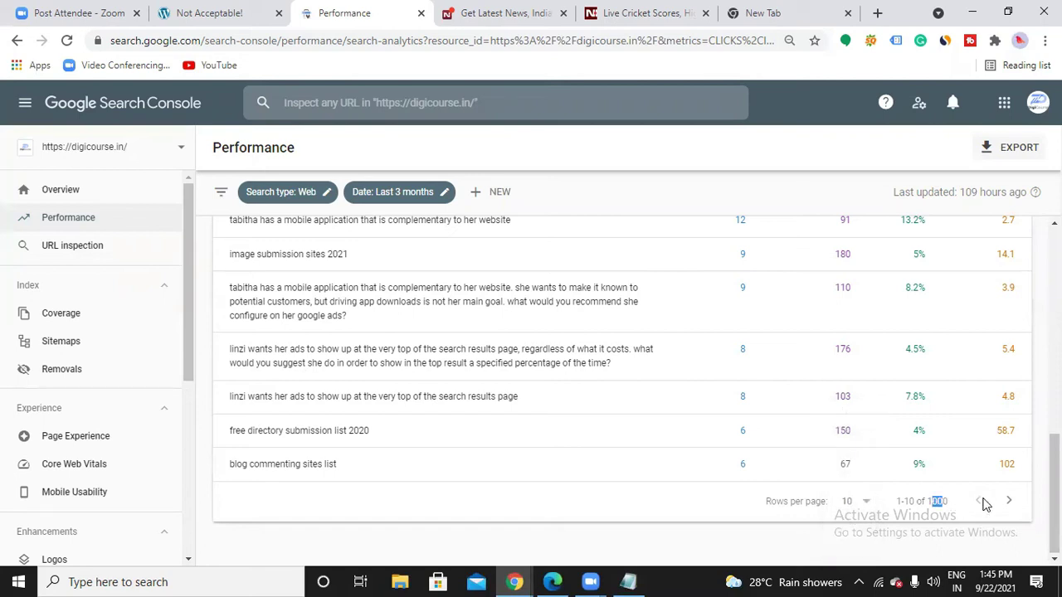
pyautogui.click(985, 504)
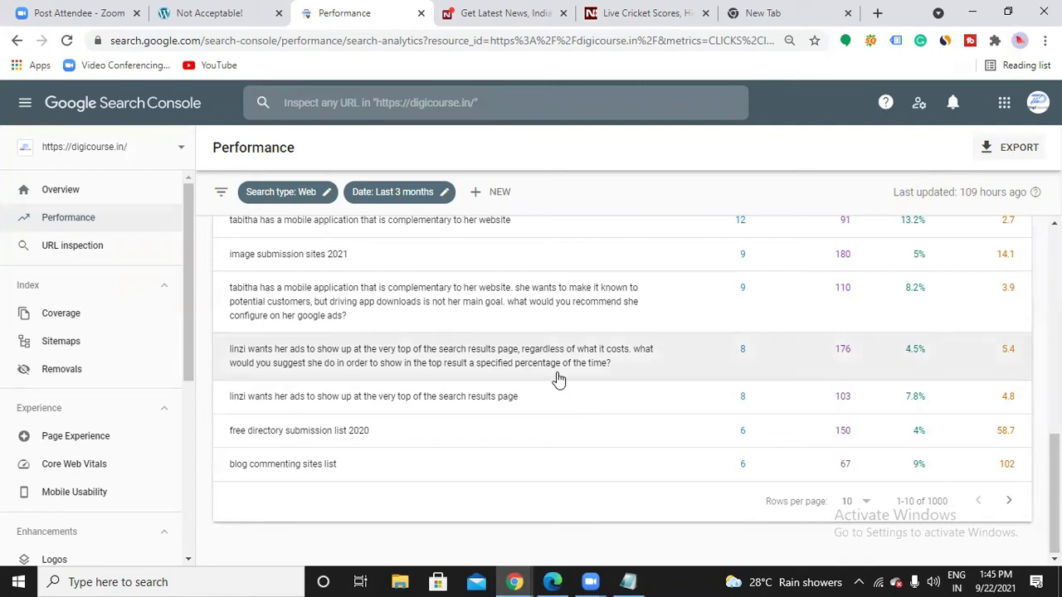
# - Switch the performance table from queries to pages and look through the top pages
pyautogui.scroll(6, 558, 380)
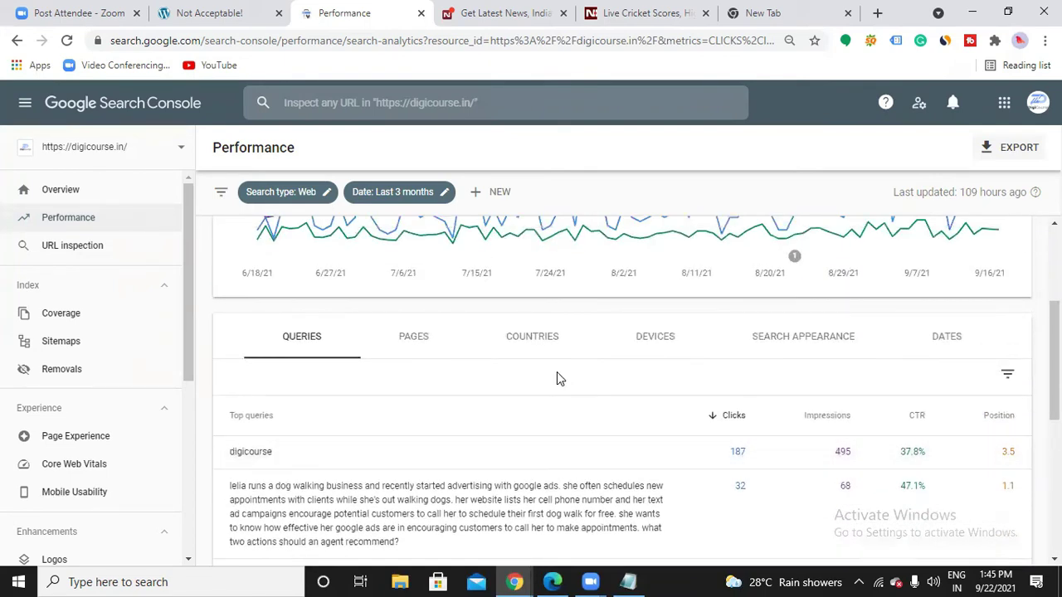
pyautogui.scroll(-5, 558, 380)
pyautogui.scroll(5, 557, 371)
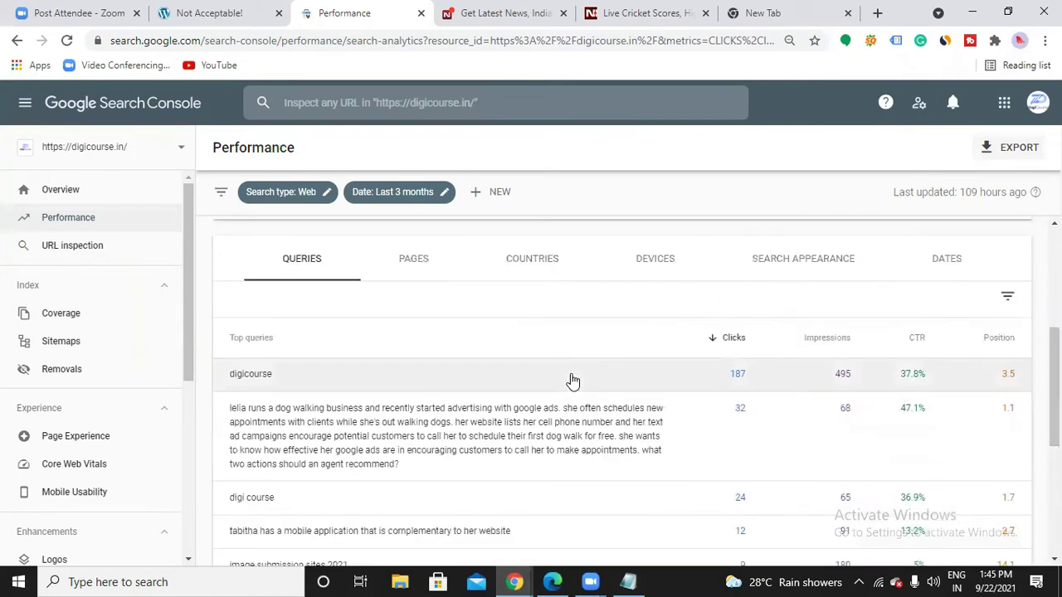
pyautogui.click(429, 336)
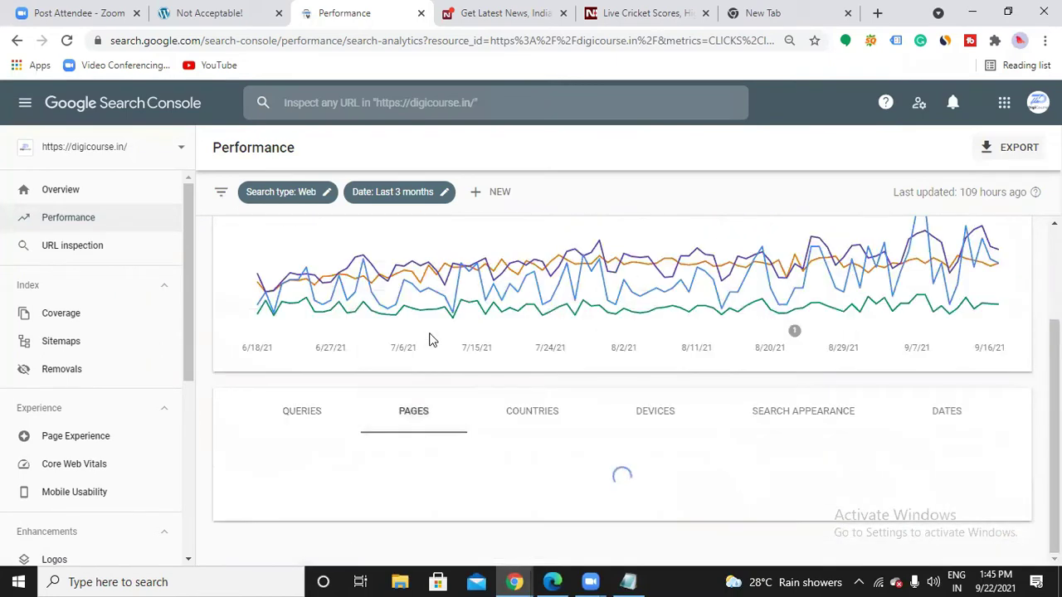
pyautogui.scroll(-3, 430, 340)
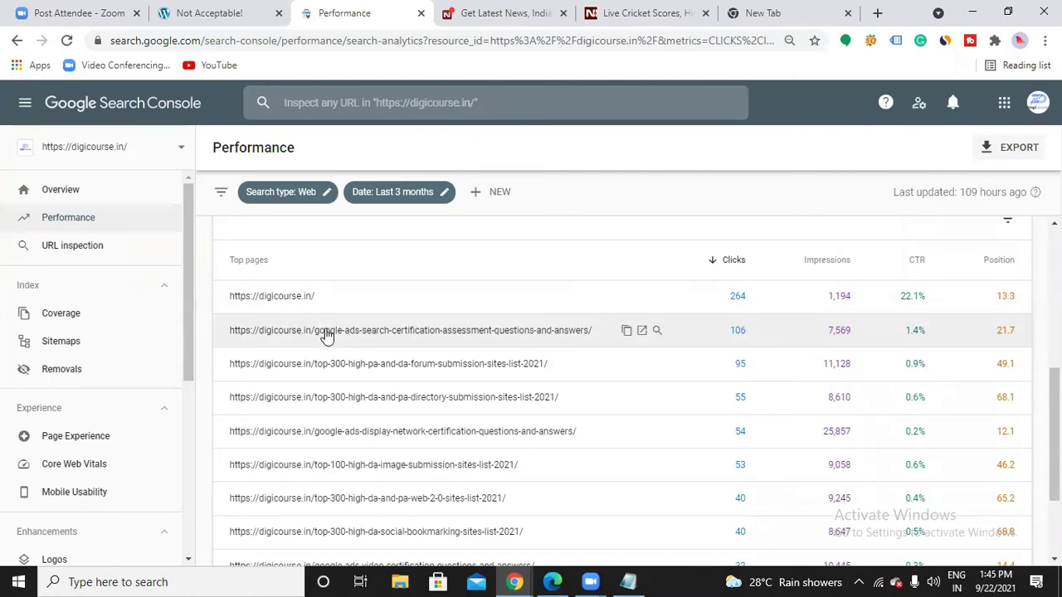
# - Look through the rest of the top pages in the performance table and check the total number of pages
pyautogui.scroll(-3, 352, 390)
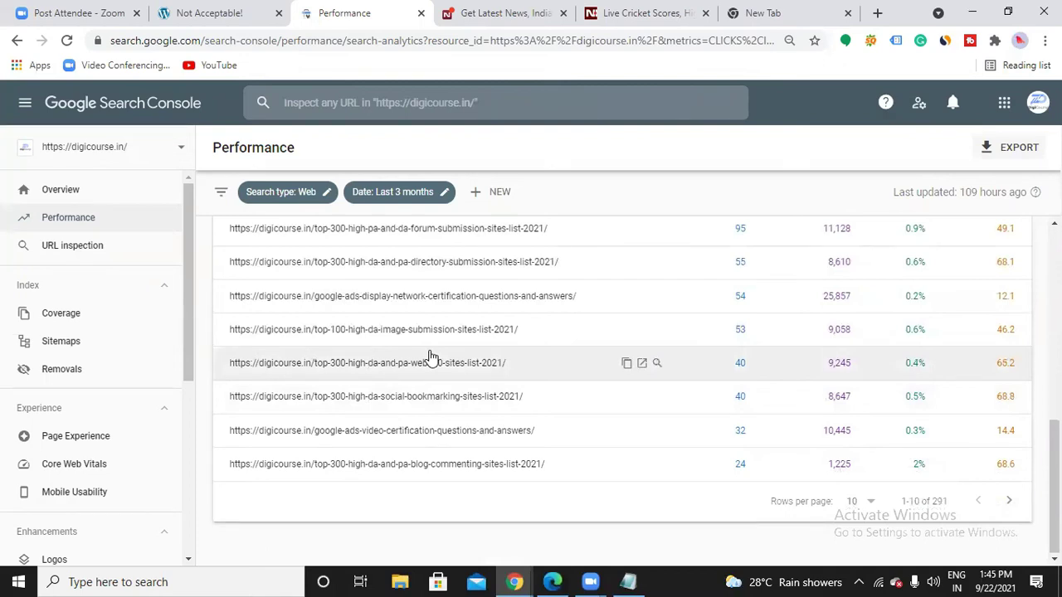
pyautogui.scroll(1, 474, 380)
pyautogui.scroll(-1, 514, 390)
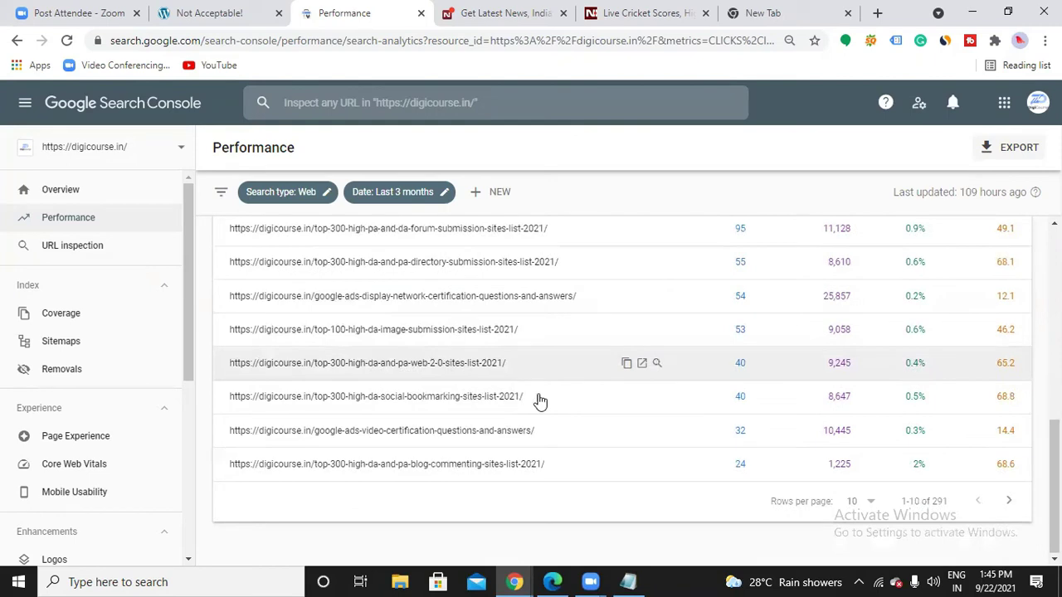
pyautogui.doubleClick(954, 503)
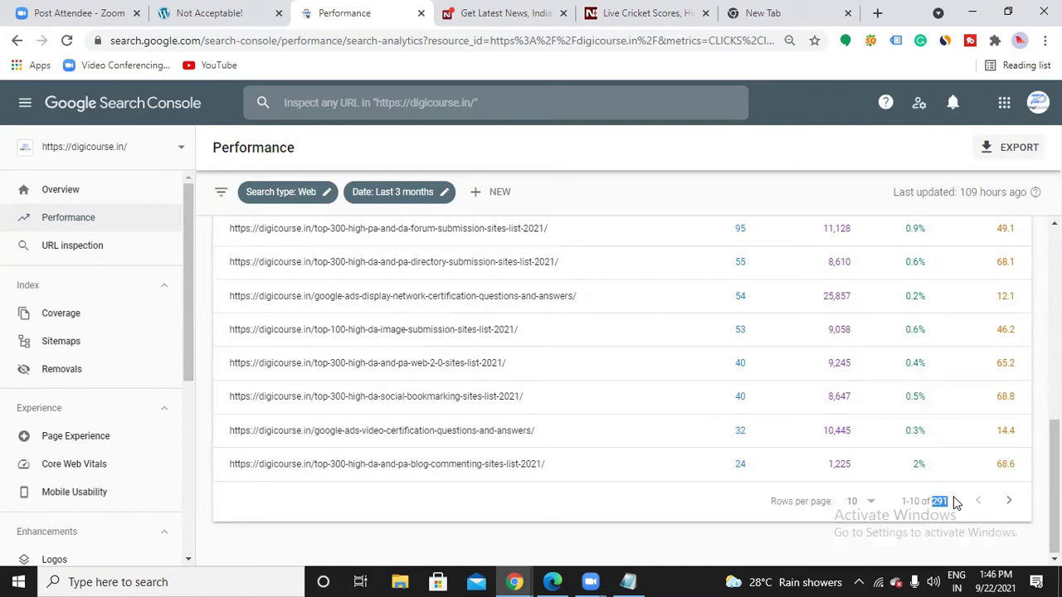
# - Switch the performance table to countries and look through the countries with their clicks, impressions, CTR and position
pyautogui.scroll(3, 595, 390)
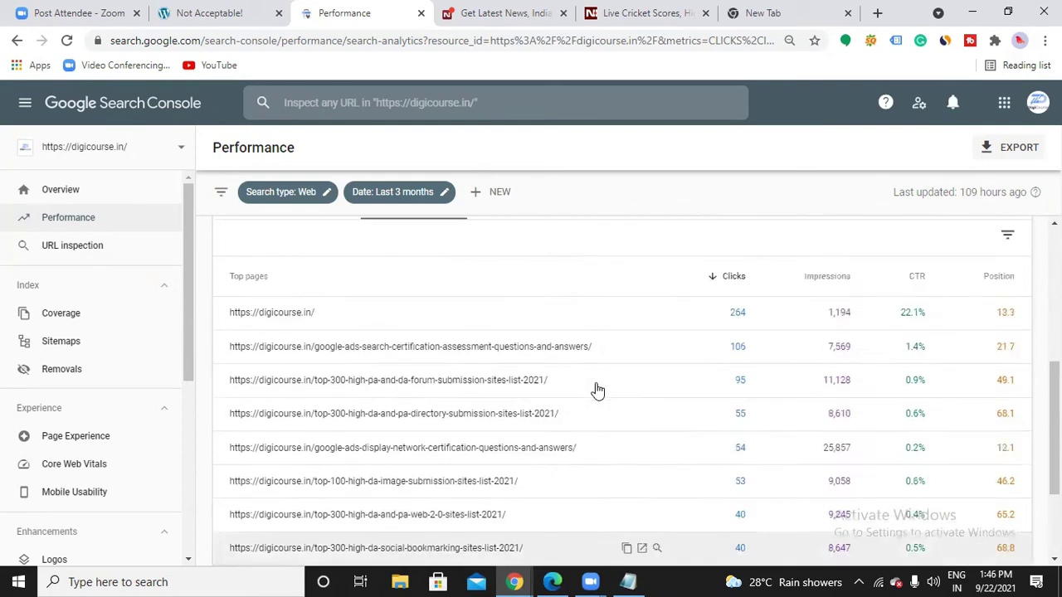
pyautogui.click(544, 289)
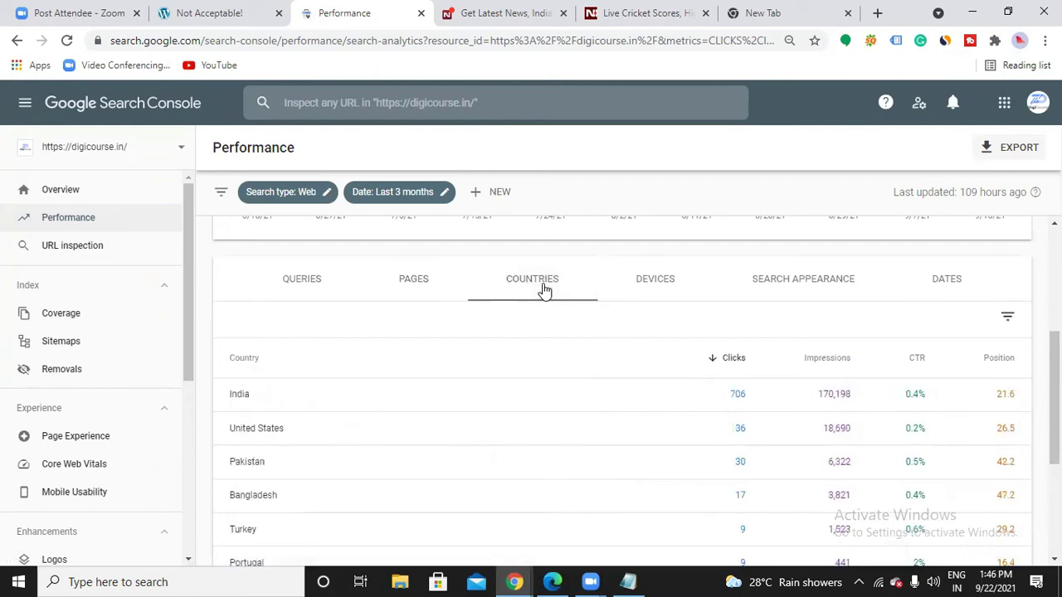
pyautogui.scroll(-1, 535, 289)
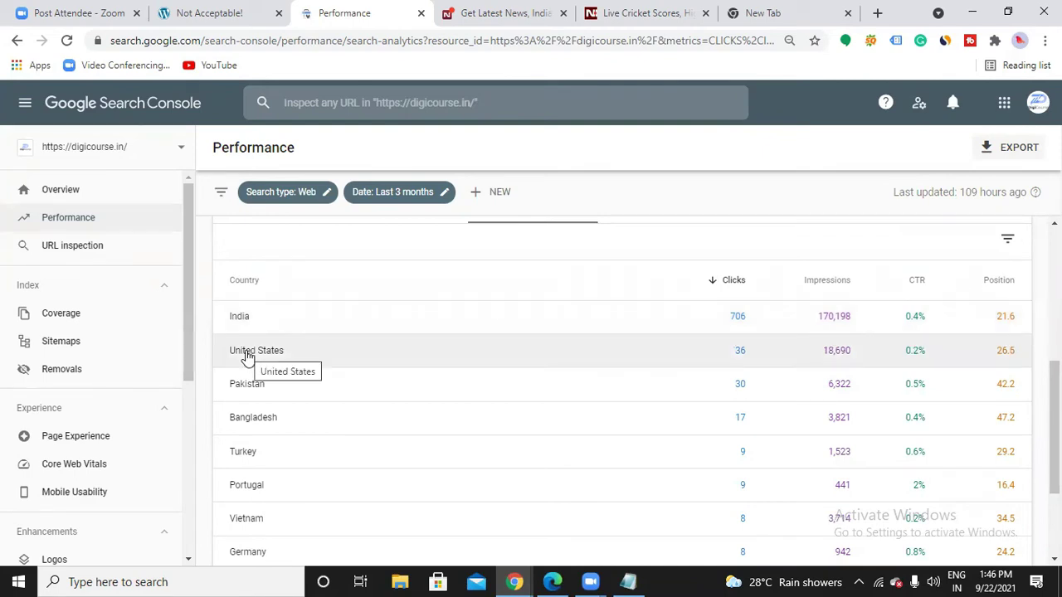
pyautogui.scroll(-1, 249, 398)
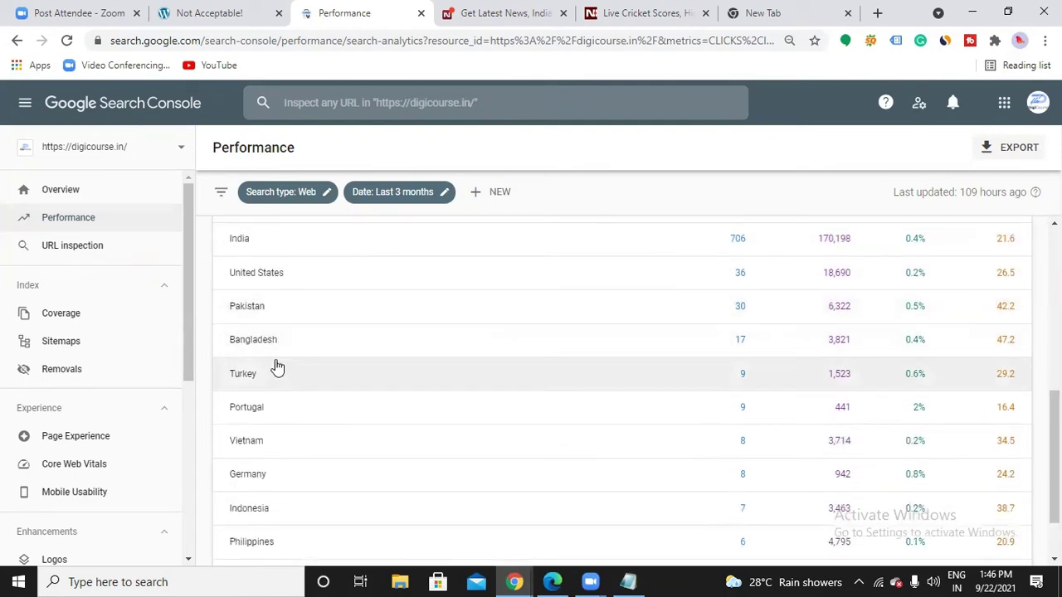
pyautogui.scroll(-1, 277, 369)
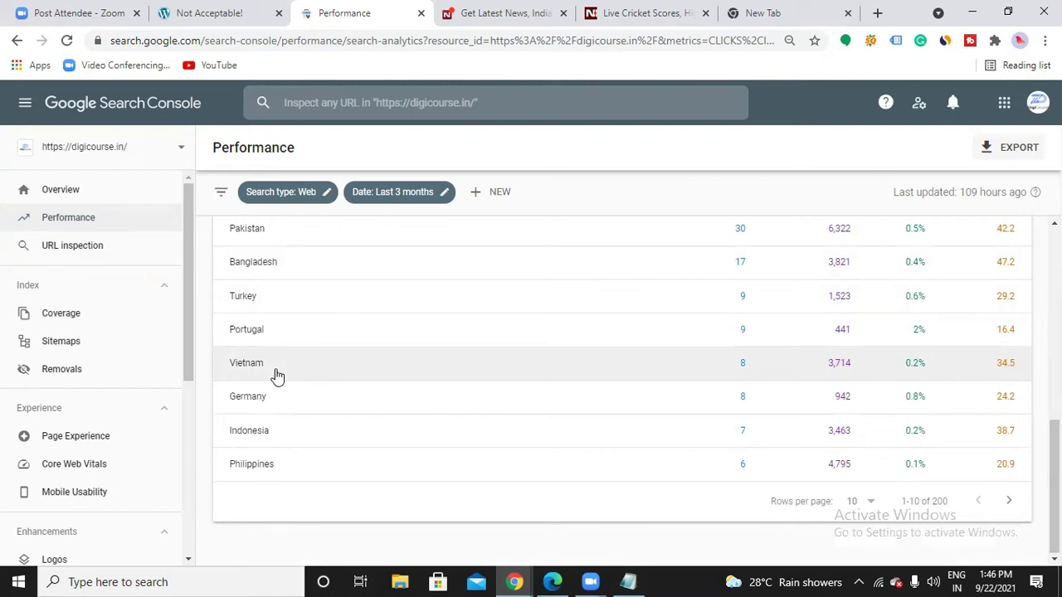
# - Switch the performance table to devices, compare desktop, mobile and tablet figures, and return to the performance chart
pyautogui.scroll(3, 571, 341)
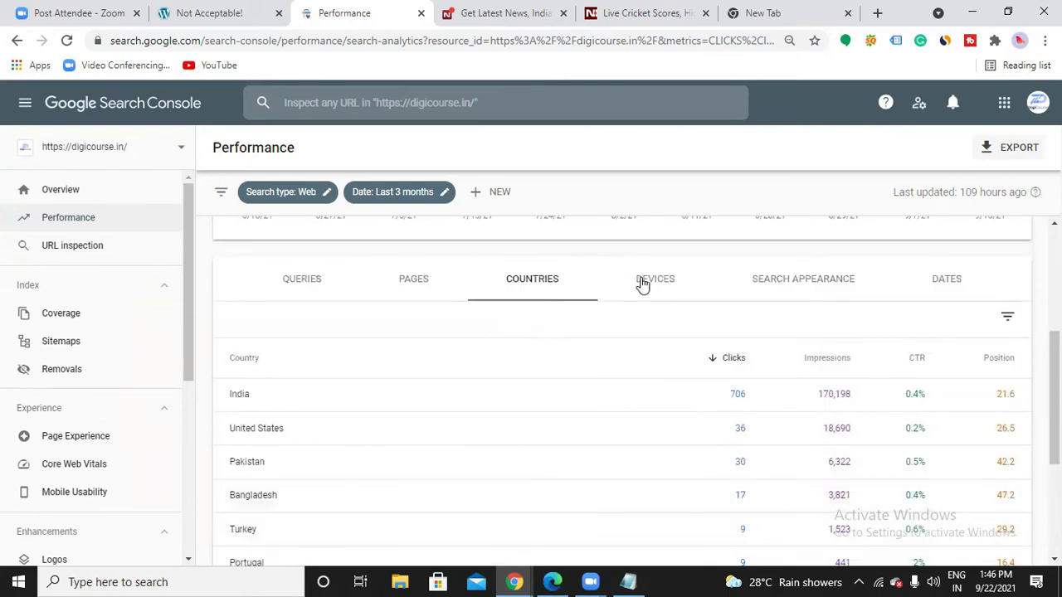
pyautogui.click(647, 287)
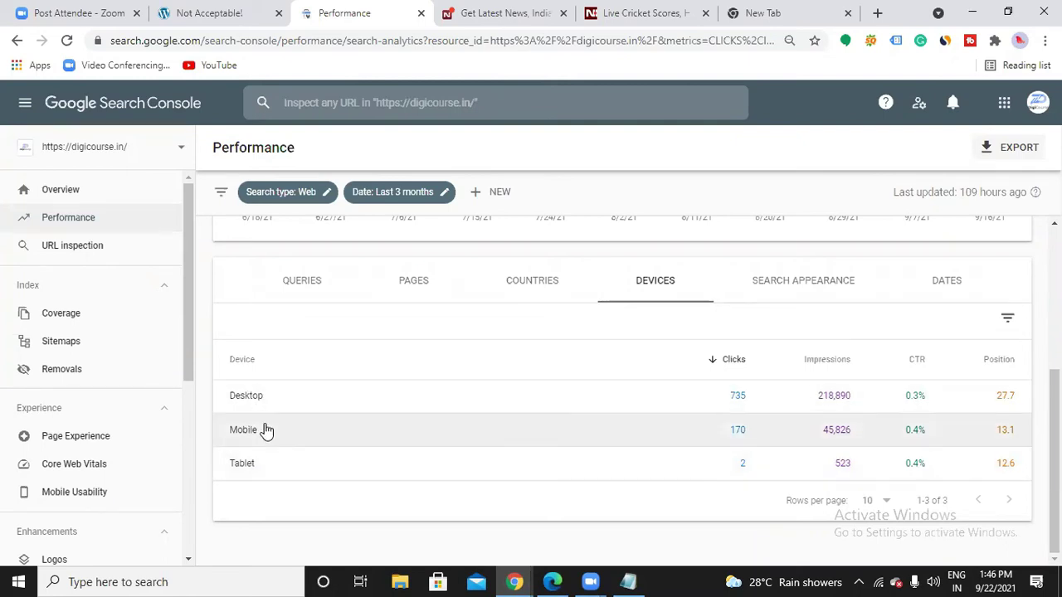
pyautogui.scroll(3, 315, 391)
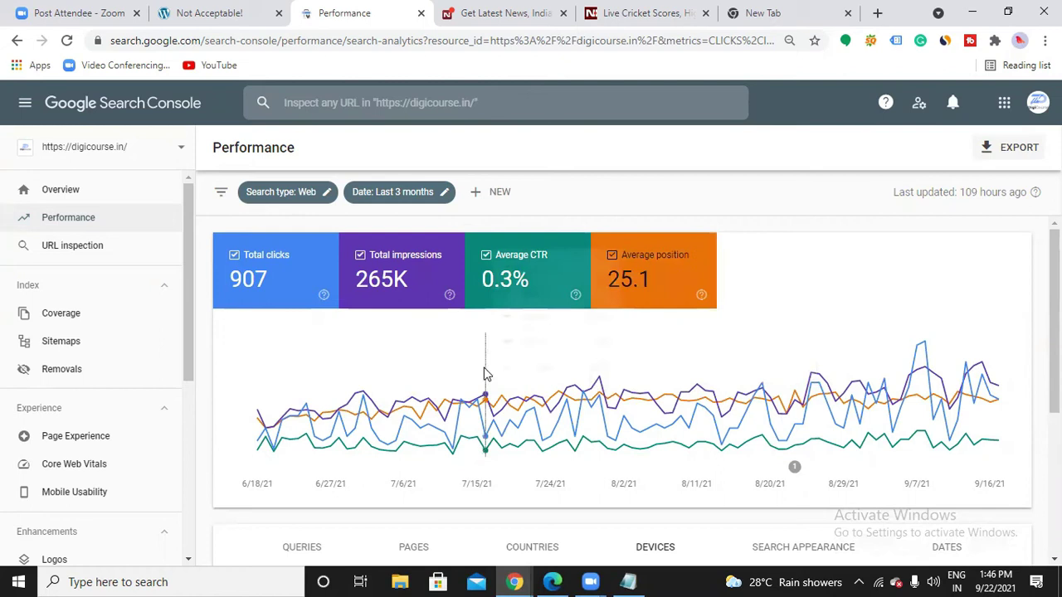
# - Revisit the queries and pages tables and review the overall clicks, impressions, CTR and position above the chart
pyautogui.scroll(-2, 308, 393)
pyautogui.click(313, 393)
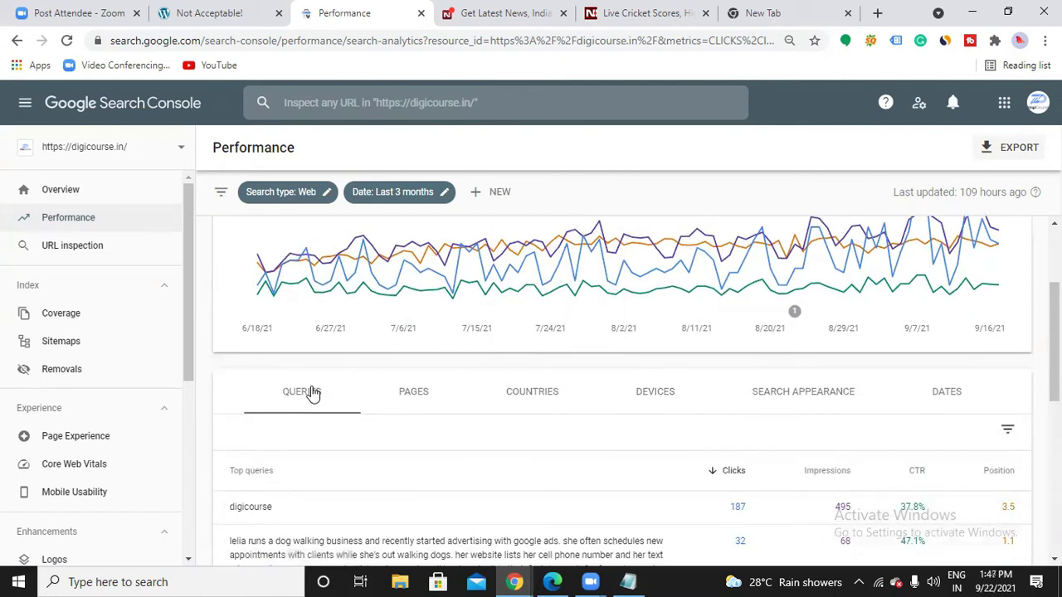
pyautogui.scroll(-1, 313, 393)
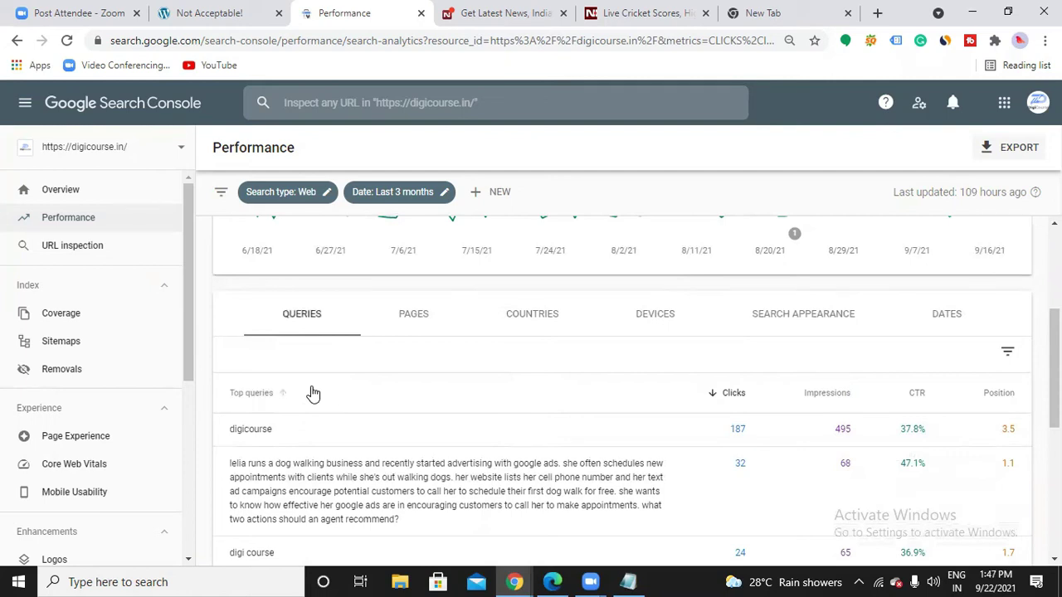
pyautogui.click(413, 312)
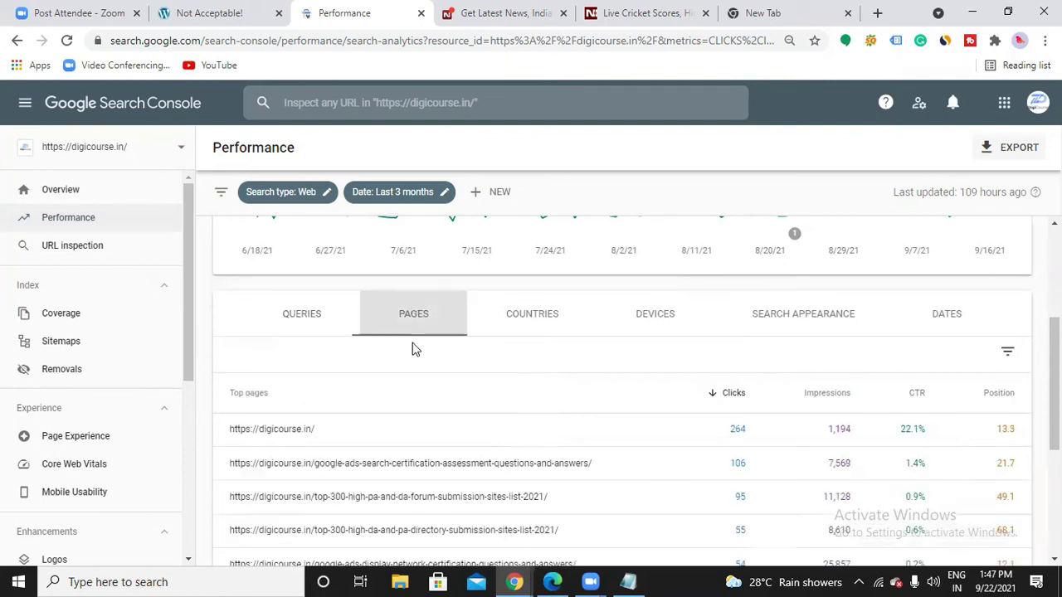
pyautogui.scroll(-1, 412, 353)
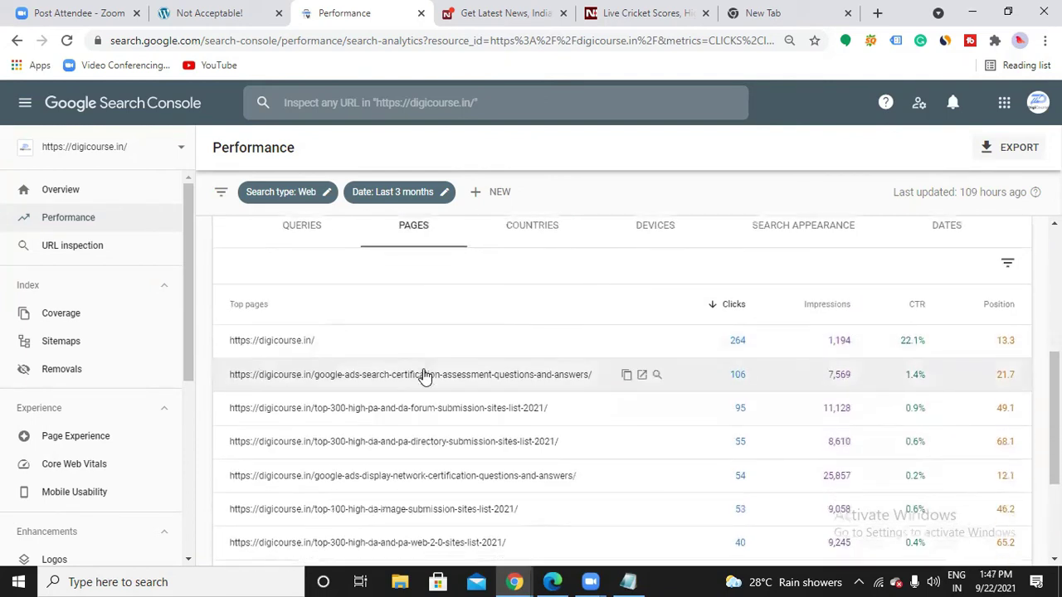
pyautogui.scroll(-3, 423, 376)
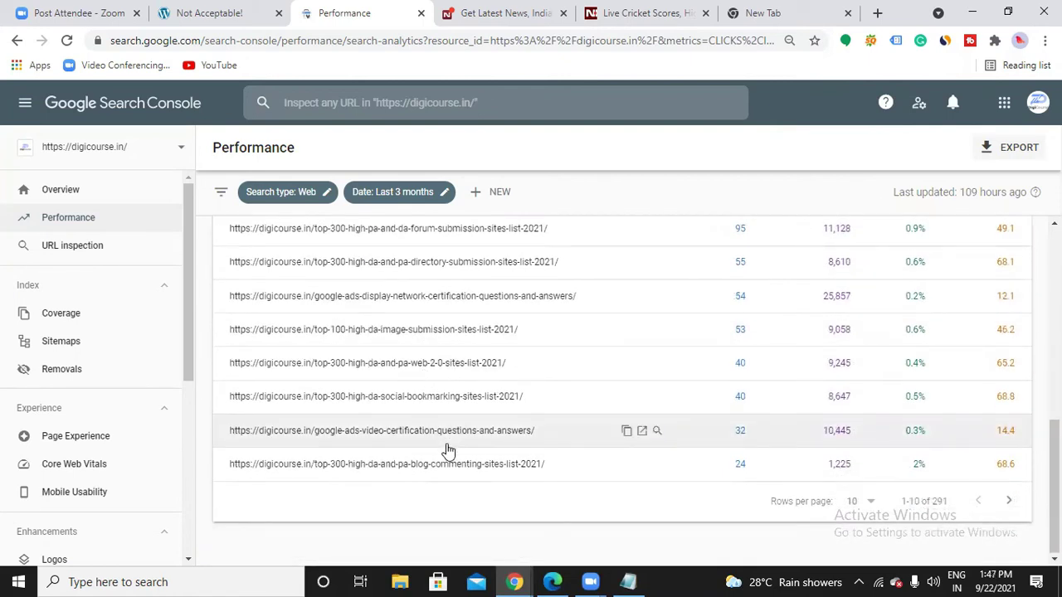
pyautogui.scroll(3, 448, 450)
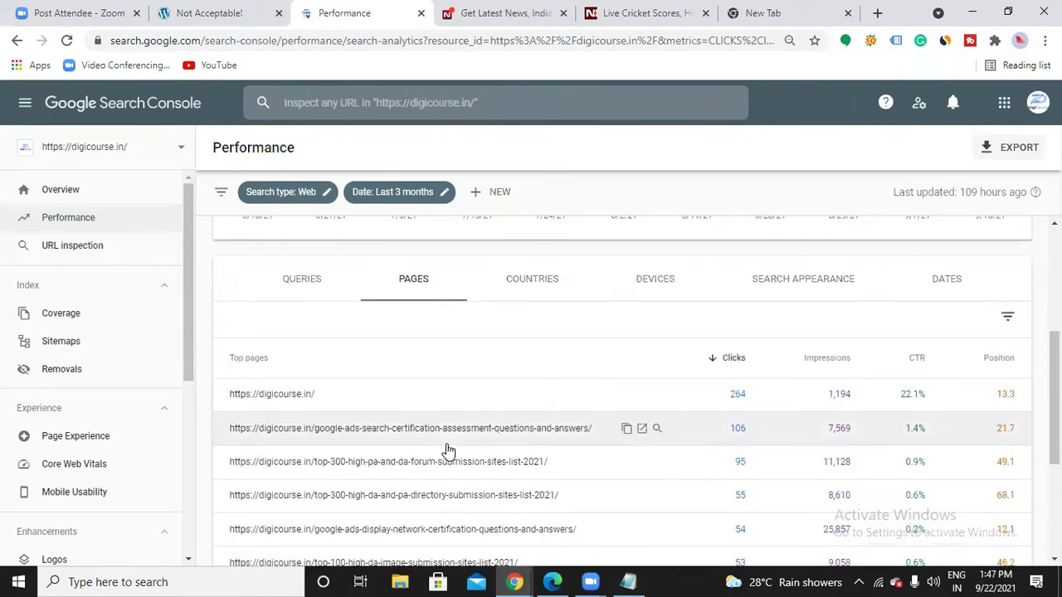
pyautogui.scroll(1, 448, 451)
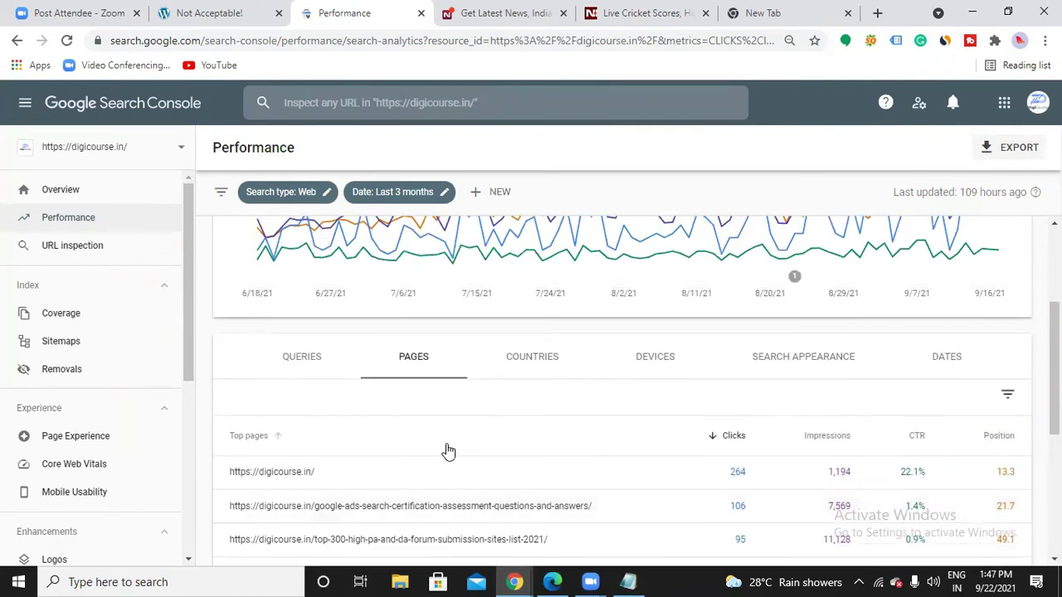
pyautogui.scroll(2, 448, 450)
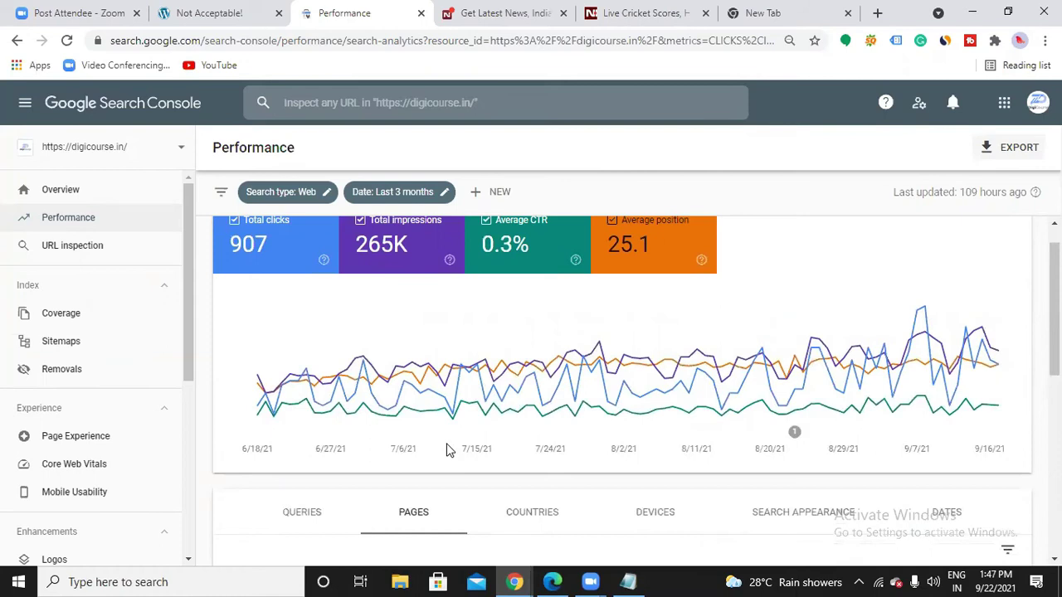
pyautogui.scroll(1, 448, 450)
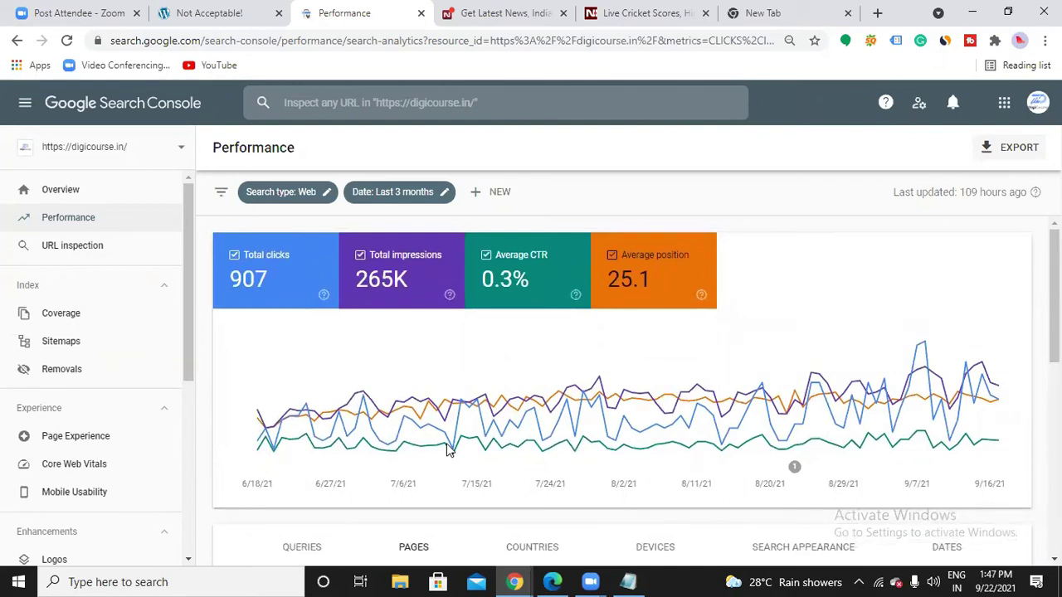
# - Start a URL inspection in Search Console and load vas.heybro.blog in the empty browser tab
pyautogui.moveTo(423, 366)
pyautogui.click(65, 249)
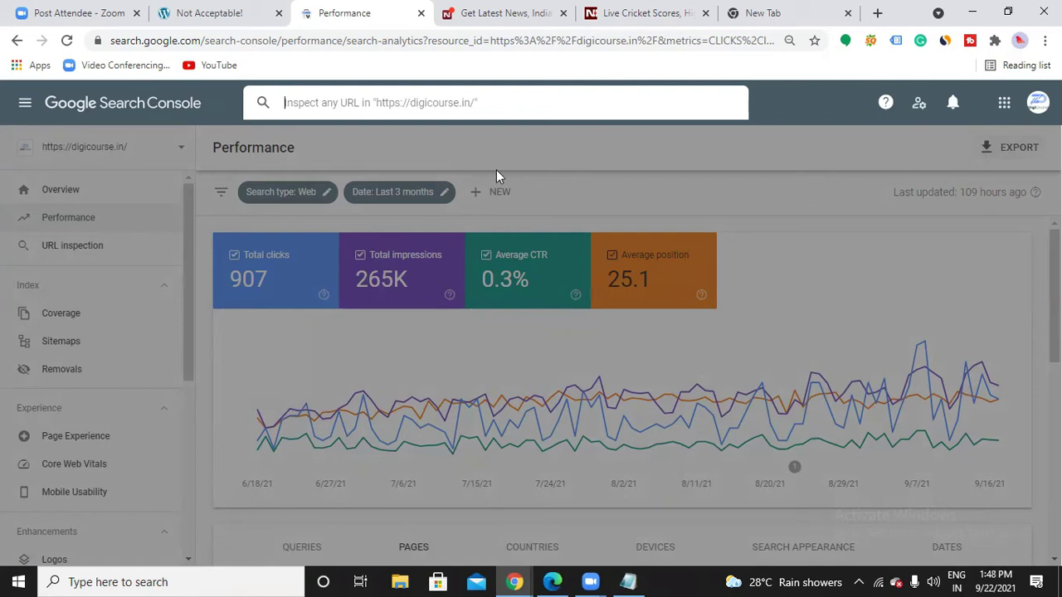
pyautogui.click(769, 15)
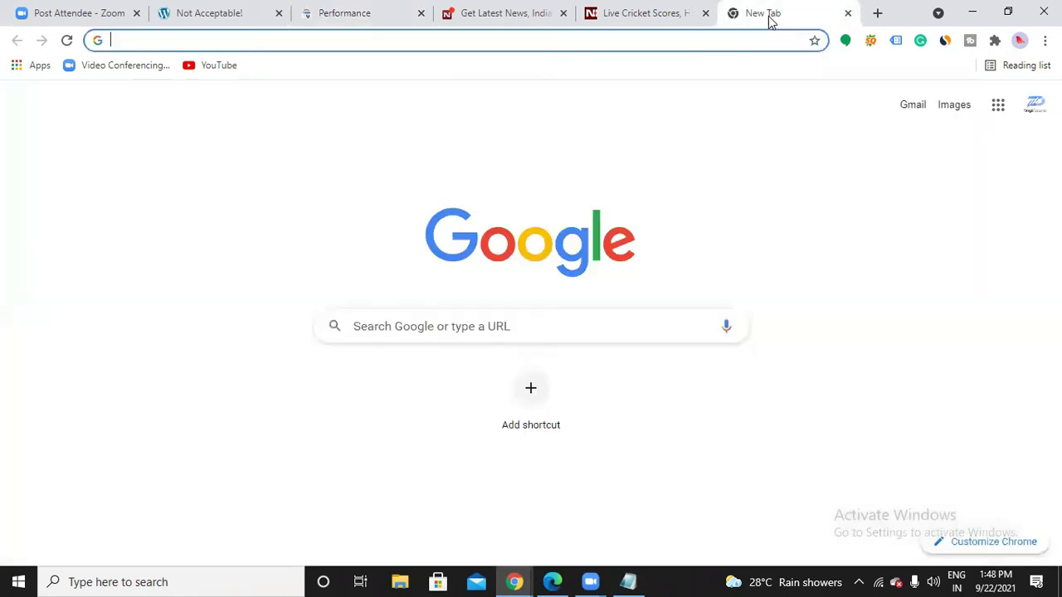
pyautogui.click(674, 39)
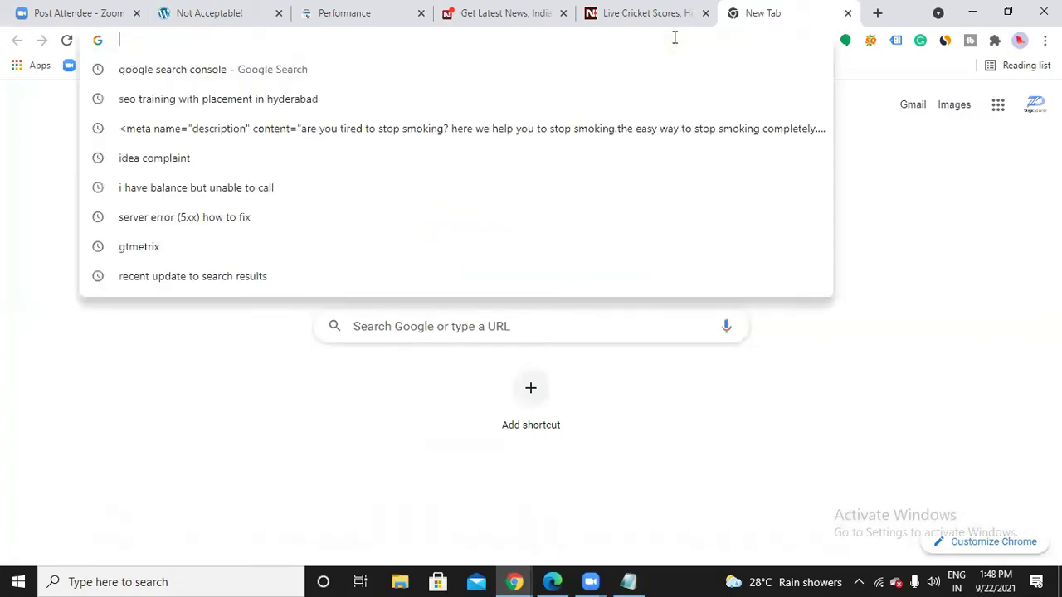
pyautogui.write('vas.heybro.blog')
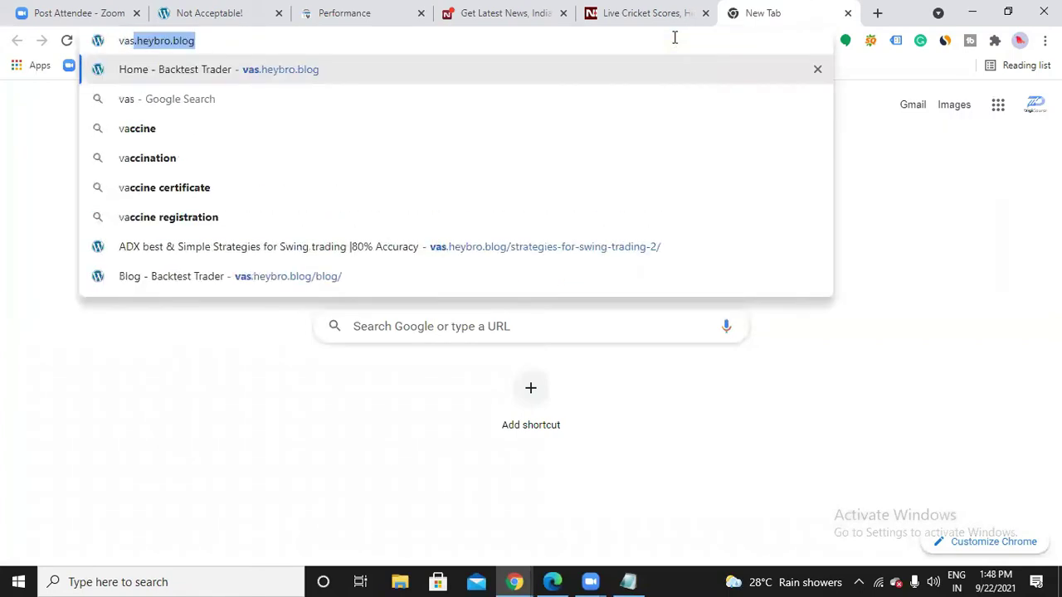
pyautogui.press('Return')
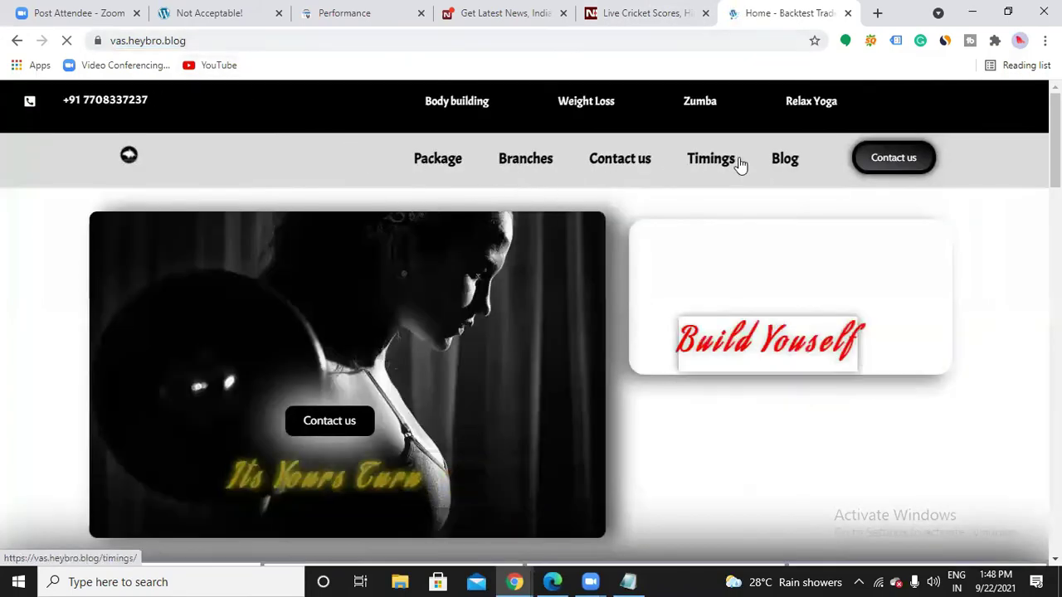
# - Open the "Simple & Best Strategies for swing trading" post from the site's blog and copy its URL
pyautogui.click(779, 165)
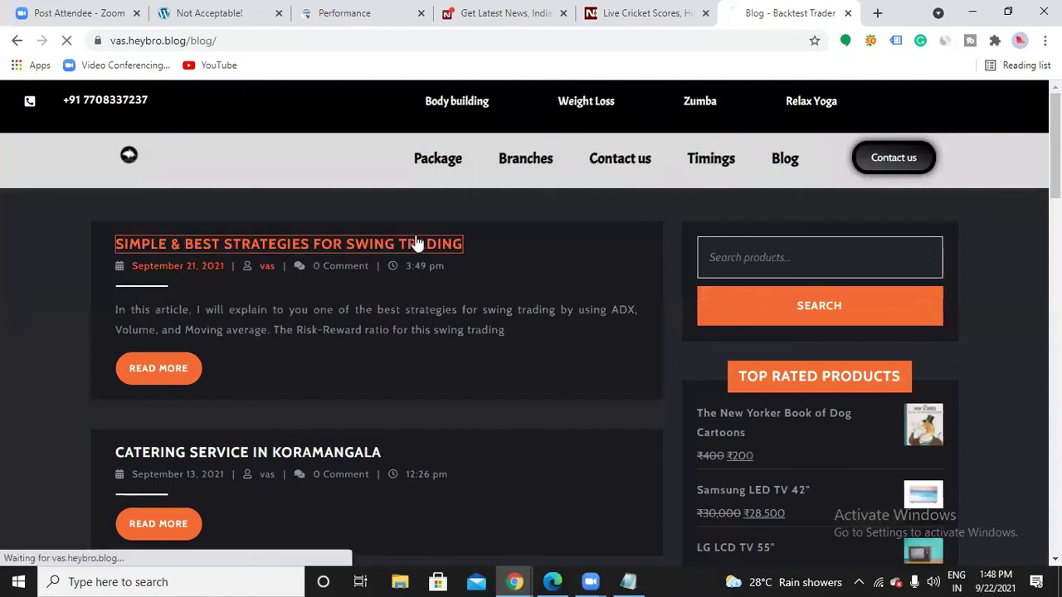
pyautogui.click(417, 243)
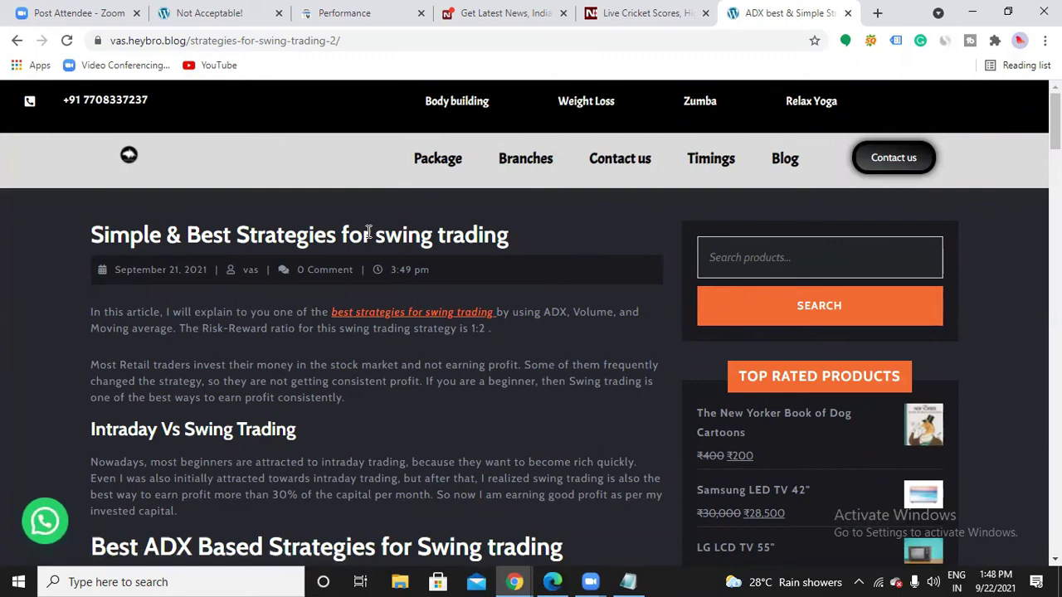
pyautogui.moveTo(367, 42); pyautogui.dragTo(111, 40)
pyautogui.hotkey('ctrl', 'c')
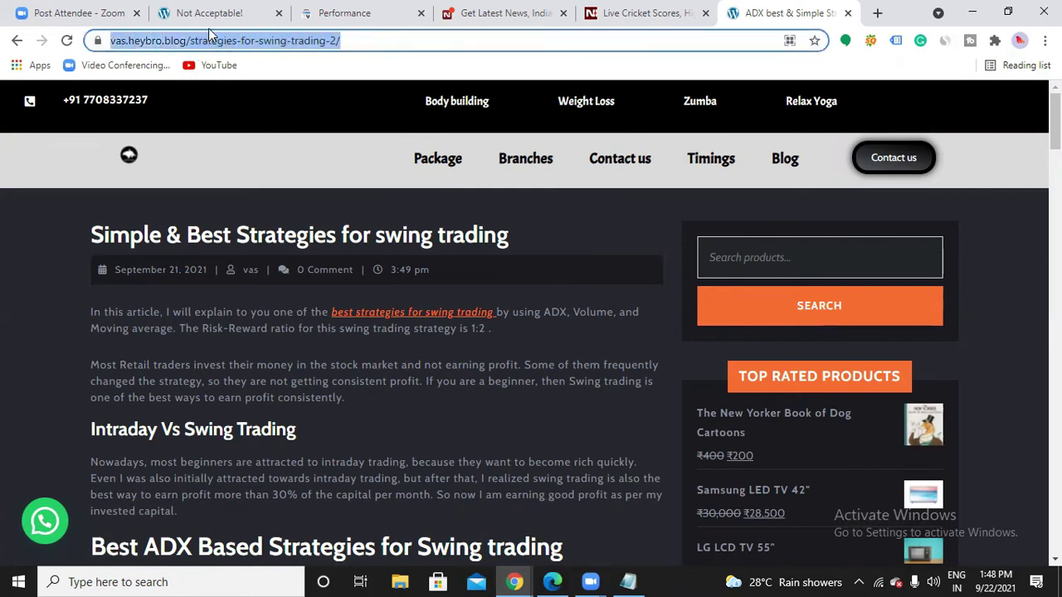
pyautogui.click(359, 23)
pyautogui.hotkey('ctrl', 'v')
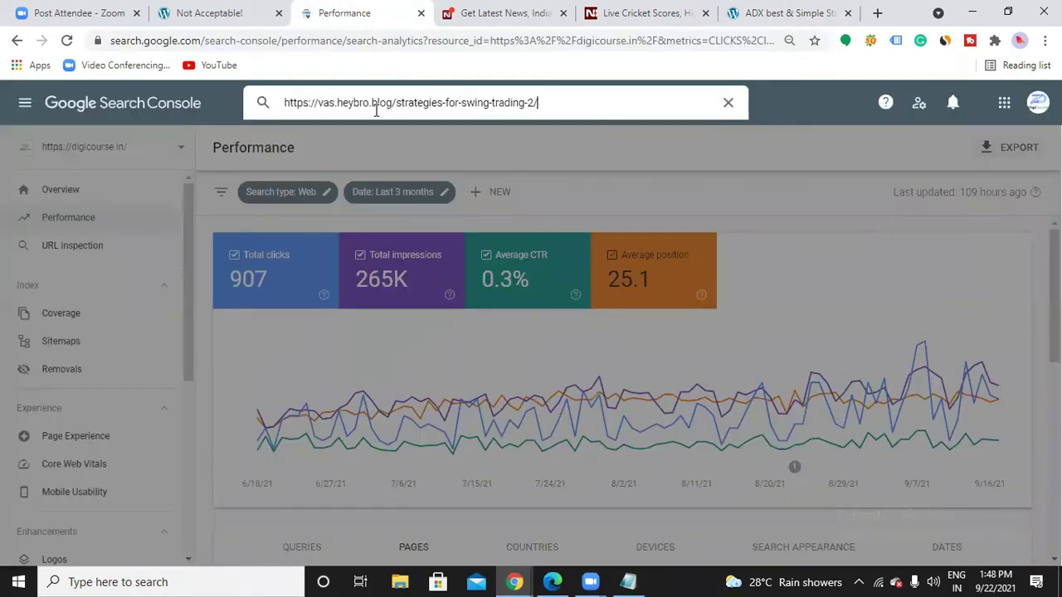
pyautogui.press('Return')
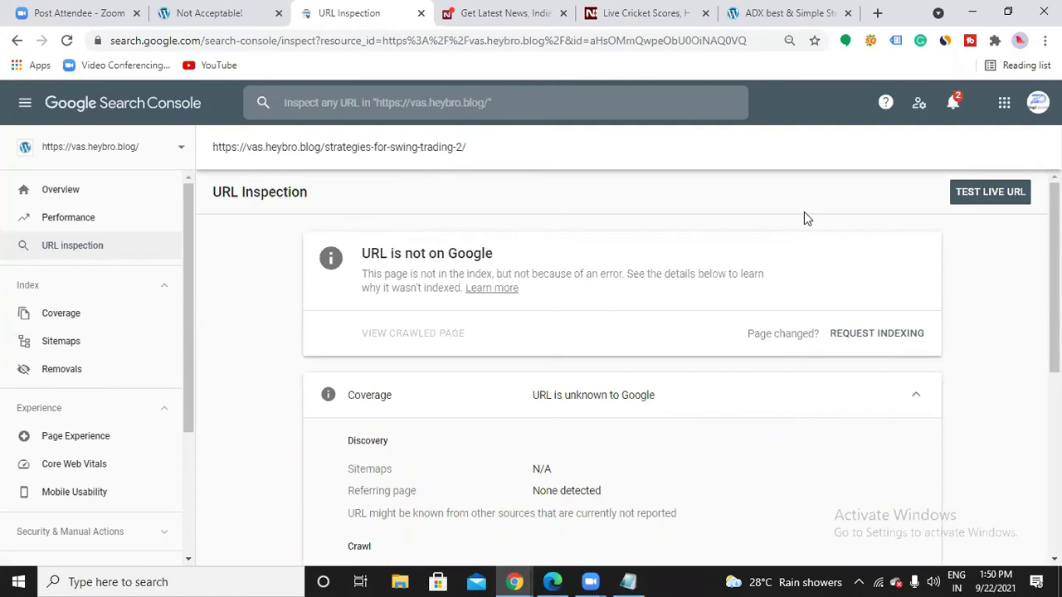
# - Run a live test of the inspected URL, request its indexing and dismiss the notice
pyautogui.click(976, 195)
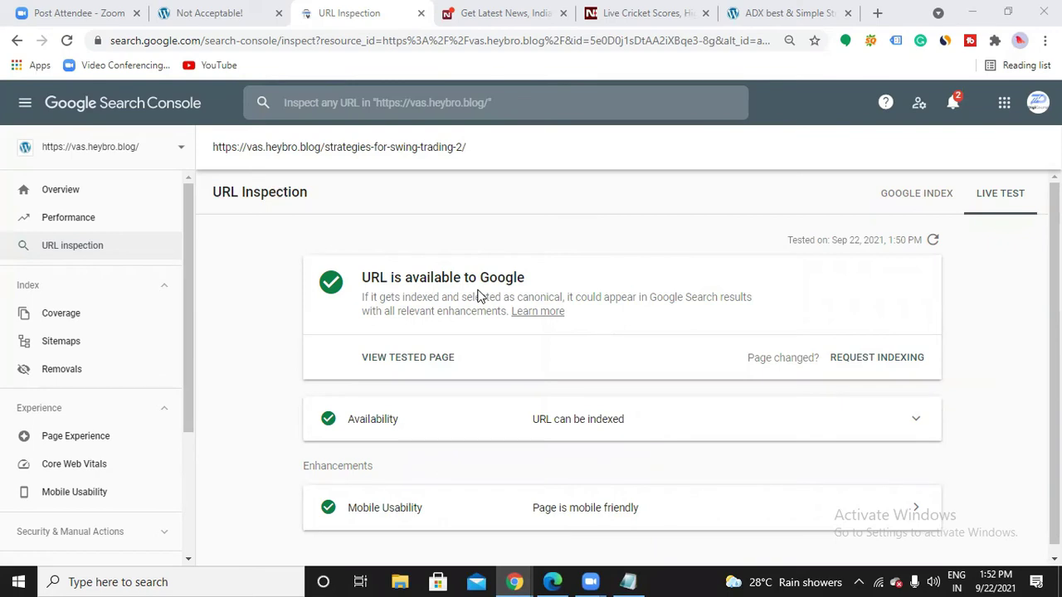
pyautogui.scroll(-1, 477, 296)
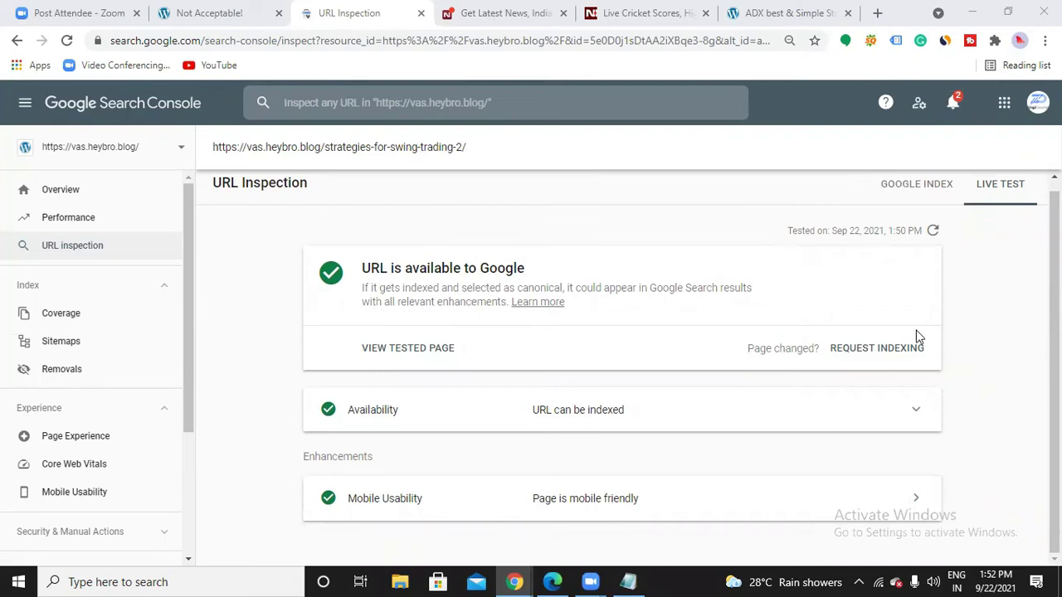
pyautogui.click(901, 350)
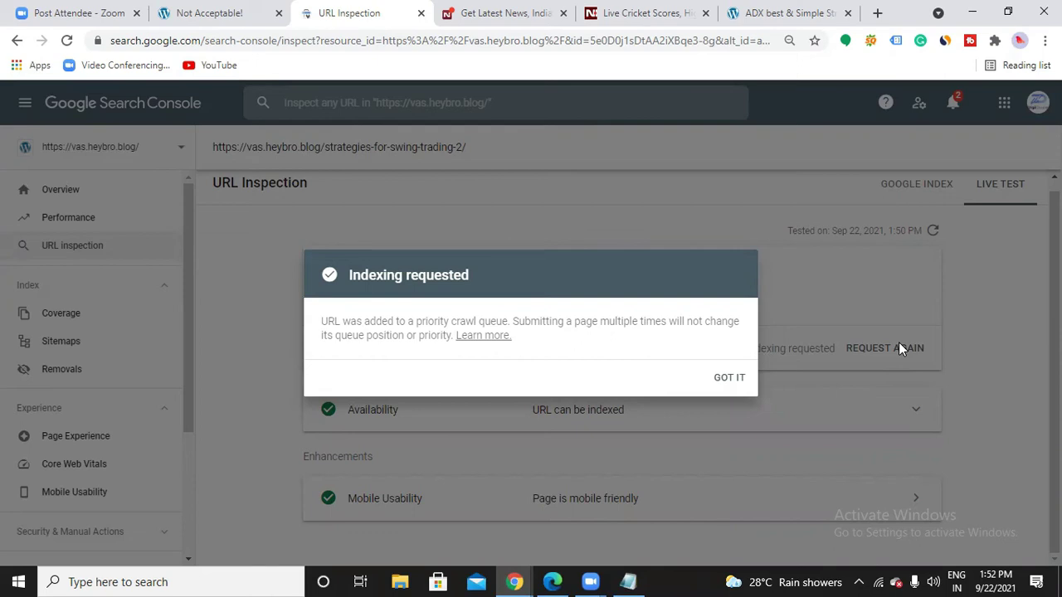
pyautogui.click(731, 377)
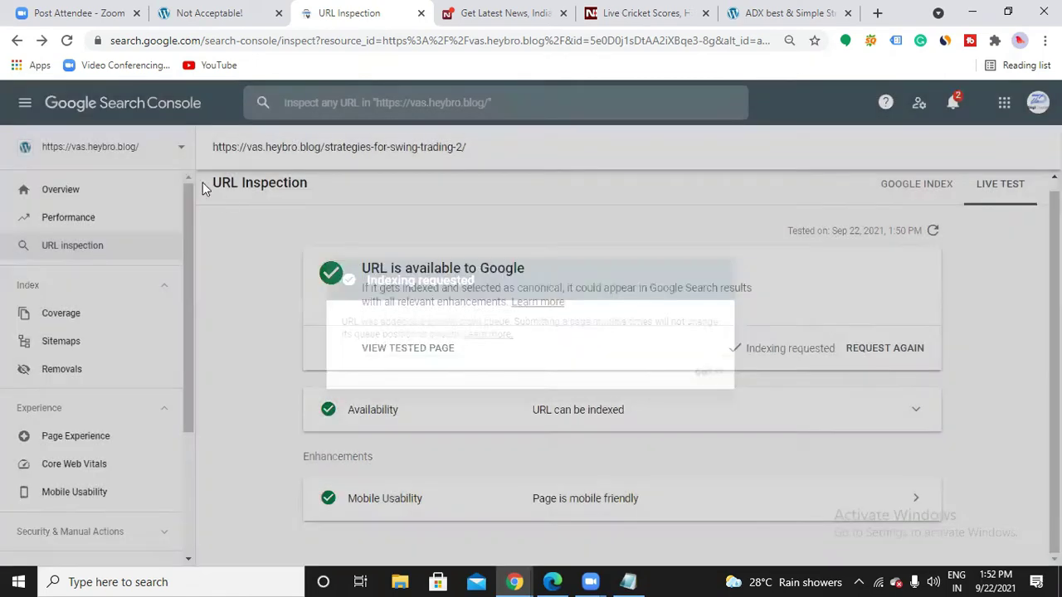
pyautogui.click(182, 151)
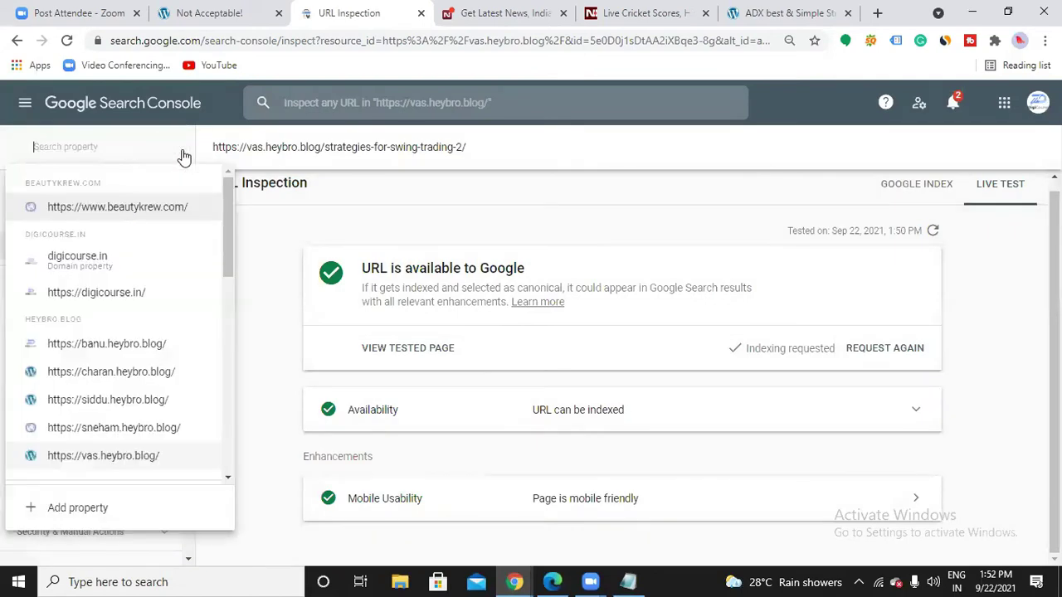
pyautogui.click(122, 293)
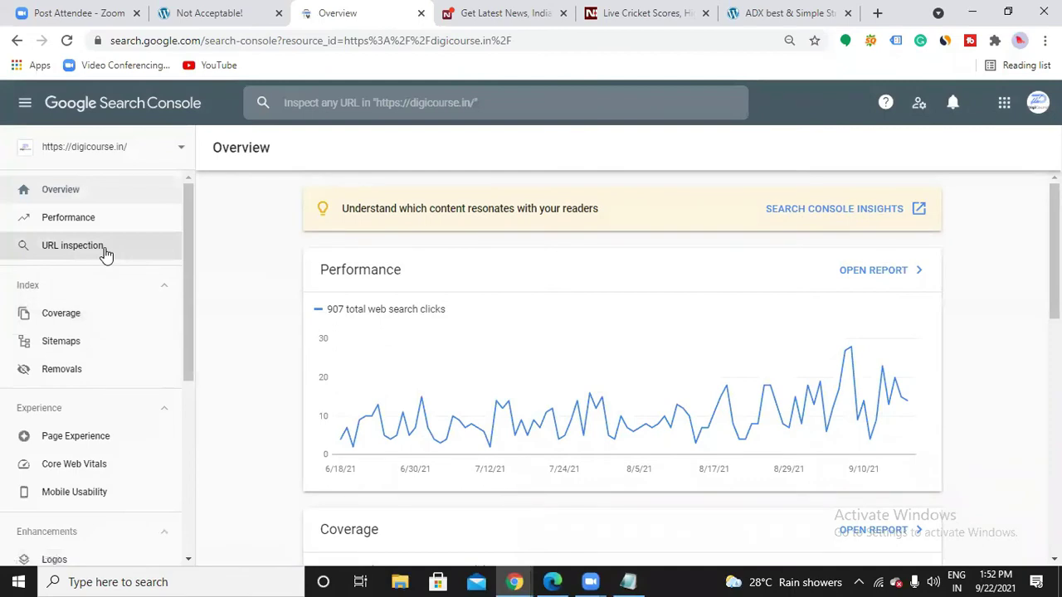
pyautogui.click(97, 247)
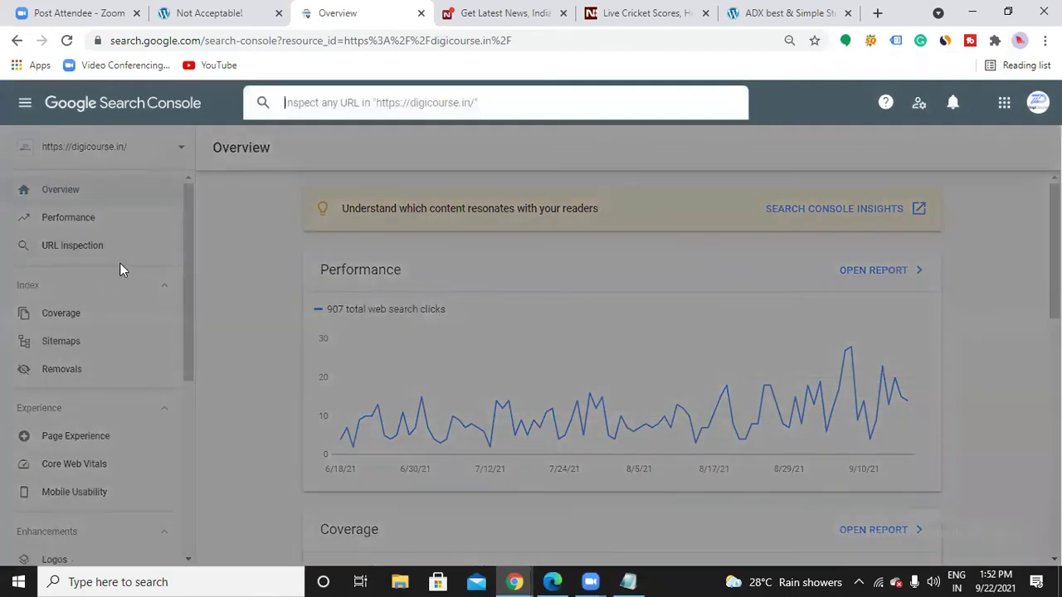
pyautogui.click(217, 291)
pyautogui.click(108, 316)
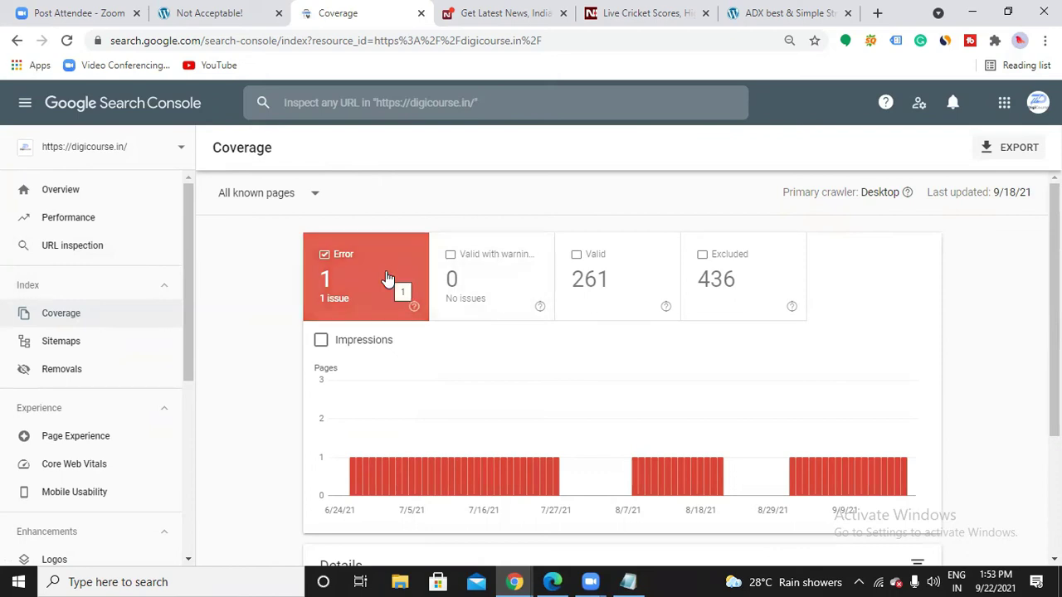
# - Examine the Server error (5xx) issue from the Coverage details and return to the main Coverage report
pyautogui.scroll(-1, 403, 308)
pyautogui.scroll(-2, 394, 264)
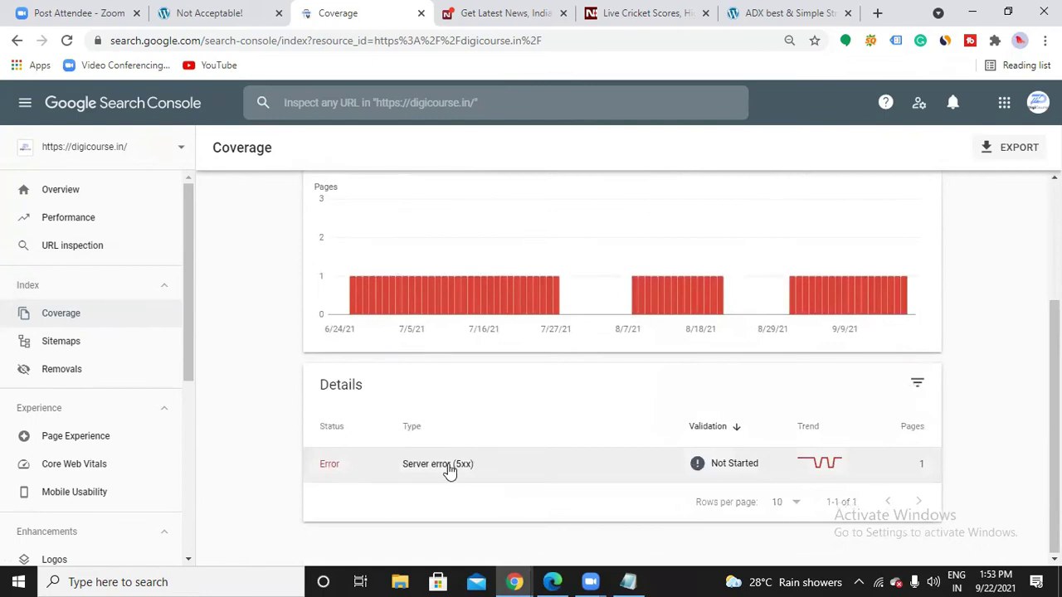
pyautogui.click(491, 464)
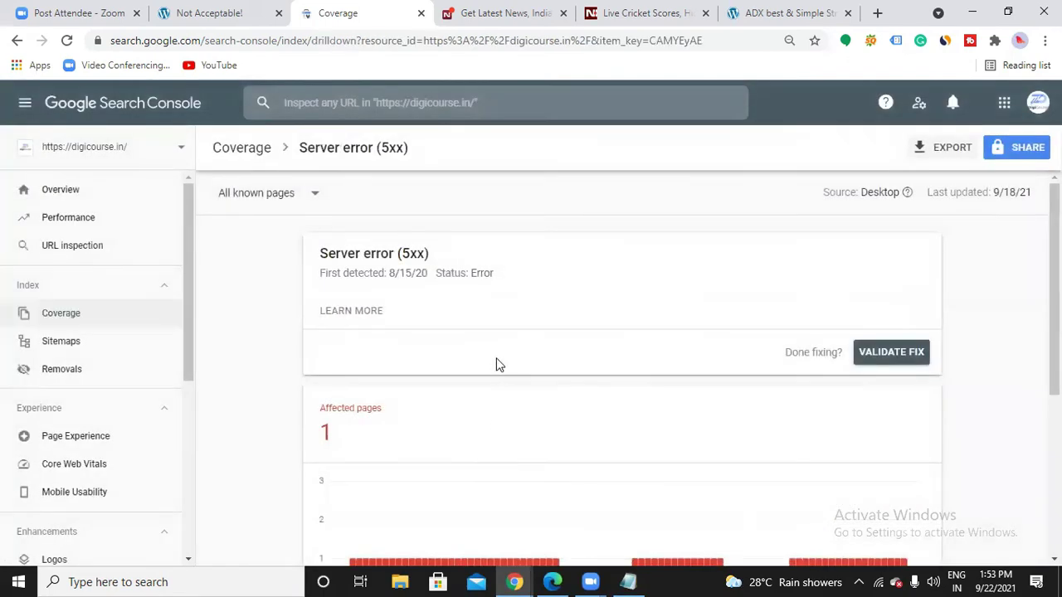
pyautogui.scroll(-2, 502, 428)
pyautogui.scroll(2, 495, 323)
pyautogui.click(249, 151)
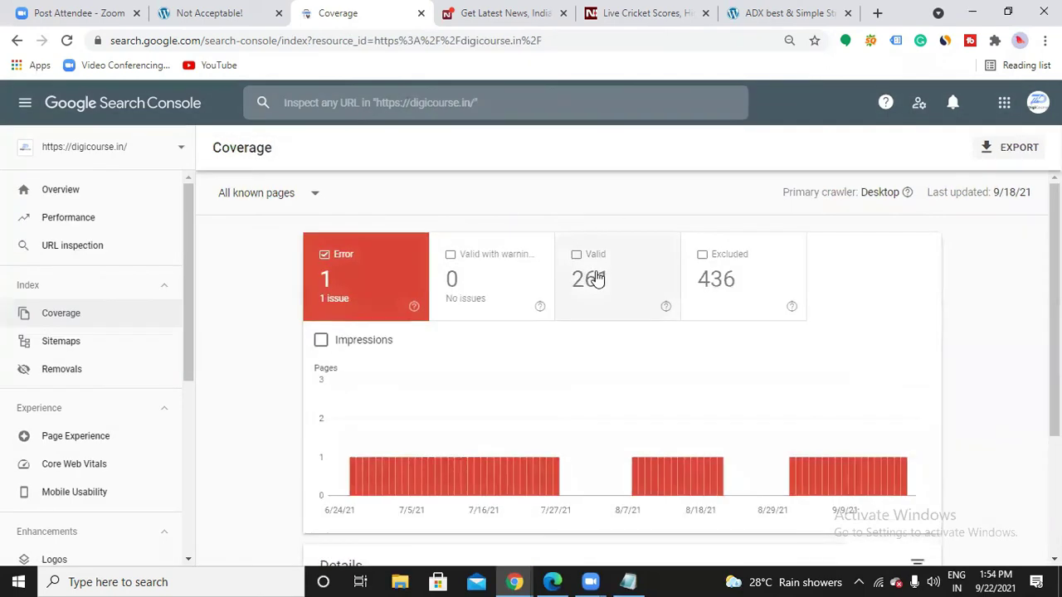
# - Include Valid and Excluded pages in the Coverage report and review their detail rows
pyautogui.click(596, 279)
pyautogui.scroll(-3, 596, 305)
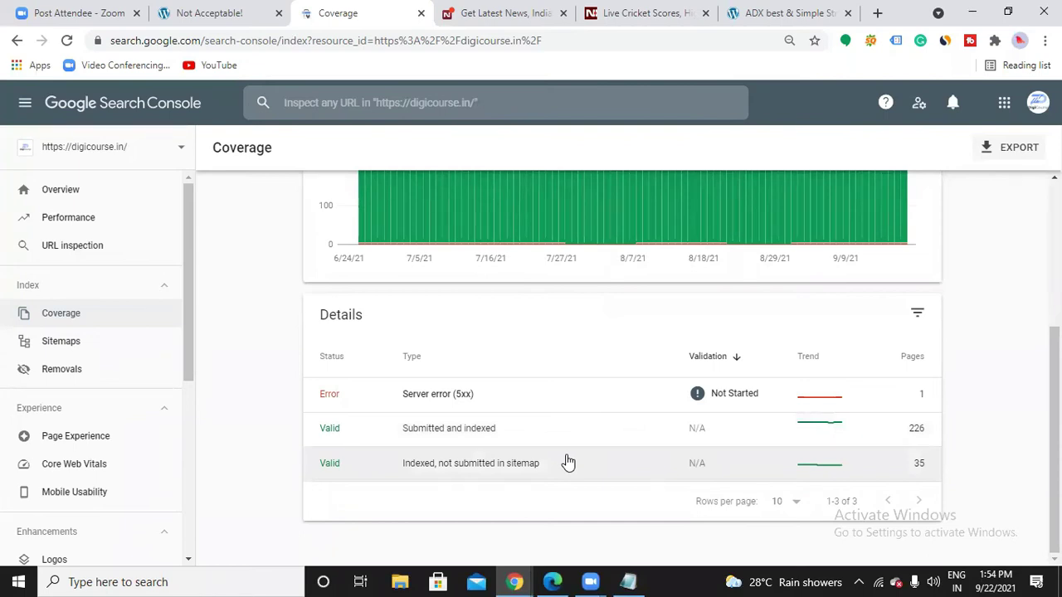
pyautogui.scroll(3, 566, 462)
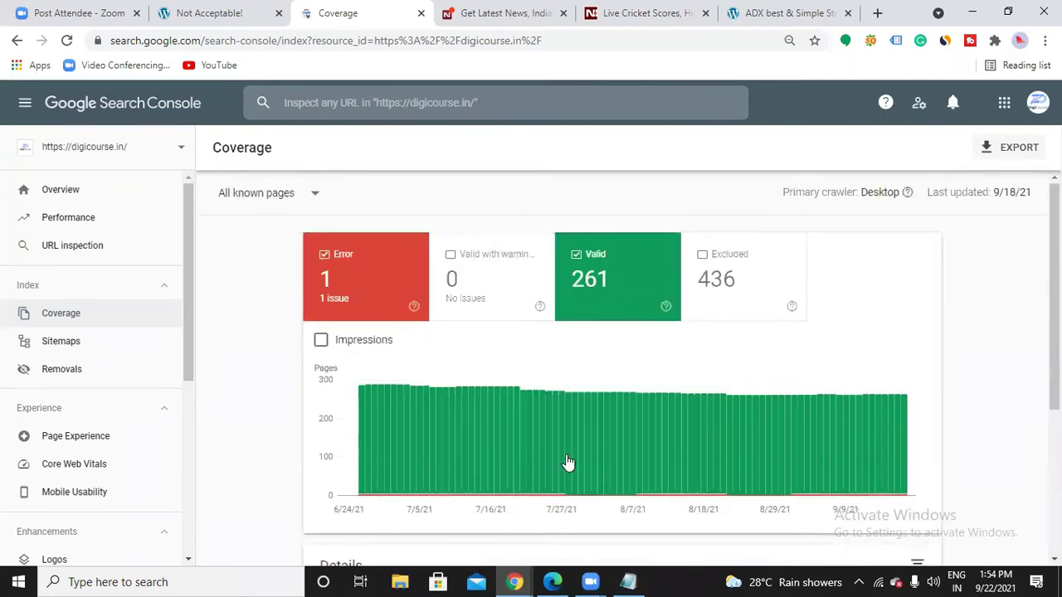
pyautogui.click(738, 305)
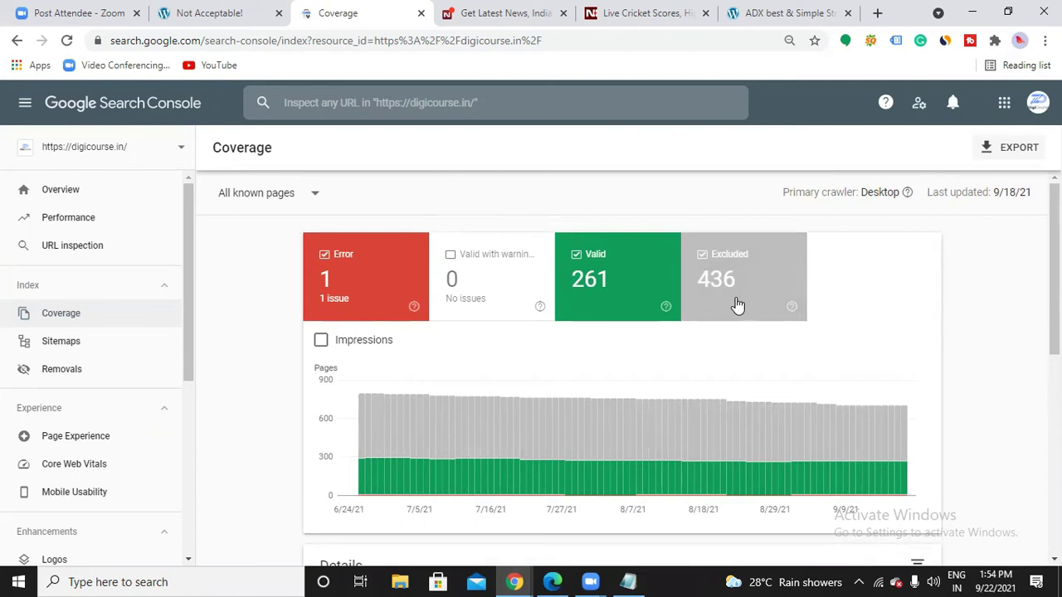
pyautogui.scroll(-7, 738, 305)
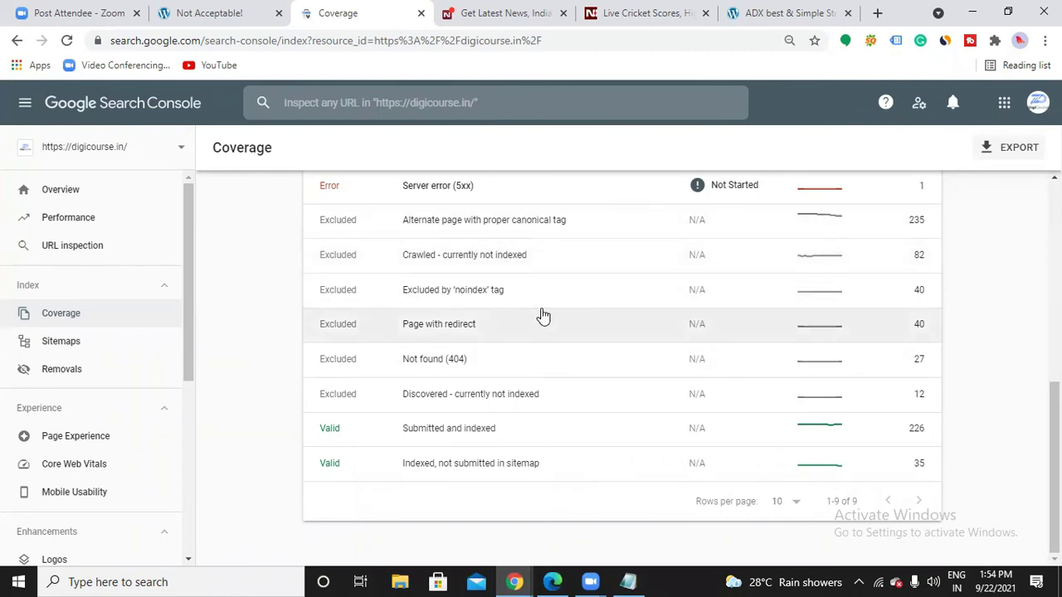
pyautogui.scroll(10, 538, 372)
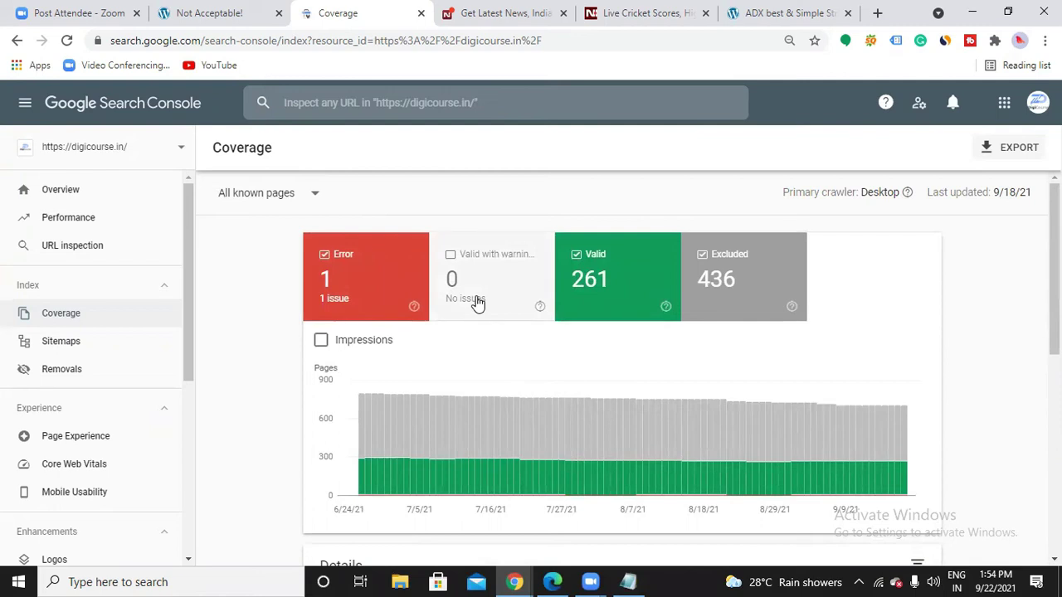
# - View the property's Sitemaps page and open its Removals page
pyautogui.click(107, 348)
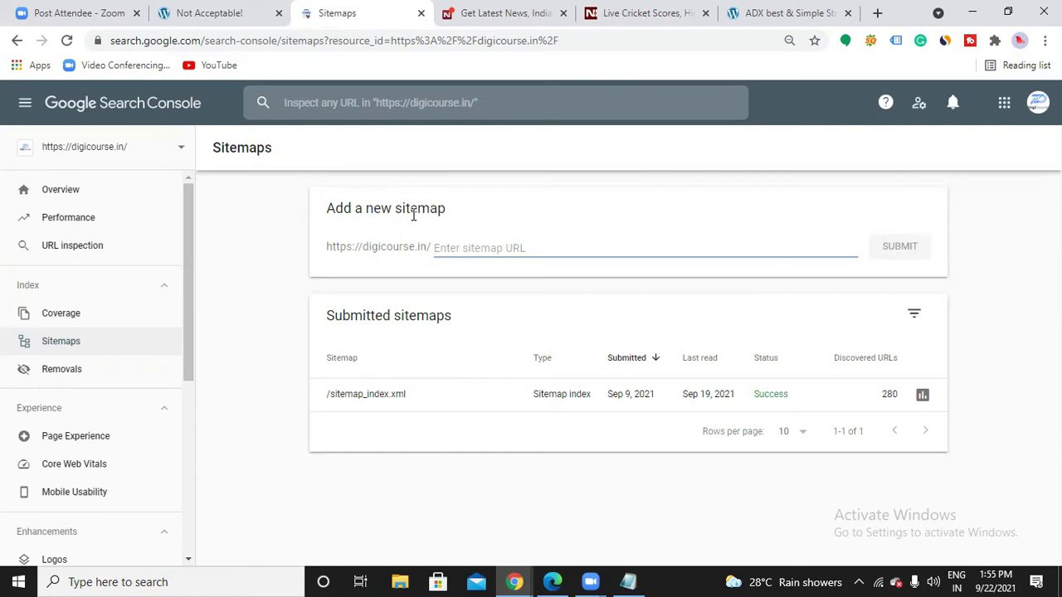
pyautogui.click(94, 384)
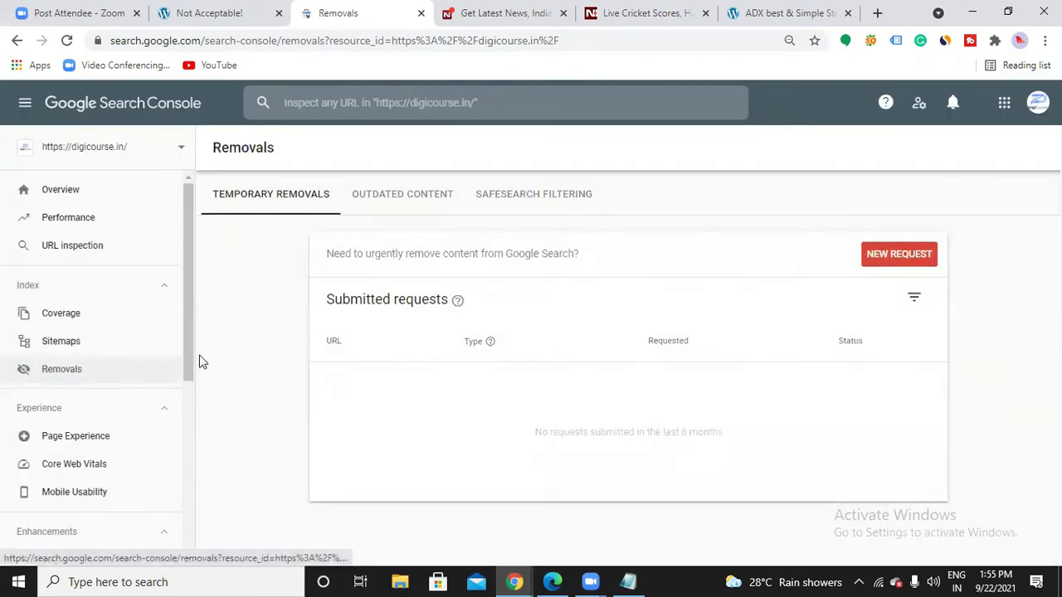
# - Switch to the swing trading blog post and highlight its full URL
pyautogui.click(822, 17)
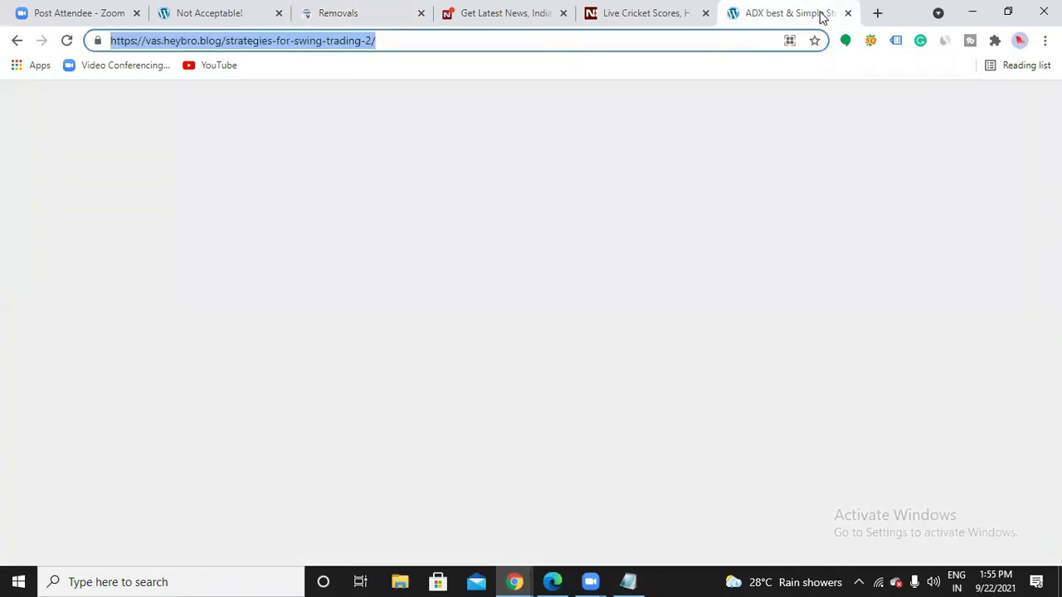
pyautogui.click(405, 39)
pyautogui.moveTo(375, 40); pyautogui.dragTo(113, 38)
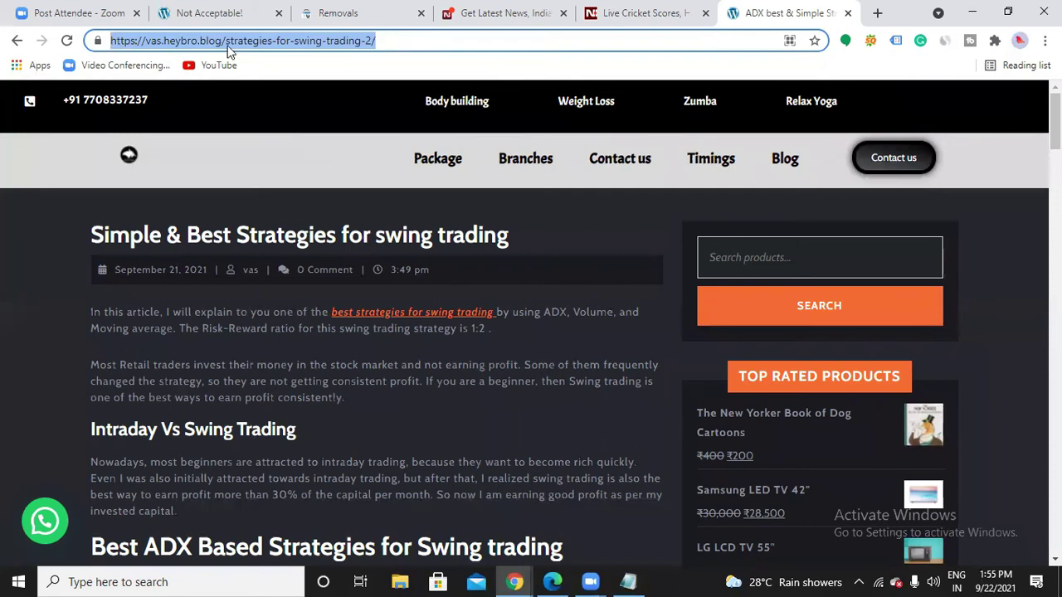
pyautogui.click(412, 39)
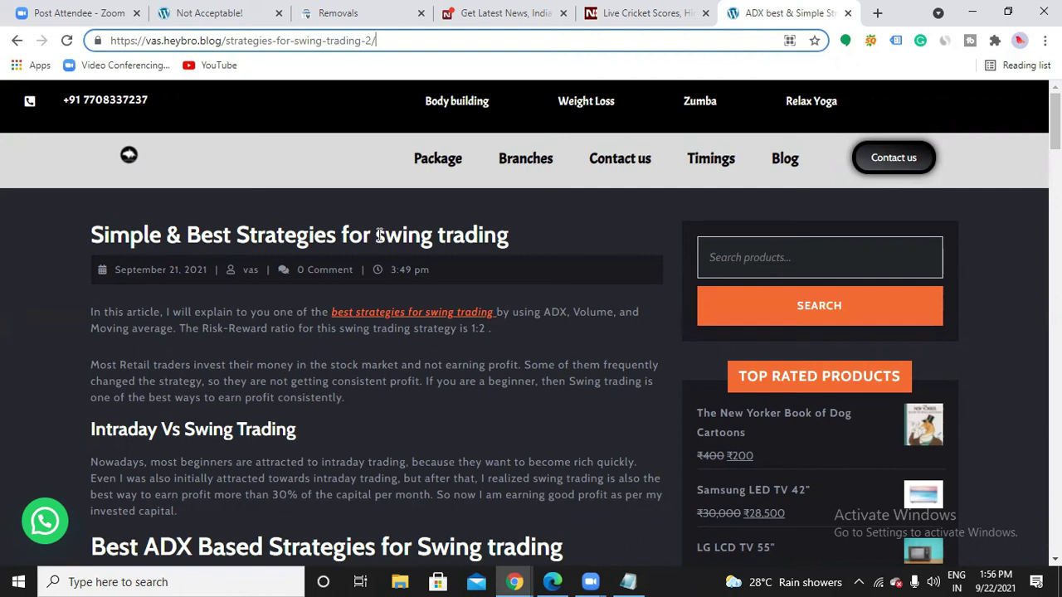
# - Return to Search Console's Removals page, view the new temporary URL removal request form and cancel it
pyautogui.click(373, 13)
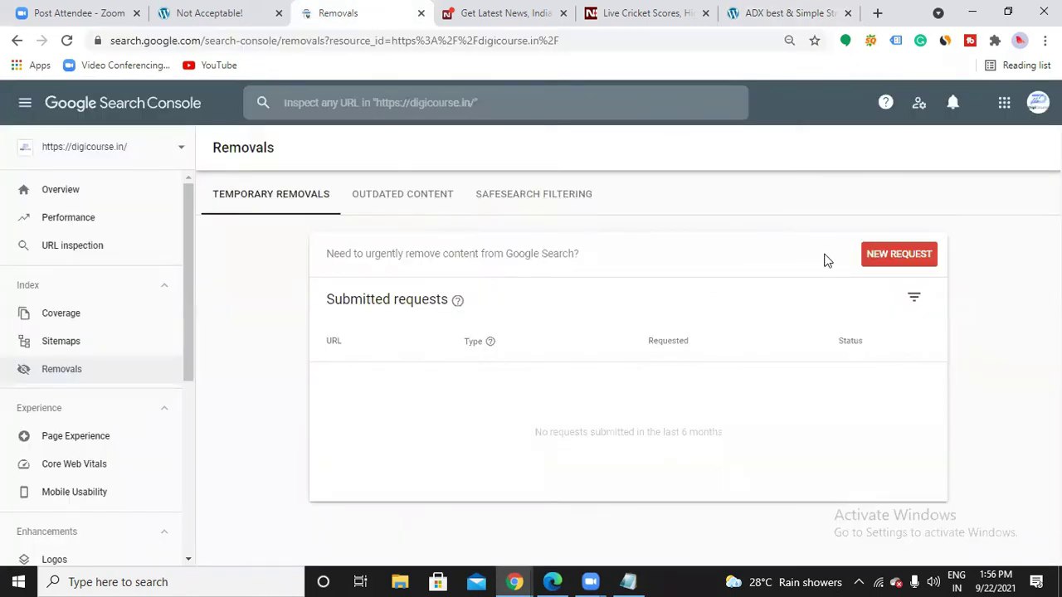
pyautogui.click(894, 255)
pyautogui.click(470, 325)
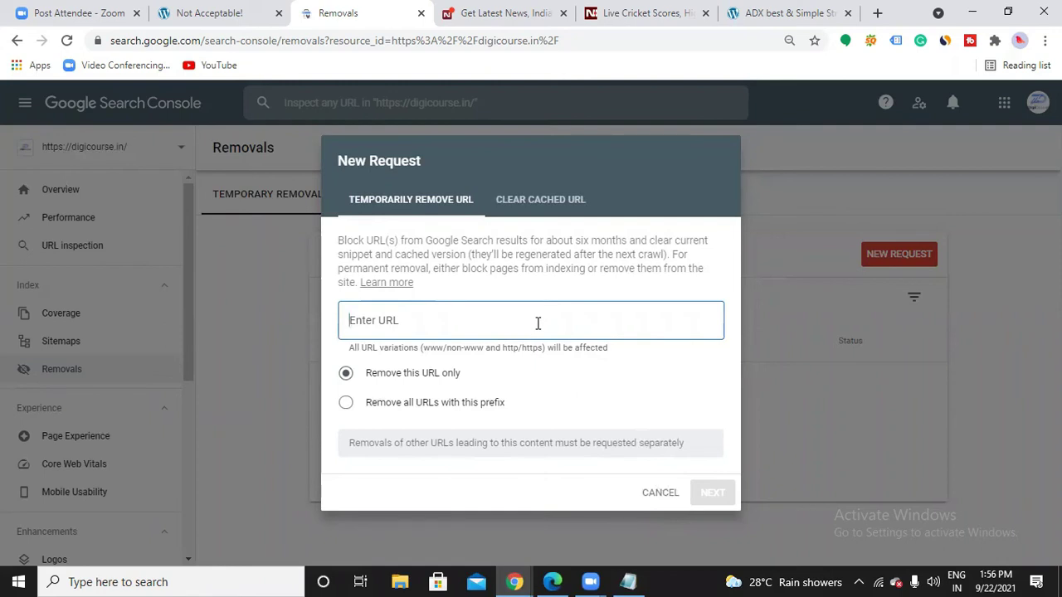
pyautogui.click(662, 497)
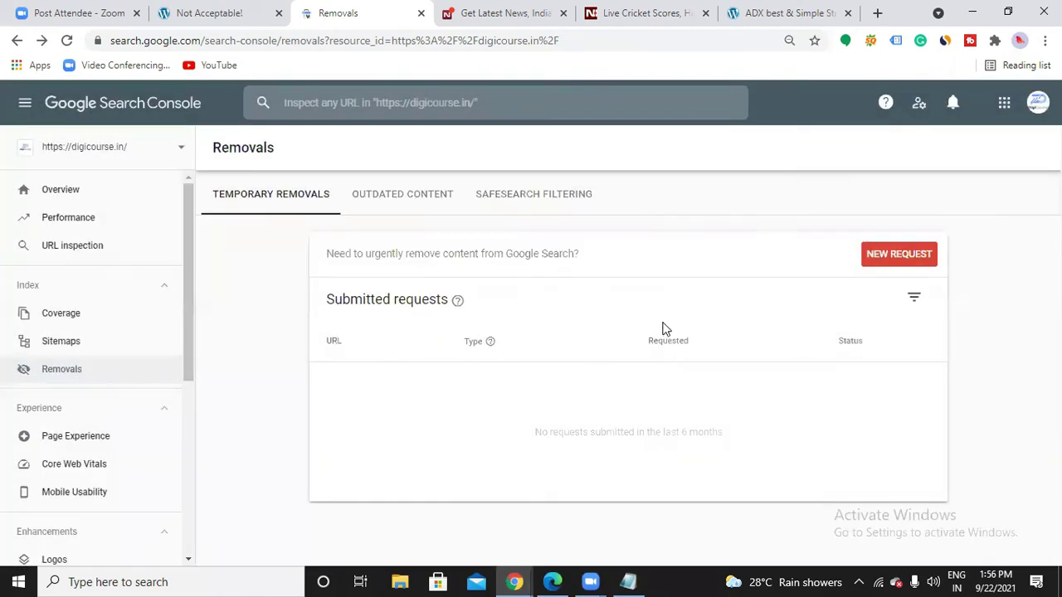
# - Open the Page Experience report and examine its page experience signals
pyautogui.click(104, 437)
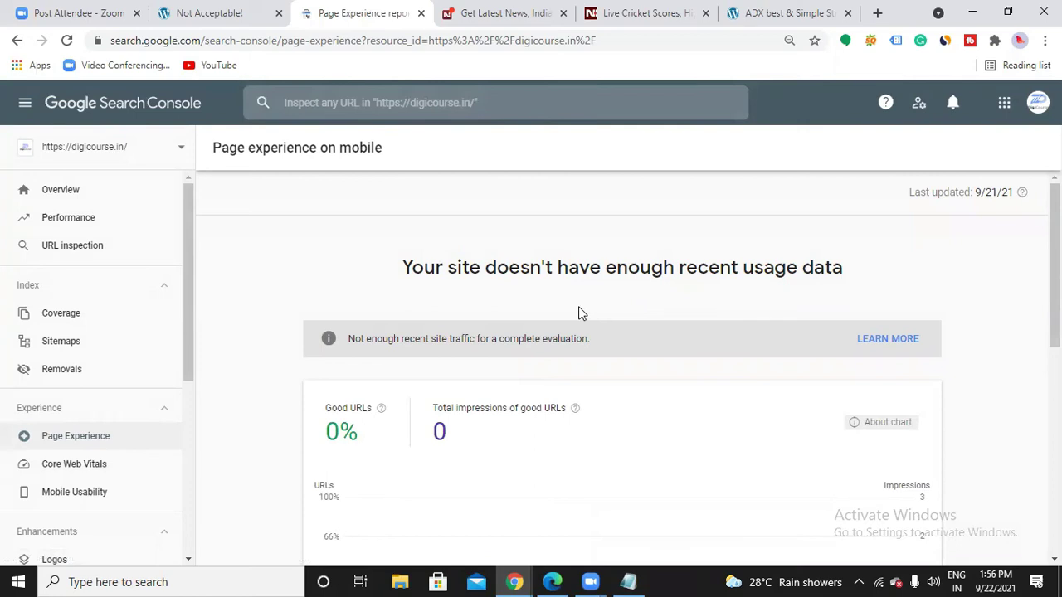
pyautogui.scroll(-5, 580, 312)
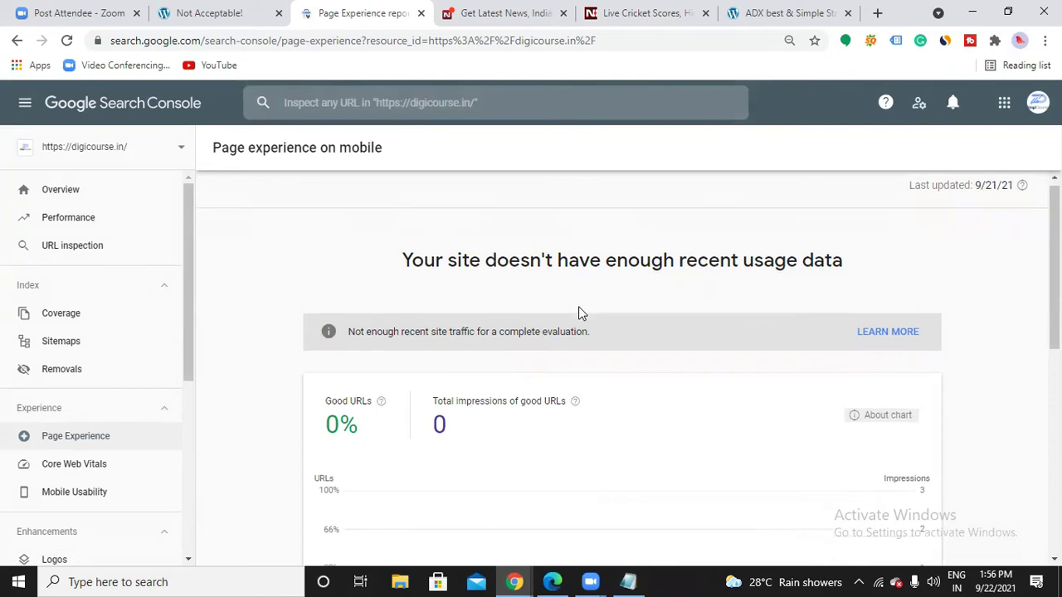
pyautogui.scroll(-1, 580, 314)
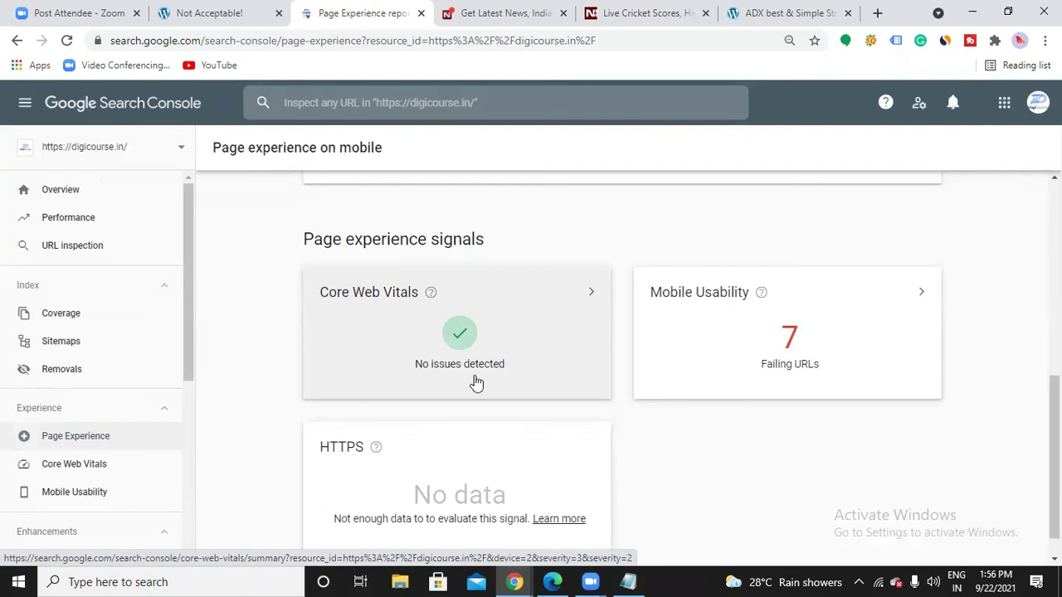
# - Switch to the Notepad notes and add the heading "Core web vitals" with the lines LCP, FID and CLS
pyautogui.click(627, 582)
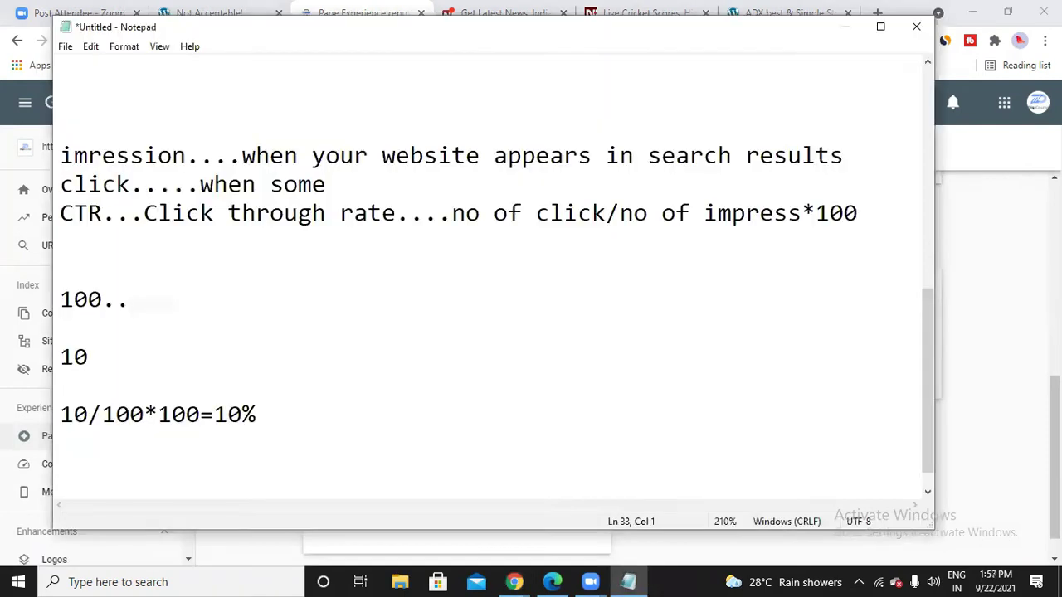
pyautogui.write('Core web ')
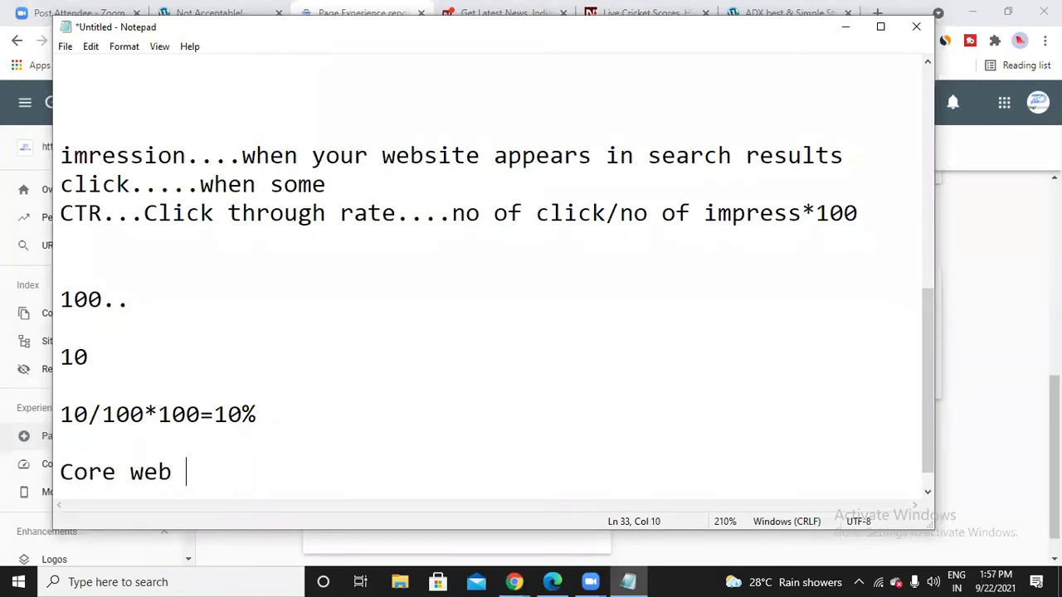
pyautogui.write('vitals')
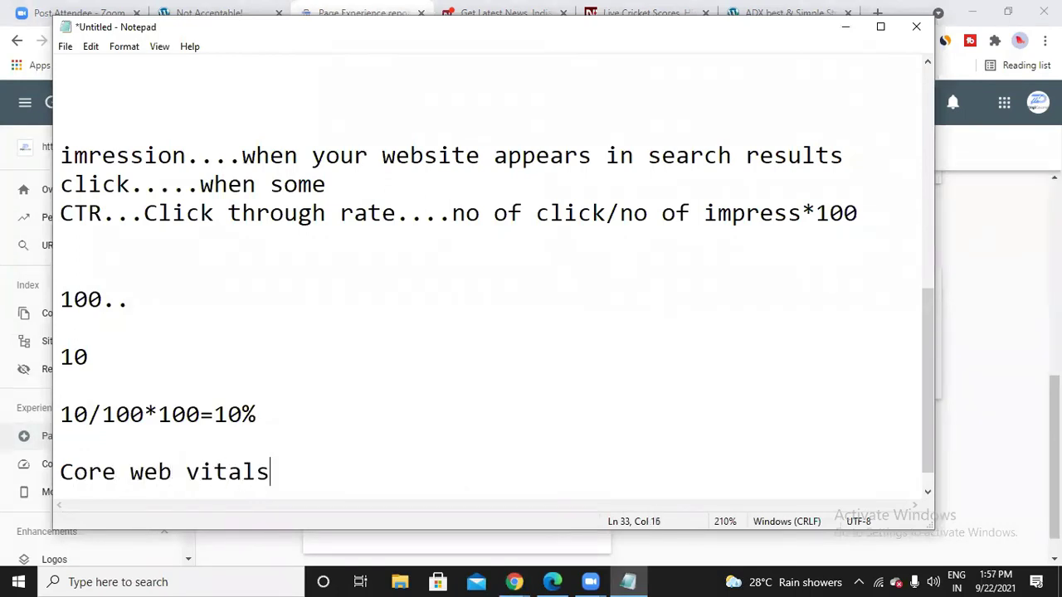
pyautogui.press('Return')
pyautogui.press('Return')
pyautogui.write('LCP')
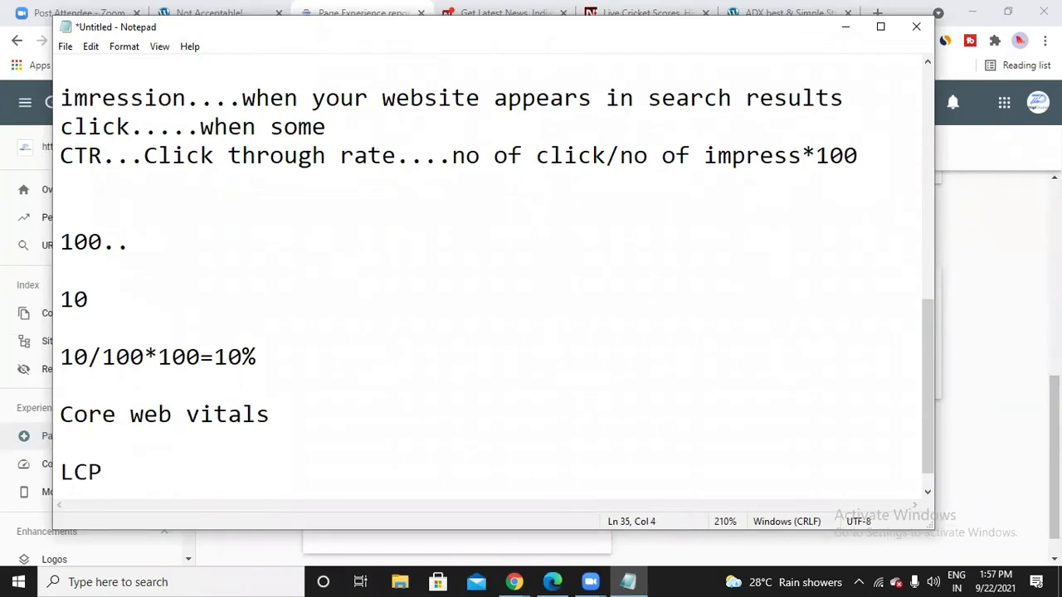
pyautogui.press('Return')
pyautogui.write('FIS')
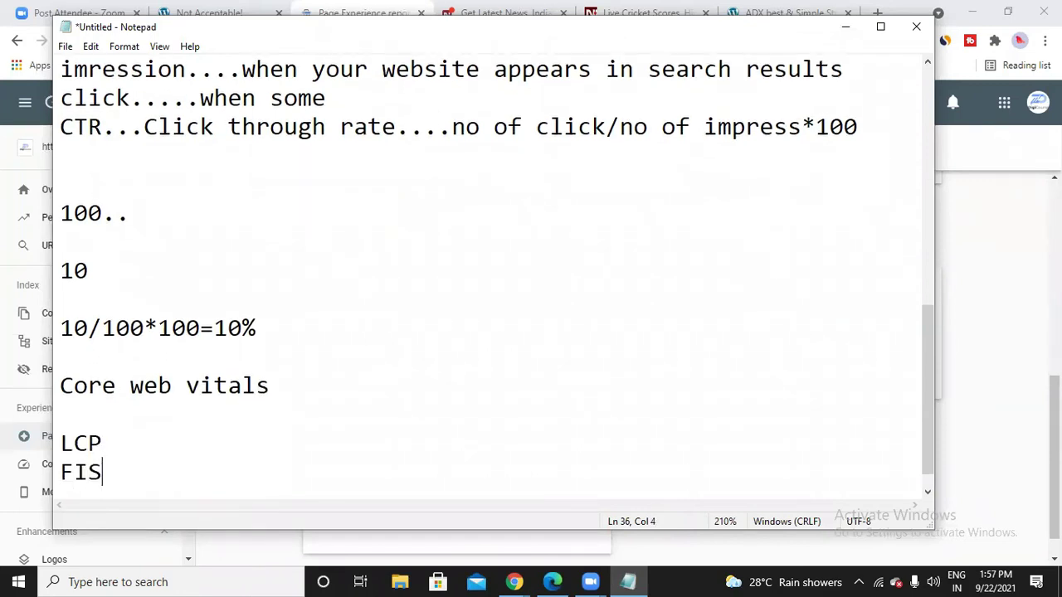
pyautogui.press('BackSpace')
pyautogui.write('D')
pyautogui.press('Return')
pyautogui.write('CLS')
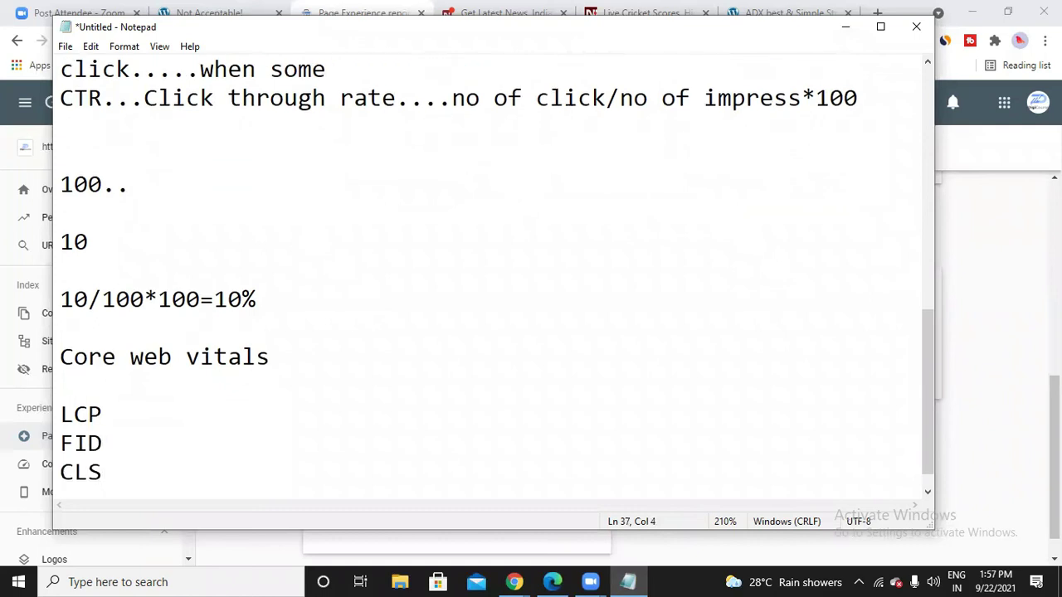
# - Append "(largest contentful paint)" to the LCP line
pyautogui.click(196, 415)
pyautogui.write('(large')
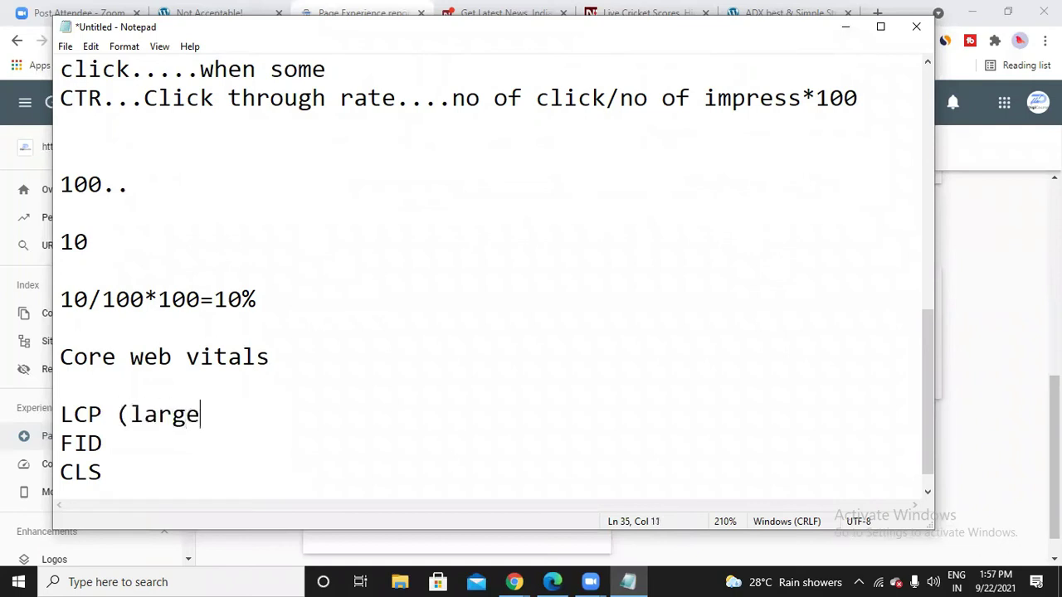
pyautogui.write('st contentful paint)')
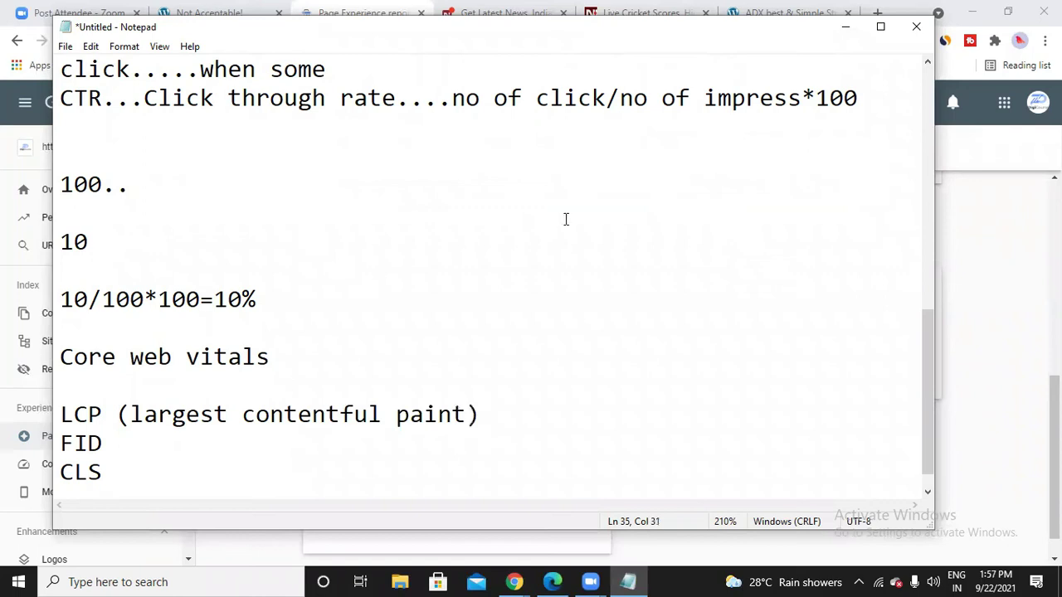
# - Minimize the notes, search Google for "core web vitals" in a new browser tab and open the web.dev Web Vitals result
pyautogui.click(847, 28)
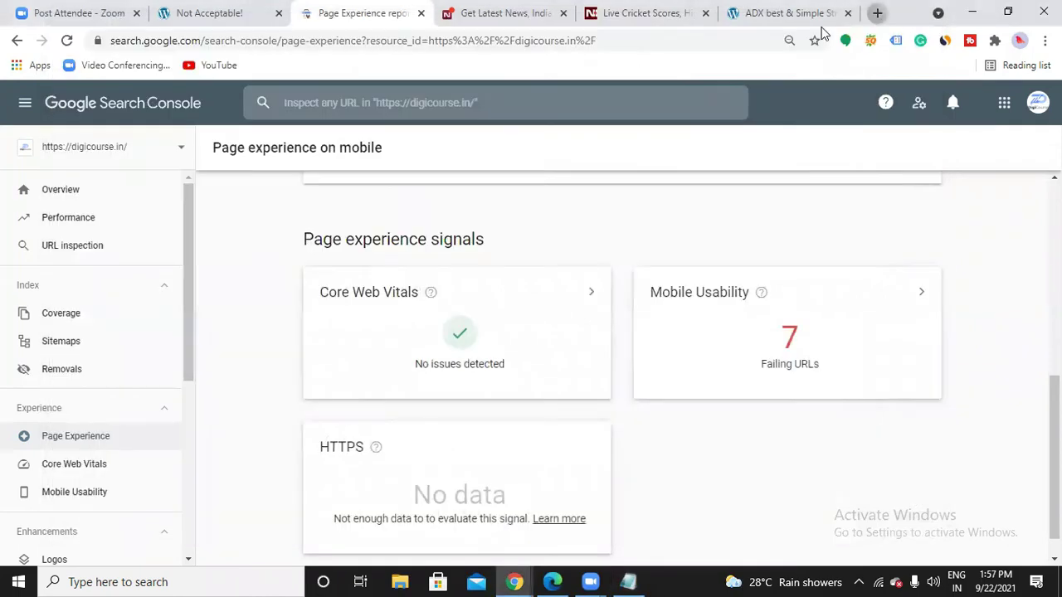
pyautogui.hotkey('ctrl', 't')
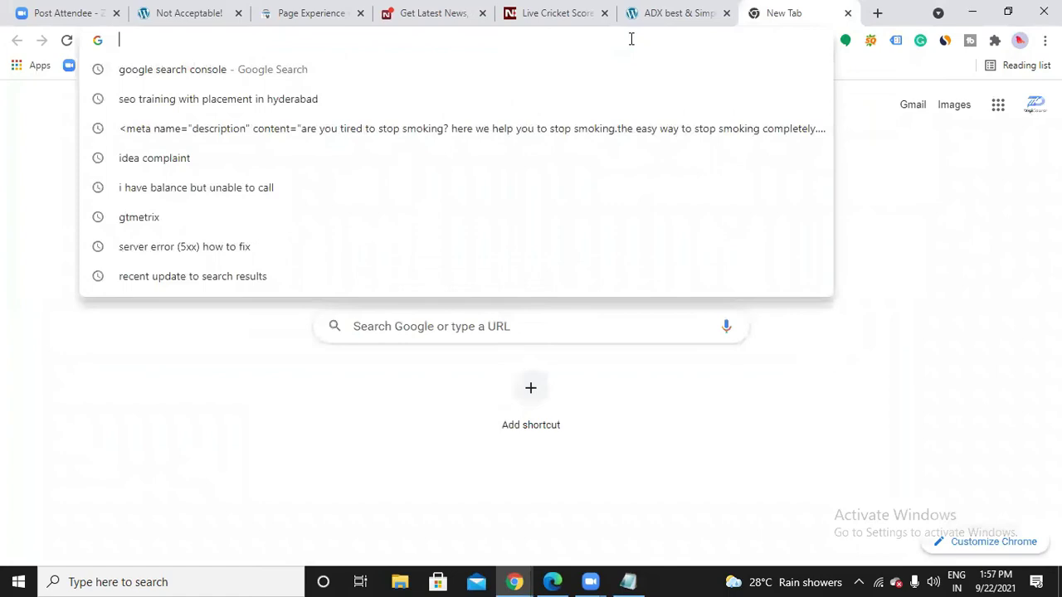
pyautogui.write('core')
pyautogui.press('Return')
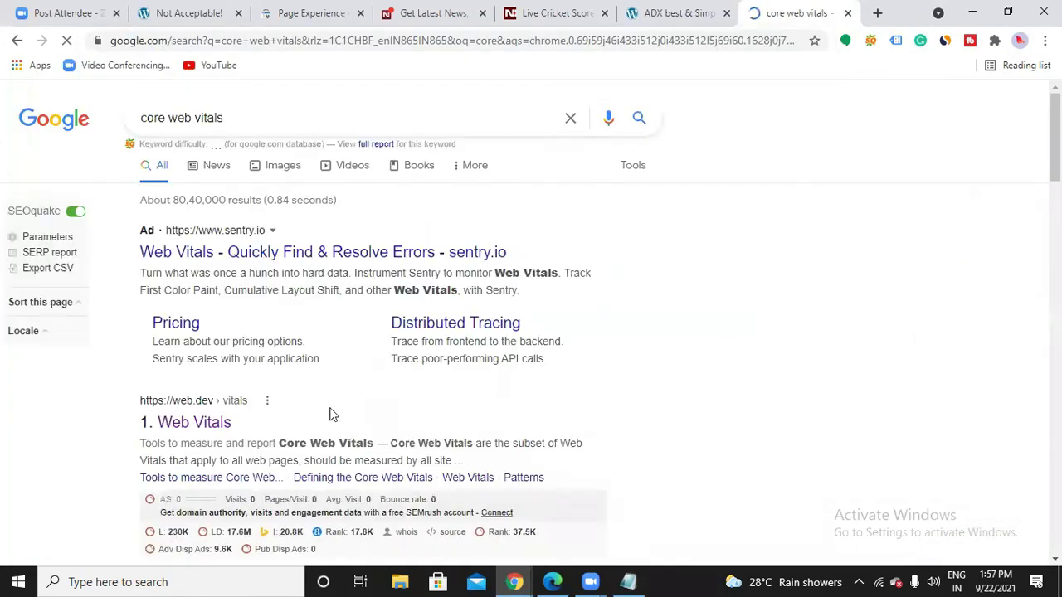
pyautogui.scroll(-1, 213, 355)
pyautogui.click(213, 355)
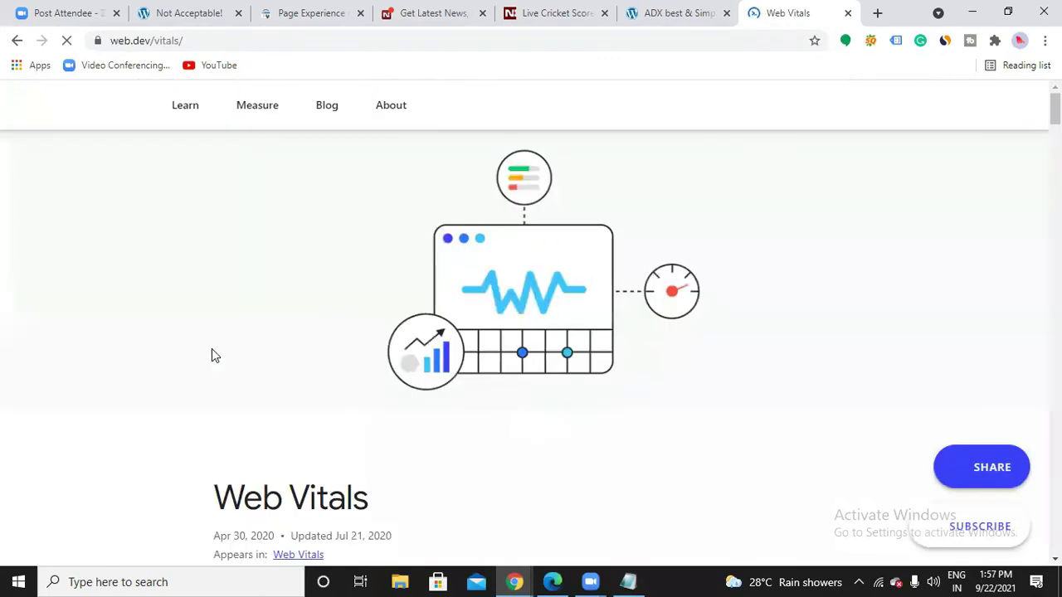
# - Examine the LCP, FID and CLS thresholds on the web.dev page alongside the Core Web Vitals signal in Search Console's Page Experience report
pyautogui.scroll(-5, 339, 429)
pyautogui.scroll(-10, 343, 429)
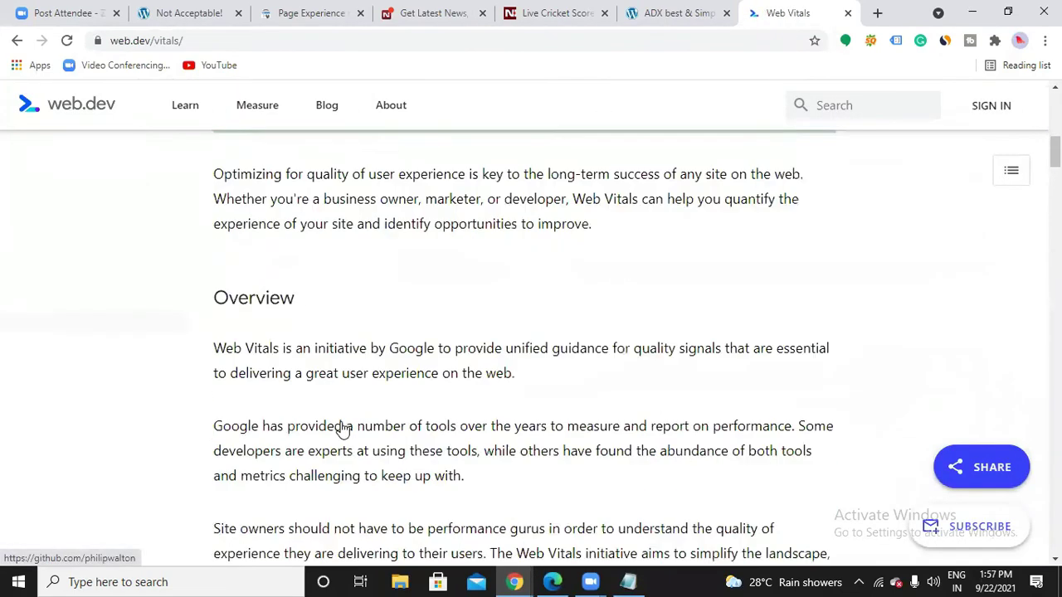
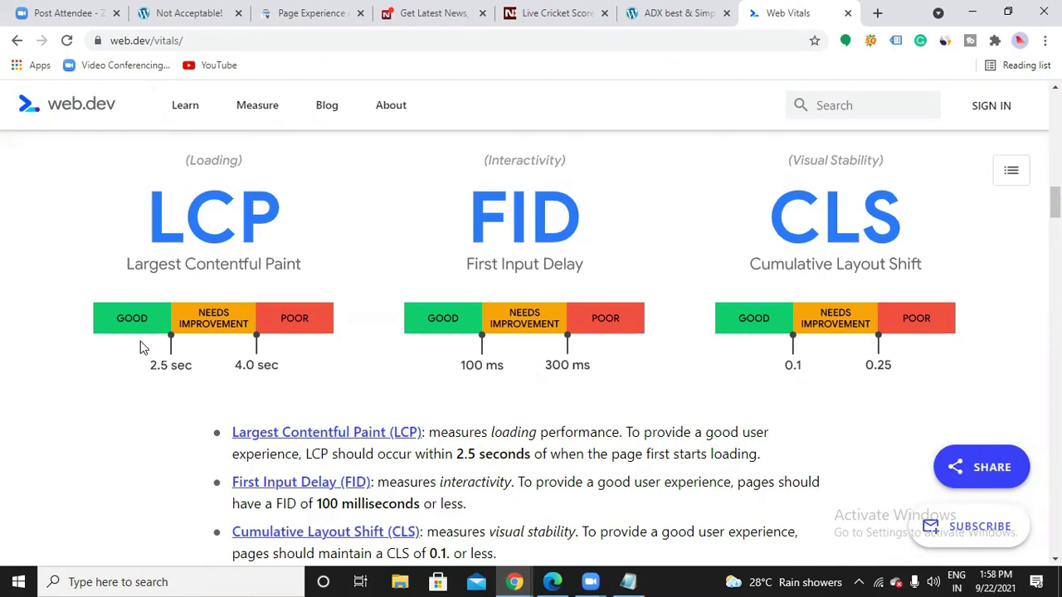
pyautogui.click(304, 15)
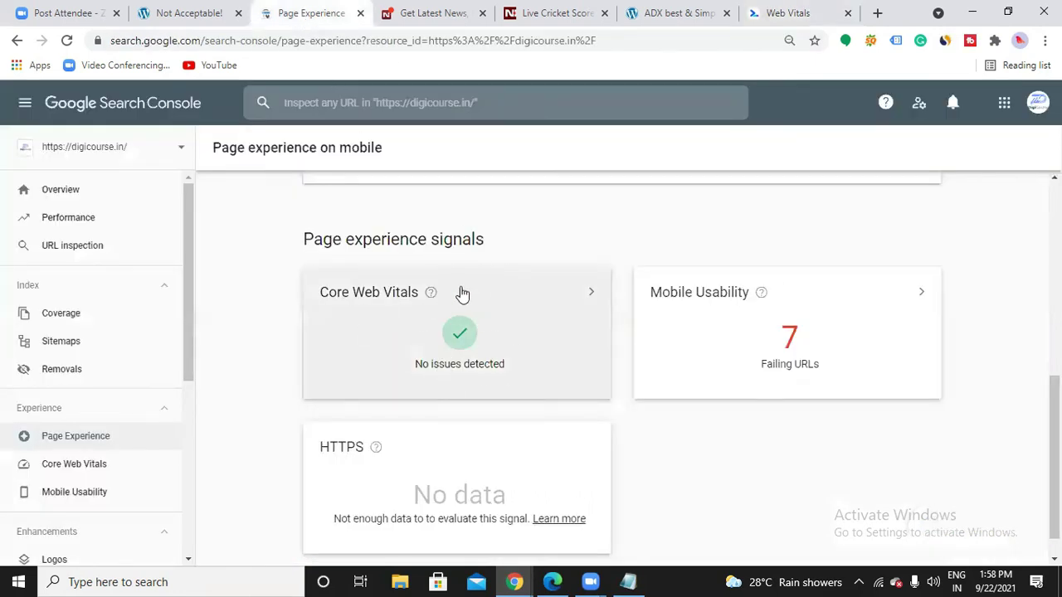
pyautogui.click(458, 325)
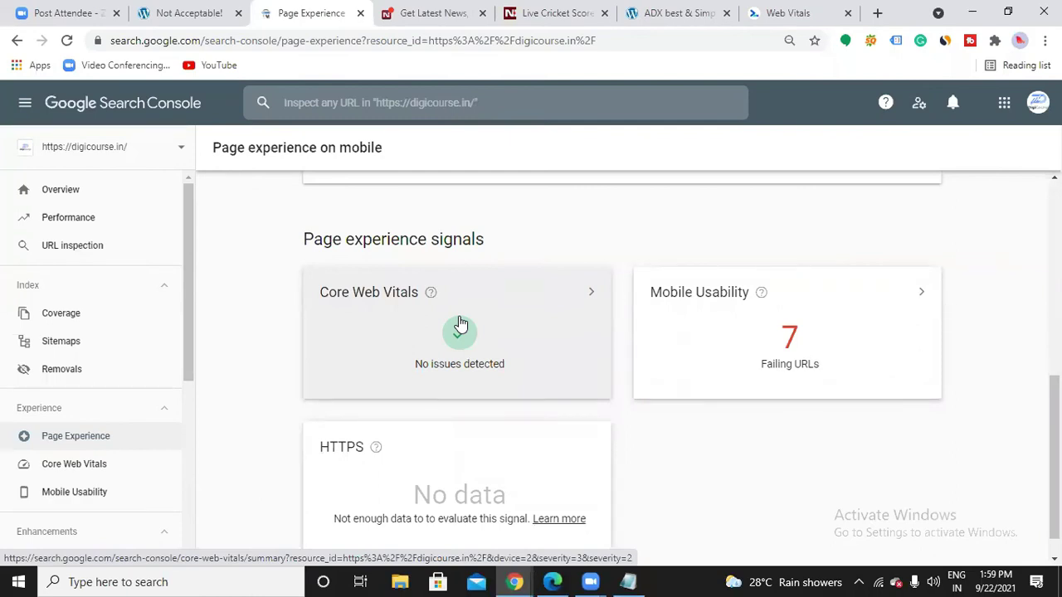
pyautogui.click(758, 21)
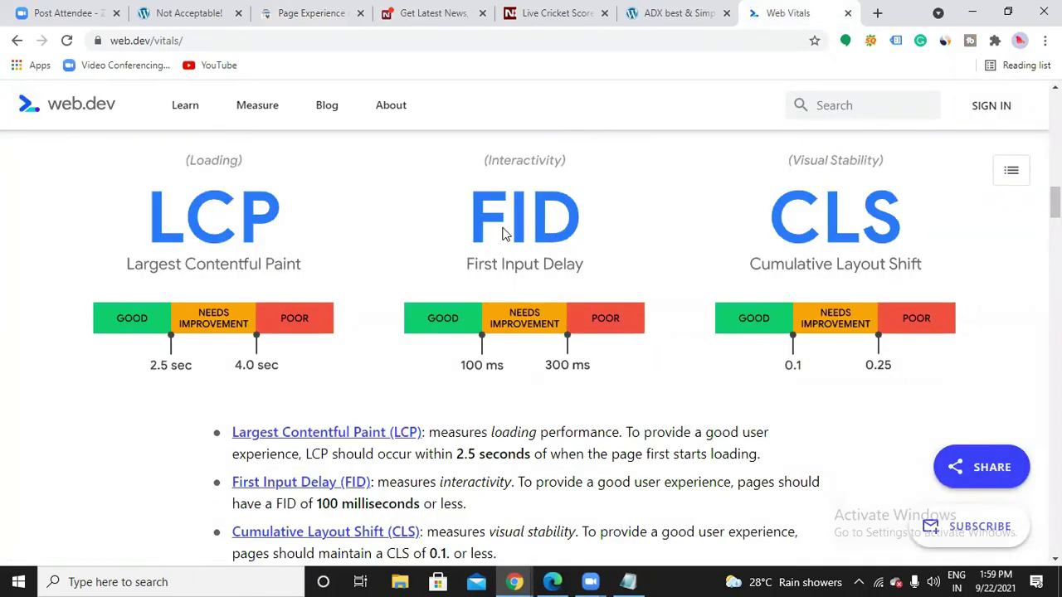
pyautogui.scroll(-1, 506, 332)
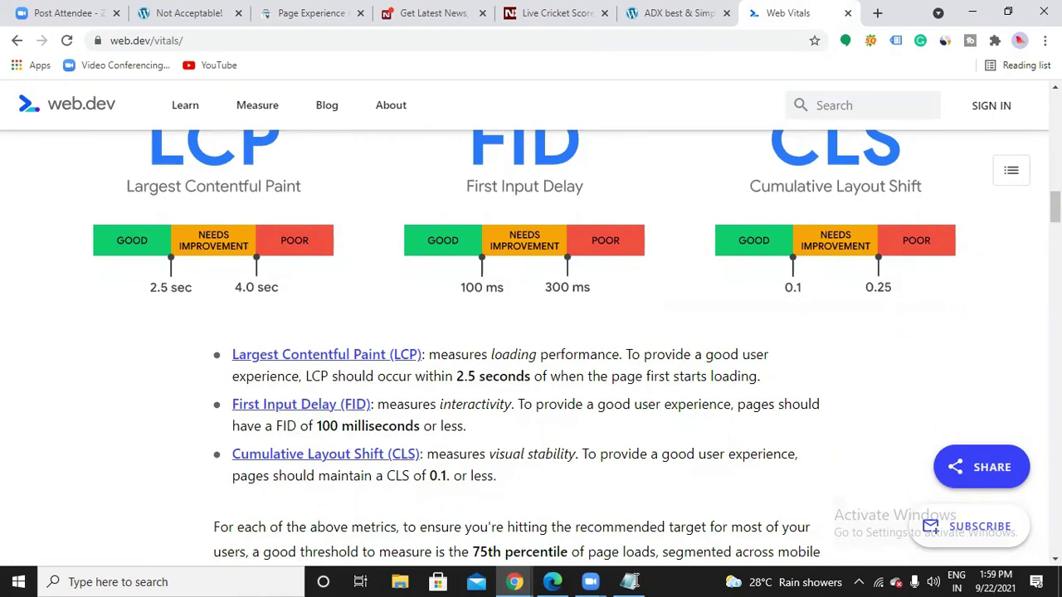
# - Review the Core web vitals notes in Notepad and the Core Web Vitals signal in Search Console, and return to the web.dev article
pyautogui.hotkey('alt', 'Tab')
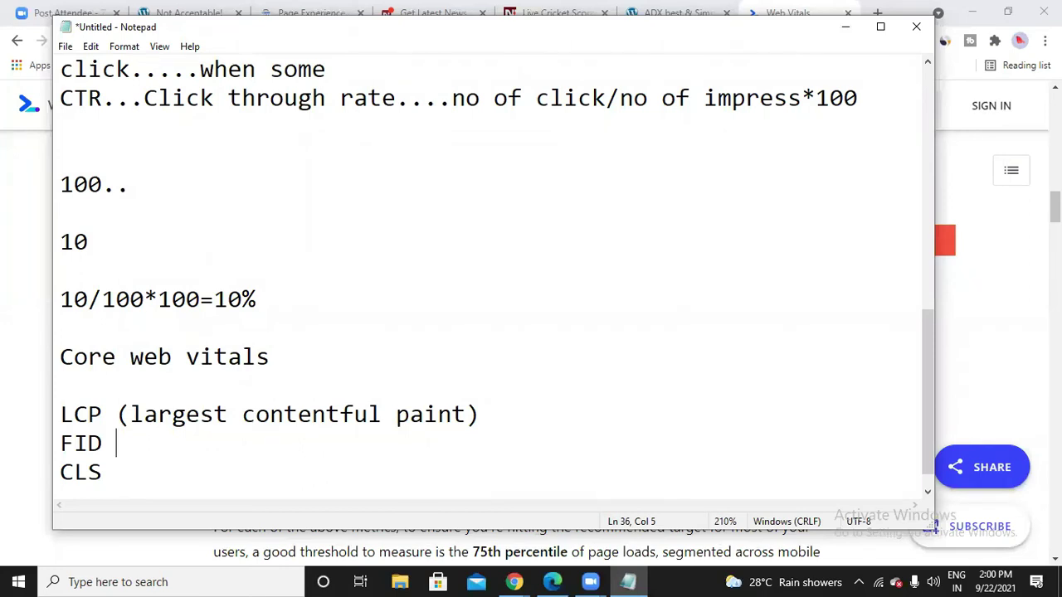
pyautogui.click(843, 30)
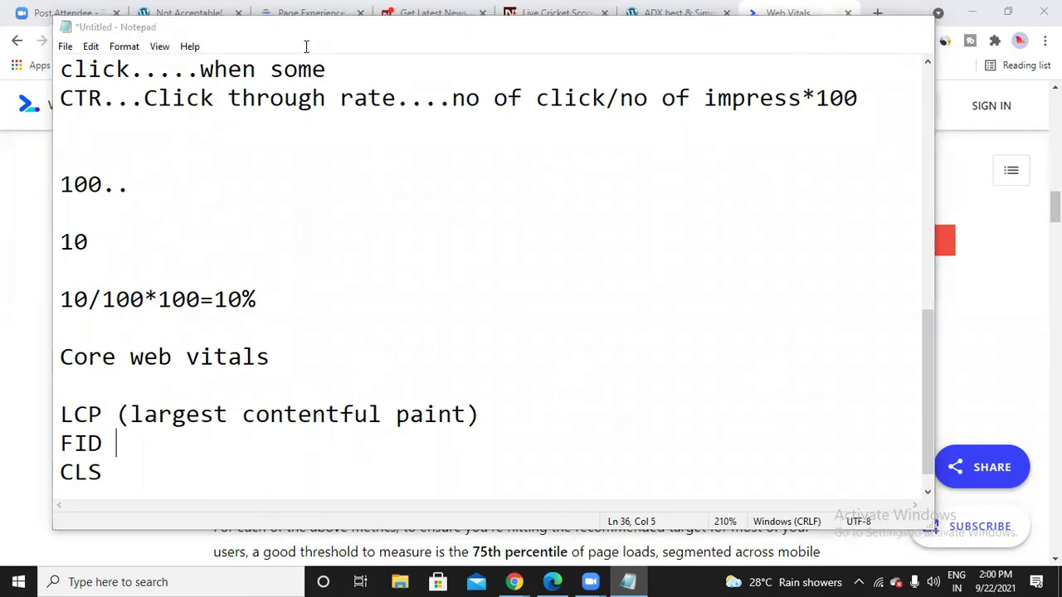
pyautogui.click(302, 15)
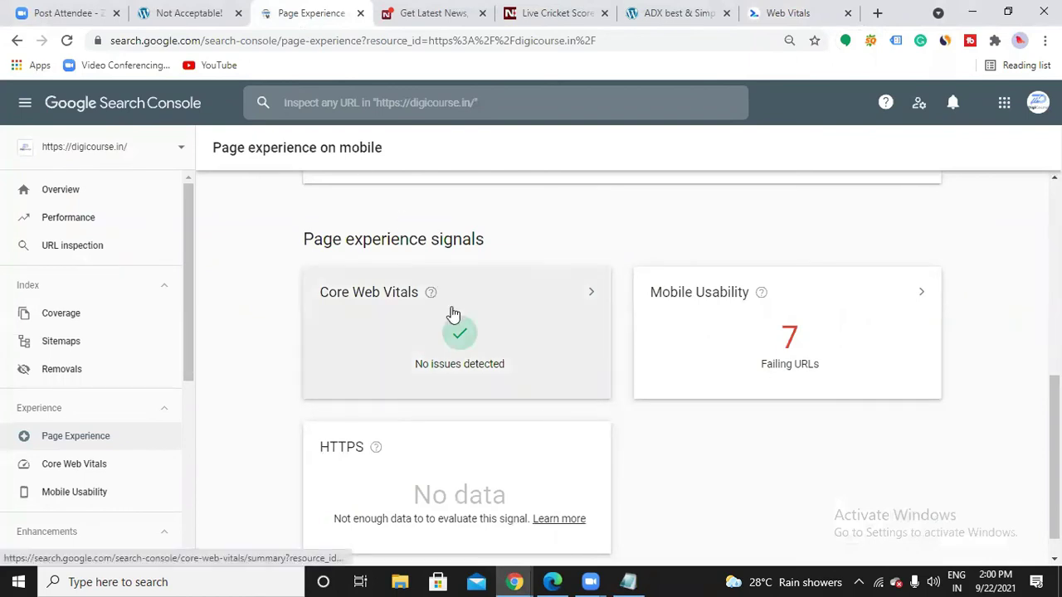
pyautogui.click(757, 19)
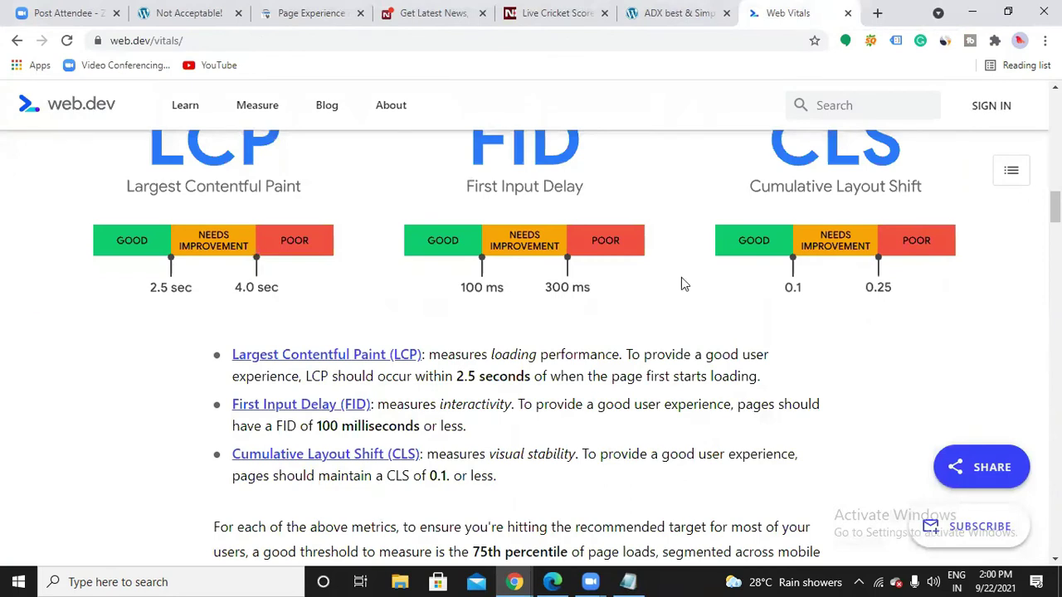
pyautogui.click(628, 582)
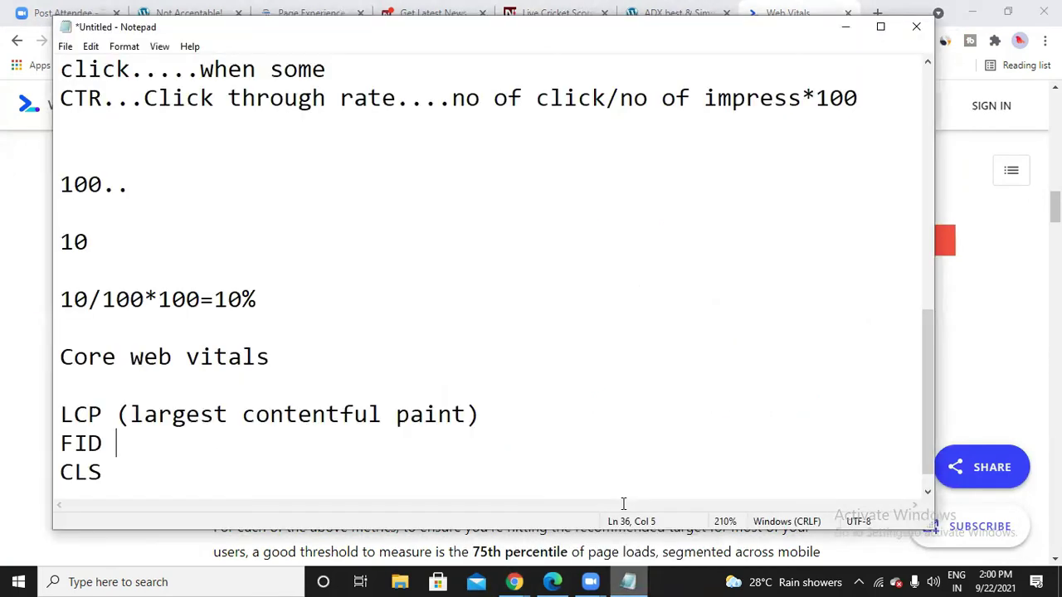
pyautogui.hotkey('alt', 'Tab')
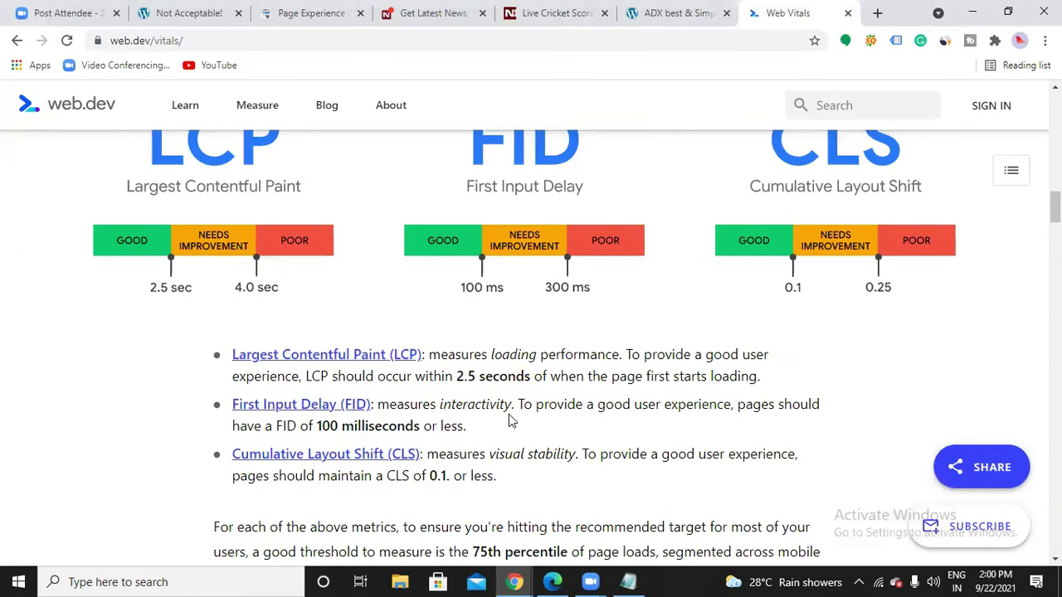
# - Highlight "visual stability" in the Cumulative Layout Shift description on web.dev and check the metric list in the Notepad notes
pyautogui.scroll(-1, 531, 398)
pyautogui.moveTo(487, 383); pyautogui.dragTo(579, 381)
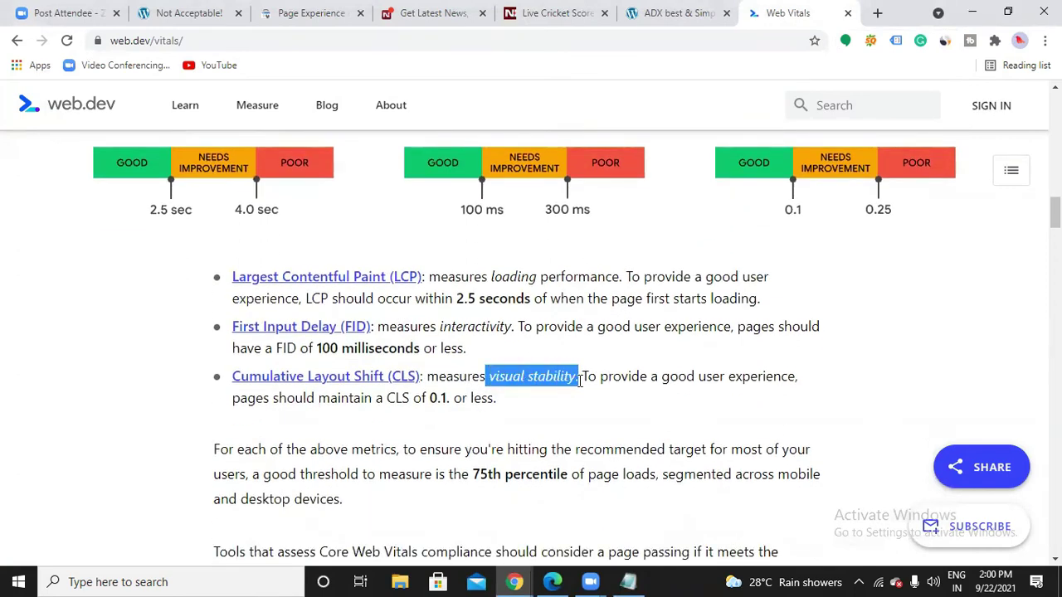
pyautogui.click(579, 381)
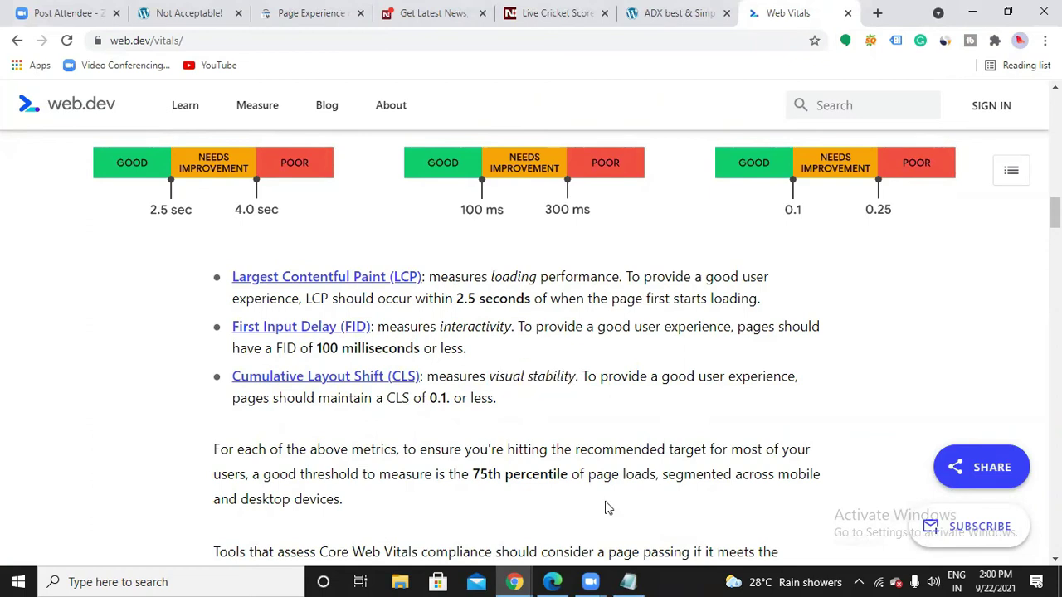
pyautogui.click(611, 580)
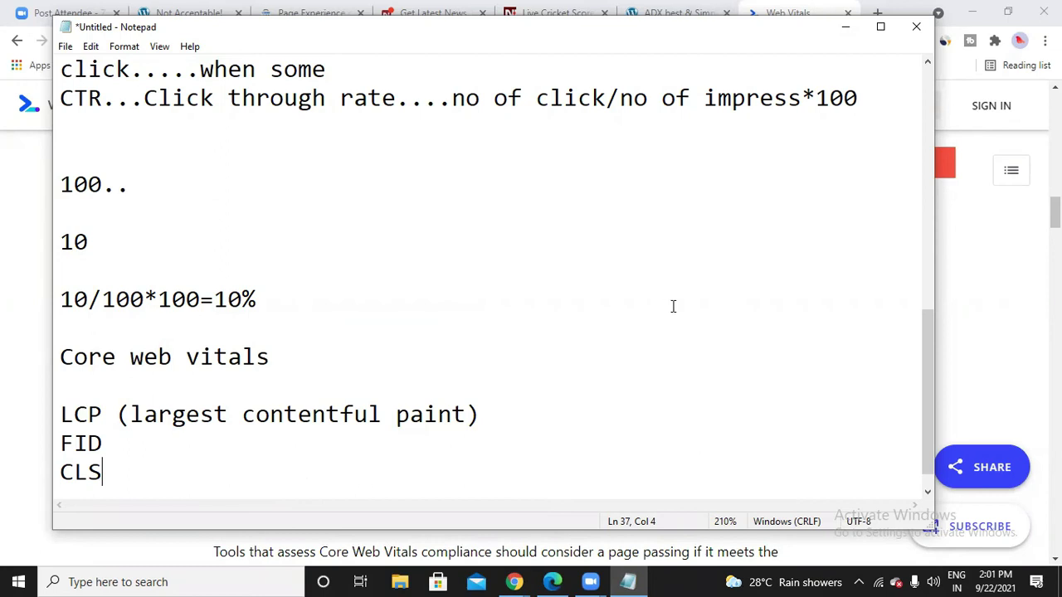
pyautogui.click(843, 28)
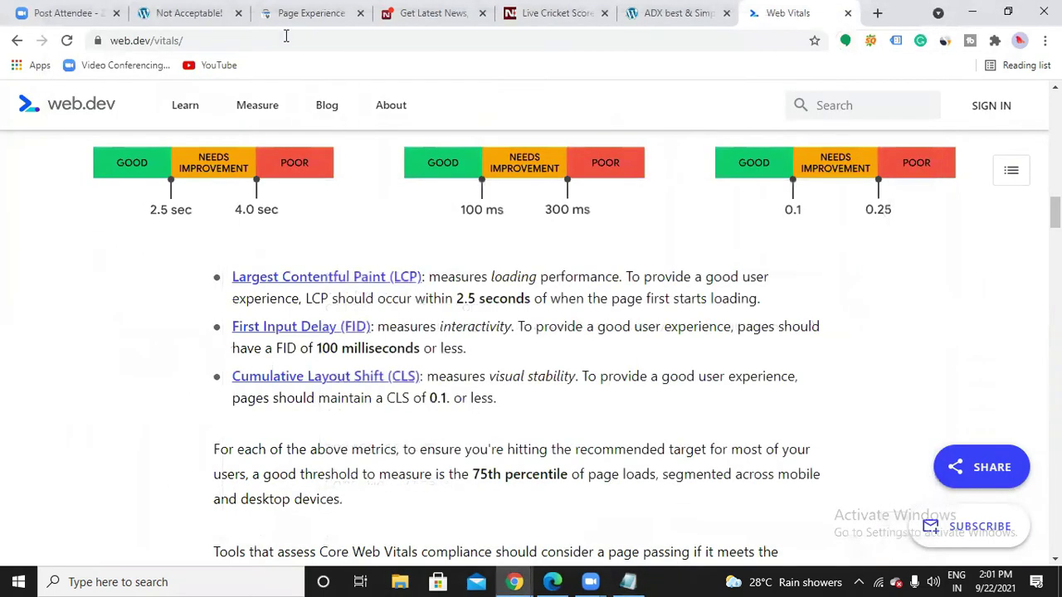
# - Open the Mobile Usability report from the page experience signals in Search Console and examine its error chart and issue details
pyautogui.click(332, 13)
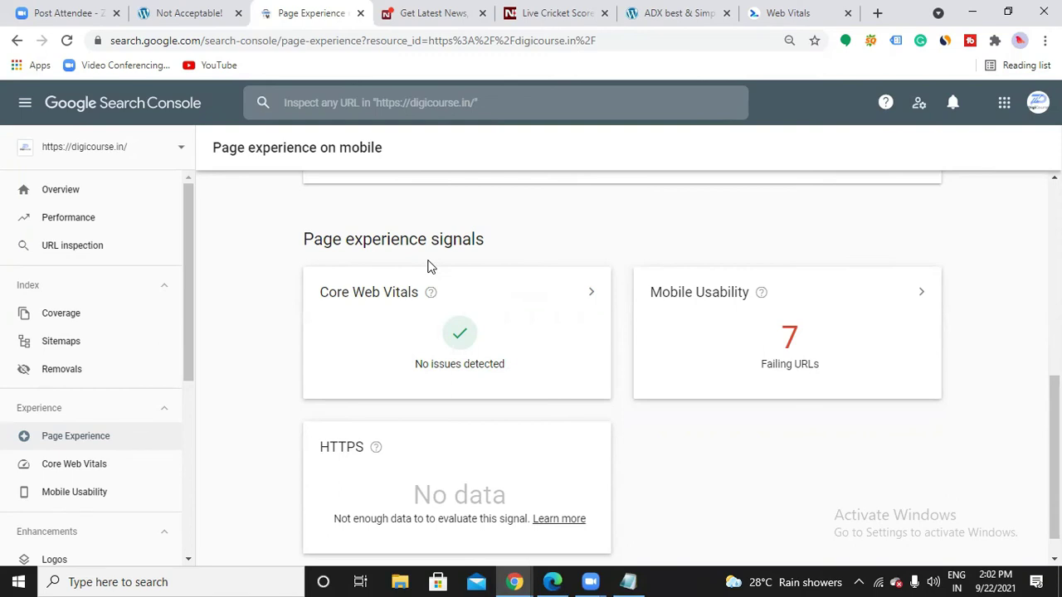
pyautogui.click(749, 343)
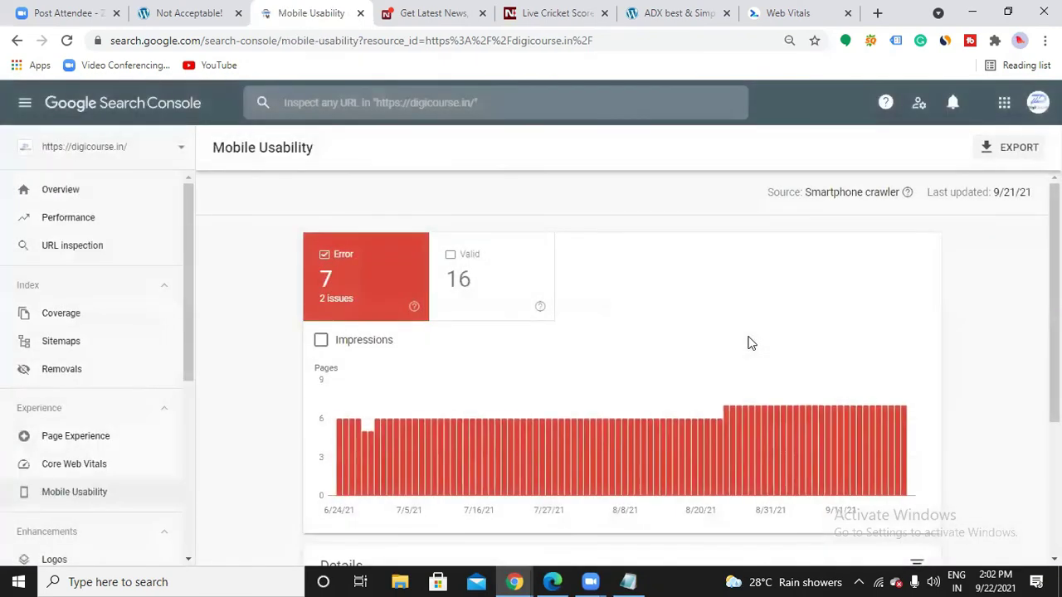
pyautogui.scroll(-3, 750, 342)
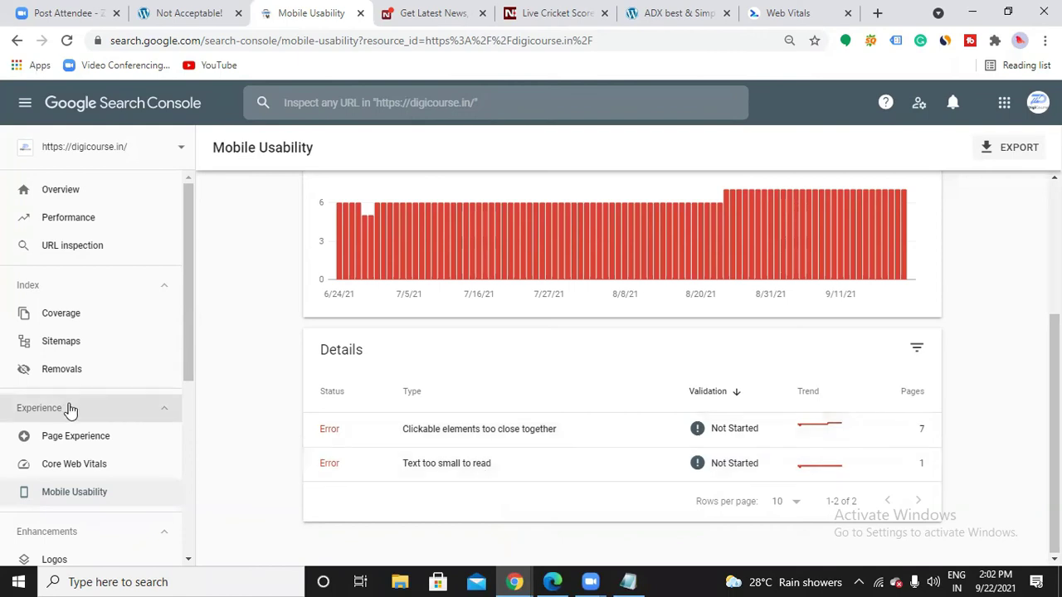
pyautogui.scroll(-2, 78, 415)
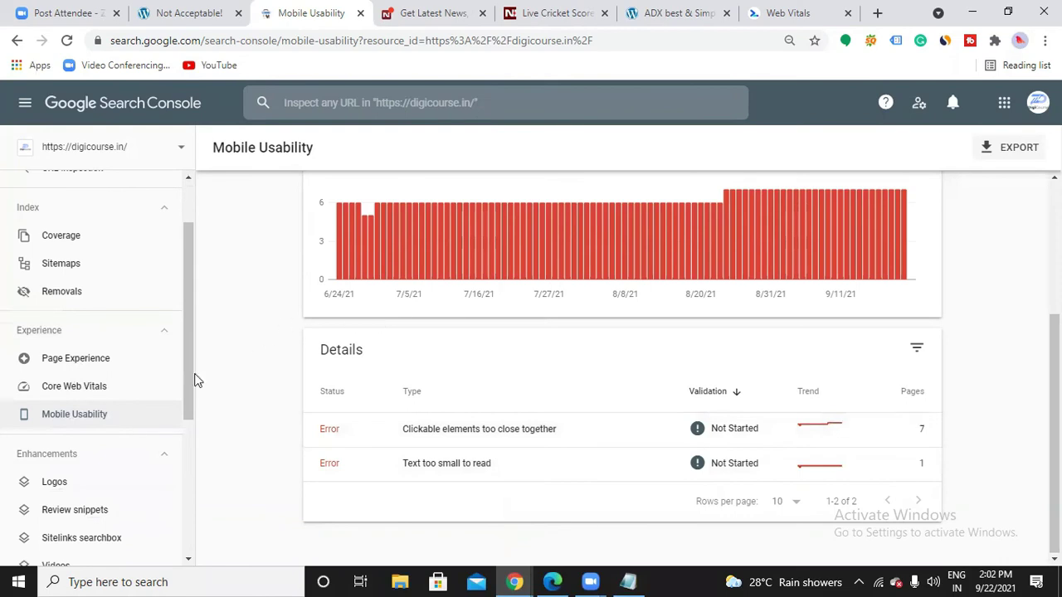
pyautogui.scroll(3, 324, 390)
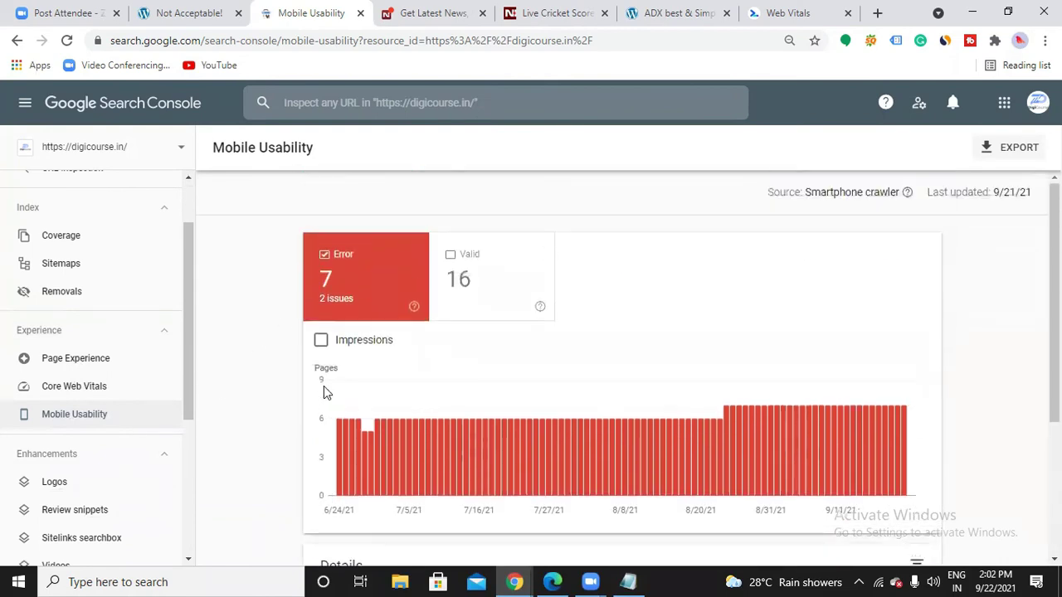
# - Open the Logos enhancement report and examine its status chart and details table
pyautogui.scroll(-2, 158, 407)
pyautogui.click(66, 409)
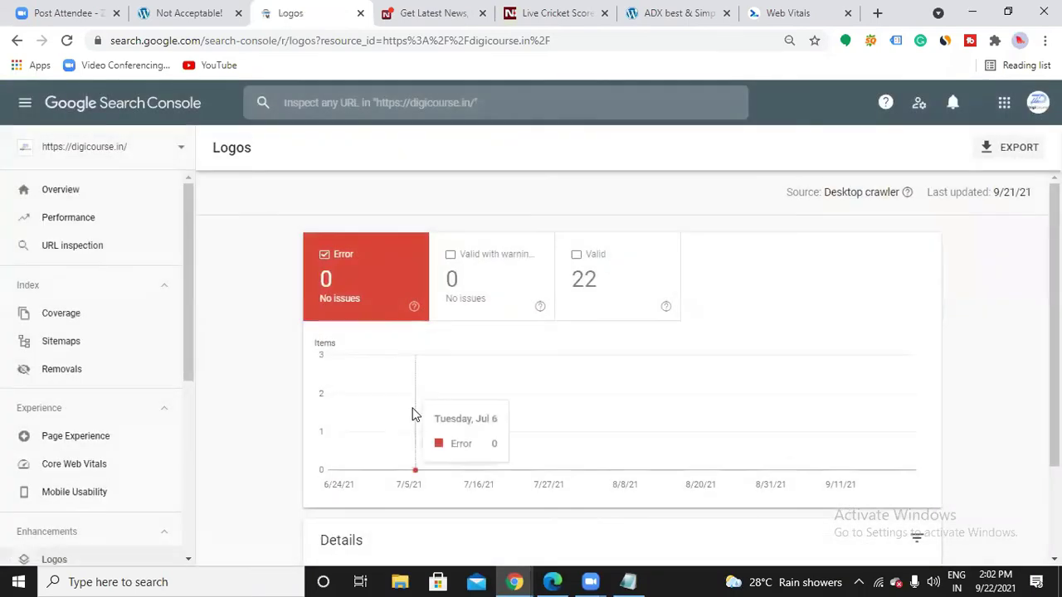
pyautogui.scroll(-2, 415, 419)
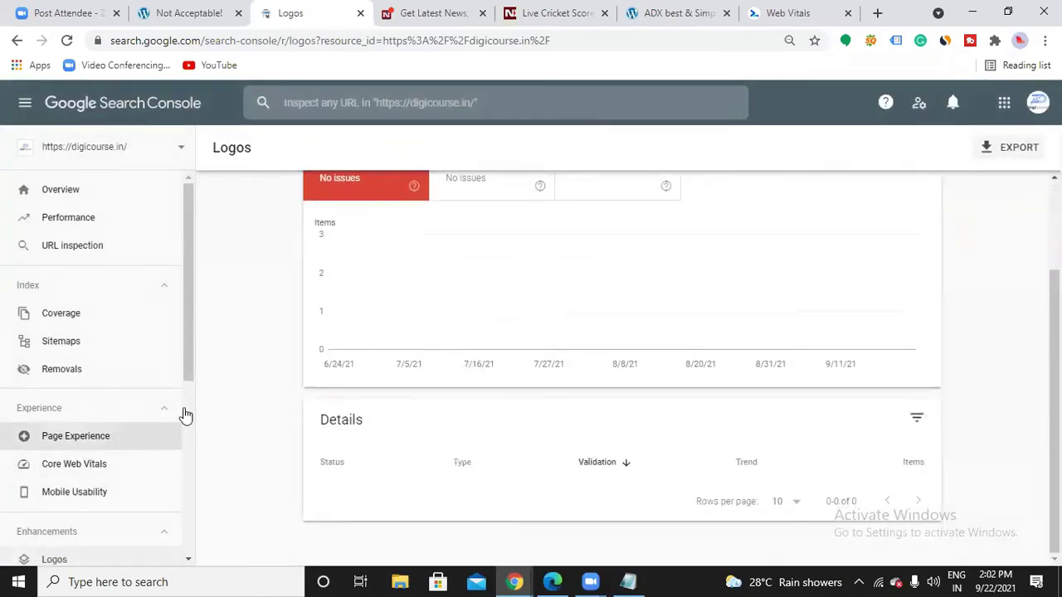
pyautogui.scroll(2, 363, 448)
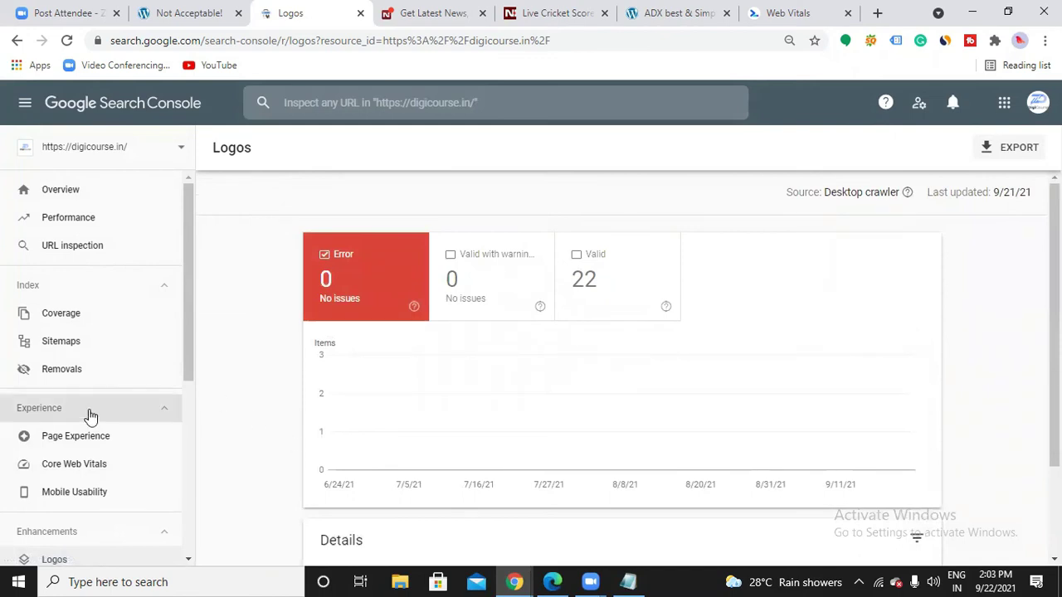
# - Open the Review snippets enhancement report, dismiss its introductory notice and examine its status summary and details
pyautogui.scroll(-2, 91, 419)
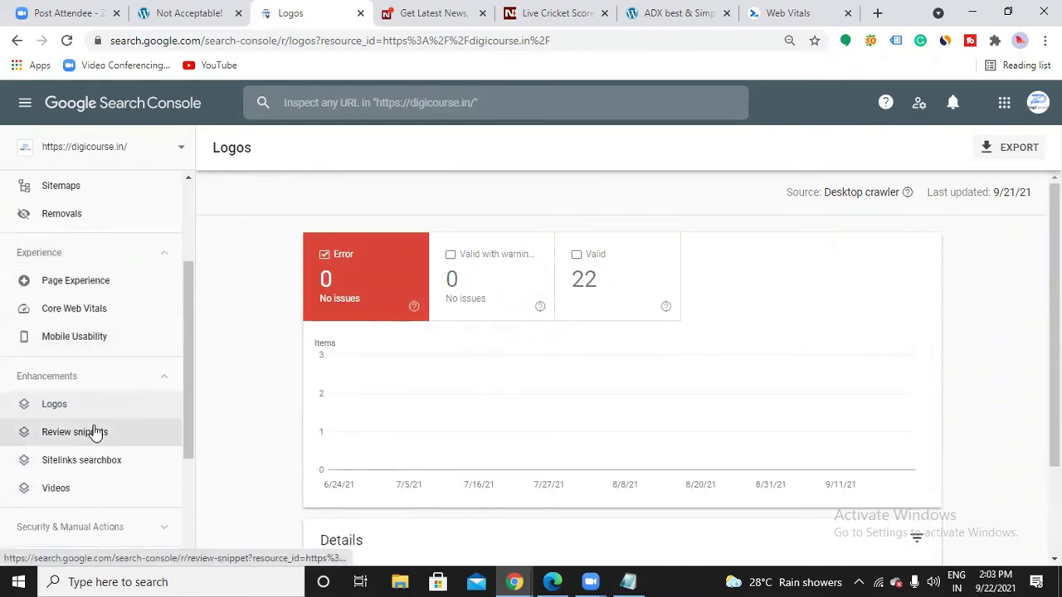
pyautogui.click(94, 432)
pyautogui.scroll(-2, 498, 413)
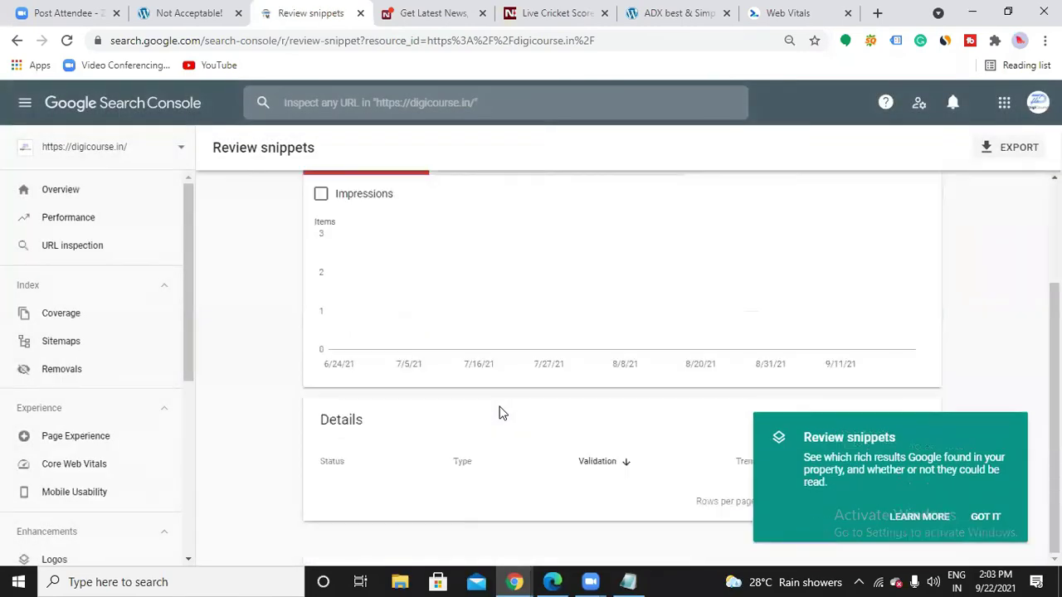
pyautogui.click(996, 516)
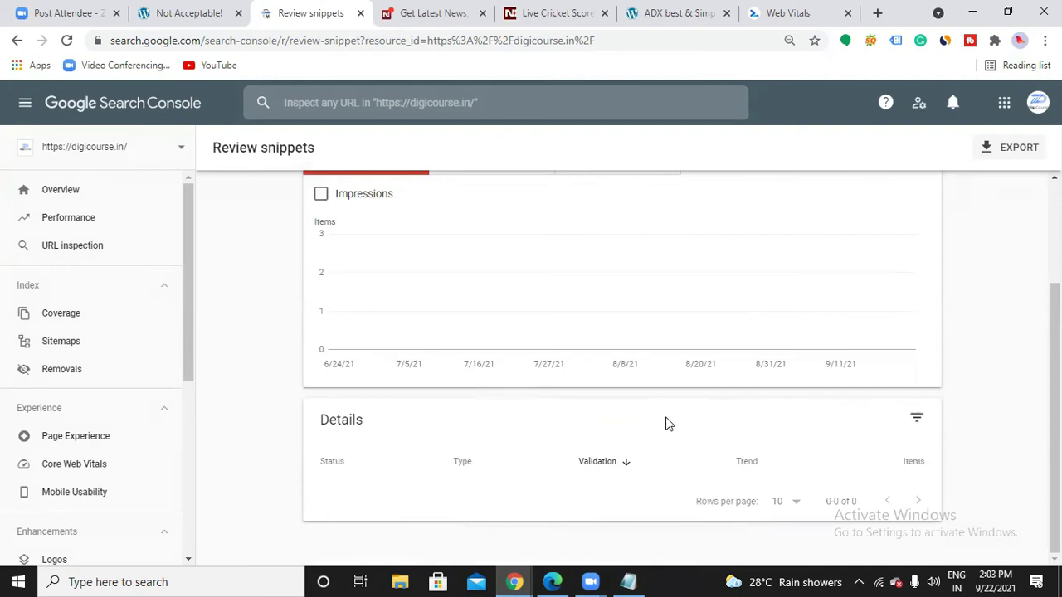
pyautogui.scroll(-2, 171, 407)
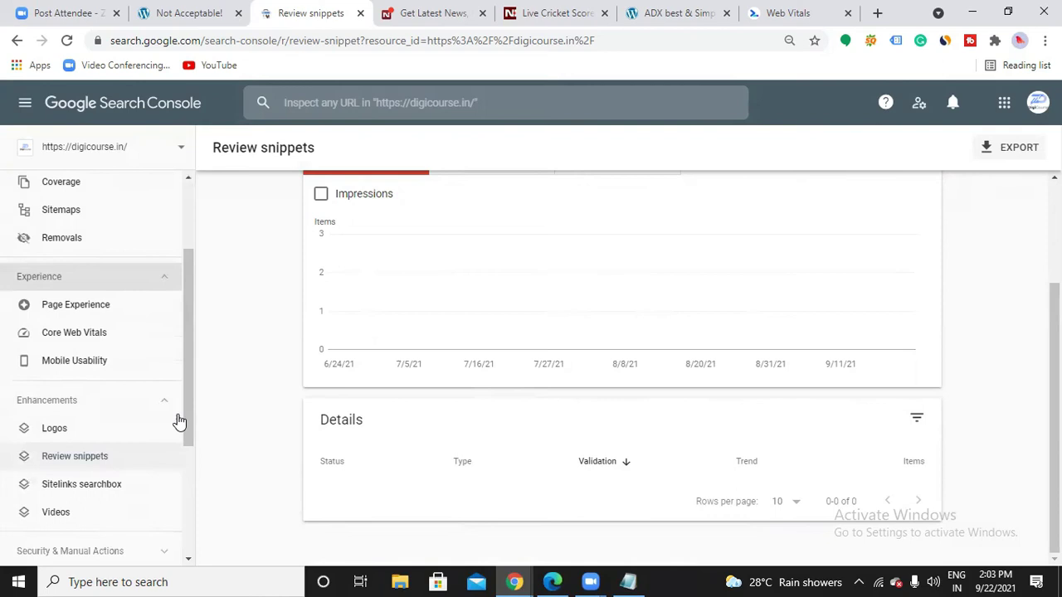
pyautogui.click(108, 435)
pyautogui.scroll(2, 458, 415)
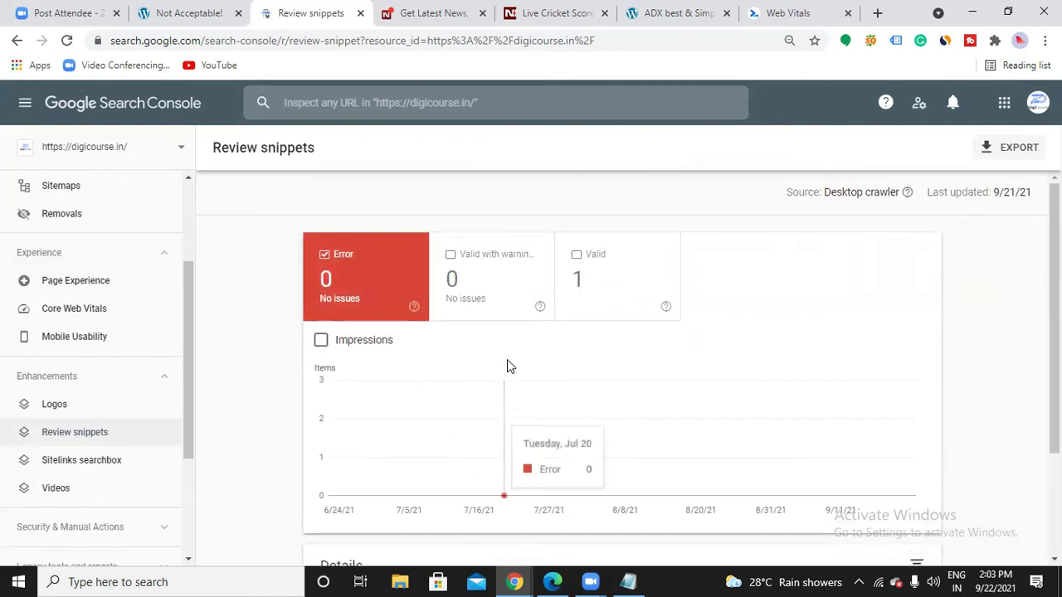
# - Open the Sitelinks searchbox report, and search Google for "digicourse" in a new browser tab to examine the sitelinks under the digicourse.in result
pyautogui.click(107, 459)
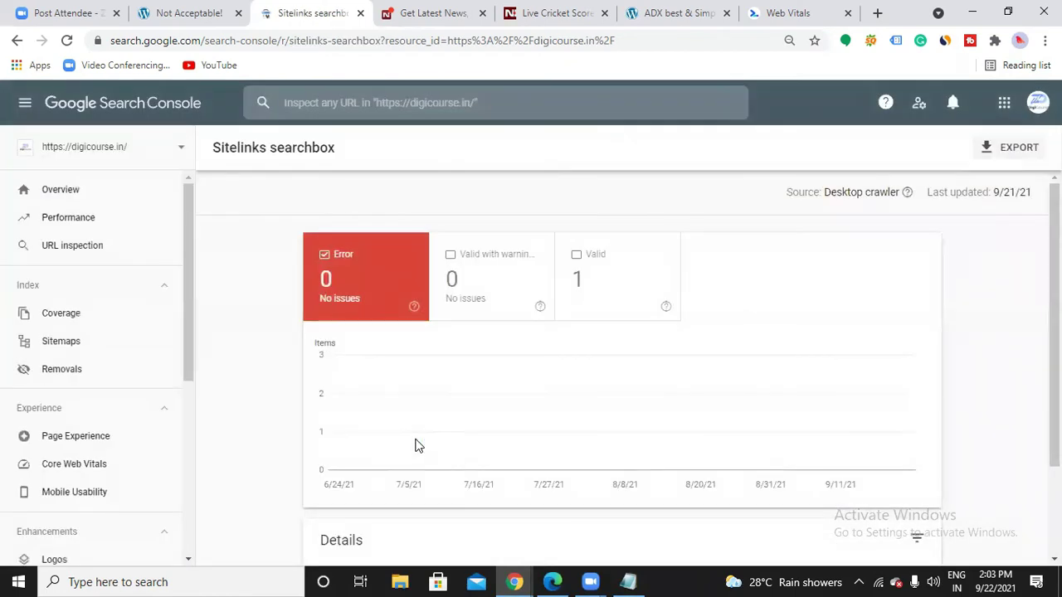
pyautogui.moveTo(420, 446)
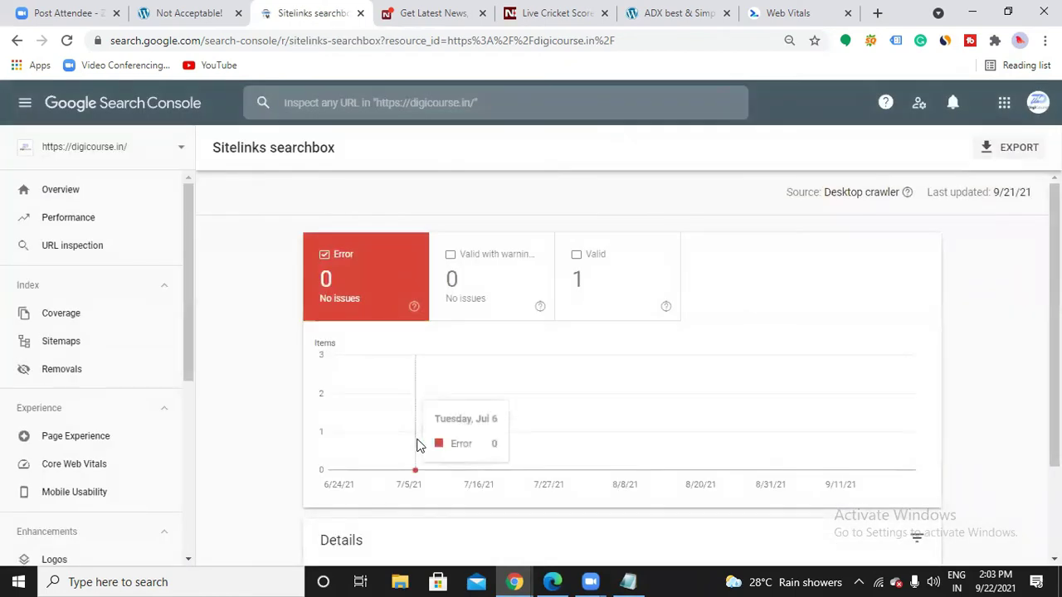
pyautogui.click(877, 14)
pyautogui.click(605, 45)
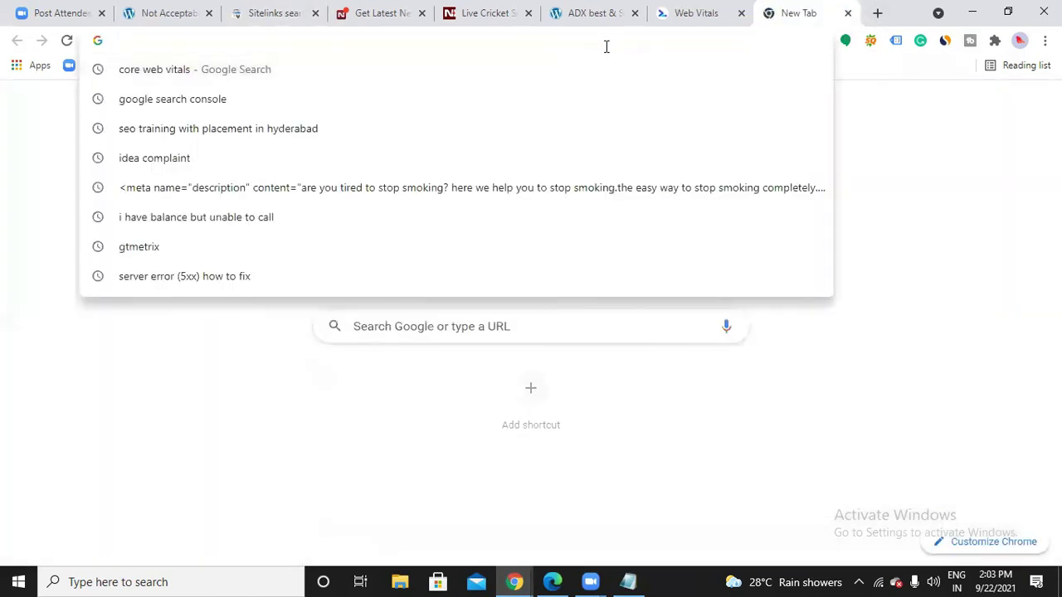
pyautogui.write('digicourse.in')
pyautogui.press('BackSpace')
pyautogui.press('BackSpace')
pyautogui.press('BackSpace')
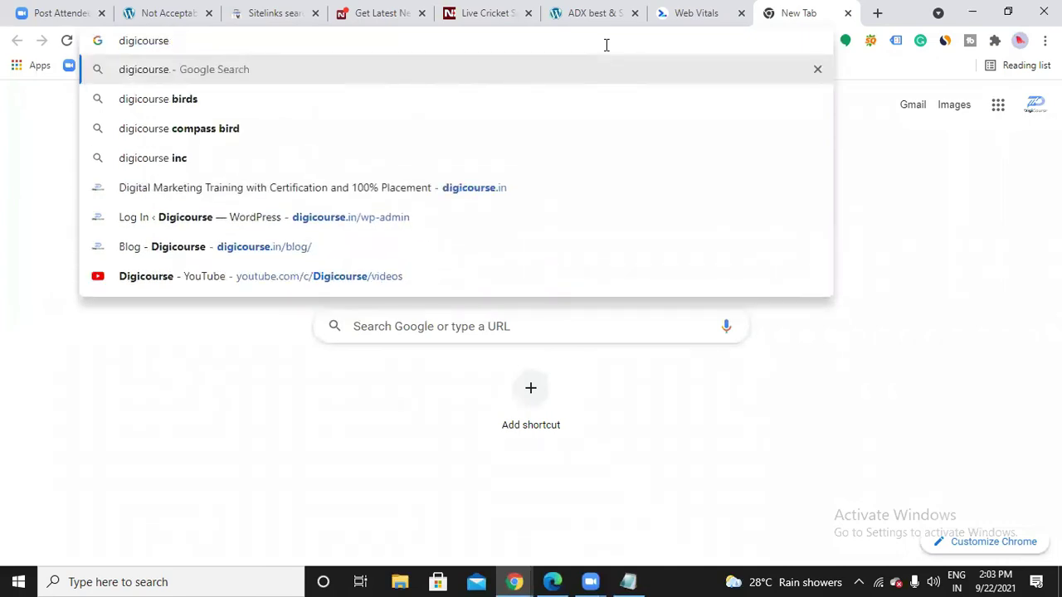
pyautogui.press('Return')
pyautogui.scroll(-4, 477, 230)
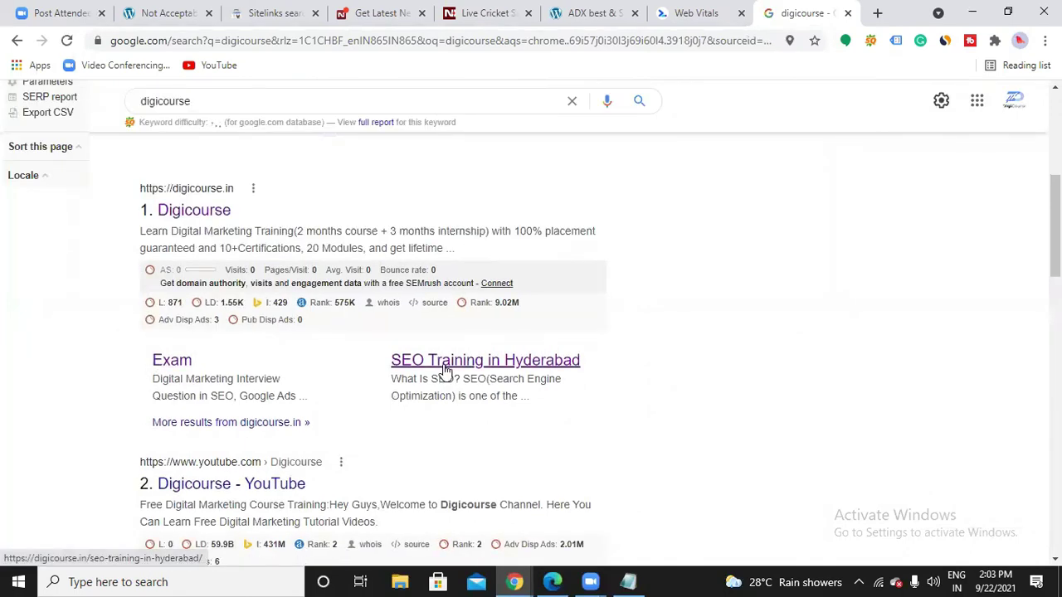
pyautogui.click(175, 365)
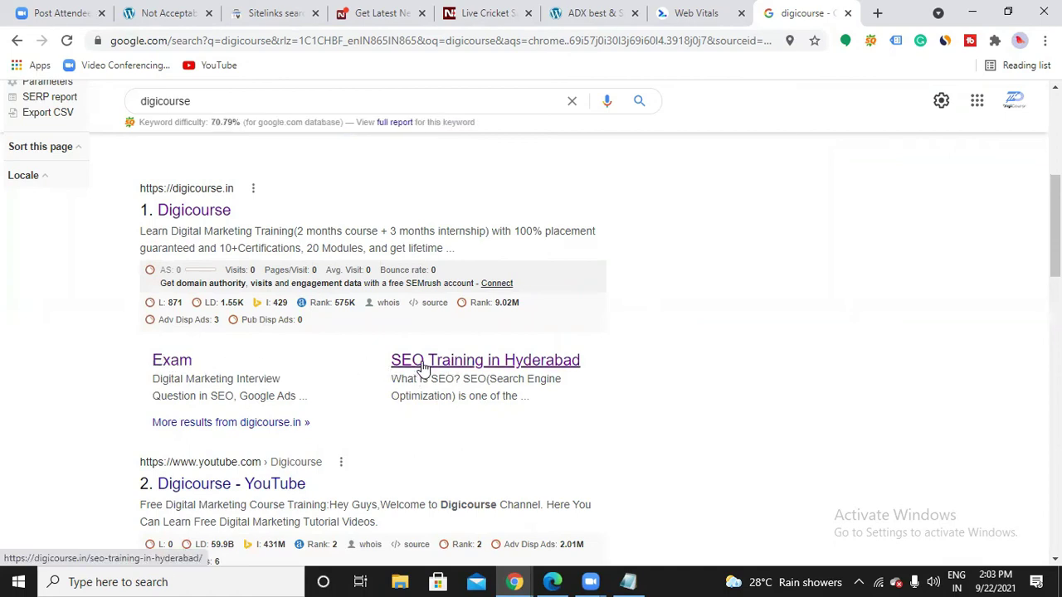
# - Return to Search Console, open the Videos enhancement report and examine its error chart and the missing-field details
pyautogui.click(269, 18)
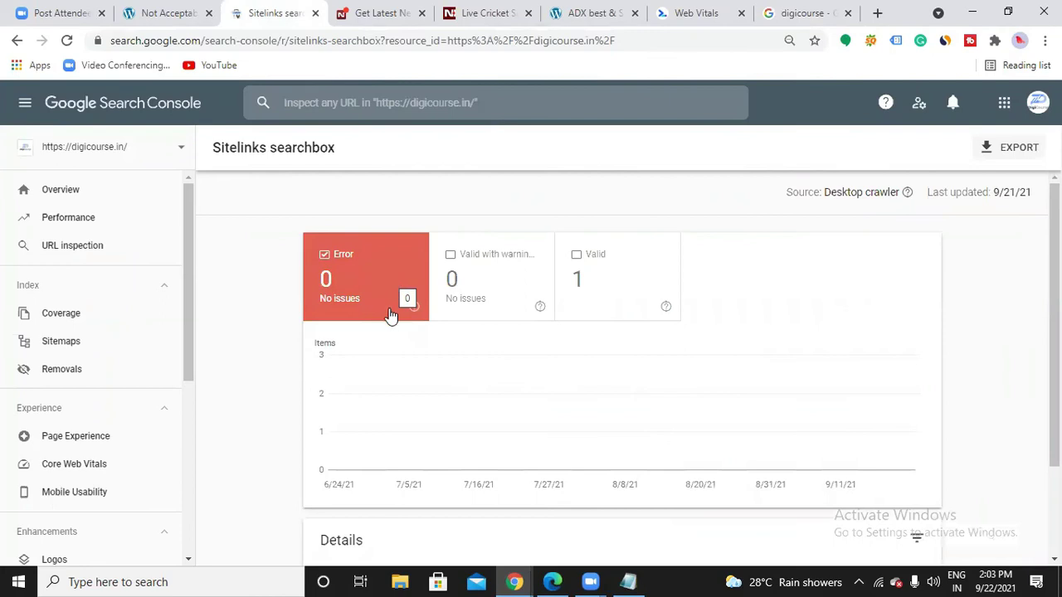
pyautogui.scroll(-1, 357, 314)
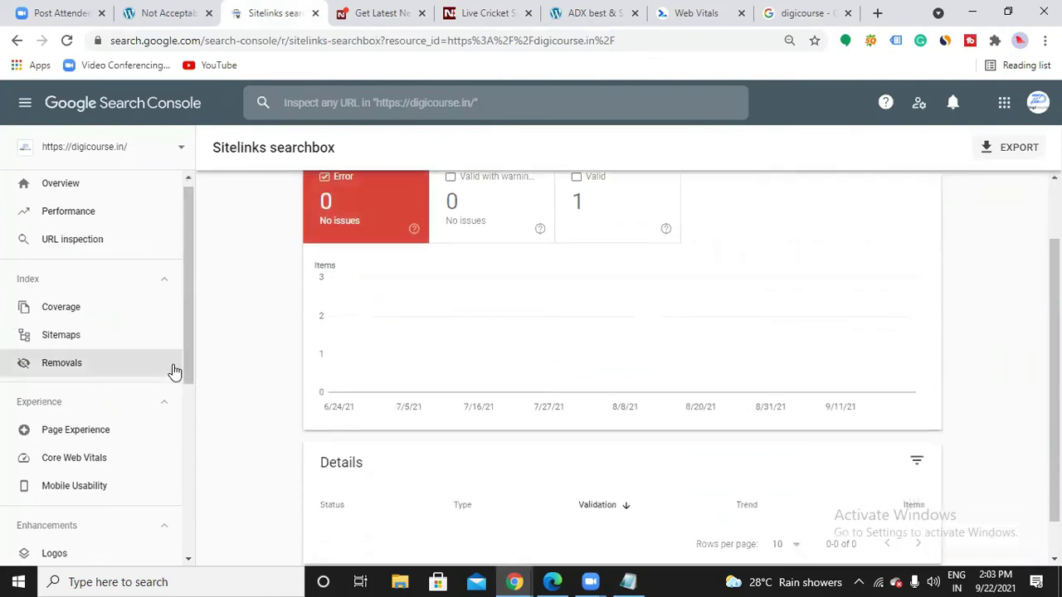
pyautogui.scroll(-3, 173, 370)
pyautogui.scroll(-1, 170, 371)
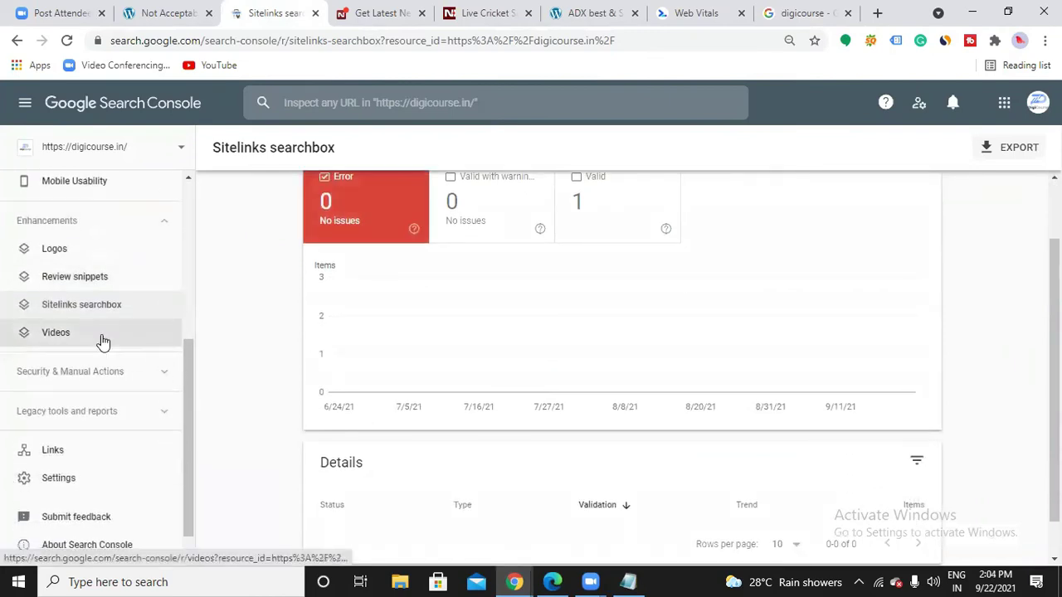
pyautogui.click(102, 335)
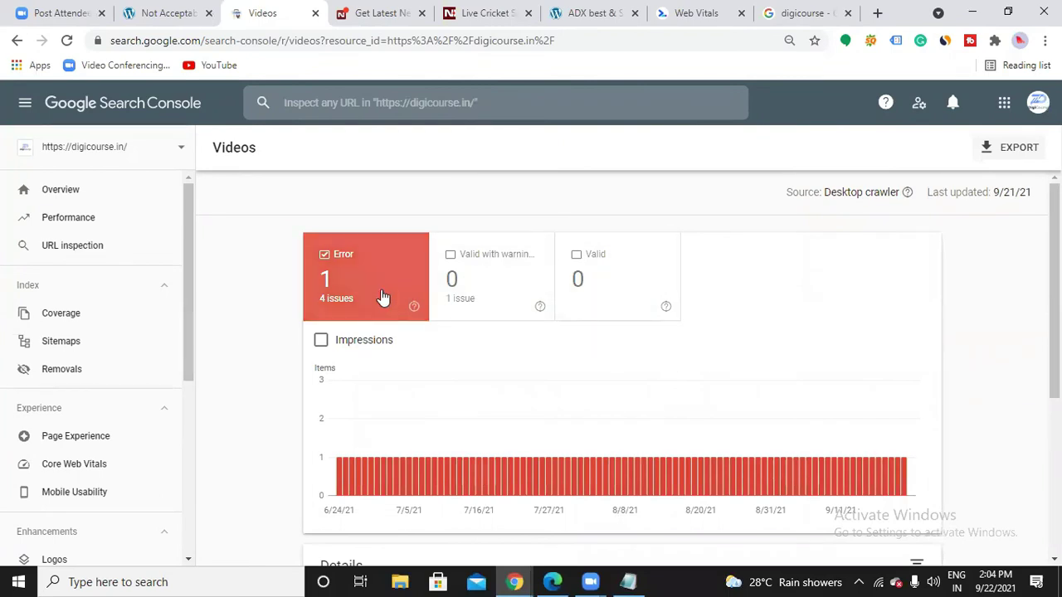
pyautogui.scroll(-4, 412, 296)
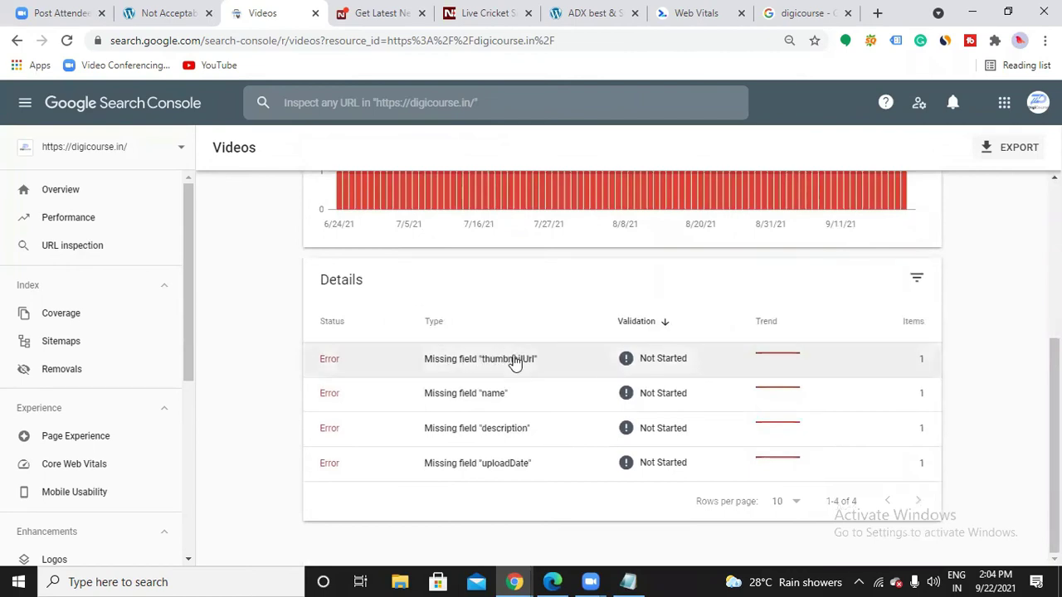
pyautogui.scroll(4, 515, 363)
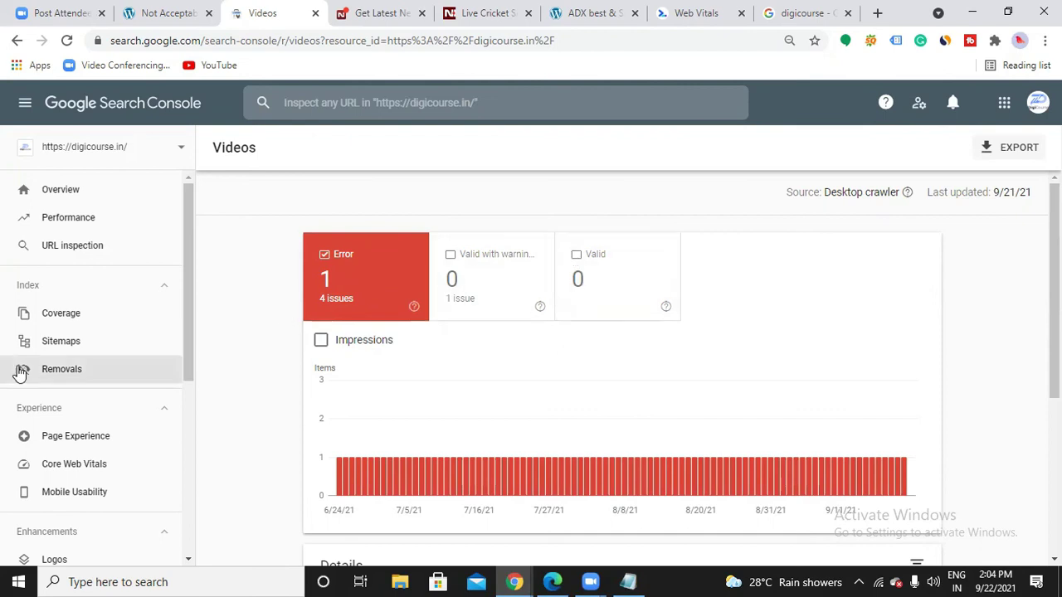
# - Open the Links report and examine the external and internal top linked pages, top linking sites and top linking text
pyautogui.scroll(-4, 42, 398)
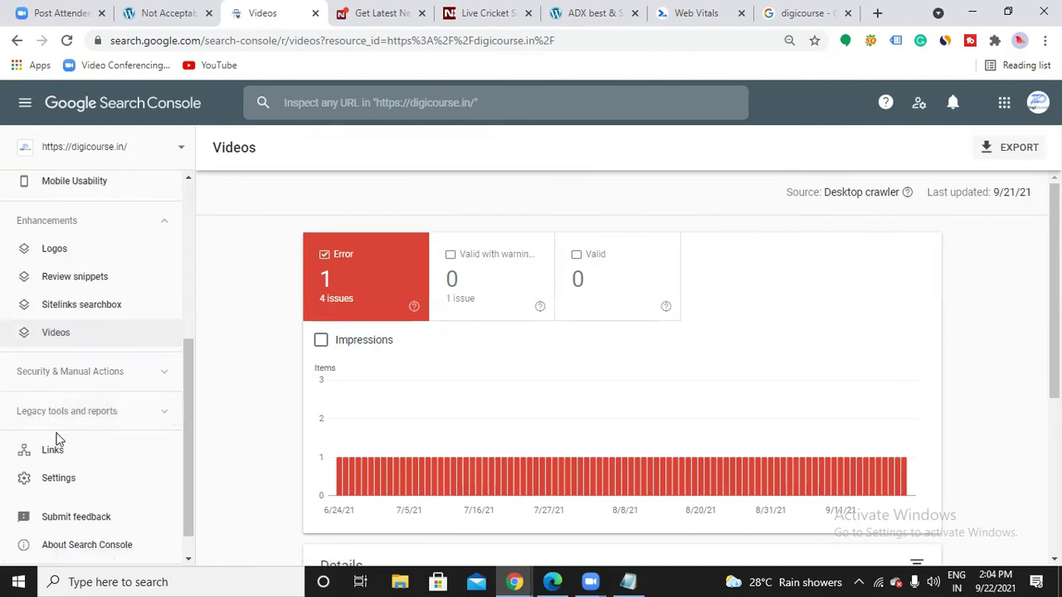
pyautogui.click(54, 450)
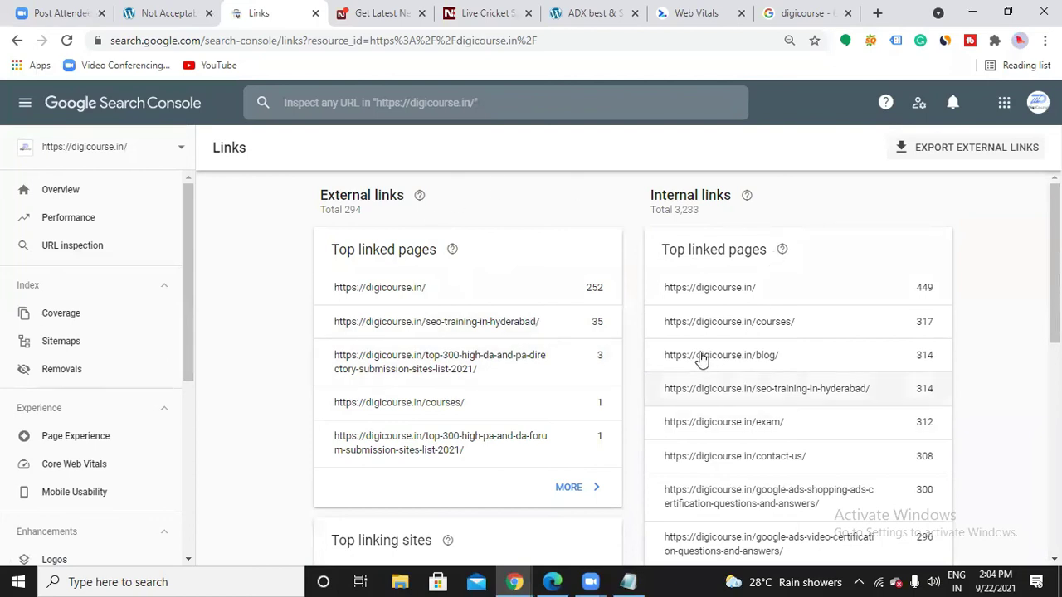
pyautogui.scroll(-4, 701, 356)
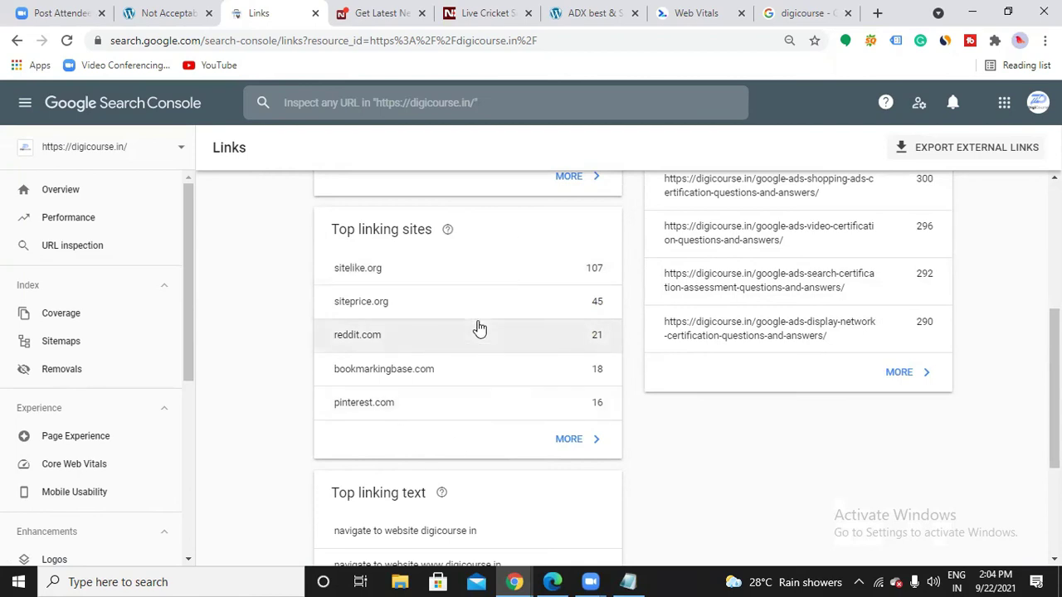
pyautogui.scroll(-3, 479, 327)
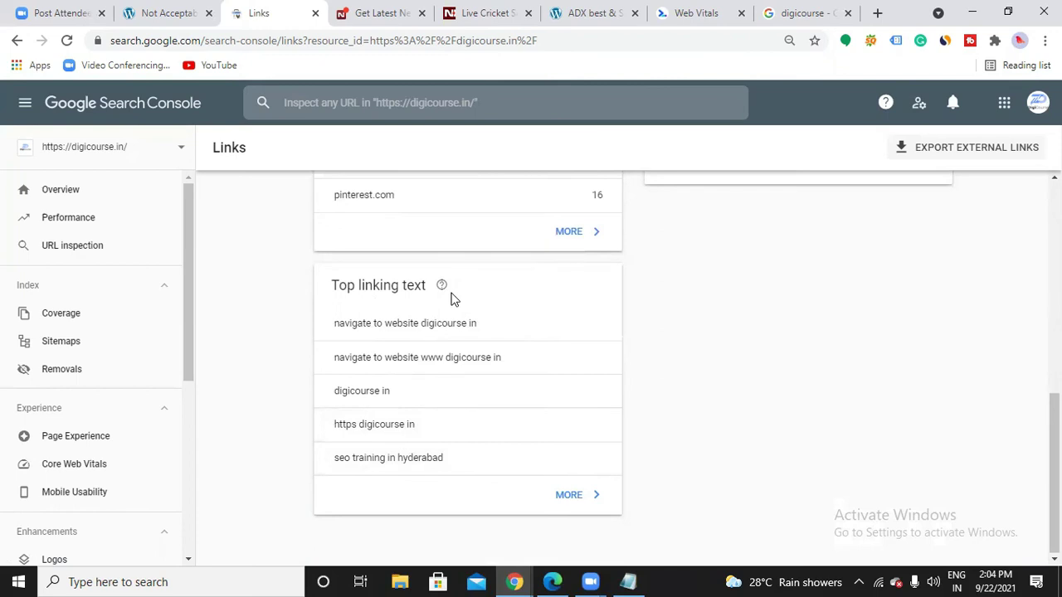
# - Open the property's Settings and show its Users and permissions page
pyautogui.scroll(-3, 157, 404)
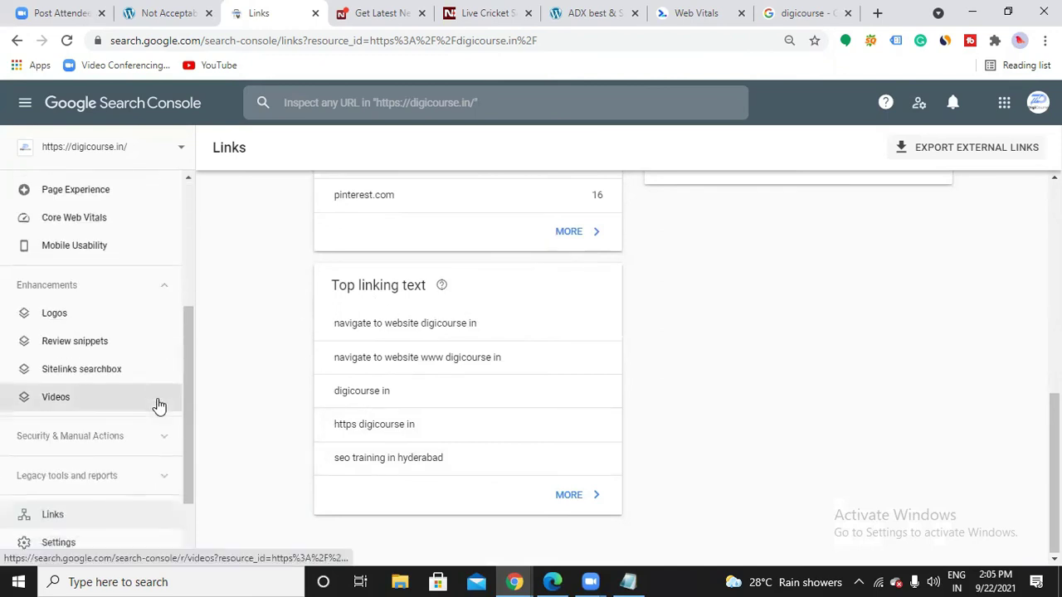
pyautogui.scroll(-2, 160, 405)
pyautogui.click(112, 447)
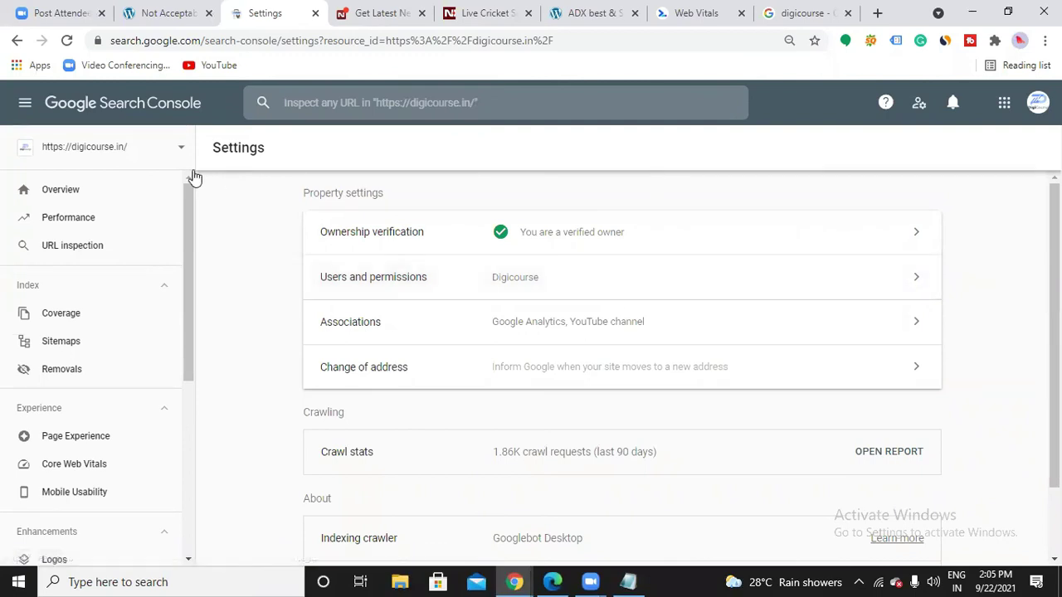
pyautogui.click(588, 288)
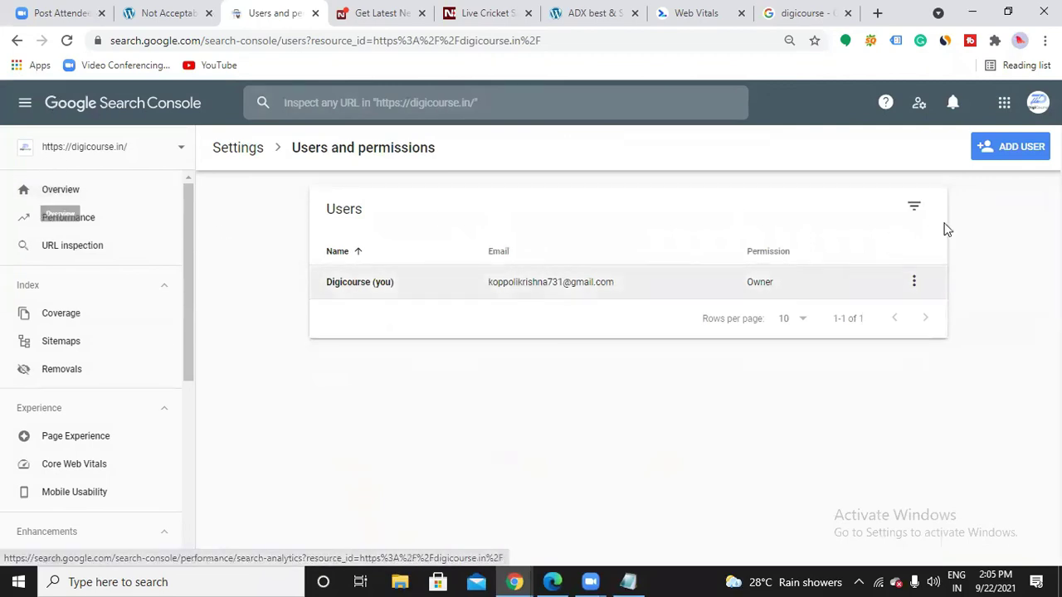
# - Start adding a user with the permission set to Restricted, and cancel the form
pyautogui.click(997, 151)
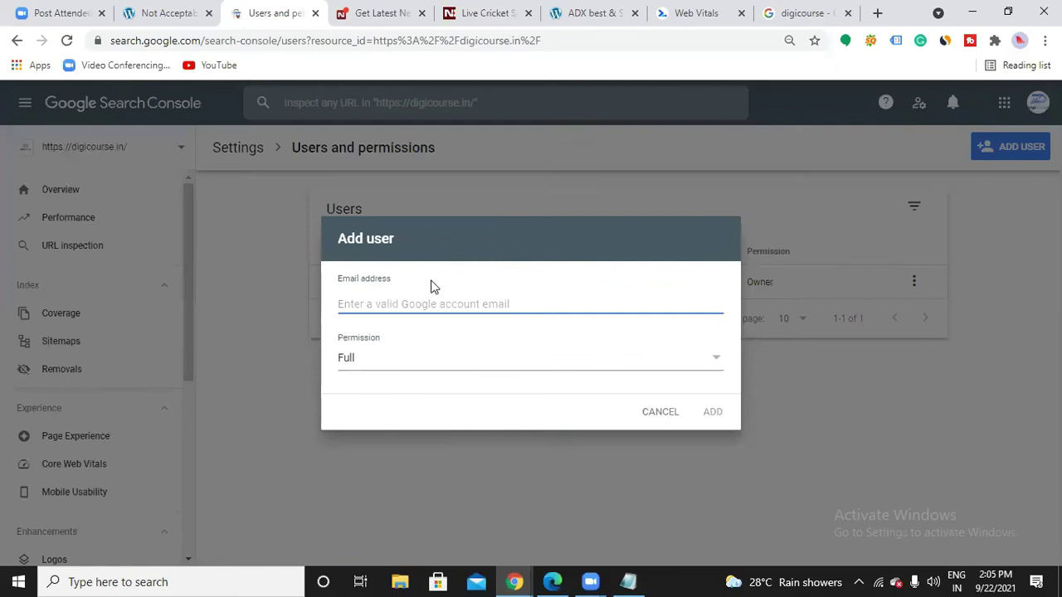
pyautogui.click(429, 373)
pyautogui.click(417, 386)
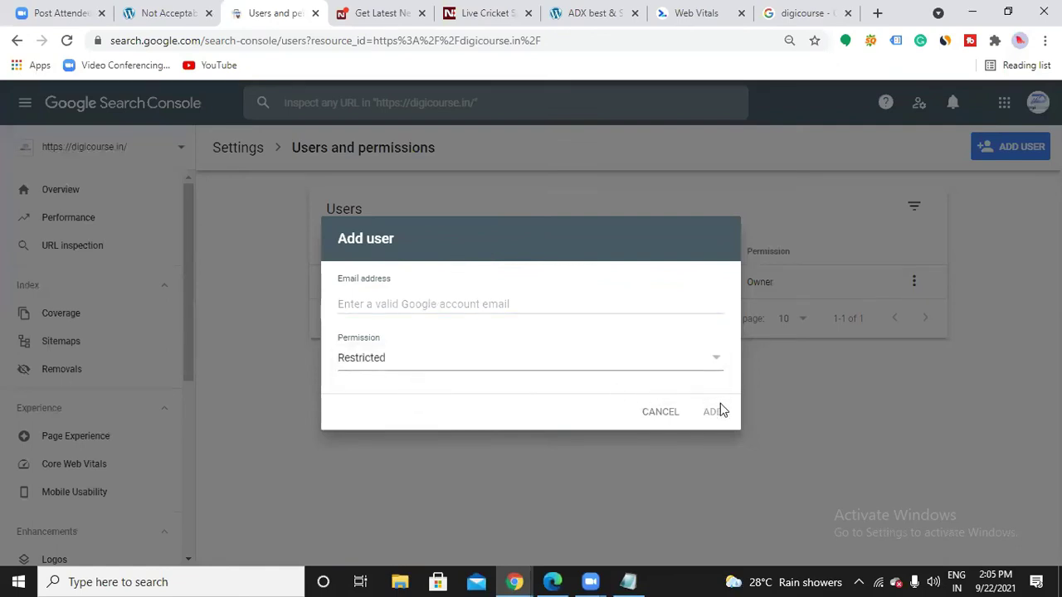
pyautogui.click(657, 411)
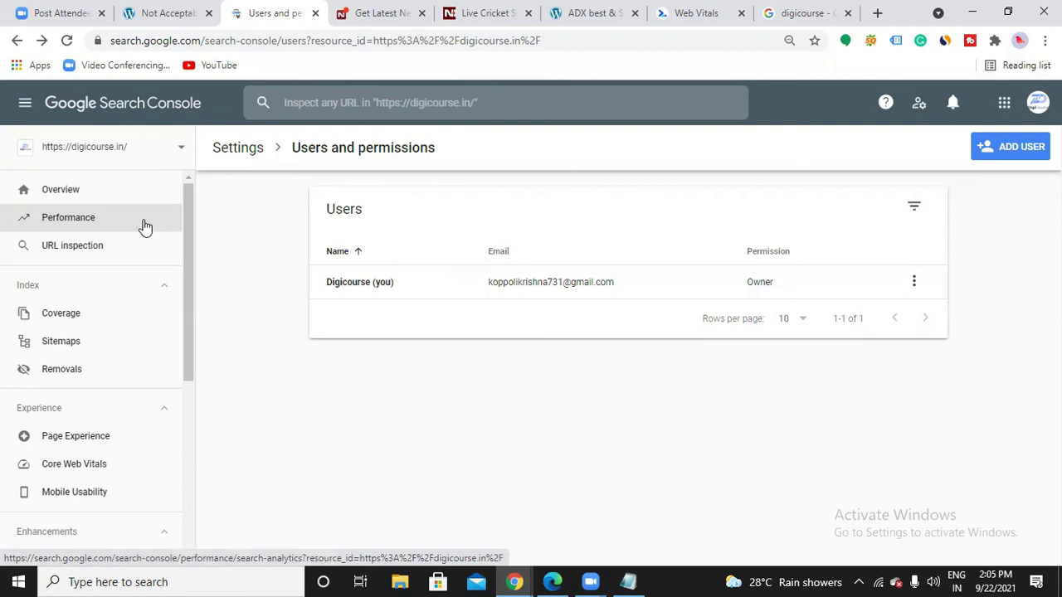
# - Open the property's Associations settings and examine the associated YouTube channel and Google Analytics services
pyautogui.click(259, 148)
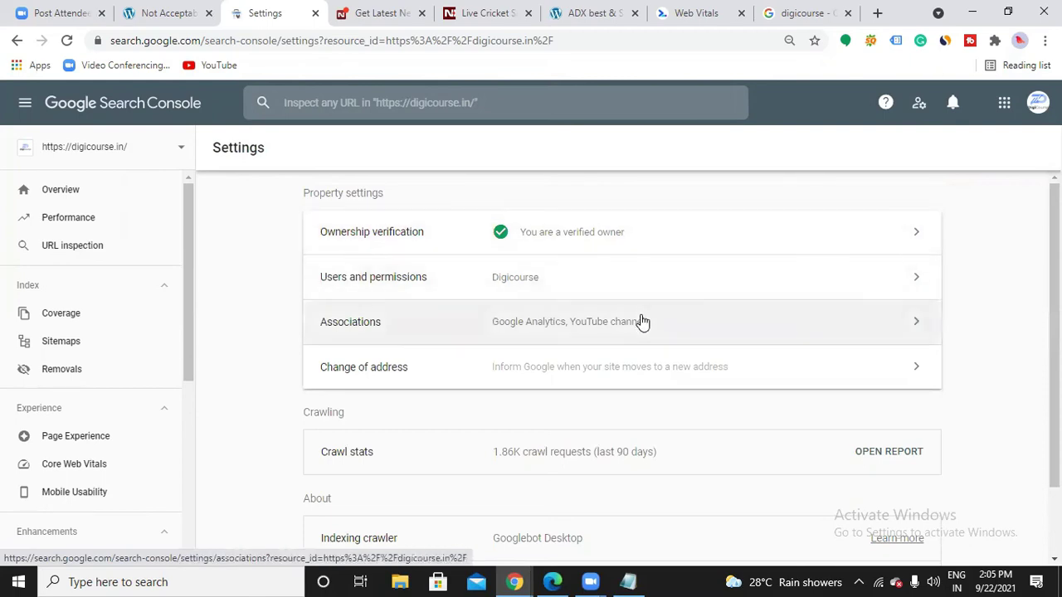
pyautogui.click(645, 325)
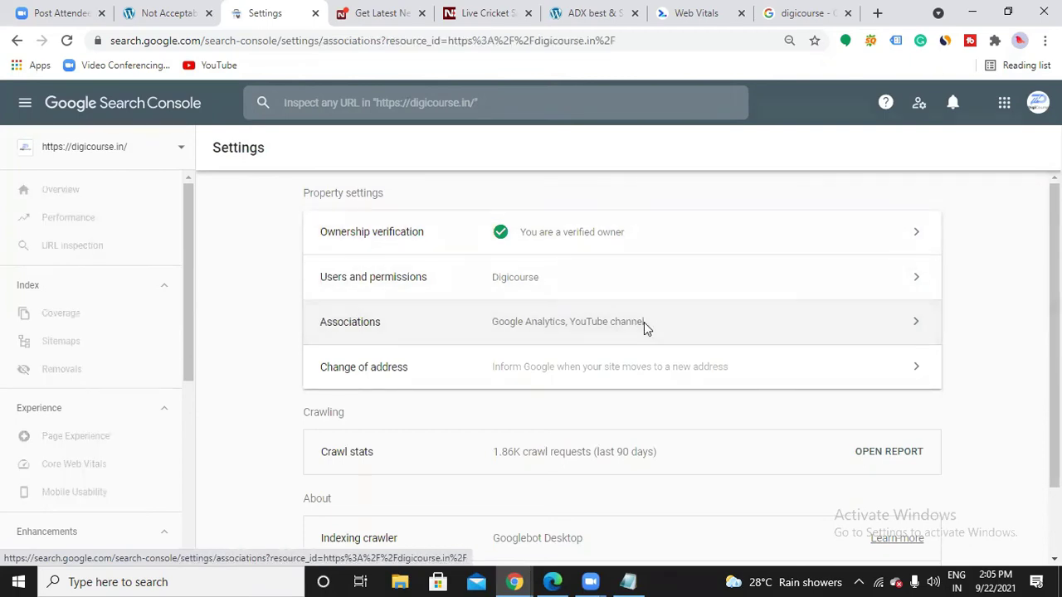
pyautogui.scroll(-2, 645, 325)
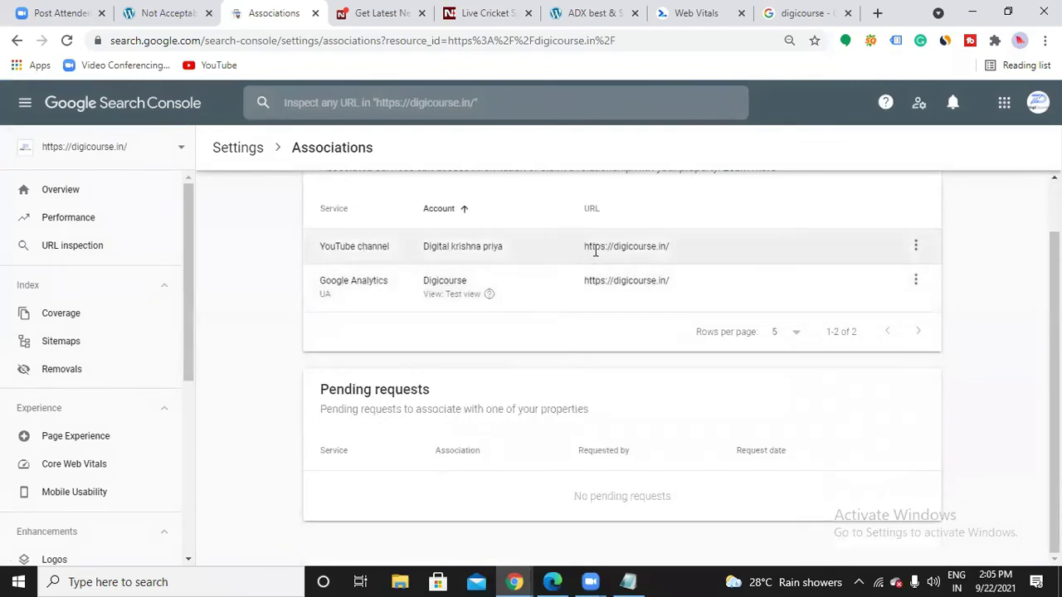
pyautogui.scroll(1, 671, 286)
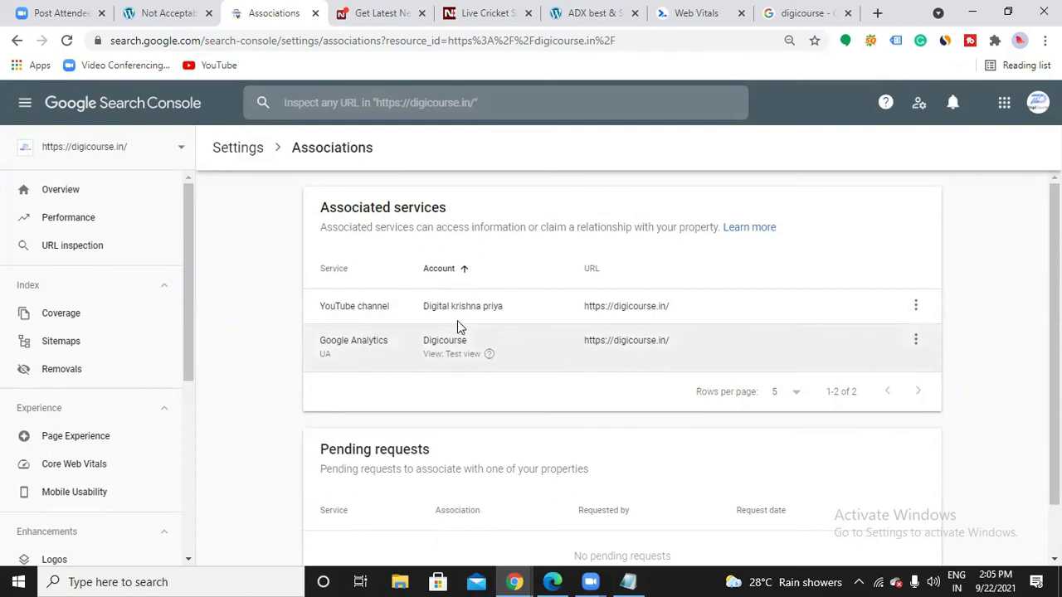
pyautogui.moveTo(321, 307); pyautogui.dragTo(386, 307)
pyautogui.click(386, 307)
pyautogui.moveTo(357, 341); pyautogui.dragTo(371, 347)
pyautogui.click(372, 345)
# - Open the Ownership verification settings and examine the verification method used and the additional methods
pyautogui.click(247, 147)
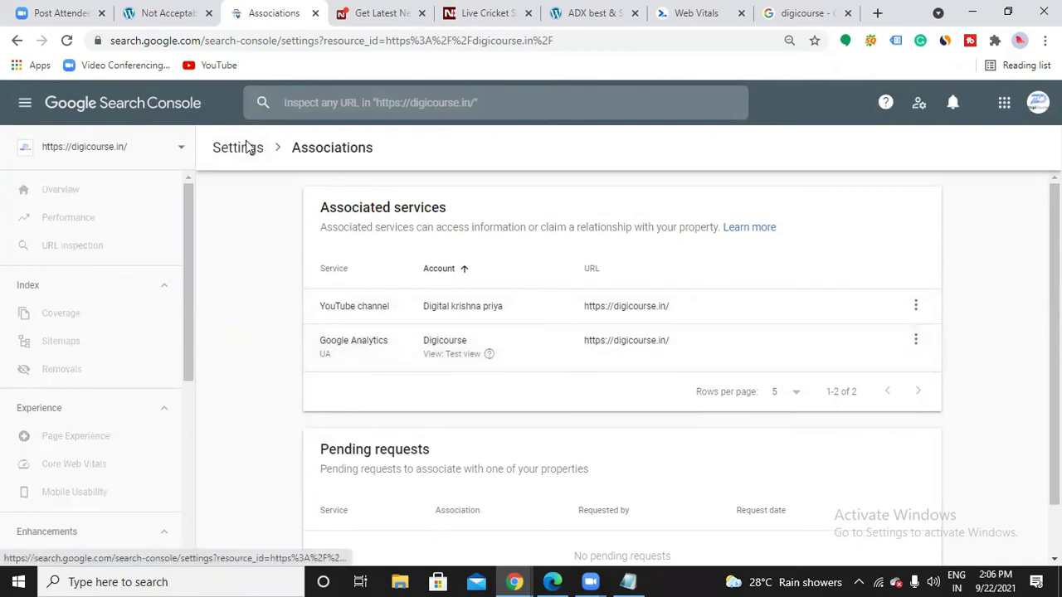
pyautogui.click(609, 239)
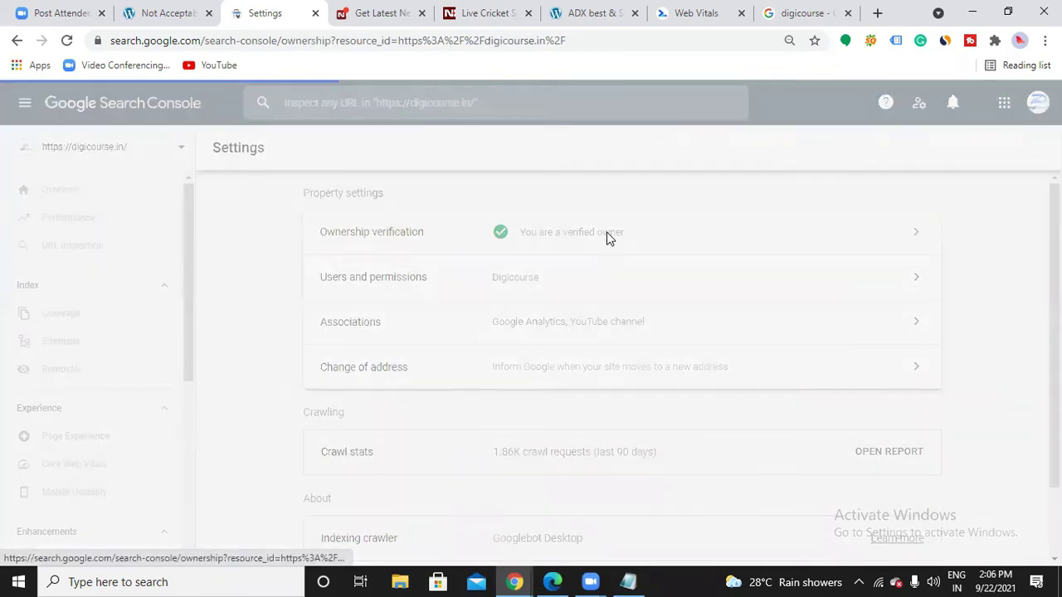
pyautogui.scroll(-1, 635, 289)
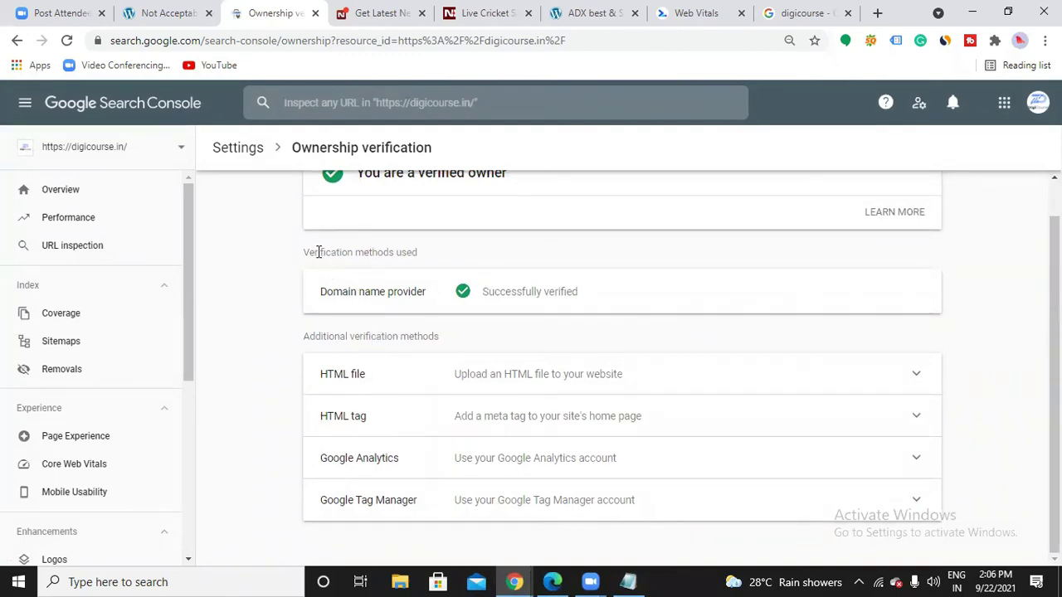
pyautogui.moveTo(315, 252); pyautogui.dragTo(415, 253)
pyautogui.click(413, 254)
pyautogui.scroll(1, 612, 292)
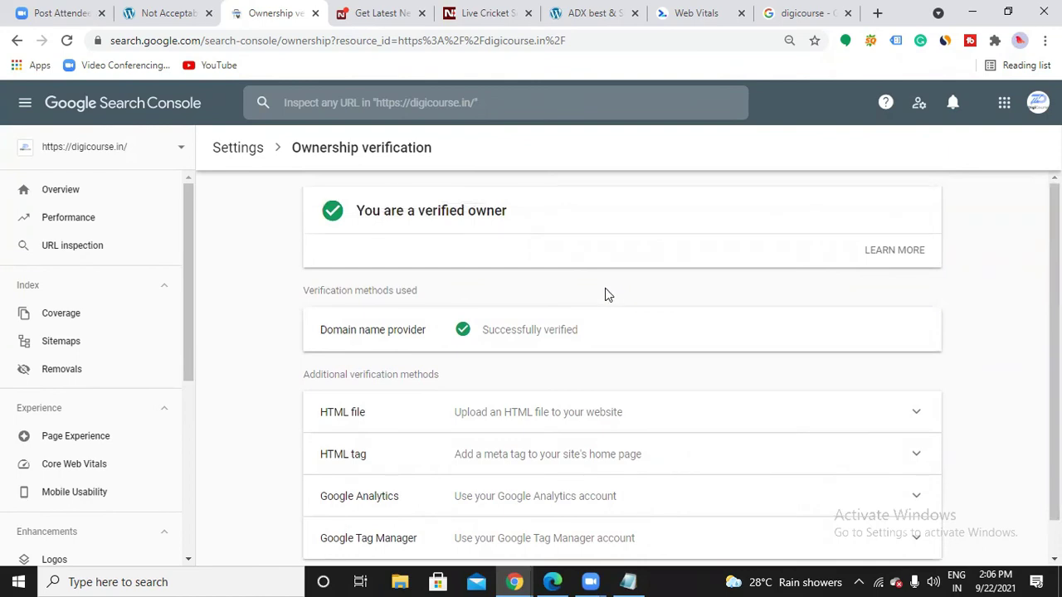
# - Return to Settings to look over the remaining property settings, and go back to the property's Overview
pyautogui.click(231, 149)
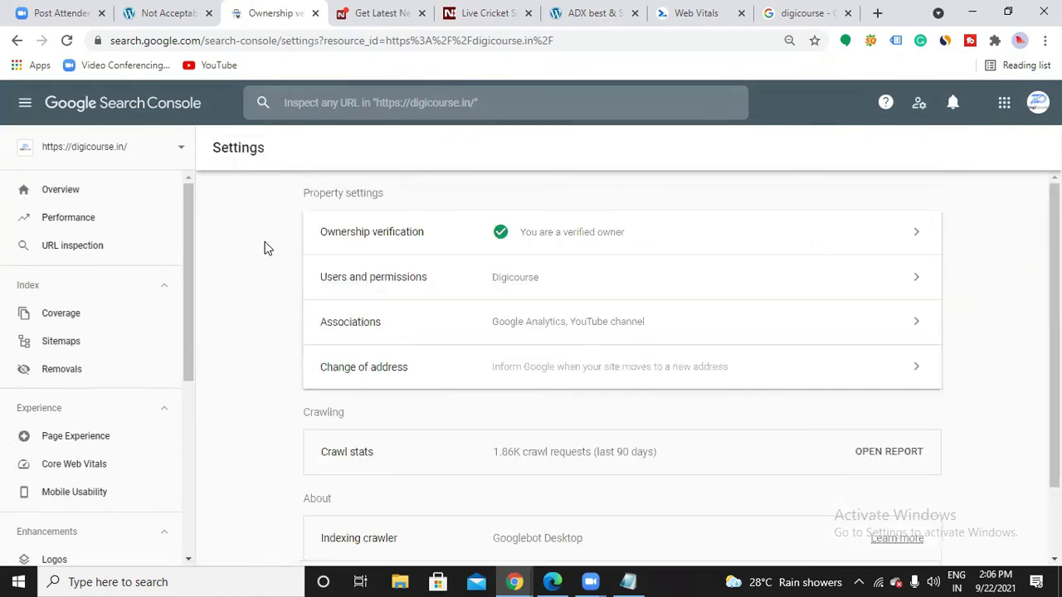
pyautogui.scroll(-5, 91, 398)
pyautogui.scroll(5, 102, 480)
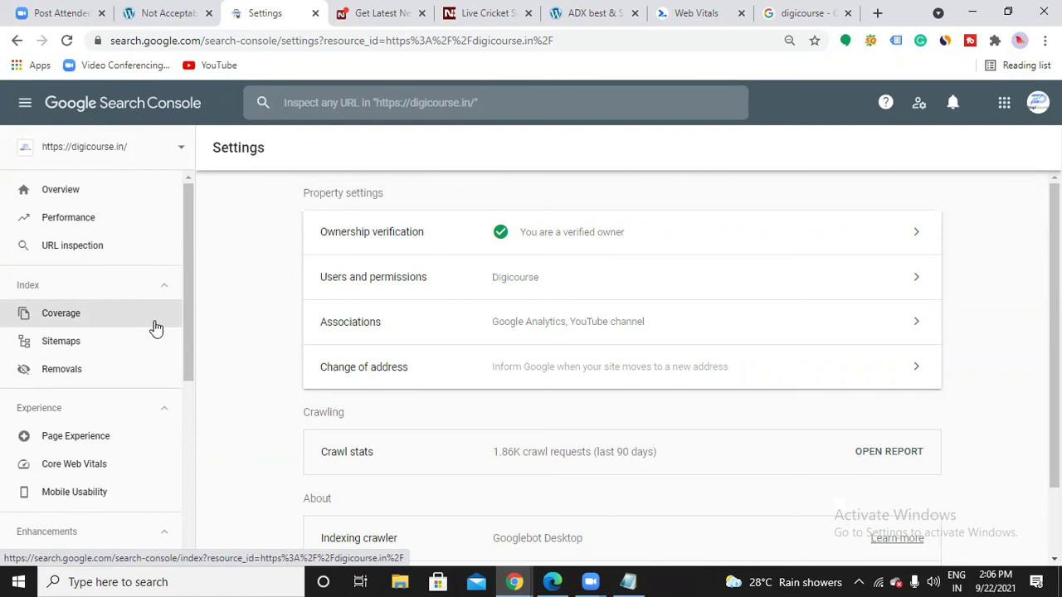
pyautogui.click(128, 203)
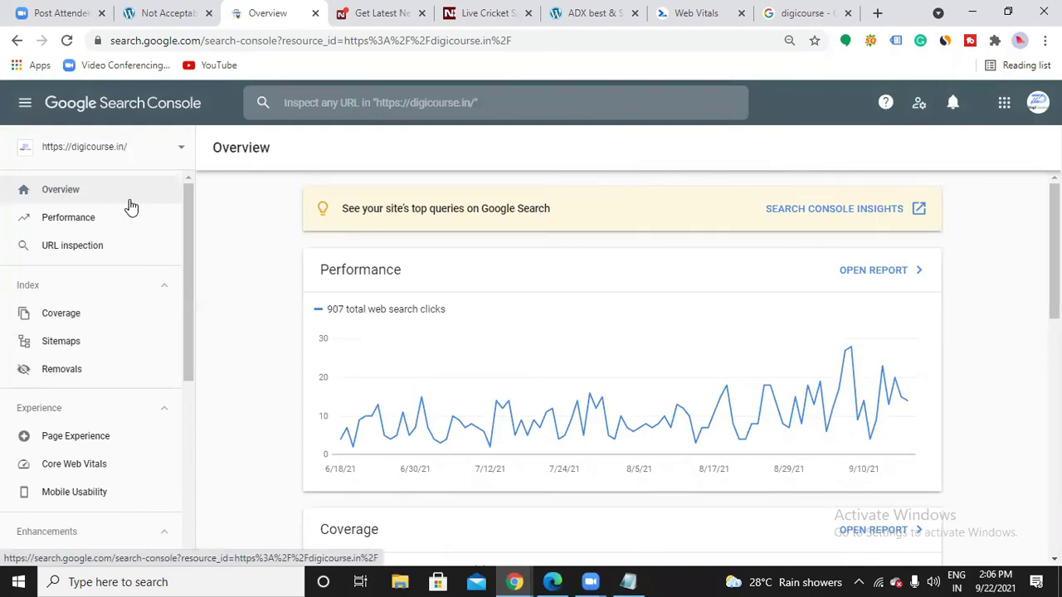
# - Open a new browser tab, disable the SEOquake extension and activate the address bar
pyautogui.click(878, 14)
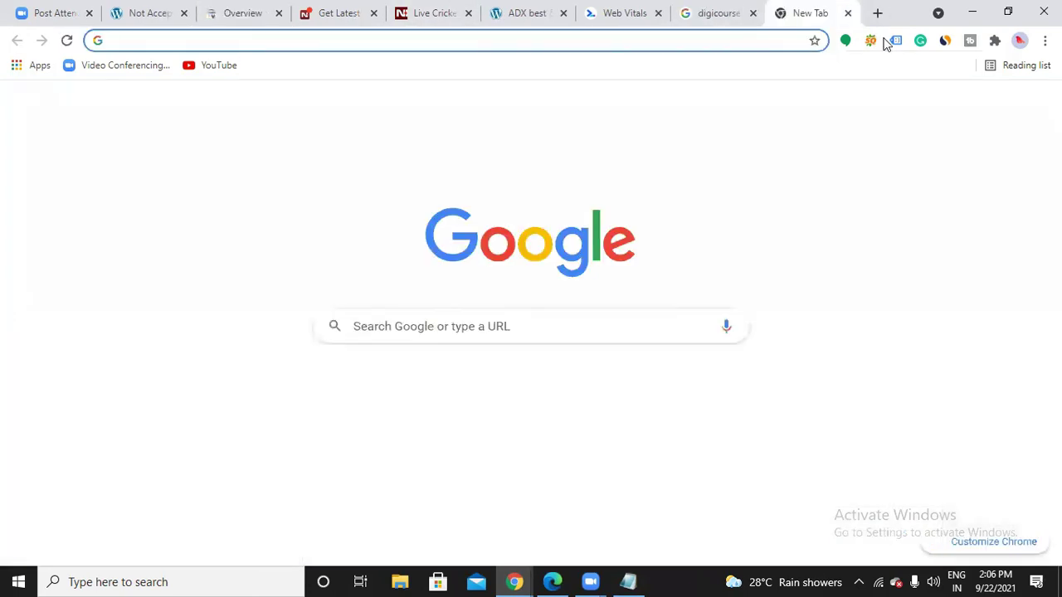
pyautogui.click(871, 46)
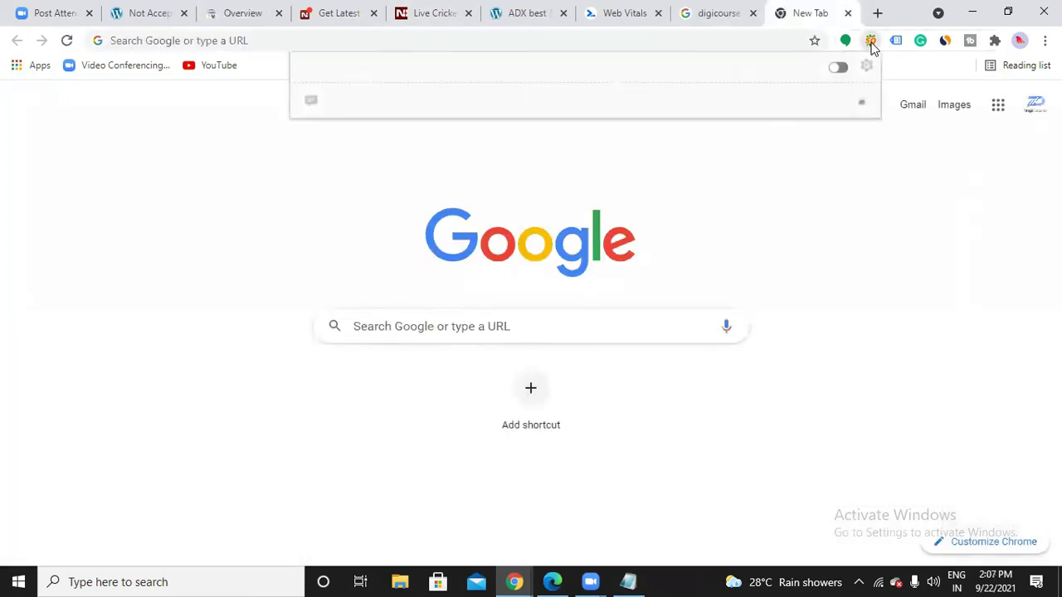
pyautogui.click(836, 69)
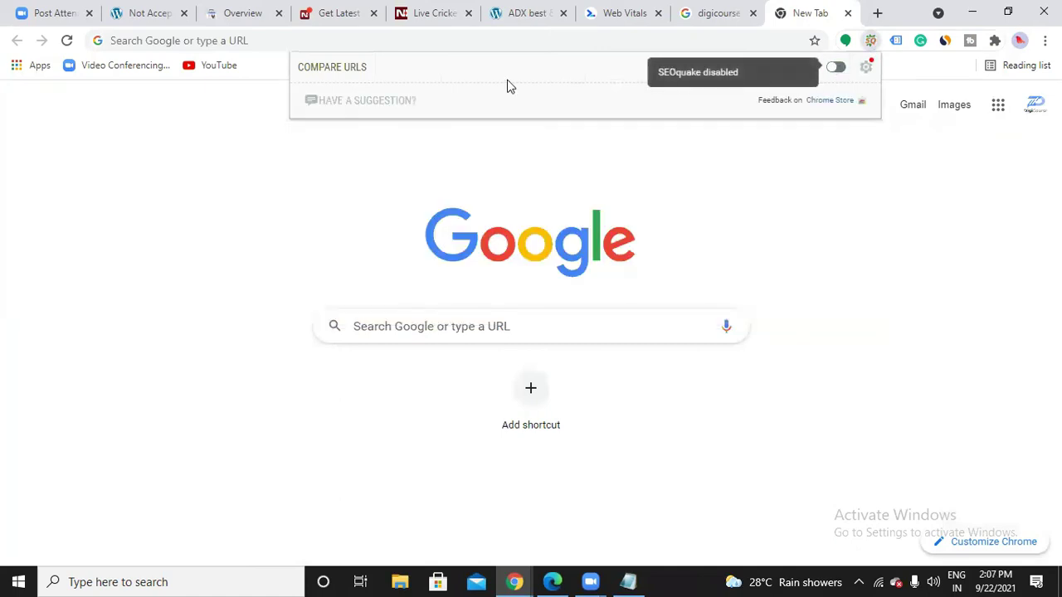
pyautogui.click(282, 42)
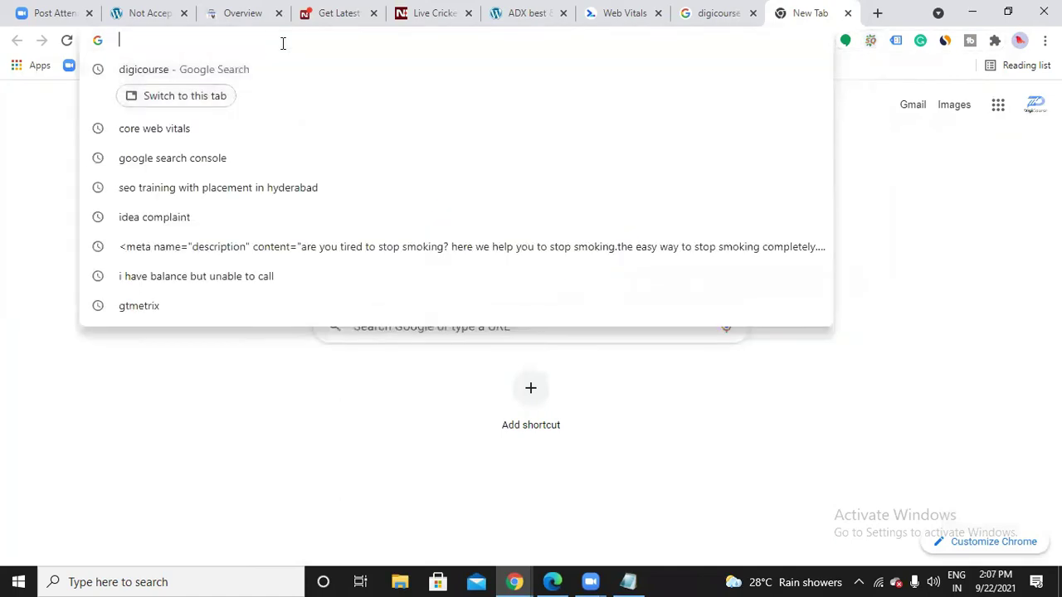
pyautogui.write('d')
pyautogui.press('BackSpace')
pyautogui.press('BackSpace')
pyautogui.write('how')
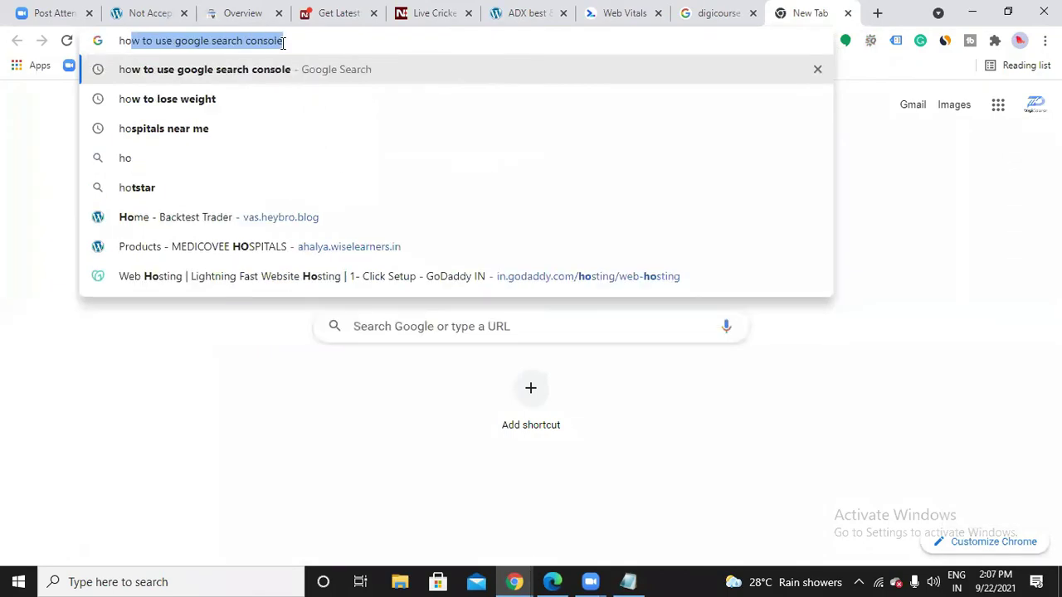
pyautogui.press('BackSpace')
pyautogui.press('BackSpace')
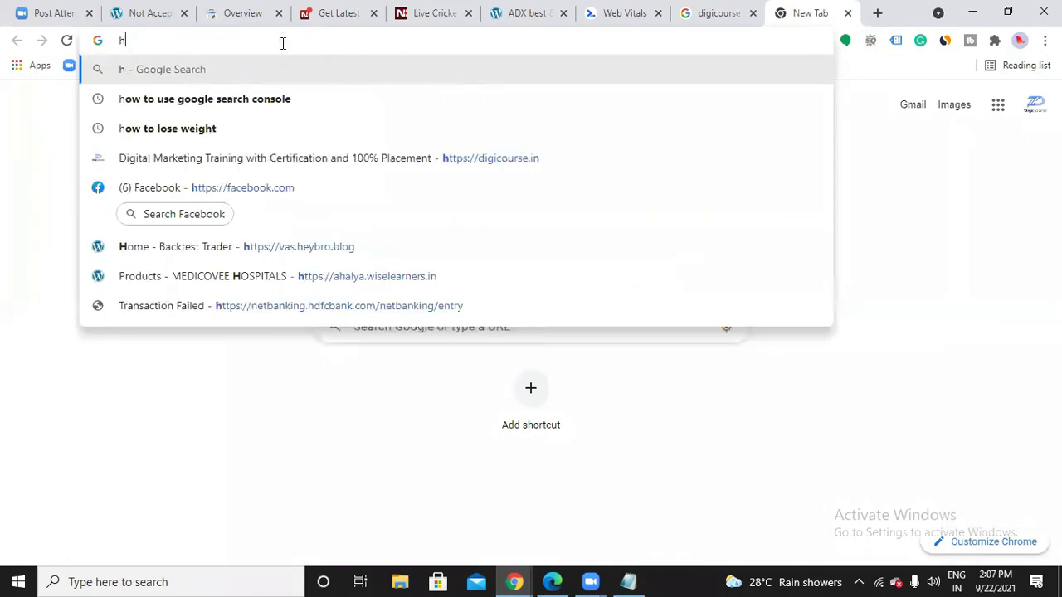
pyautogui.press('BackSpace')
# - Search Google for "strategies for swing trading"
pyautogui.write('startegy')
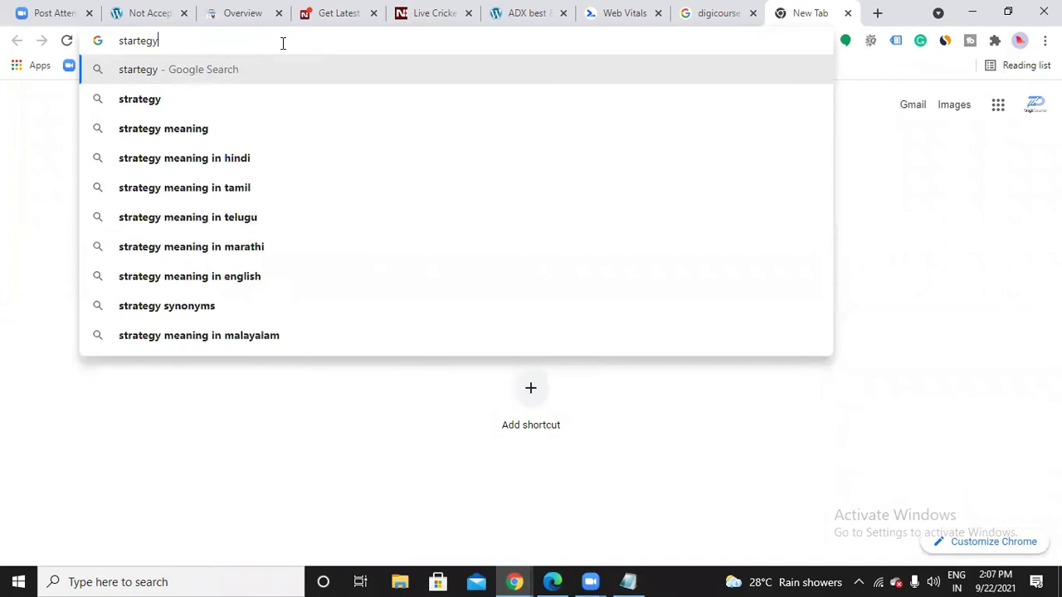
pyautogui.press('BackSpace')
pyautogui.write('ies for s')
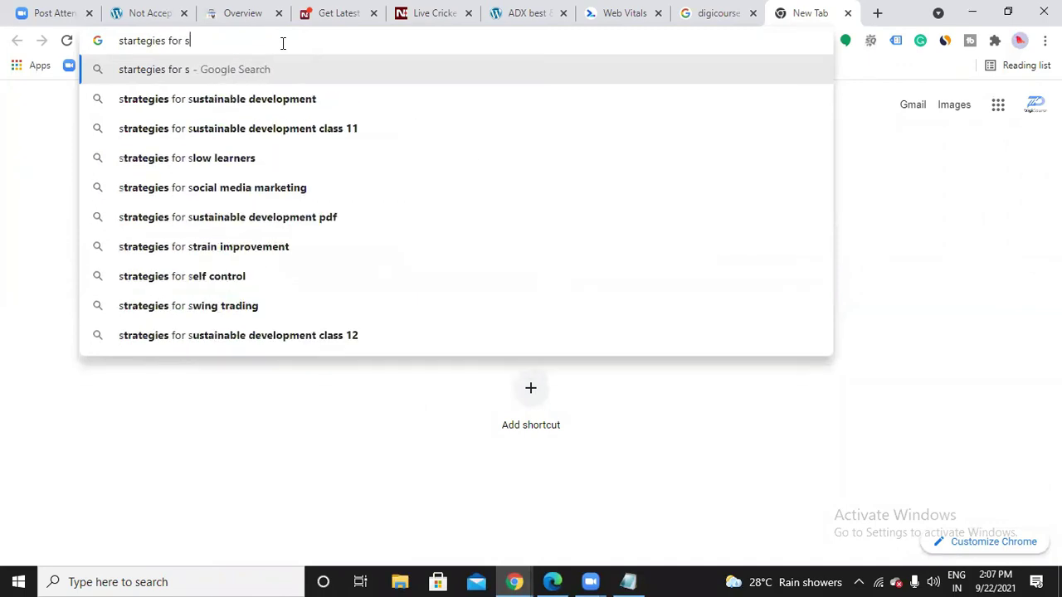
pyautogui.write('wing t')
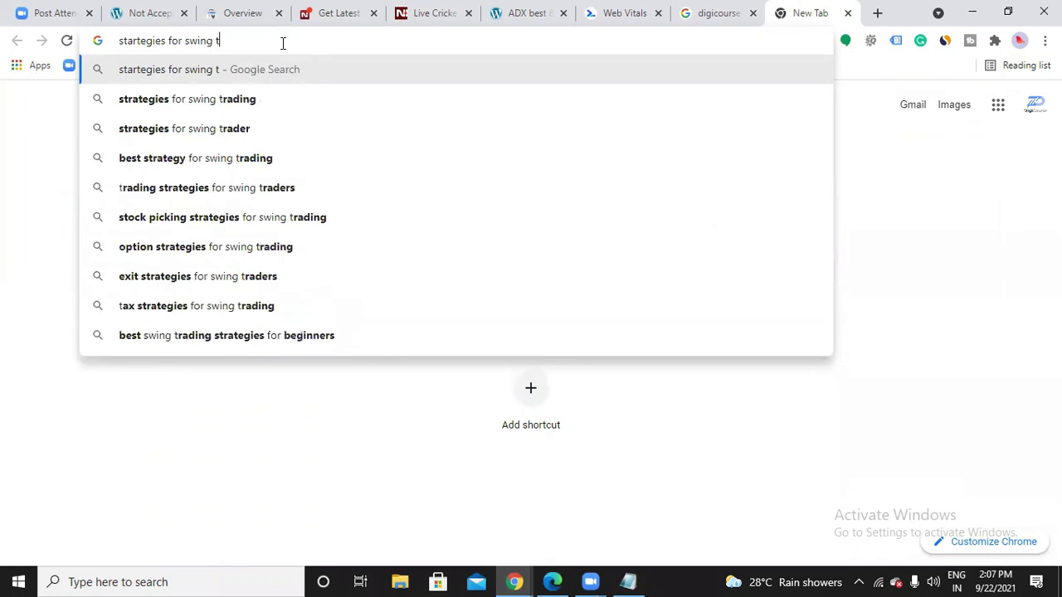
pyautogui.click(260, 99)
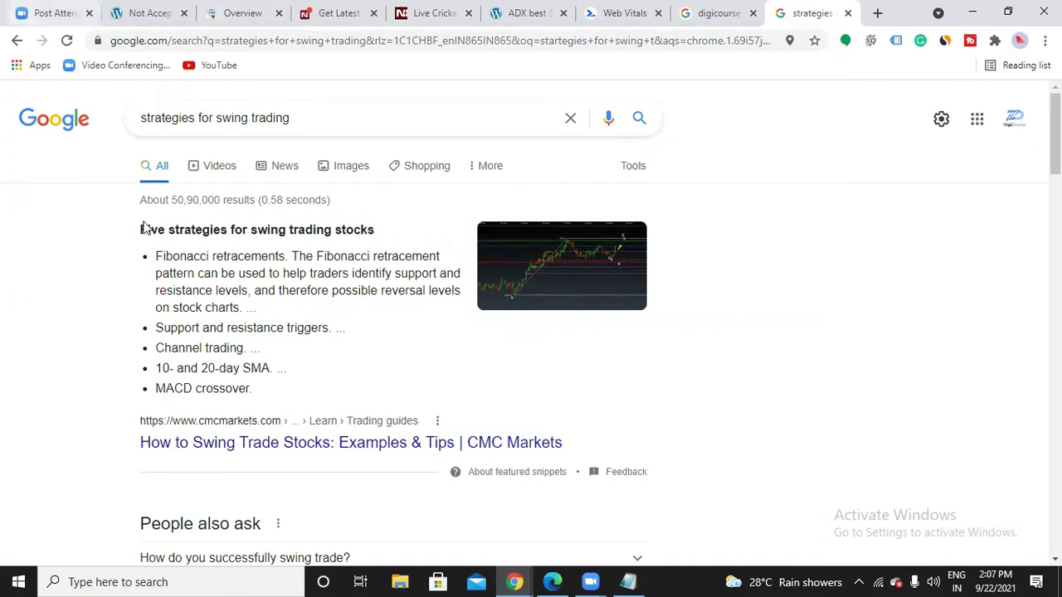
# - Examine the first page of swing trading results, including the featured snippet, related questions, videos, organic listings and related searches
pyautogui.scroll(-1, 199, 244)
pyautogui.scroll(-3, 199, 245)
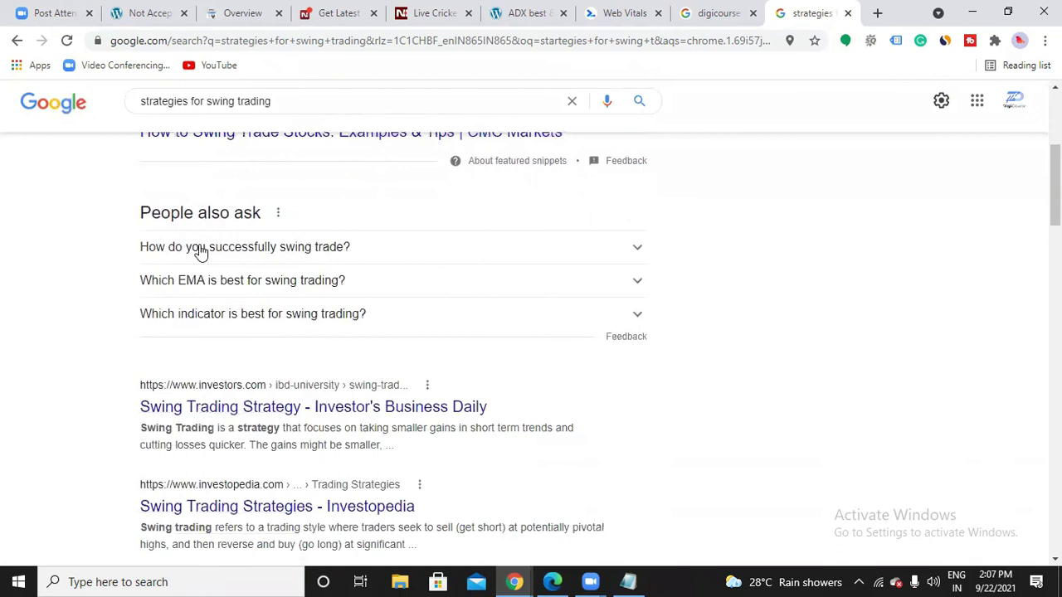
pyautogui.scroll(2, 199, 251)
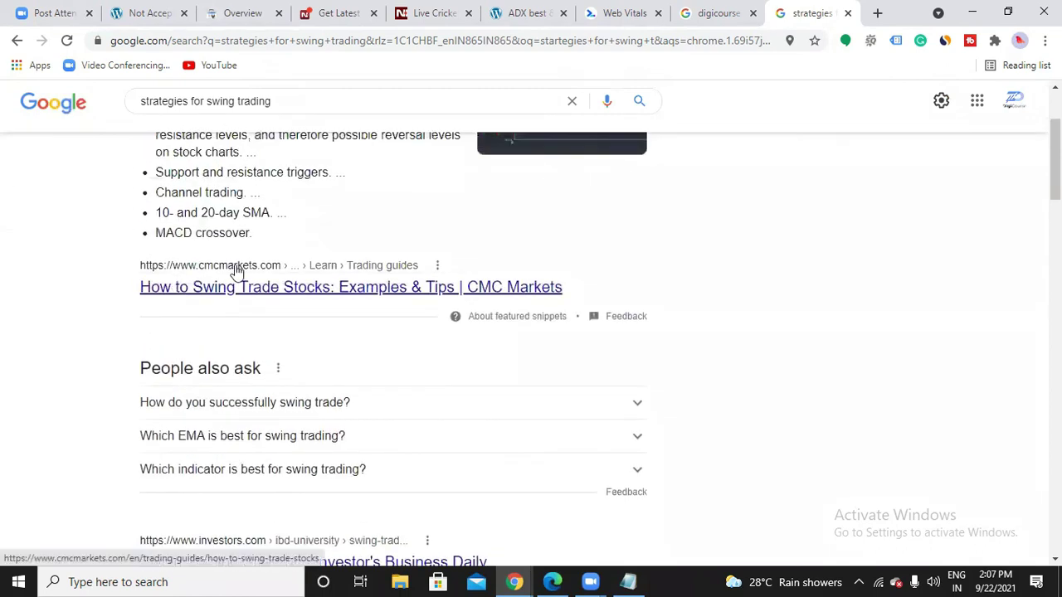
pyautogui.scroll(-2, 237, 270)
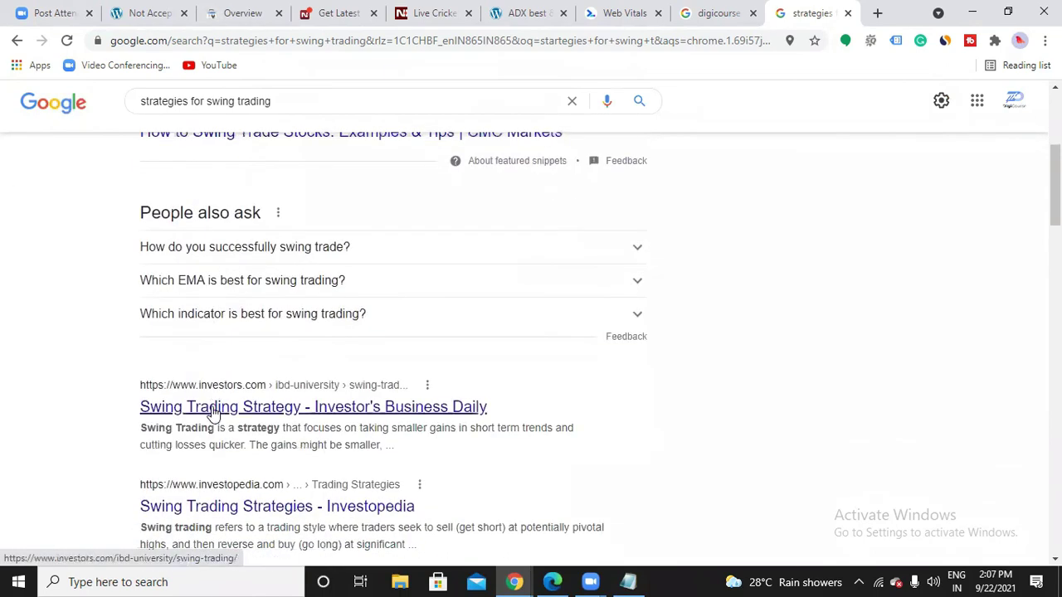
pyautogui.scroll(-2, 211, 410)
pyautogui.scroll(-4, 249, 353)
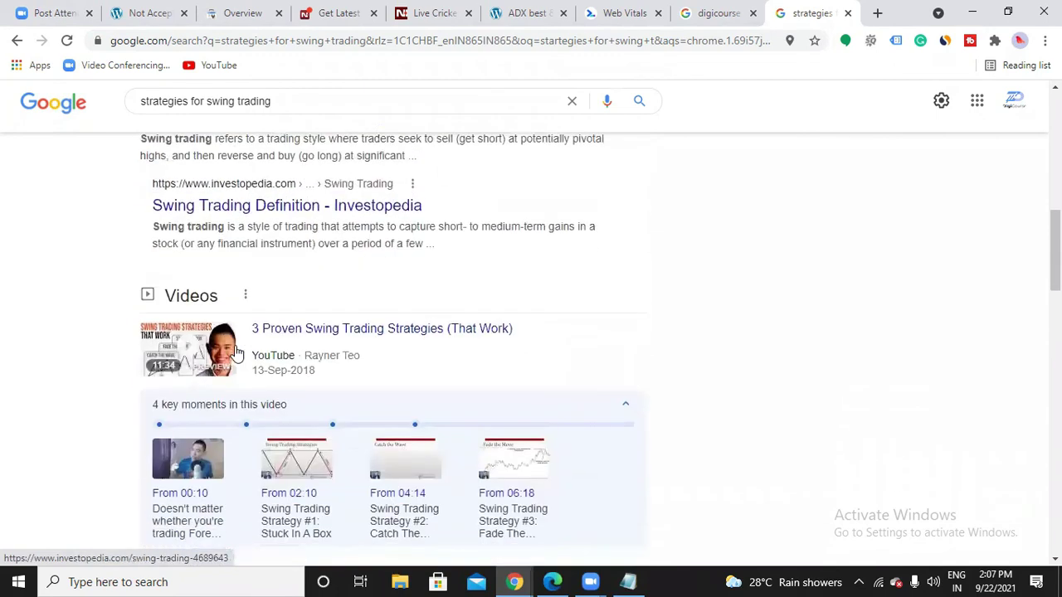
pyautogui.scroll(-6, 236, 352)
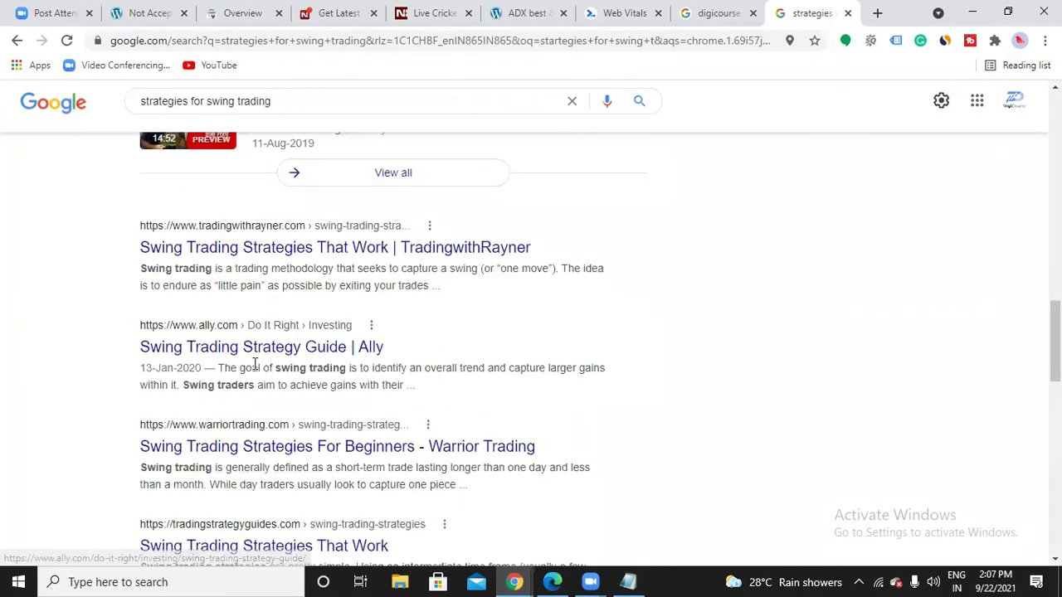
pyautogui.scroll(-7, 255, 366)
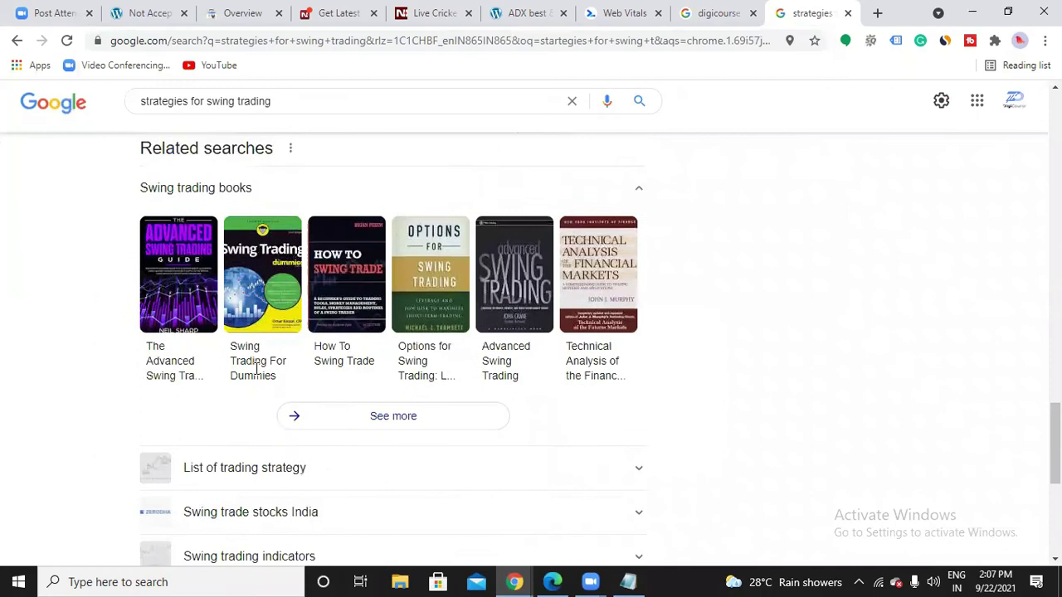
pyautogui.scroll(-3, 266, 332)
pyautogui.scroll(5, 273, 308)
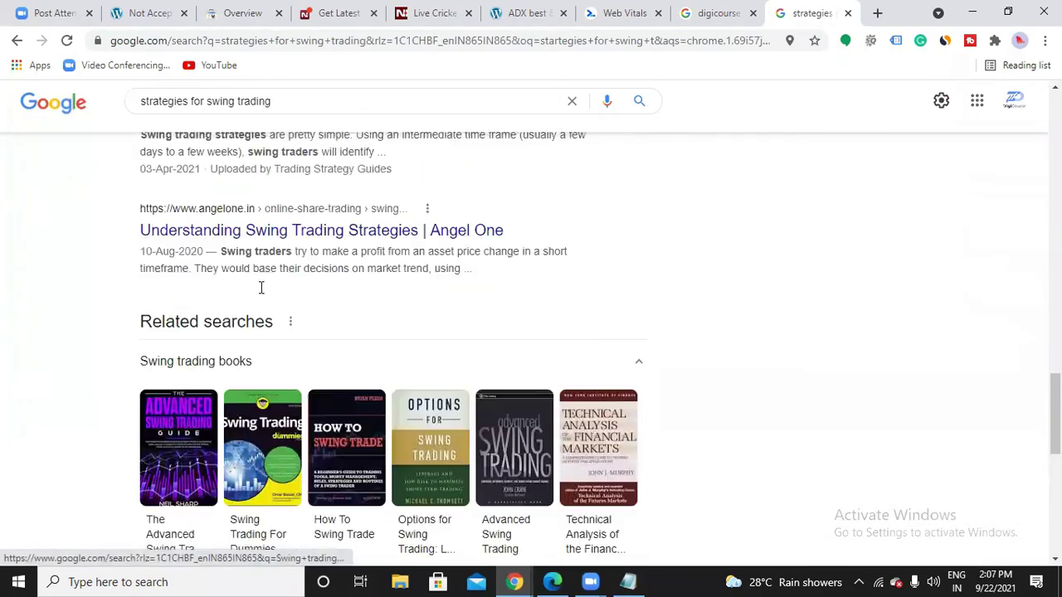
pyautogui.scroll(2, 260, 287)
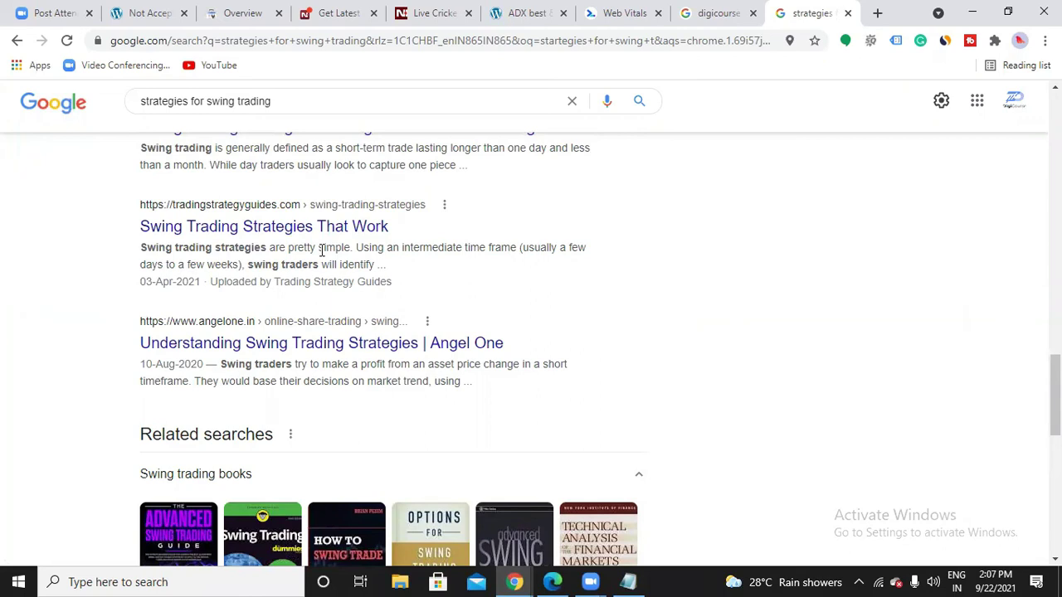
pyautogui.scroll(-8, 322, 251)
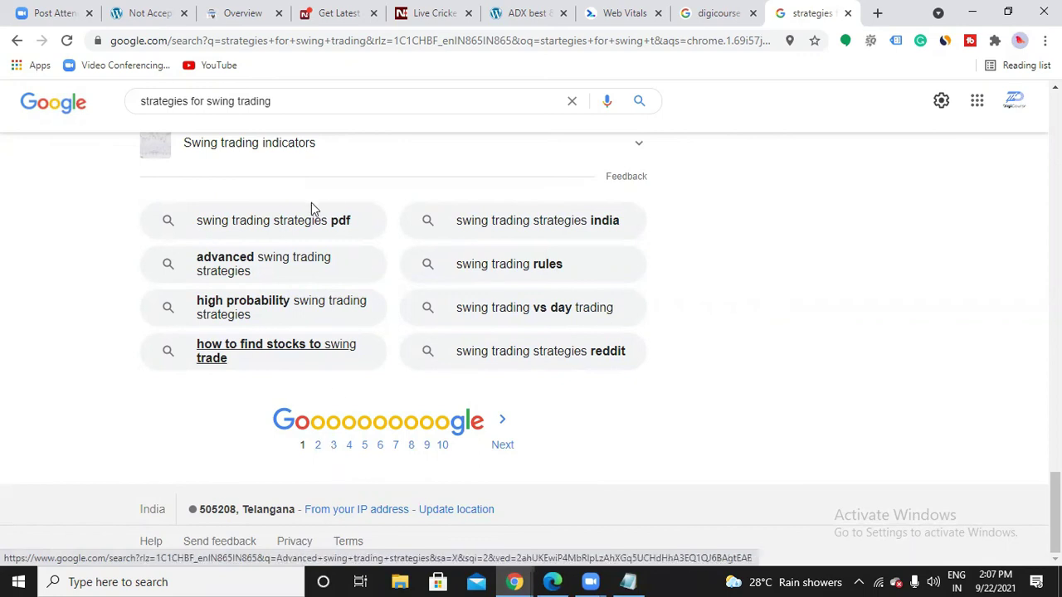
# - Open the second page of the swing trading results, look through its listings, and return to the first page
pyautogui.click(317, 448)
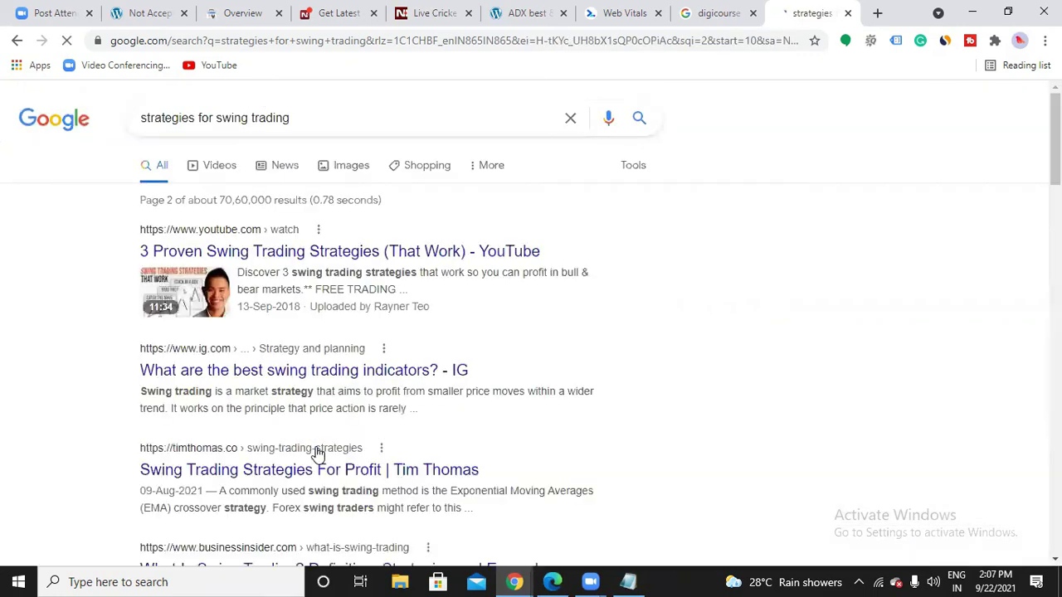
pyautogui.scroll(-3, 316, 373)
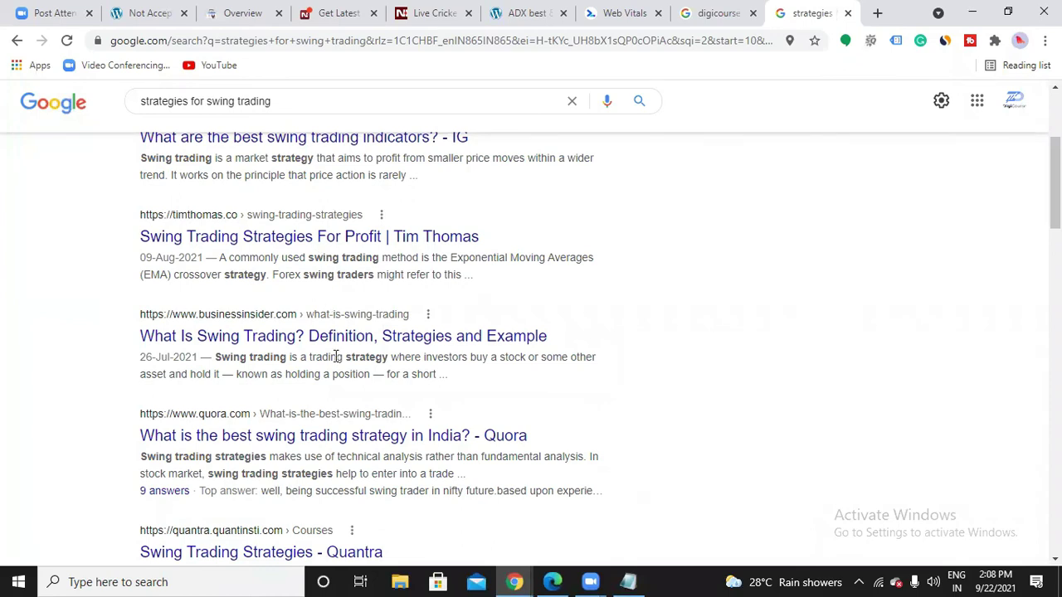
pyautogui.scroll(-6, 336, 357)
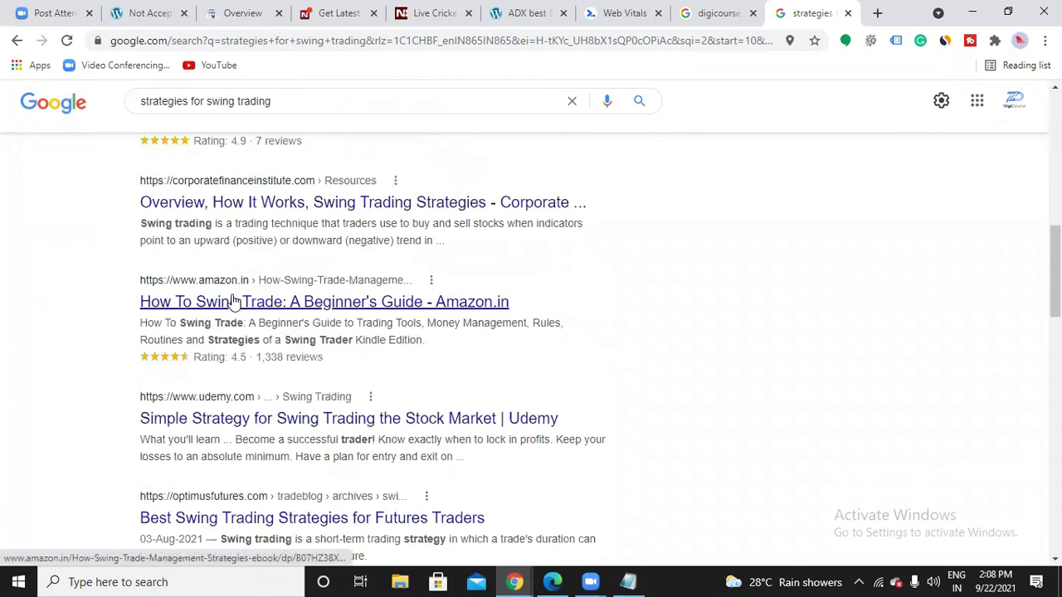
pyautogui.scroll(-2, 232, 303)
pyautogui.scroll(-2, 234, 365)
pyautogui.scroll(-7, 245, 441)
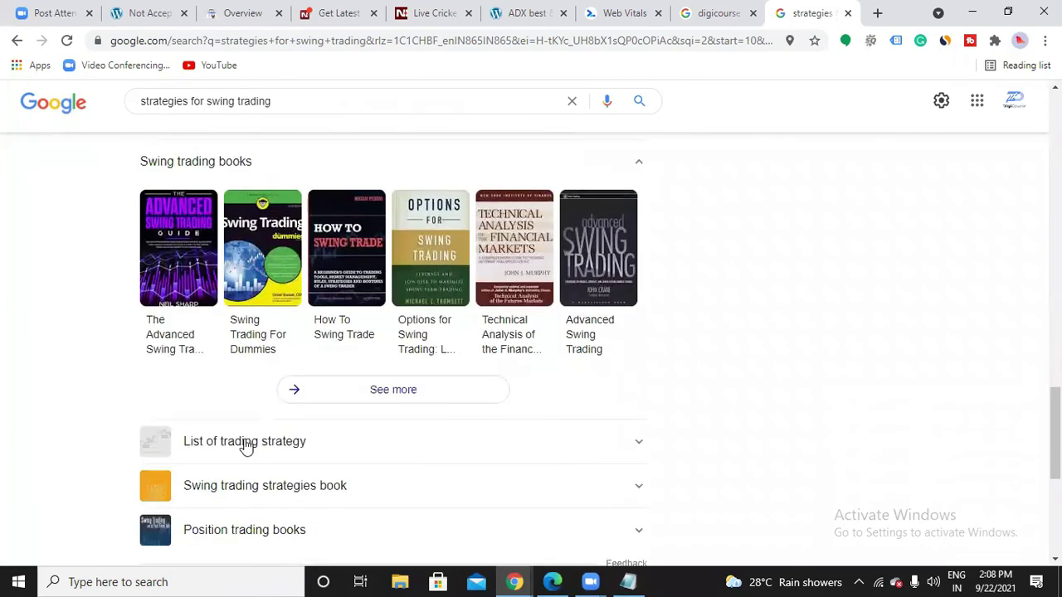
pyautogui.scroll(-5, 246, 448)
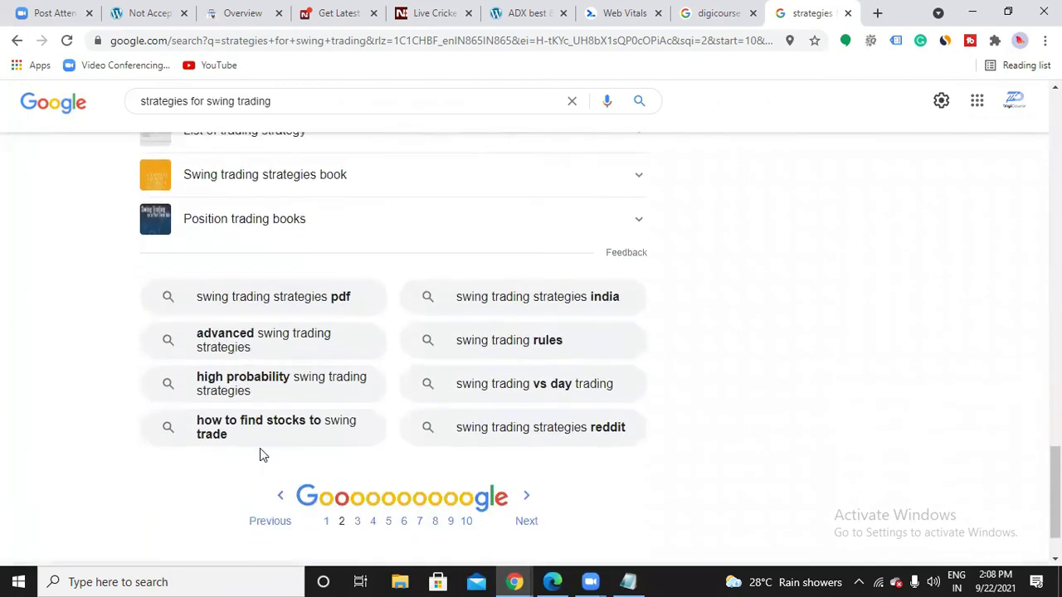
pyautogui.click(329, 447)
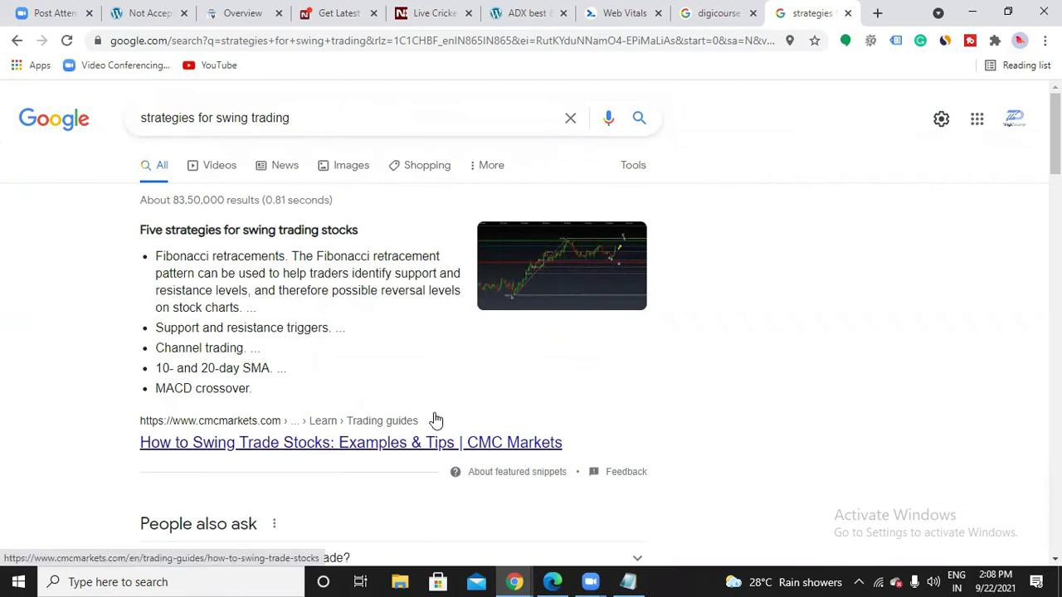
# - Set Google's search settings to show 100 results per page and save the preferences
pyautogui.click(941, 121)
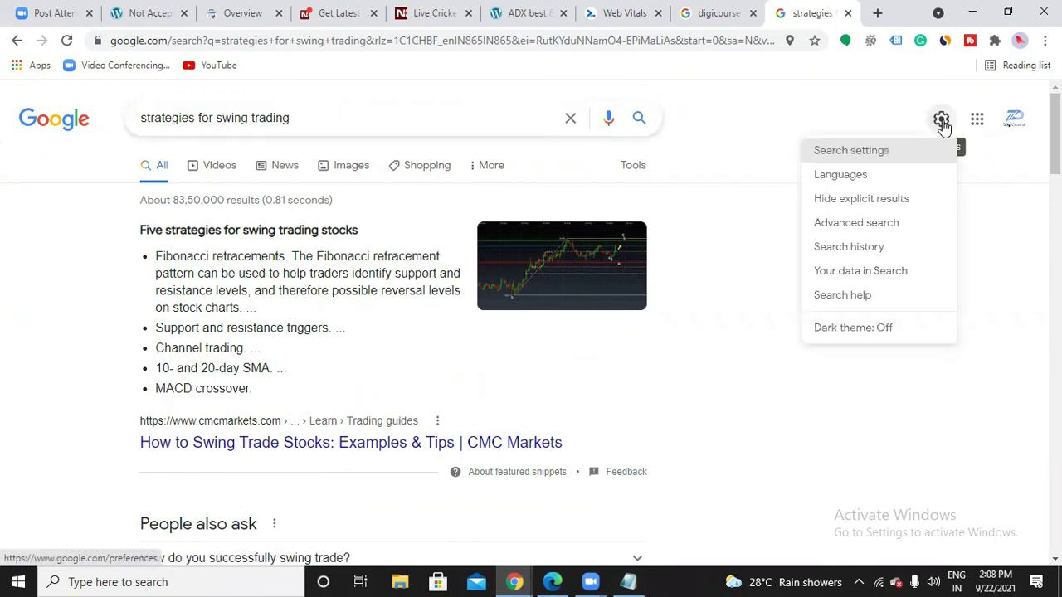
pyautogui.click(844, 152)
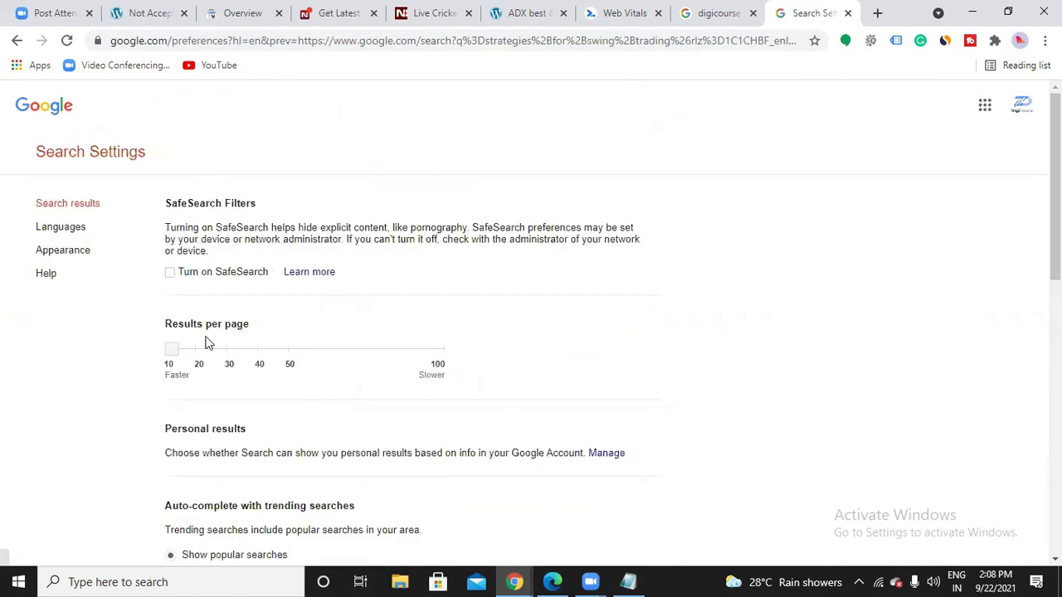
pyautogui.moveTo(189, 350); pyautogui.dragTo(260, 358)
pyautogui.moveTo(356, 355); pyautogui.dragTo(373, 354)
pyautogui.scroll(-3, 451, 360)
pyautogui.scroll(1, 417, 203)
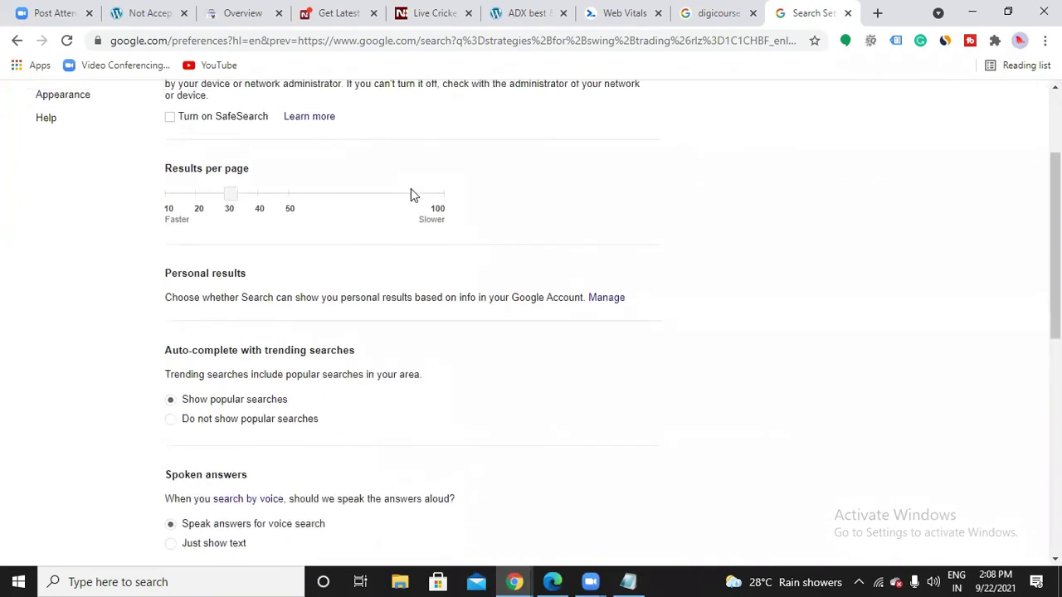
pyautogui.click(410, 193)
pyautogui.scroll(-7, 507, 295)
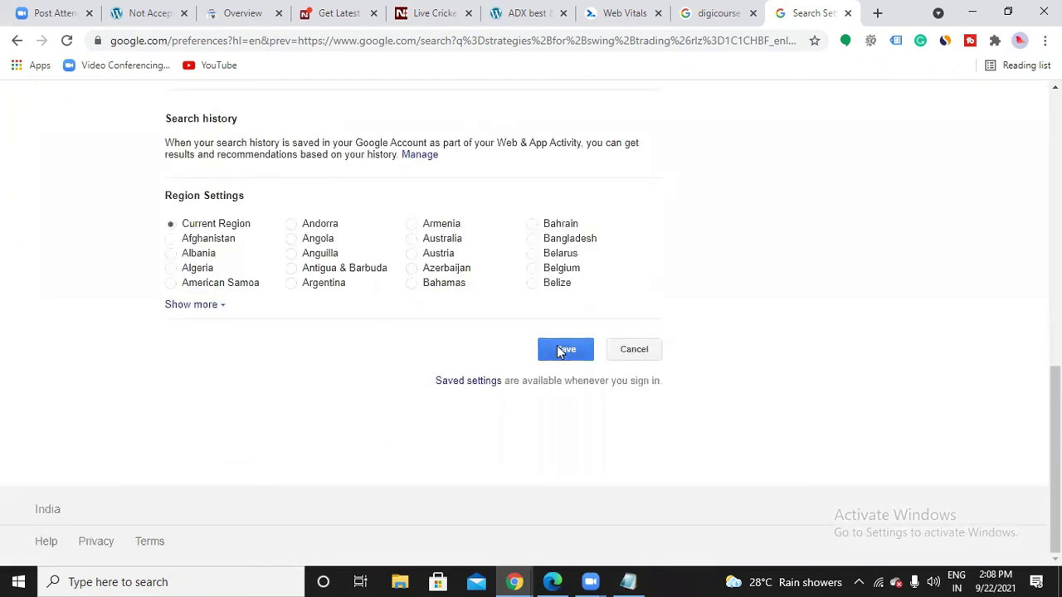
pyautogui.click(561, 351)
pyautogui.click(690, 137)
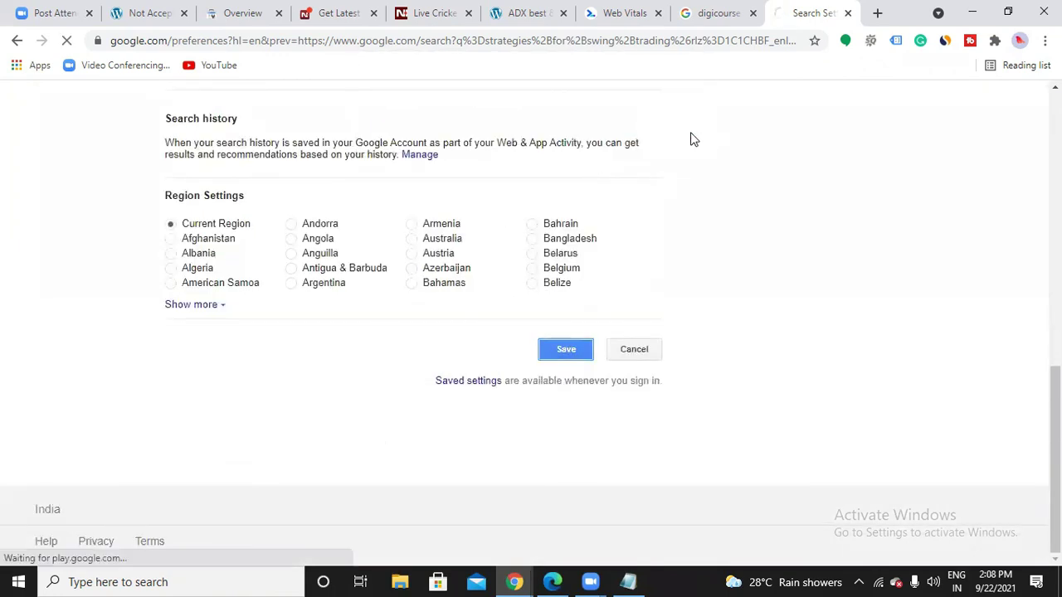
pyautogui.click(43, 163)
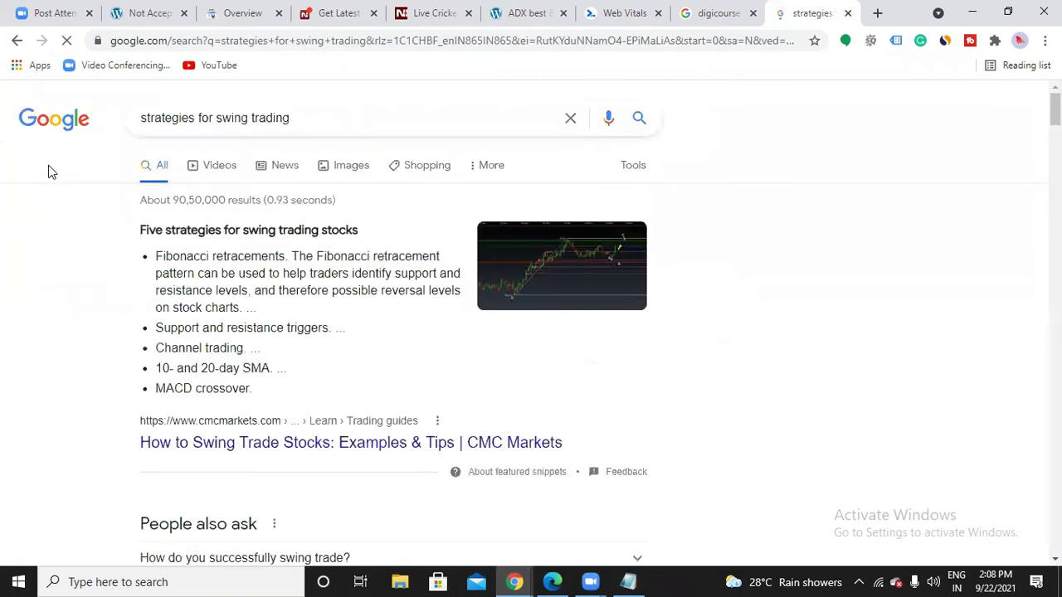
# - Find "vas.heybro.blog" within the first page of expanded results and look through the listings to the end
pyautogui.scroll(-3, 398, 363)
pyautogui.scroll(2, 398, 368)
pyautogui.scroll(1, 398, 368)
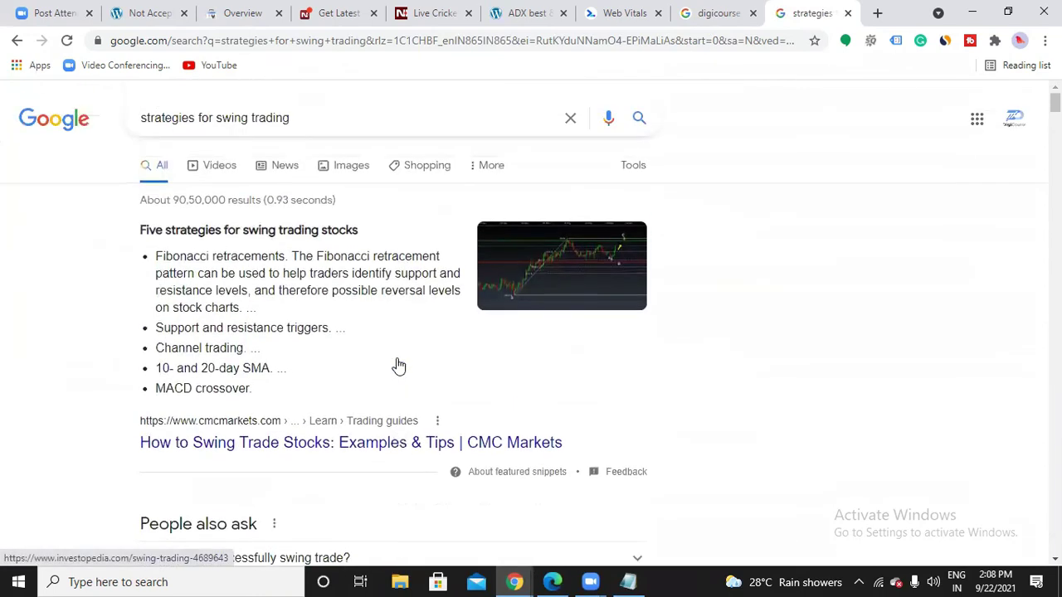
pyautogui.hotkey('ctrl', 'f')
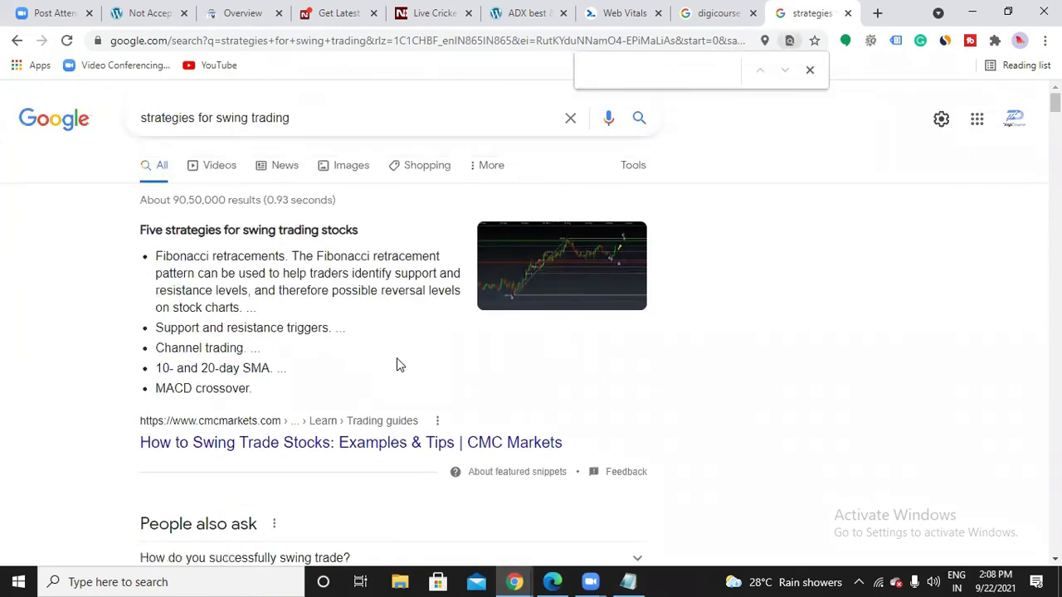
pyautogui.write('va')
pyautogui.scroll(-10, 396, 365)
pyautogui.write('s.h')
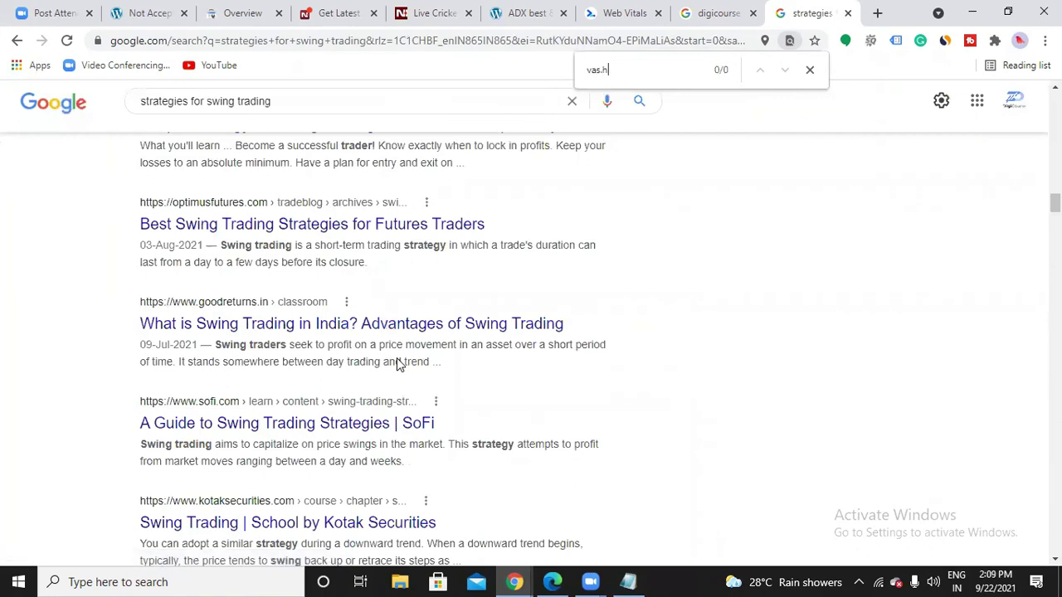
pyautogui.write('eybro.blog')
pyautogui.scroll(-10, 374, 417)
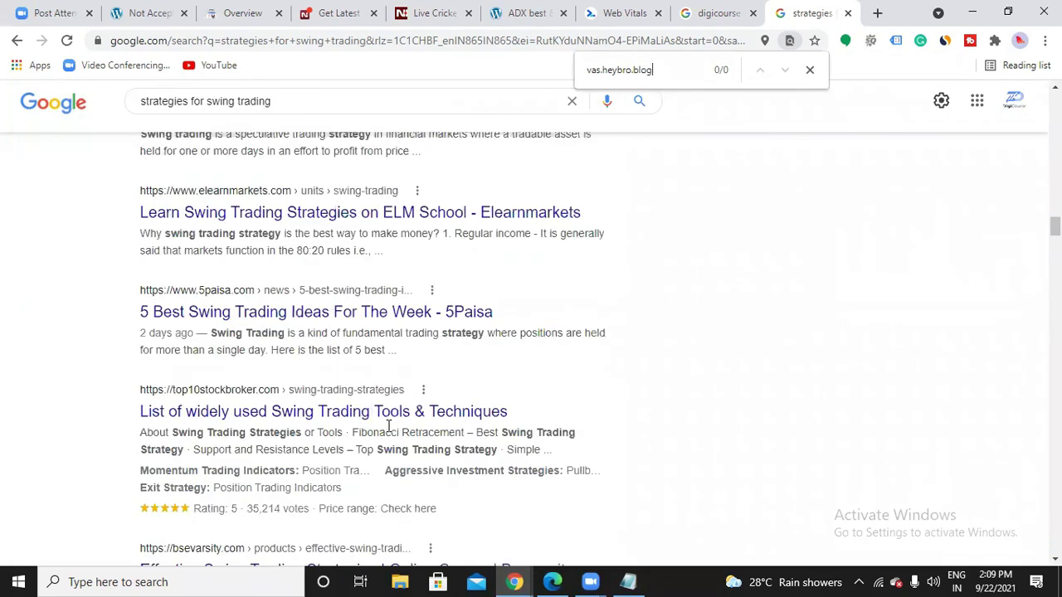
pyautogui.scroll(-15, 600, 350)
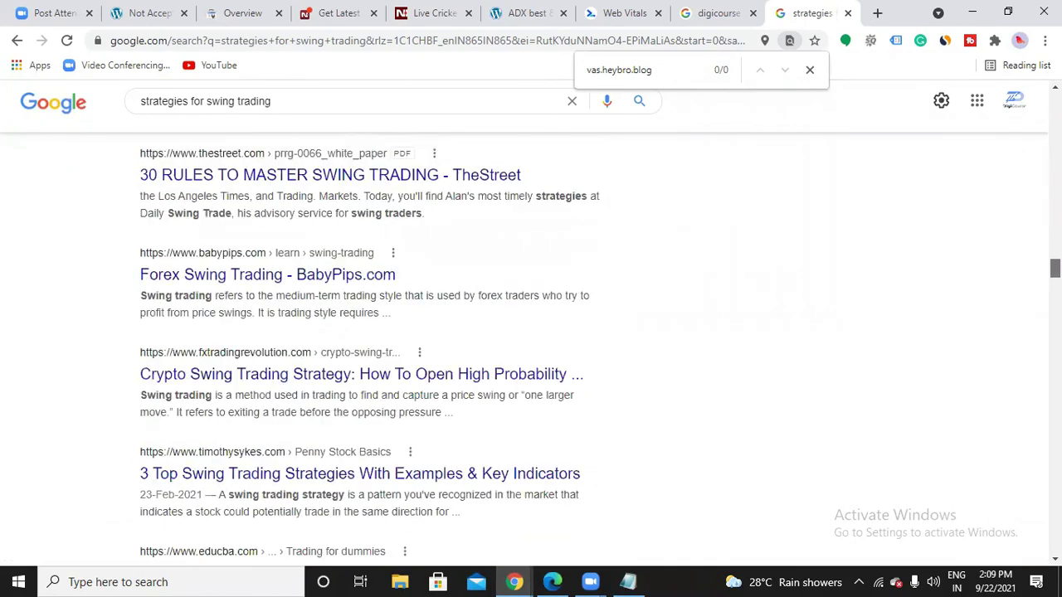
pyautogui.scroll(-15, 678, 474)
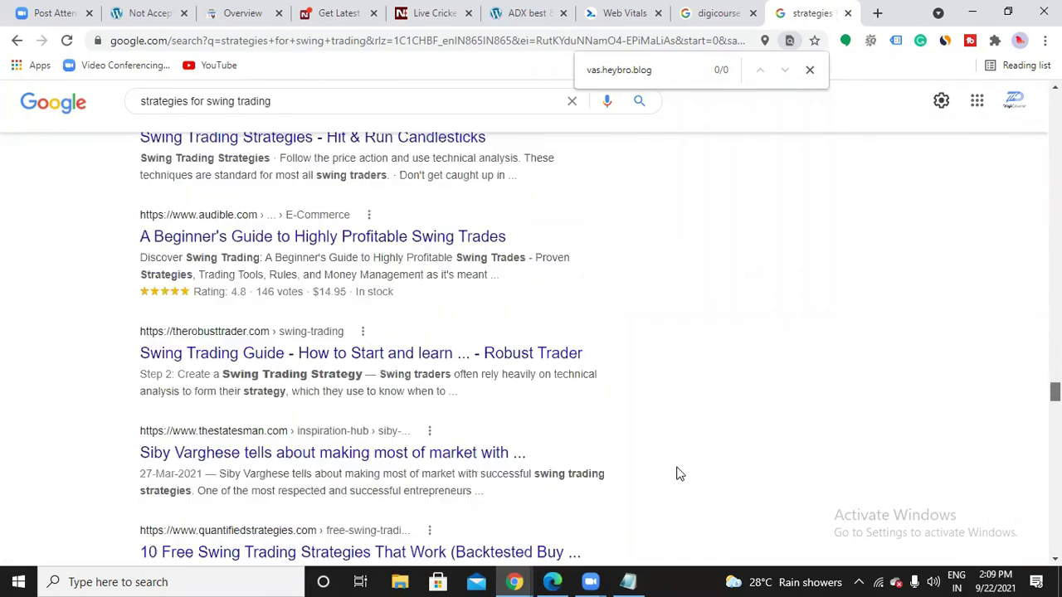
pyautogui.scroll(-15, 398, 452)
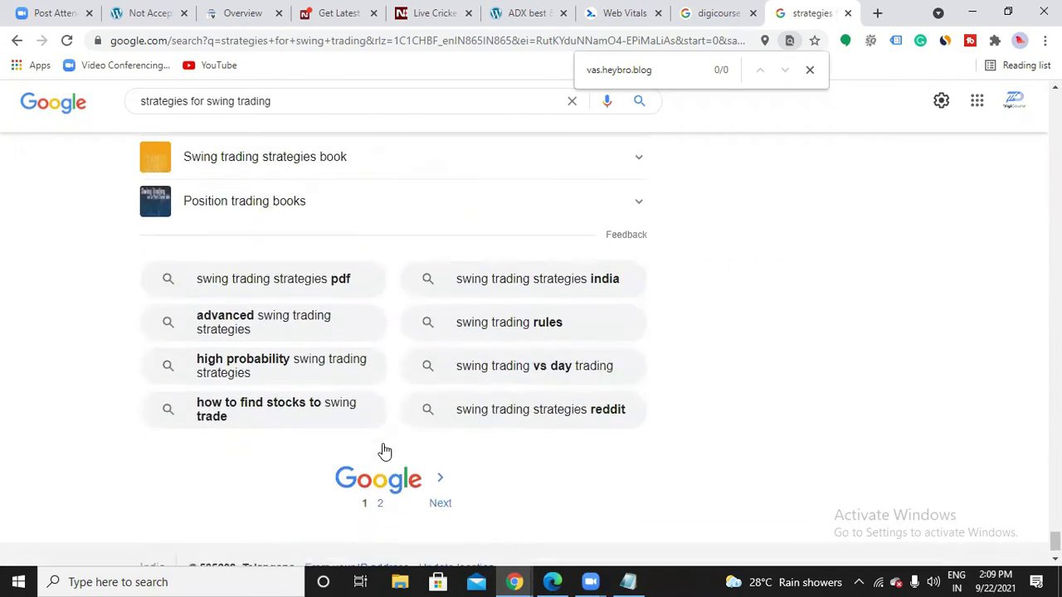
# - Open the second page of expanded results, find "vas.heybro.bl" within it and look through the listings
pyautogui.click(384, 451)
pyautogui.hotkey('ctrl', 'f')
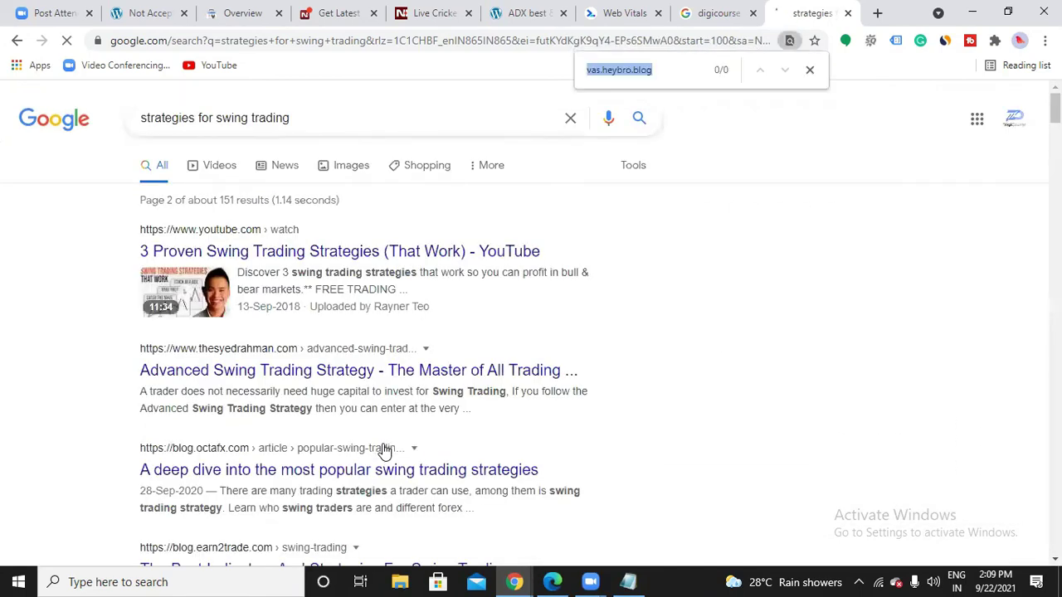
pyautogui.write('vas.heybro.blog')
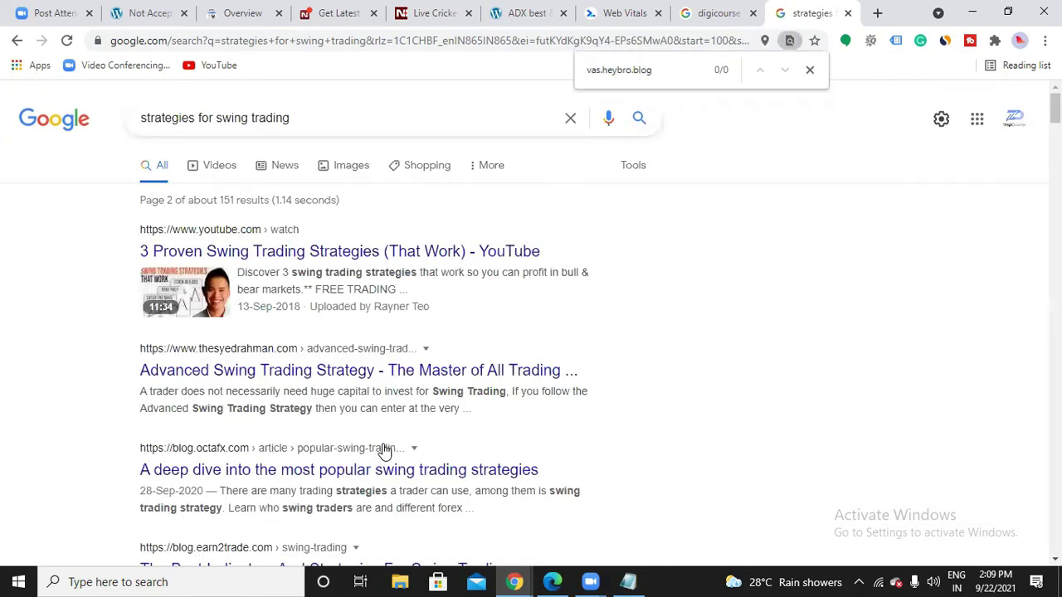
pyautogui.press('BackSpace')
pyautogui.press('BackSpace')
pyautogui.scroll(-2, 802, 421)
pyautogui.scroll(-15, 801, 421)
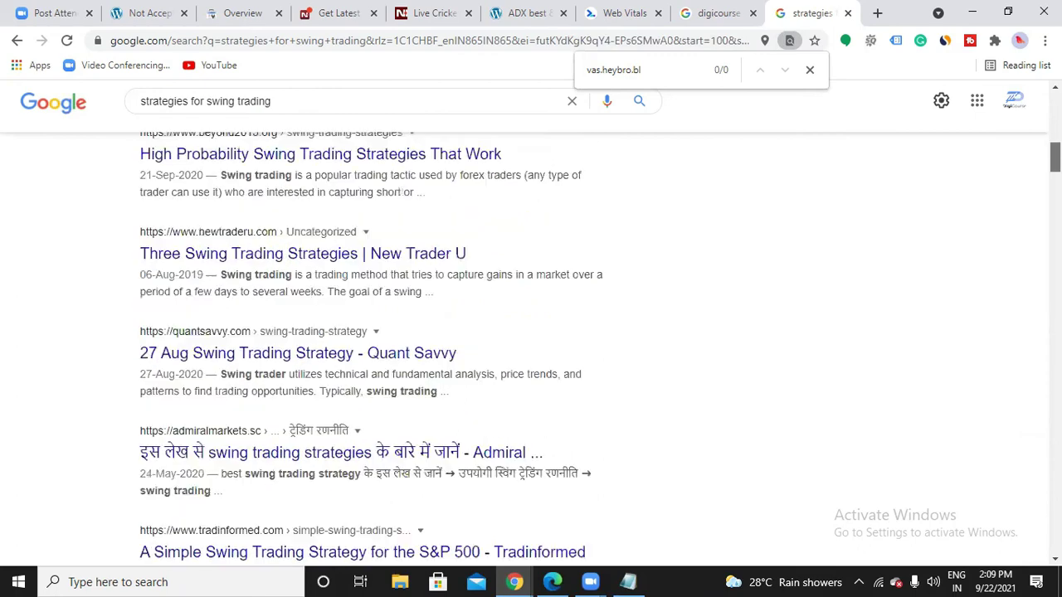
# - Look through the remaining swing trading listings down to the end of the second page, and return to the first results page
pyautogui.scroll(-20, 802, 422)
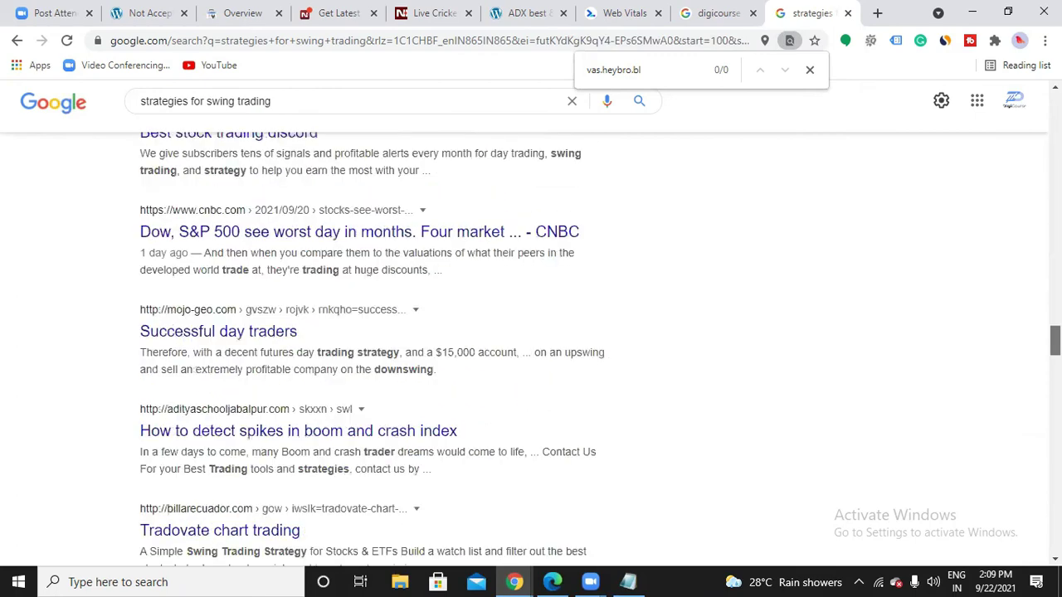
pyautogui.scroll(-10, 802, 421)
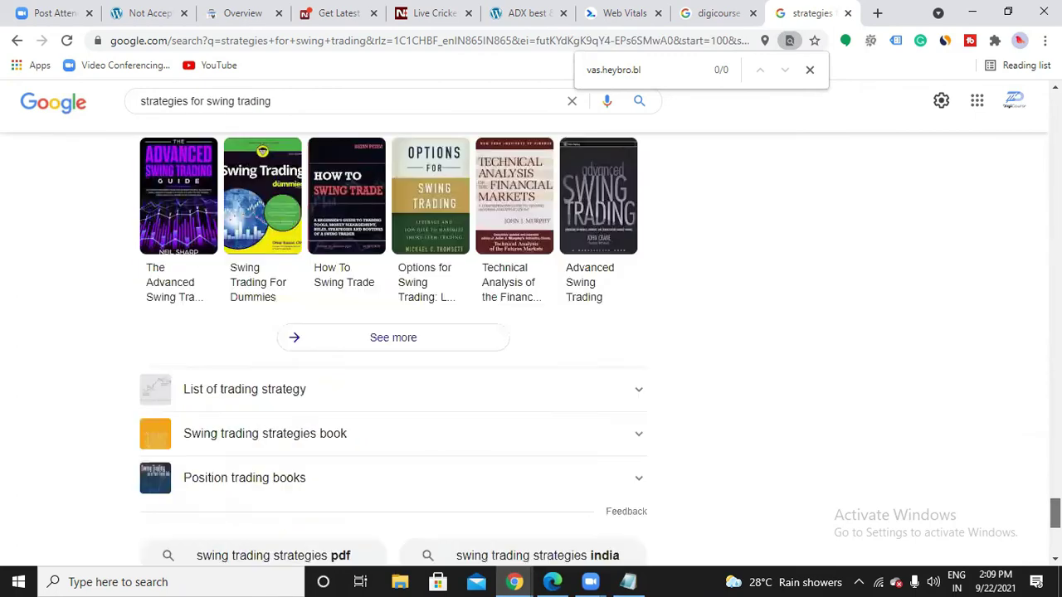
pyautogui.scroll(3, 802, 422)
pyautogui.scroll(20, 801, 422)
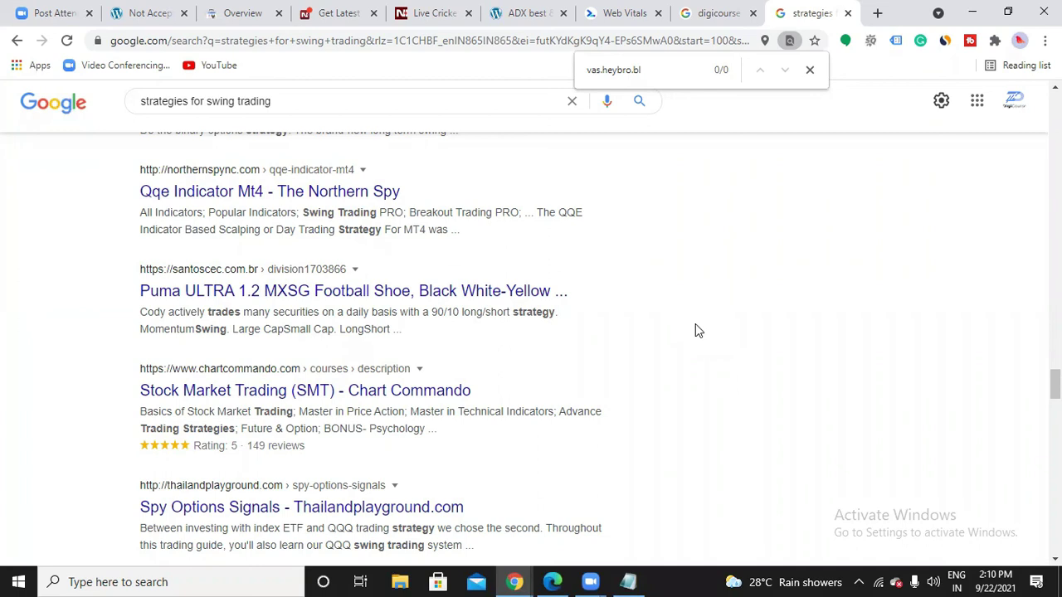
pyautogui.scroll(-15, 695, 332)
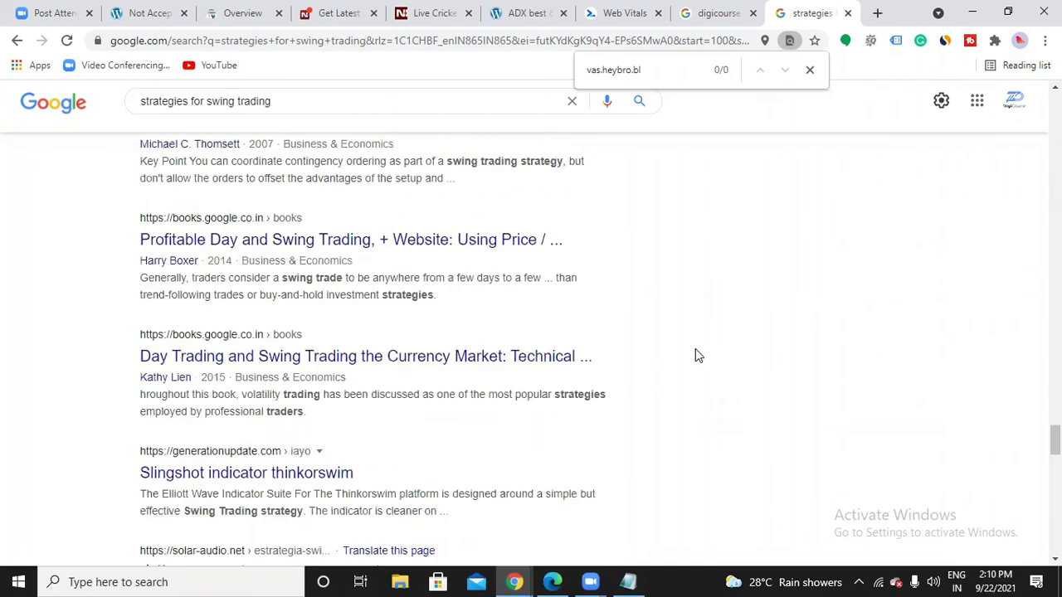
pyautogui.scroll(-15, 696, 355)
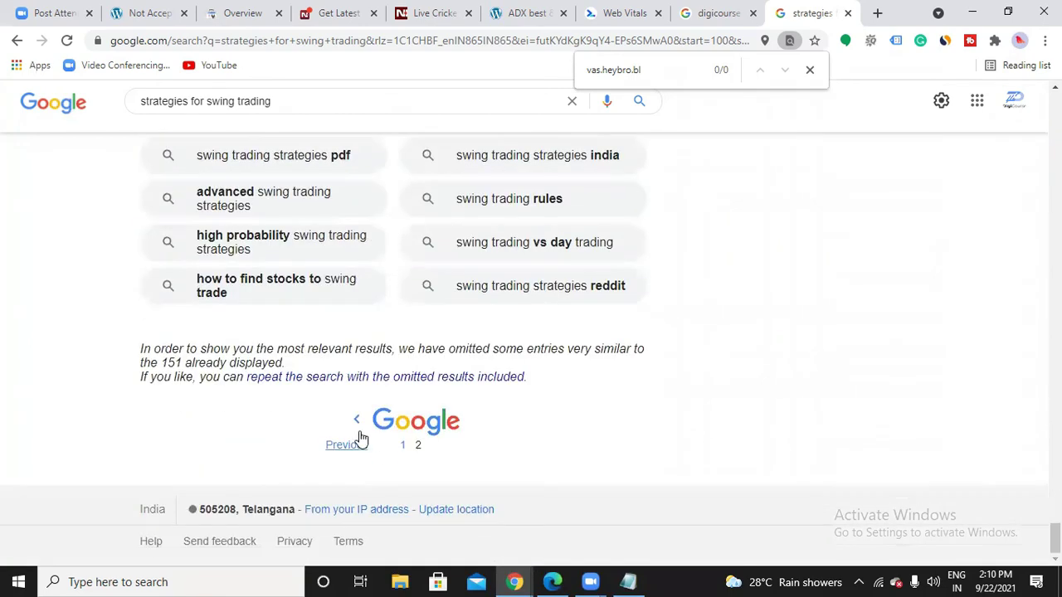
pyautogui.click(406, 446)
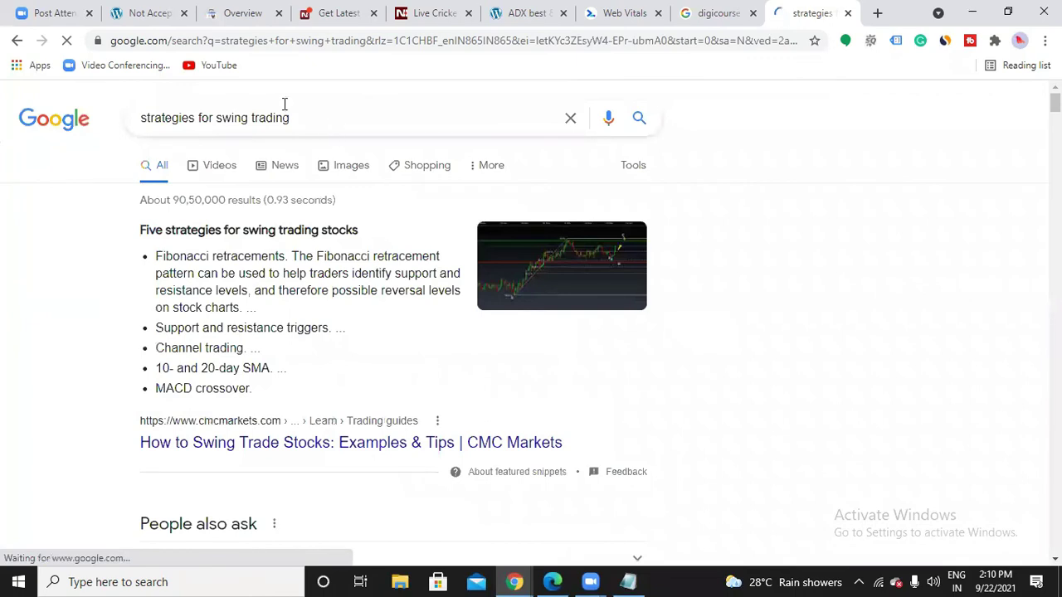
# - Replace the search query with "seo training in hyderabad" and run the search
pyautogui.click(332, 125)
pyautogui.press('BackSpace')
pyautogui.press('BackSpace')
pyautogui.press('BackSpace')
pyautogui.press('BackSpace')
pyautogui.press('BackSpace')
pyautogui.press('BackSpace')
pyautogui.press('BackSpace')
pyautogui.press('BackSpace')
pyautogui.press('BackSpace')
pyautogui.press('BackSpace')
pyautogui.press('BackSpace')
pyautogui.press('BackSpace')
pyautogui.press('BackSpace')
pyautogui.press('BackSpace')
pyautogui.press('BackSpace')
pyautogui.press('BackSpace')
pyautogui.press('BackSpace')
pyautogui.press('BackSpace')
pyautogui.press('BackSpace')
pyautogui.press('BackSpace')
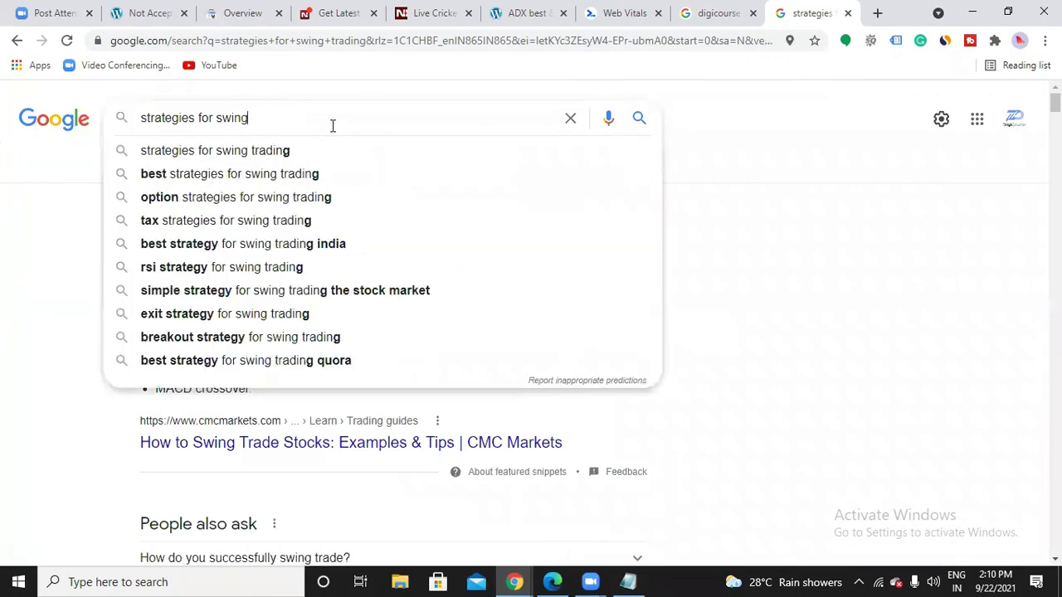
pyautogui.press('BackSpace')
pyautogui.press('BackSpace')
pyautogui.press('BackSpace')
pyautogui.press('BackSpace')
pyautogui.write('seo ')
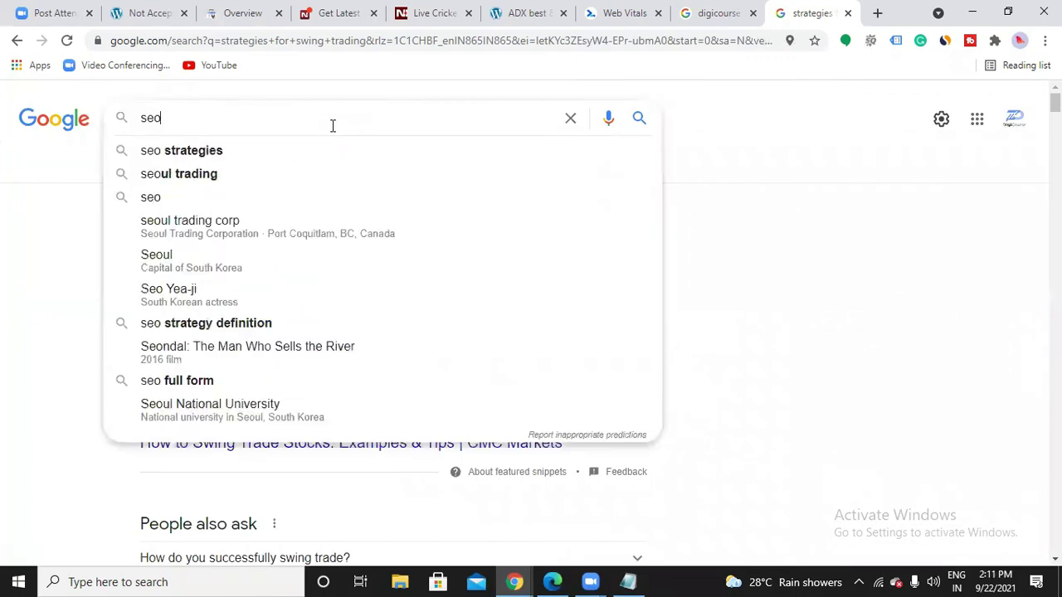
pyautogui.write('tra')
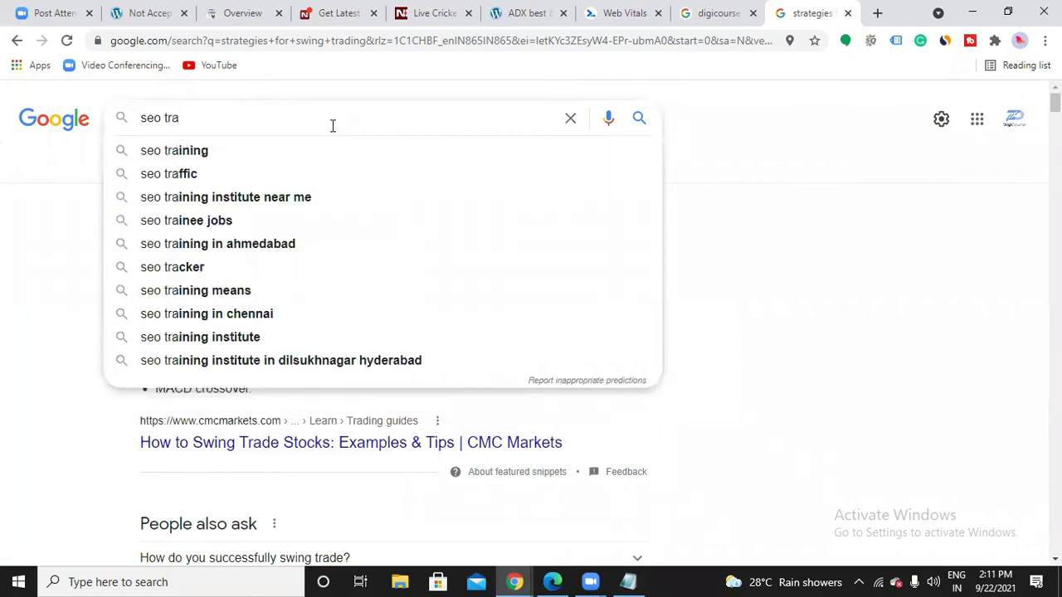
pyautogui.write('ining in hyde')
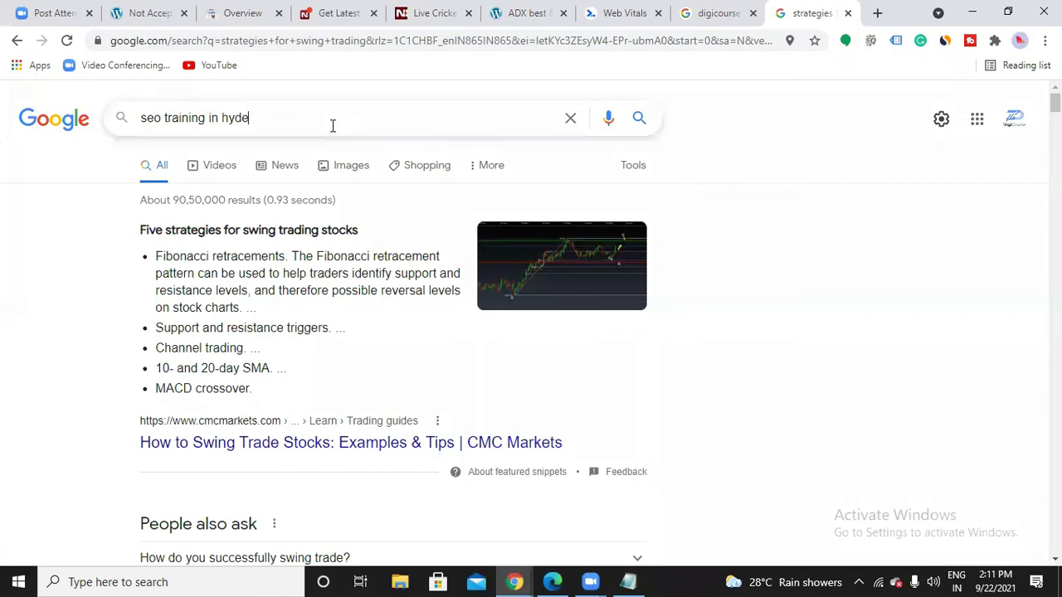
pyautogui.write('rabad')
pyautogui.press('Return')
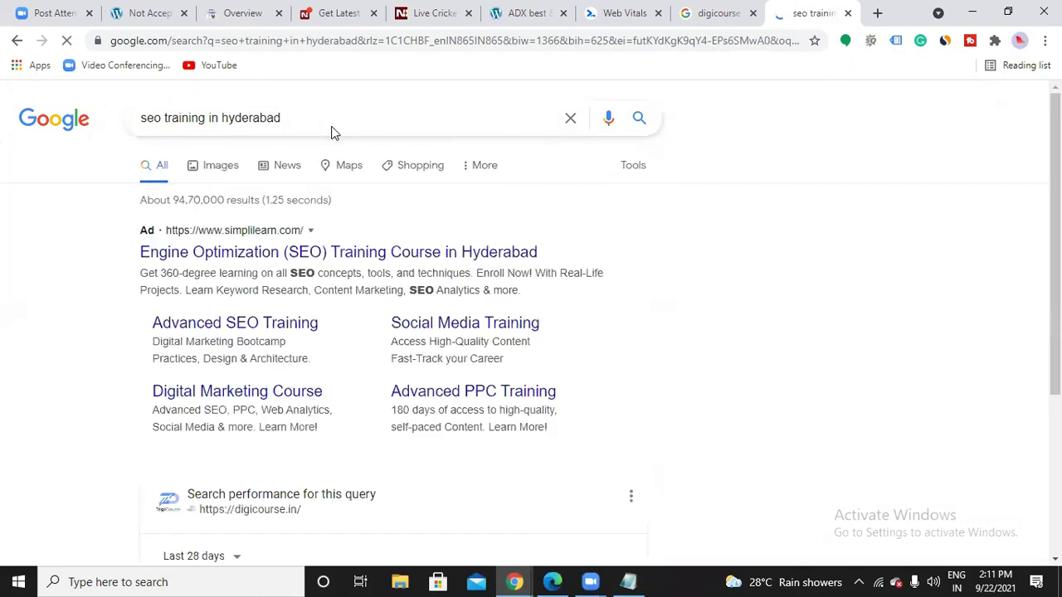
# - Find "digicourse" within the results page and examine its listing and the listings ranked above it
pyautogui.hotkey('ctrl', 'f')
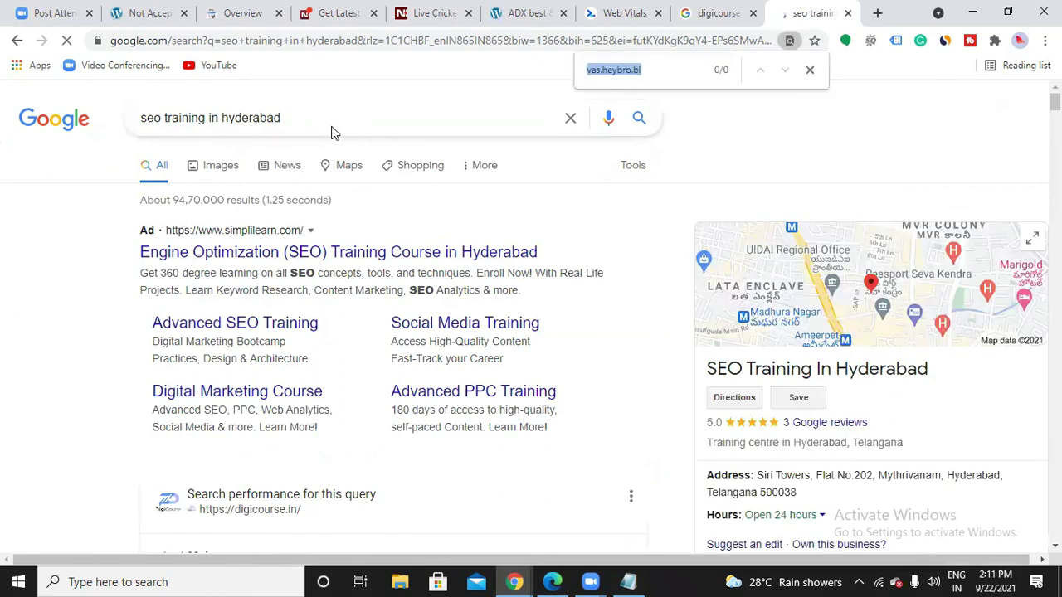
pyautogui.write('digi')
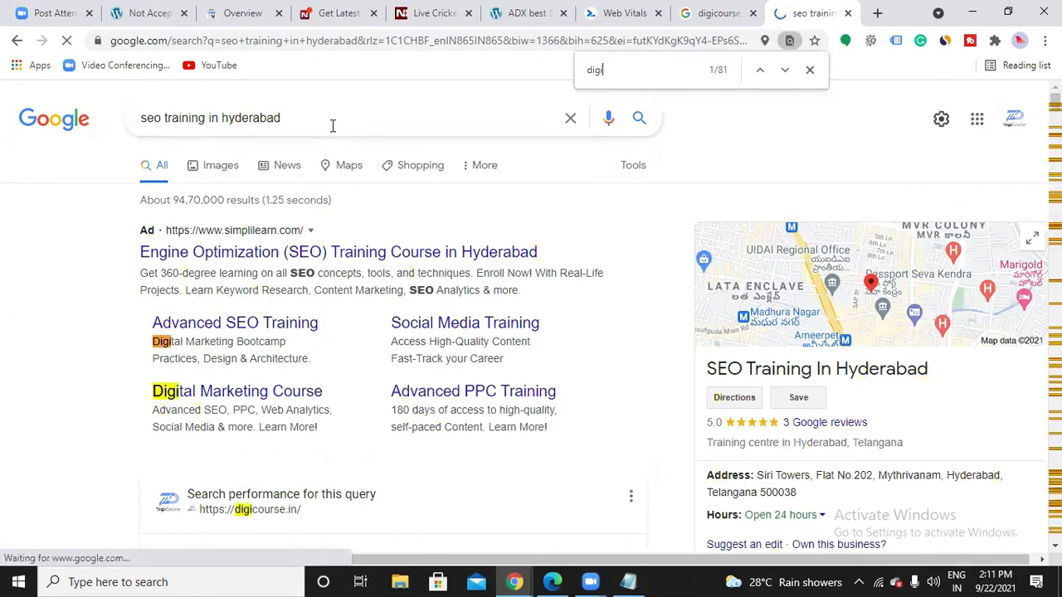
pyautogui.write('course')
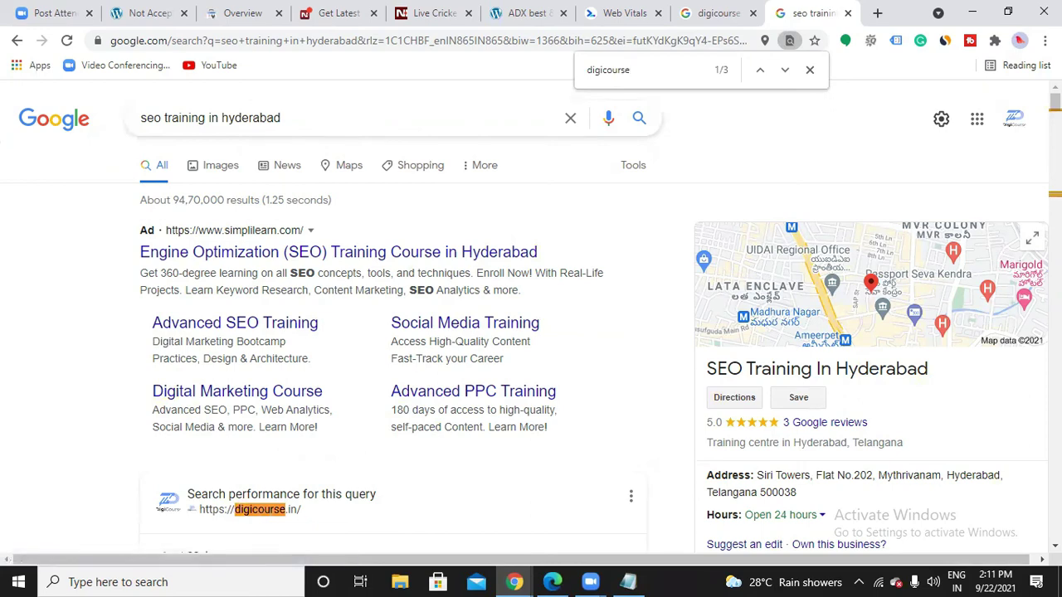
pyautogui.scroll(-15, 524, 320)
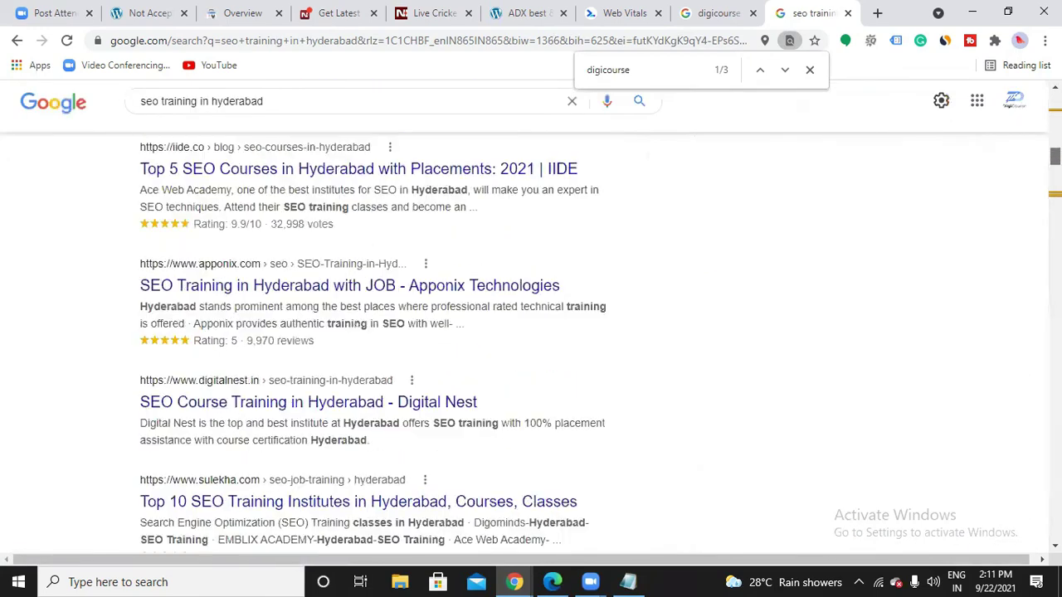
pyautogui.scroll(-3, 445, 346)
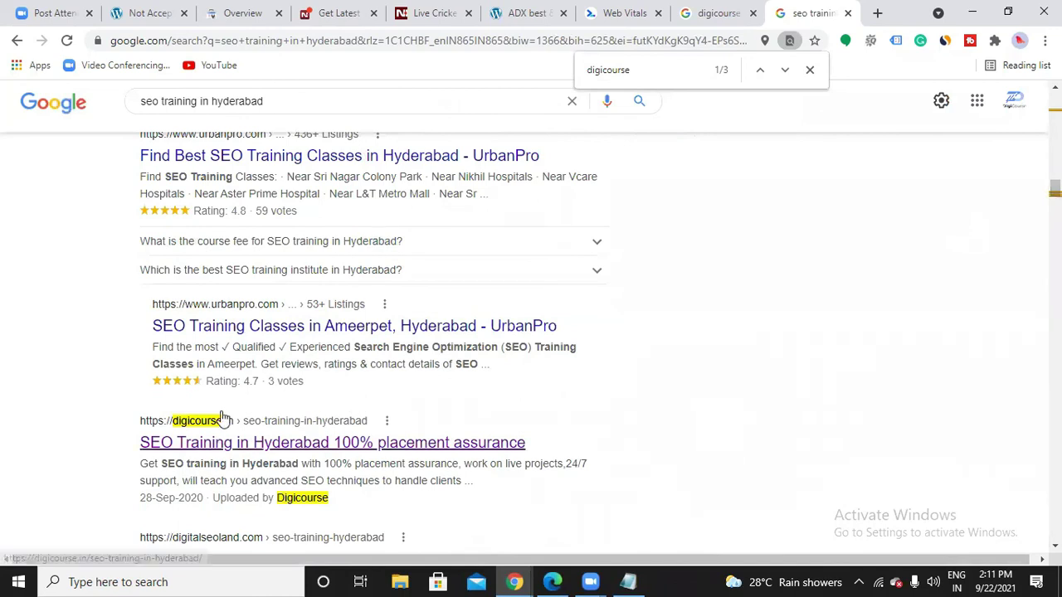
pyautogui.scroll(-1, 282, 381)
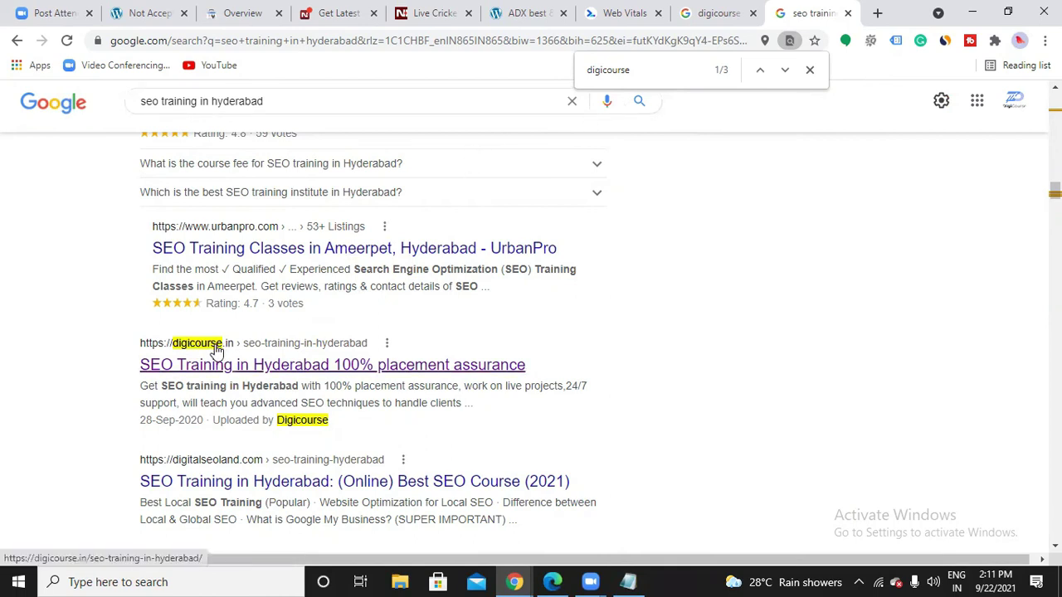
pyautogui.scroll(9, 218, 351)
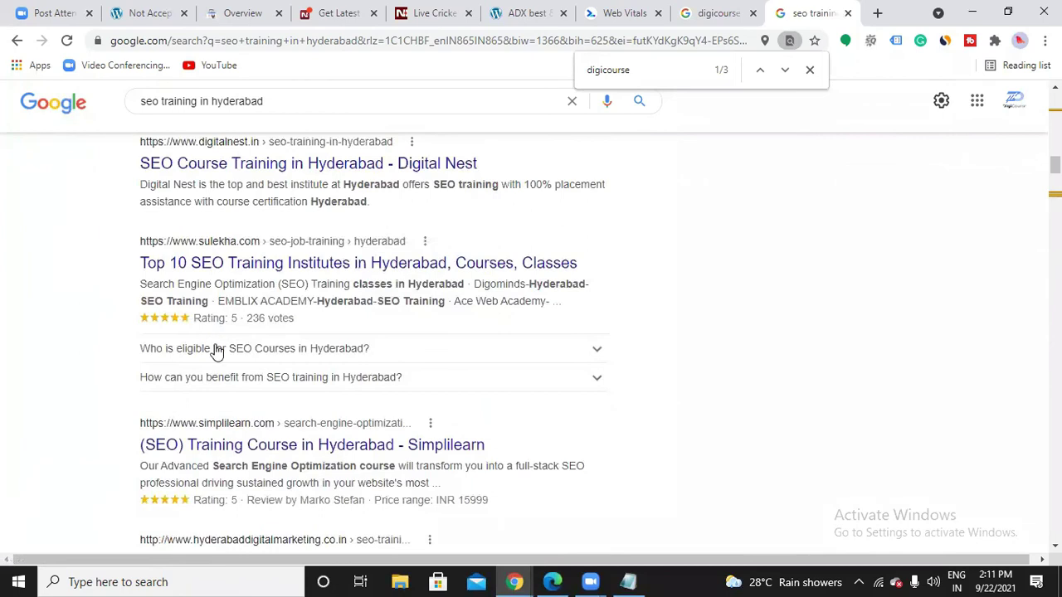
pyautogui.scroll(10, 217, 351)
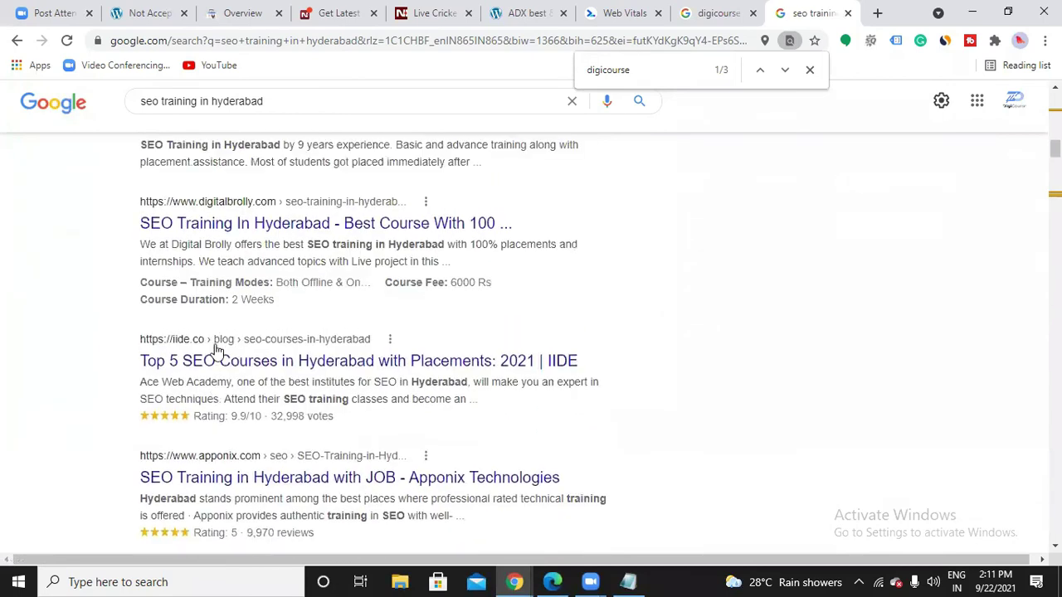
pyautogui.scroll(1, 217, 352)
pyautogui.scroll(-5, 217, 352)
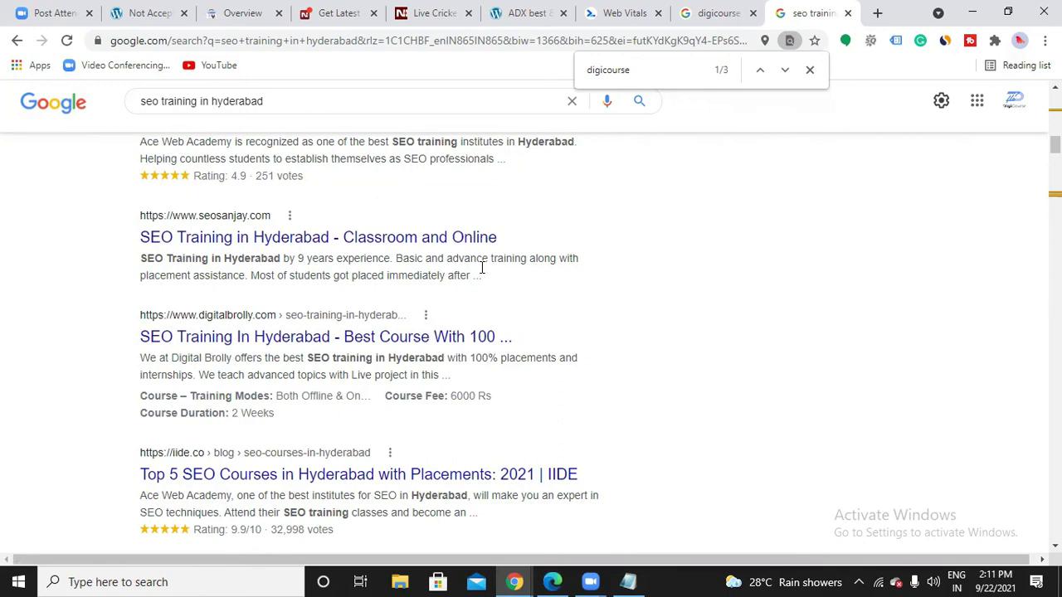
# - Switch to the Notepad notes, add the line "seo quake" below CLS, and minimize the notes
pyautogui.hotkey('alt', 'Tab')
pyautogui.write('seo quake')
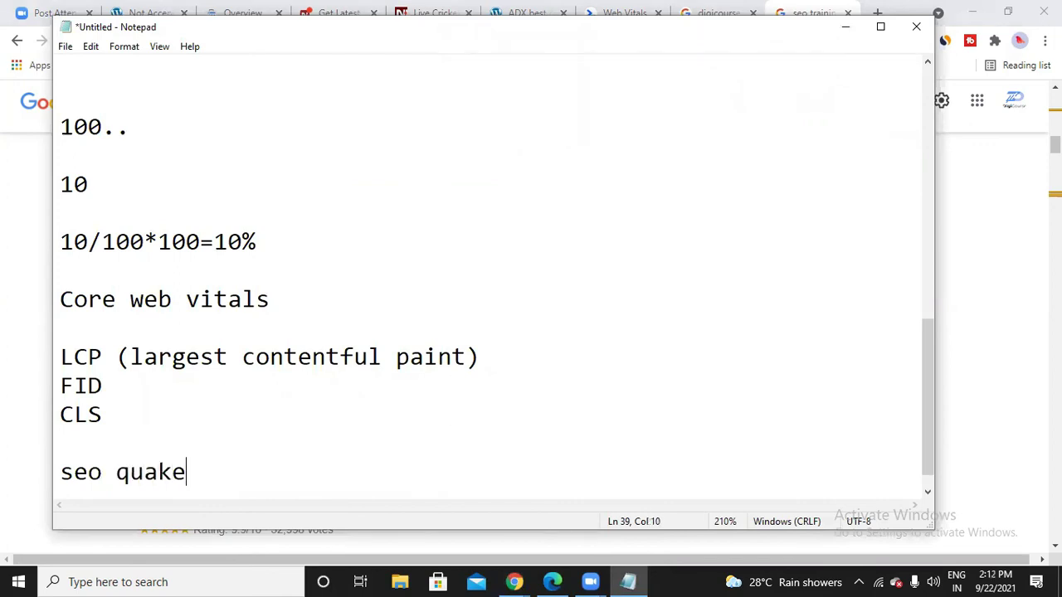
pyautogui.press('Return')
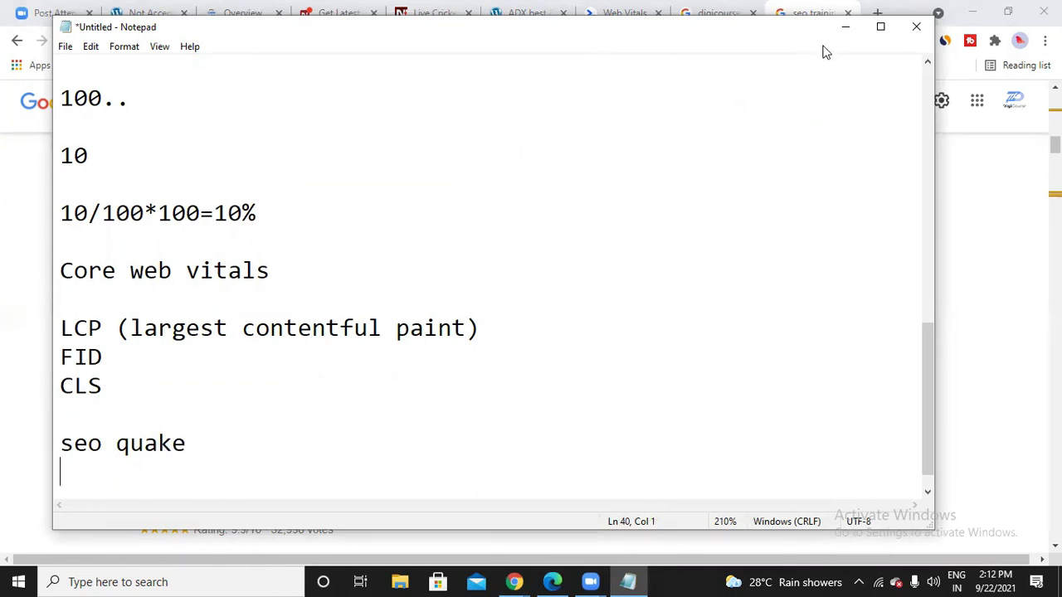
pyautogui.click(844, 29)
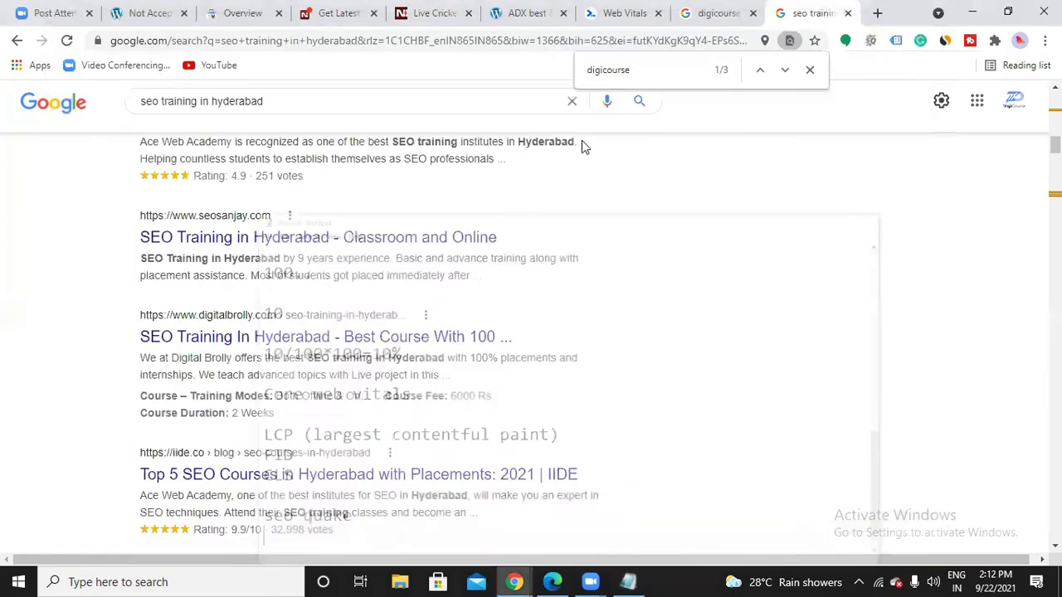
# - Enable the SEOquake extension and reload the search results page
pyautogui.click(871, 41)
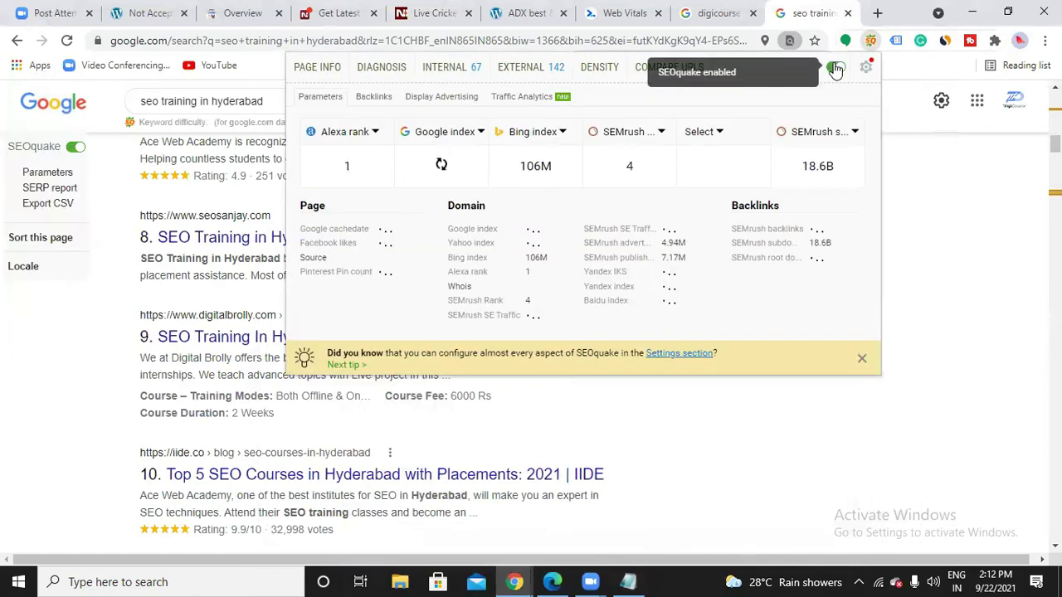
pyautogui.click(894, 71)
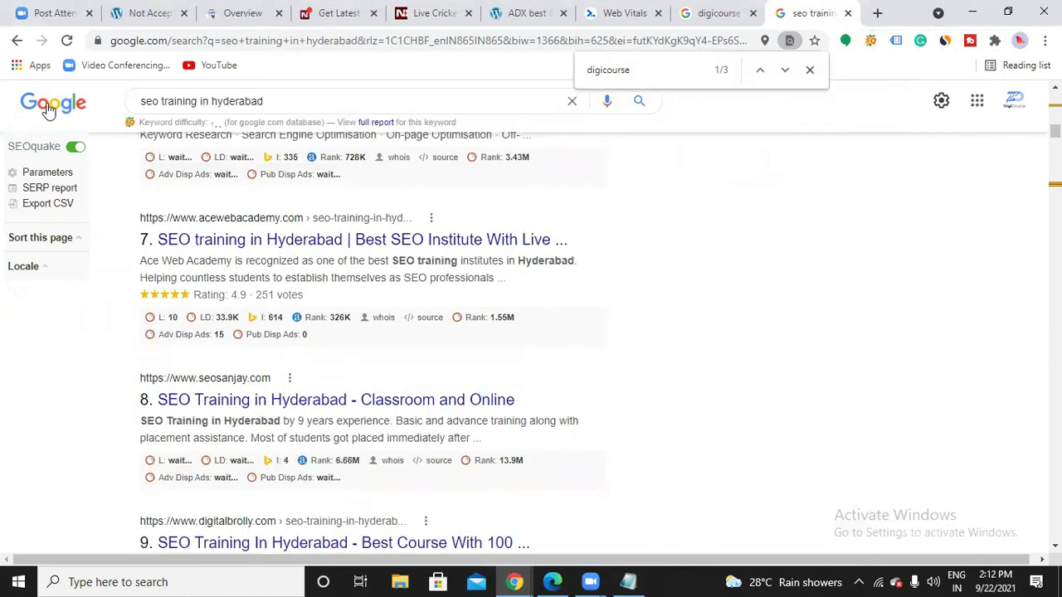
pyautogui.click(64, 42)
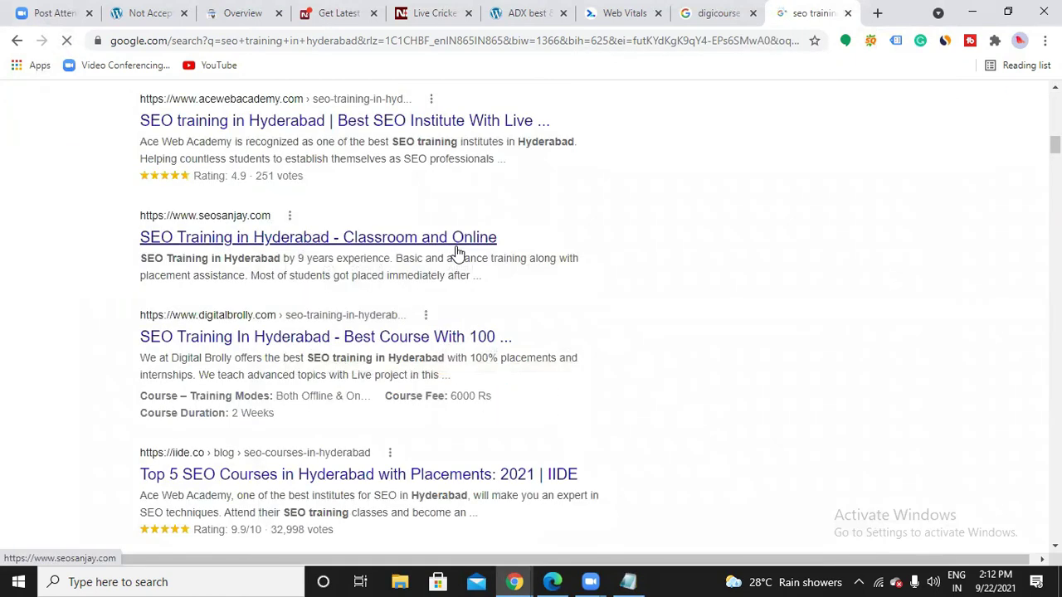
# - Find "digicours" within the SEOquake-numbered results and check the rank number of the digicourse.in listing
pyautogui.hotkey('ctrl', 'f')
pyautogui.click(663, 75)
pyautogui.press('BackSpace')
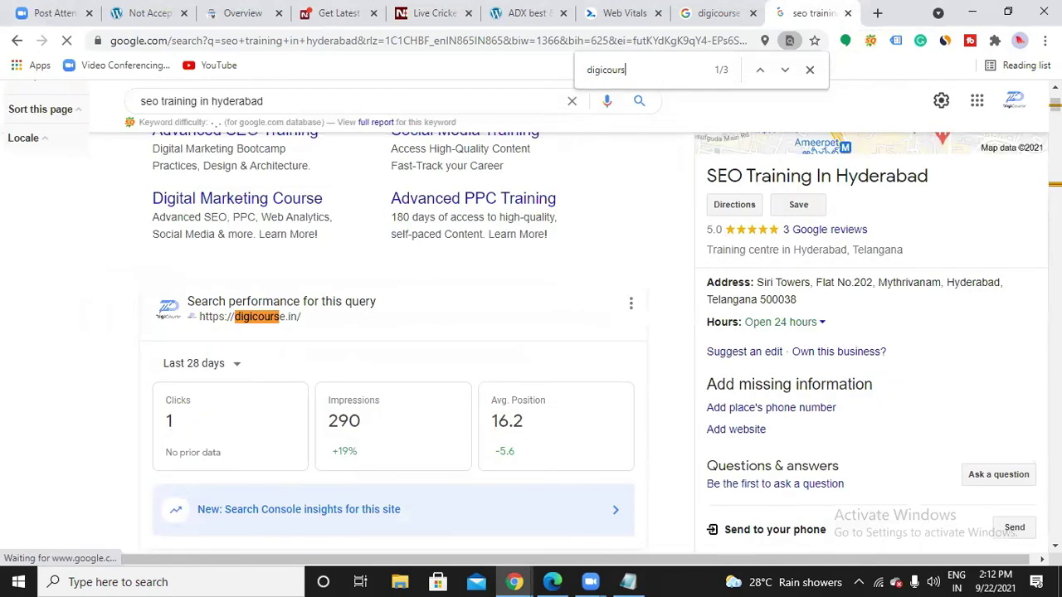
pyautogui.scroll(-20, 374, 331)
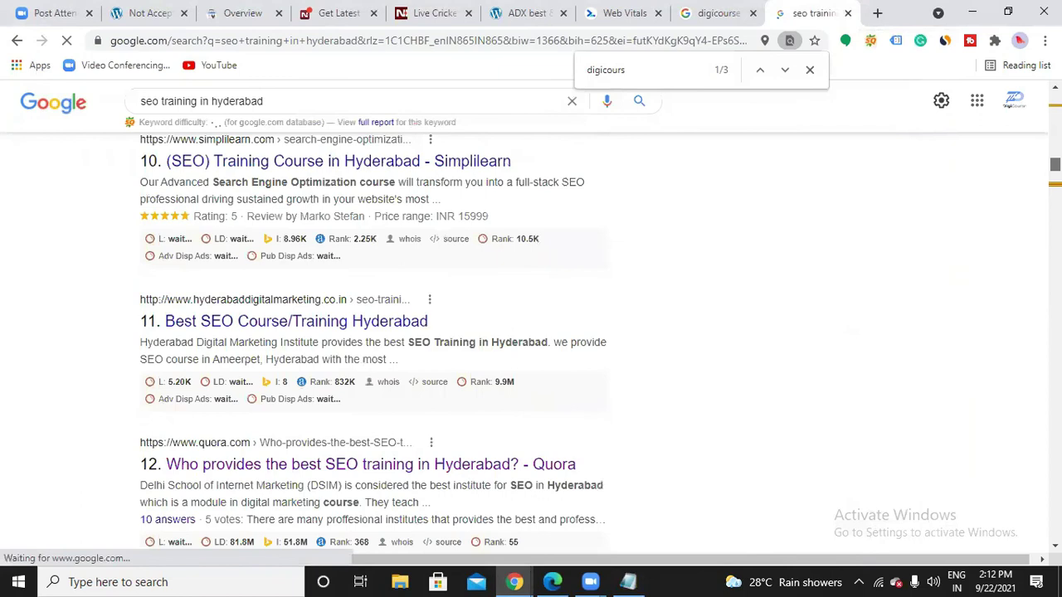
pyautogui.scroll(-3, 610, 265)
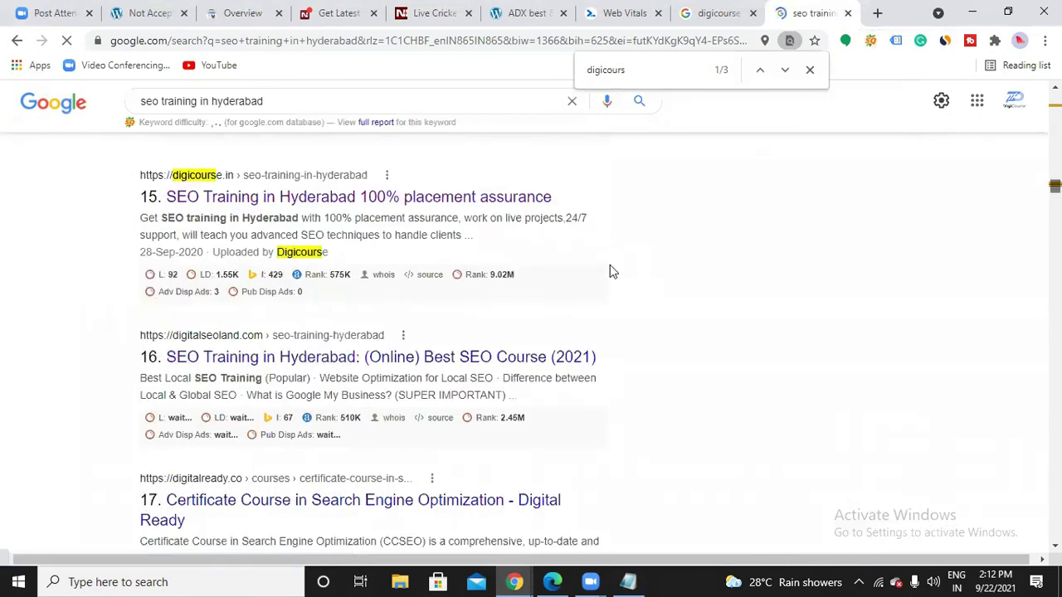
pyautogui.scroll(1, 610, 265)
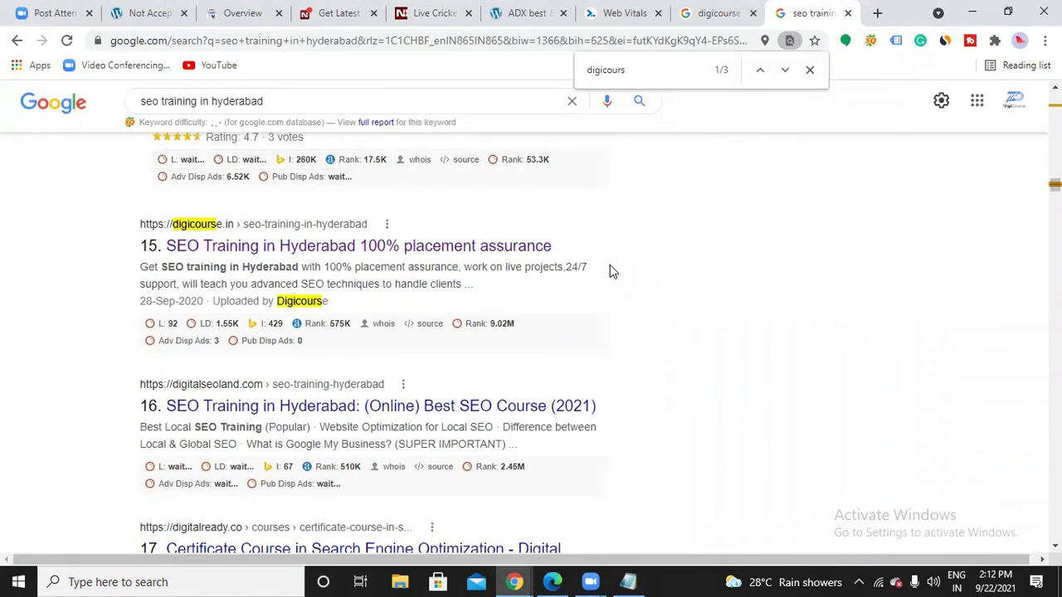